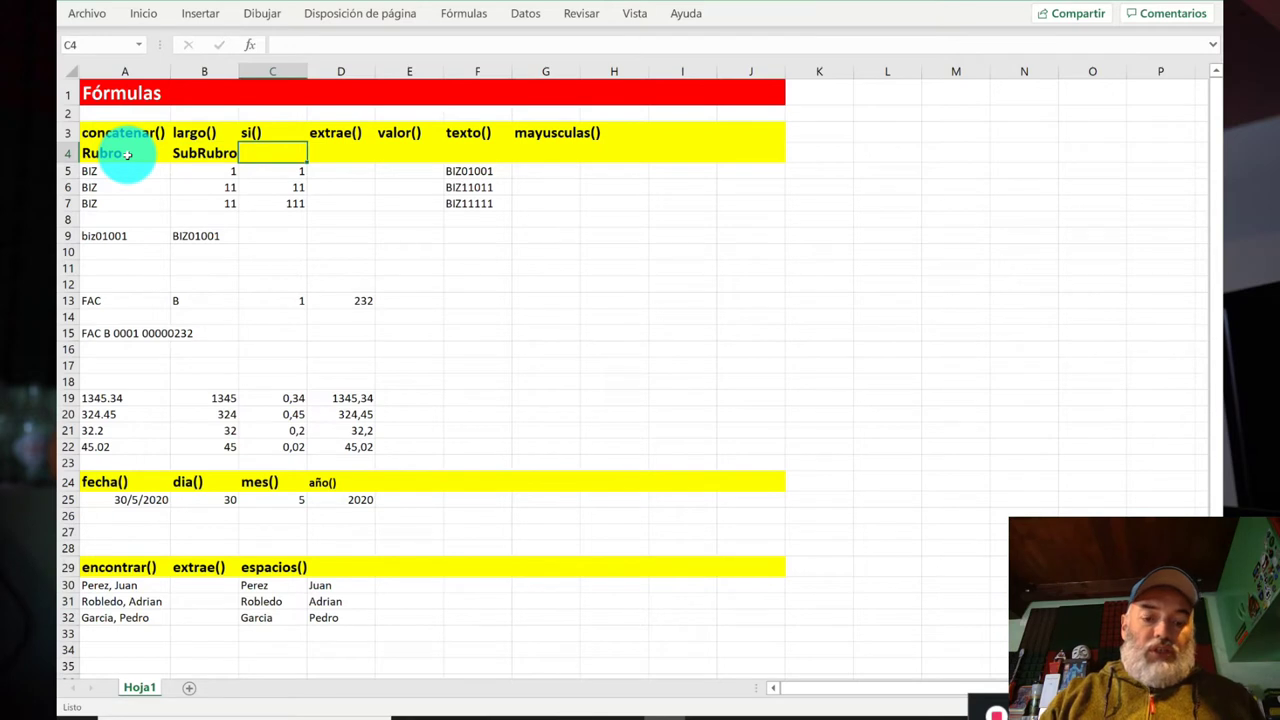
# Step: Enter the Codigo header in C4 and review the row 5 values
pyautogui.press('Return')
pyautogui.press('Up')
pyautogui.click(127, 154)
pyautogui.press('Down')
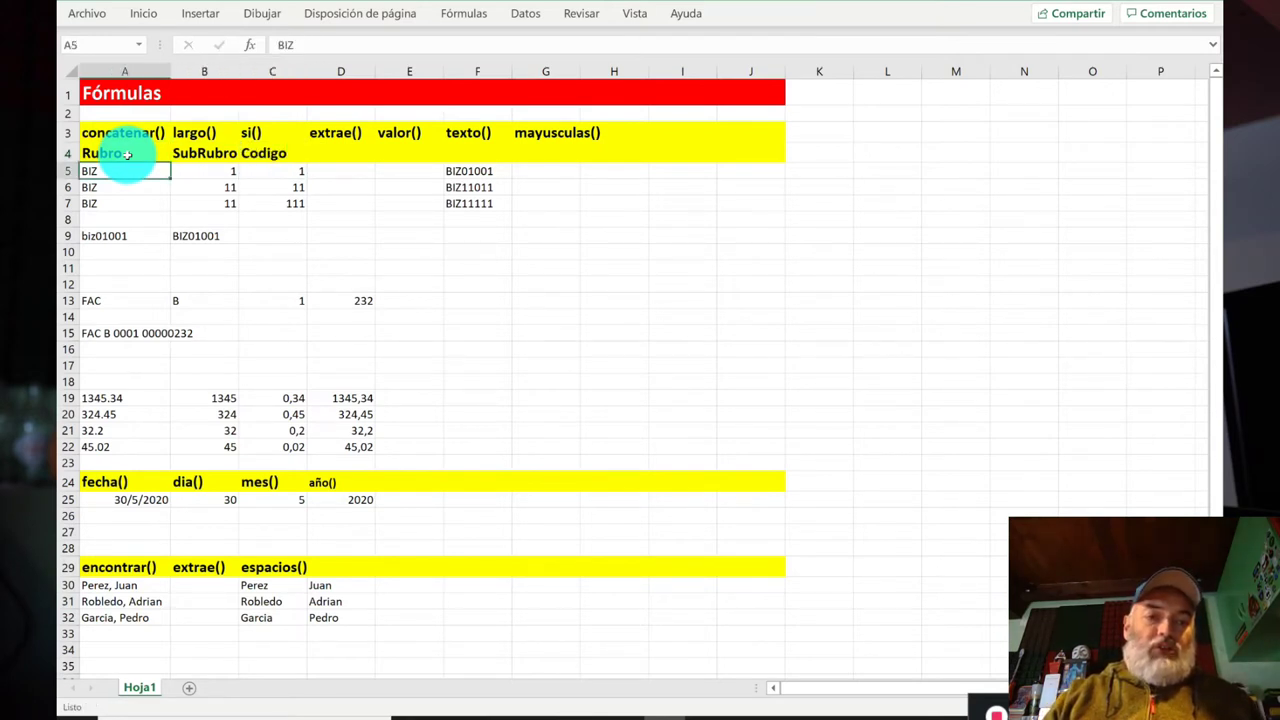
pyautogui.press('Right')
pyautogui.press('Right')
pyautogui.press('Right')
pyautogui.press('Left')
pyautogui.press('Left')
pyautogui.press('Left')
pyautogui.press('Right')
pyautogui.press('Right')
pyautogui.press('Left')
pyautogui.press('Left')
pyautogui.press('Right')
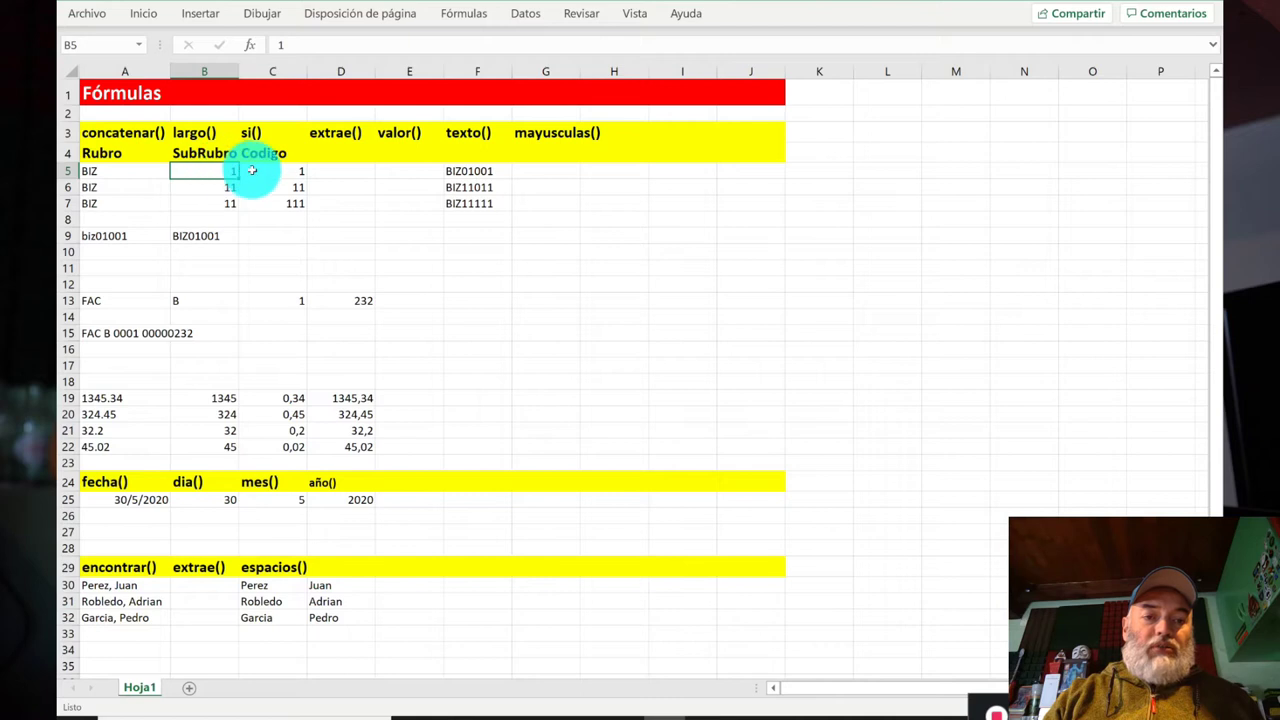
# Step: Move the codes BIZ01001, BIZ11011 and BIZ11111 from F5:F7 to E5:E7
pyautogui.click(469, 172)
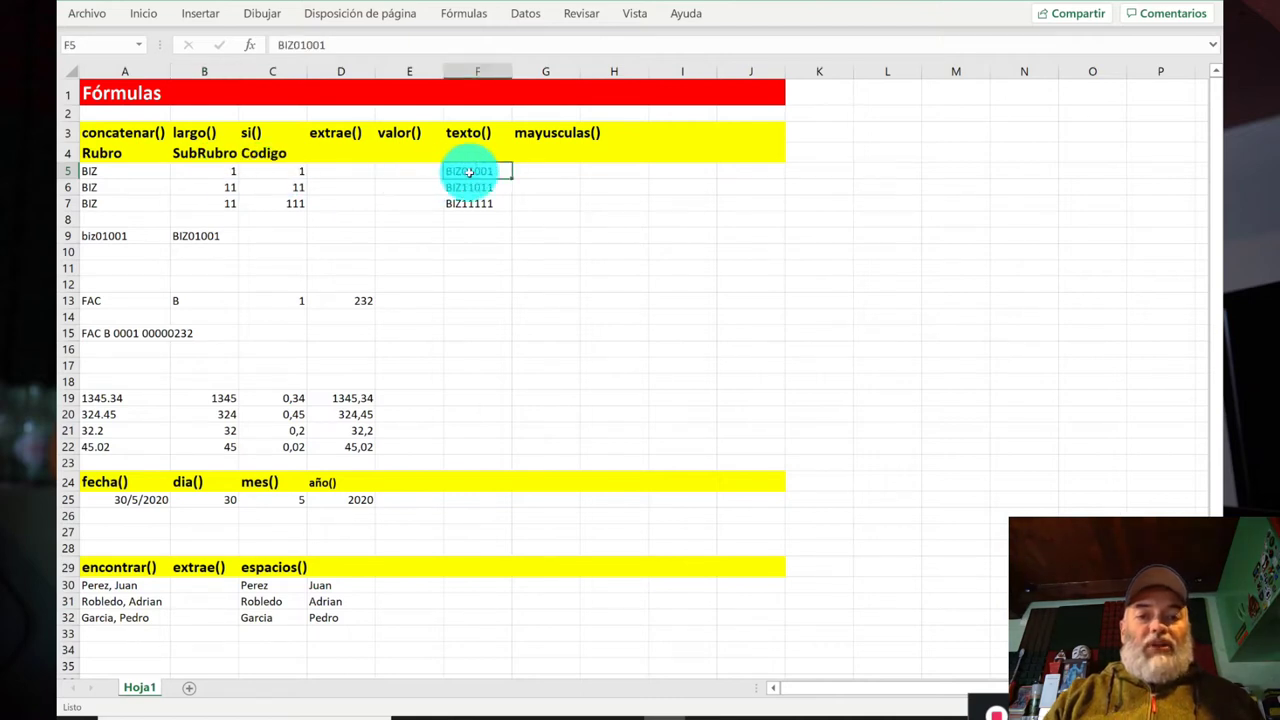
pyautogui.hotkey('shift', 'Down')
pyautogui.hotkey('shift', 'Down')
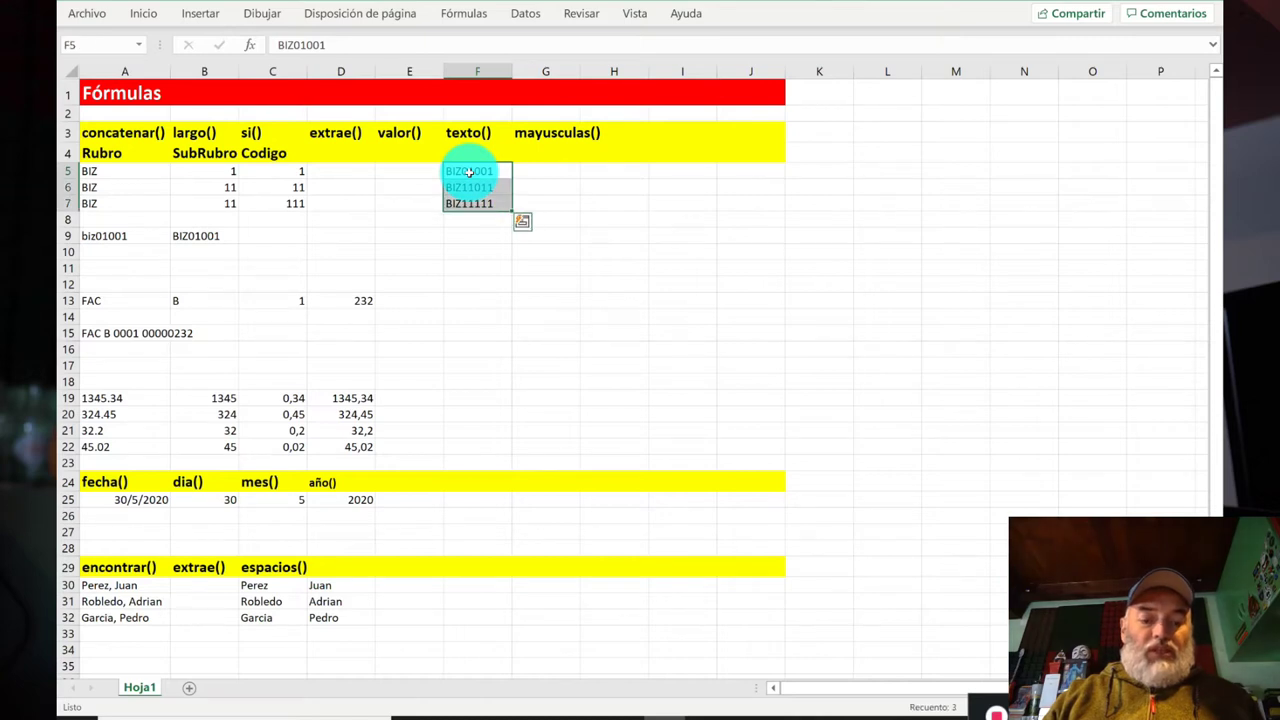
pyautogui.hotkey('ctrl', 'x')
pyautogui.press('Left')
pyautogui.hotkey('ctrl', 'v')
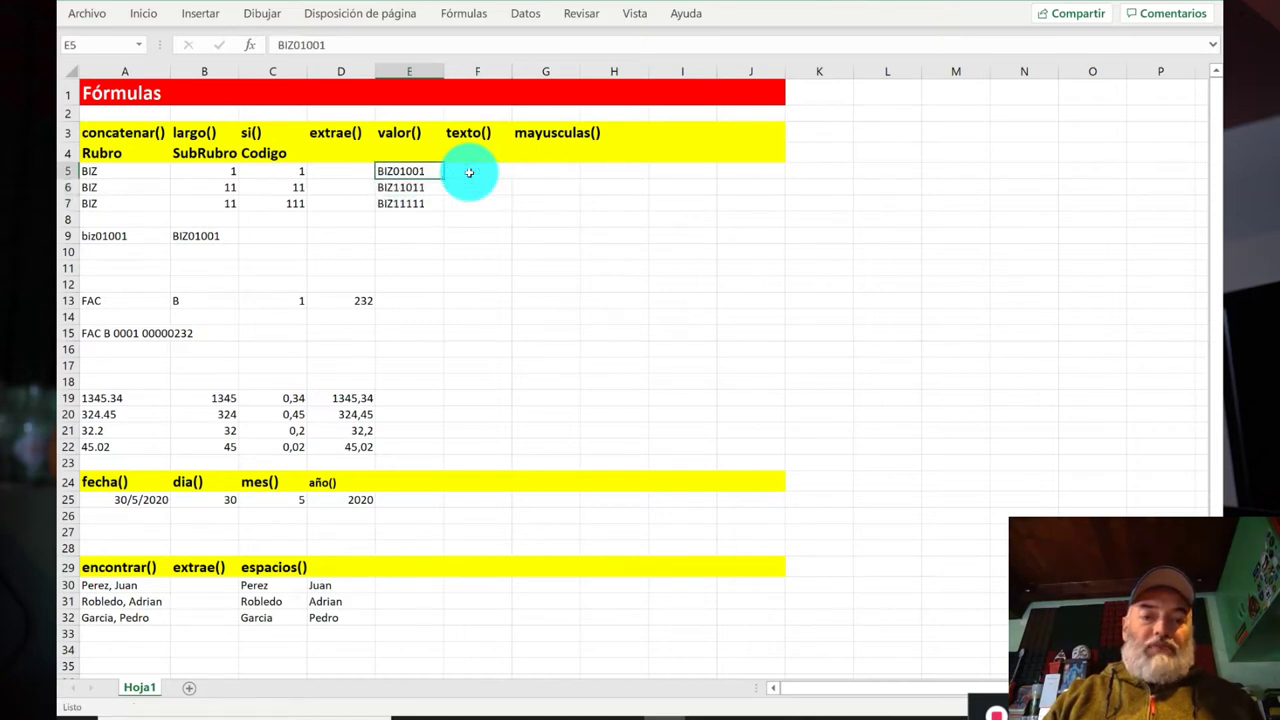
pyautogui.click(405, 171)
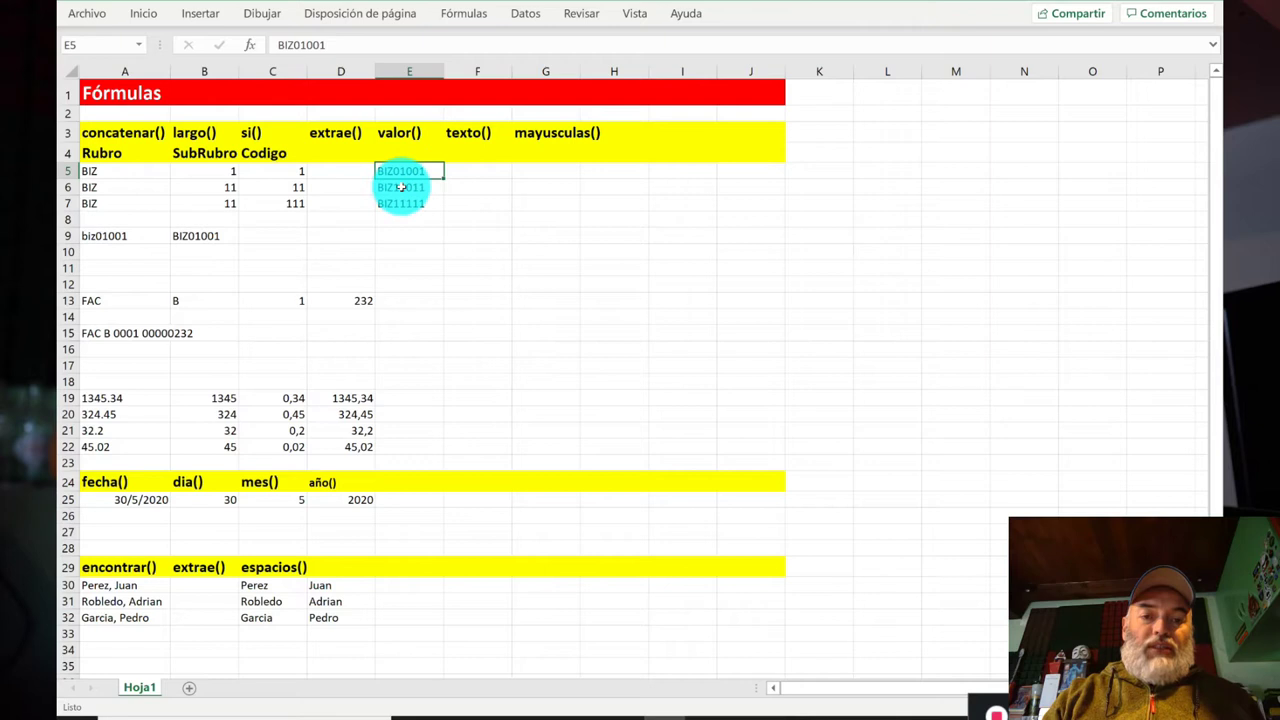
# Step: Insert blank rows at row 9, above biz01001
pyautogui.rightClick(66, 235)
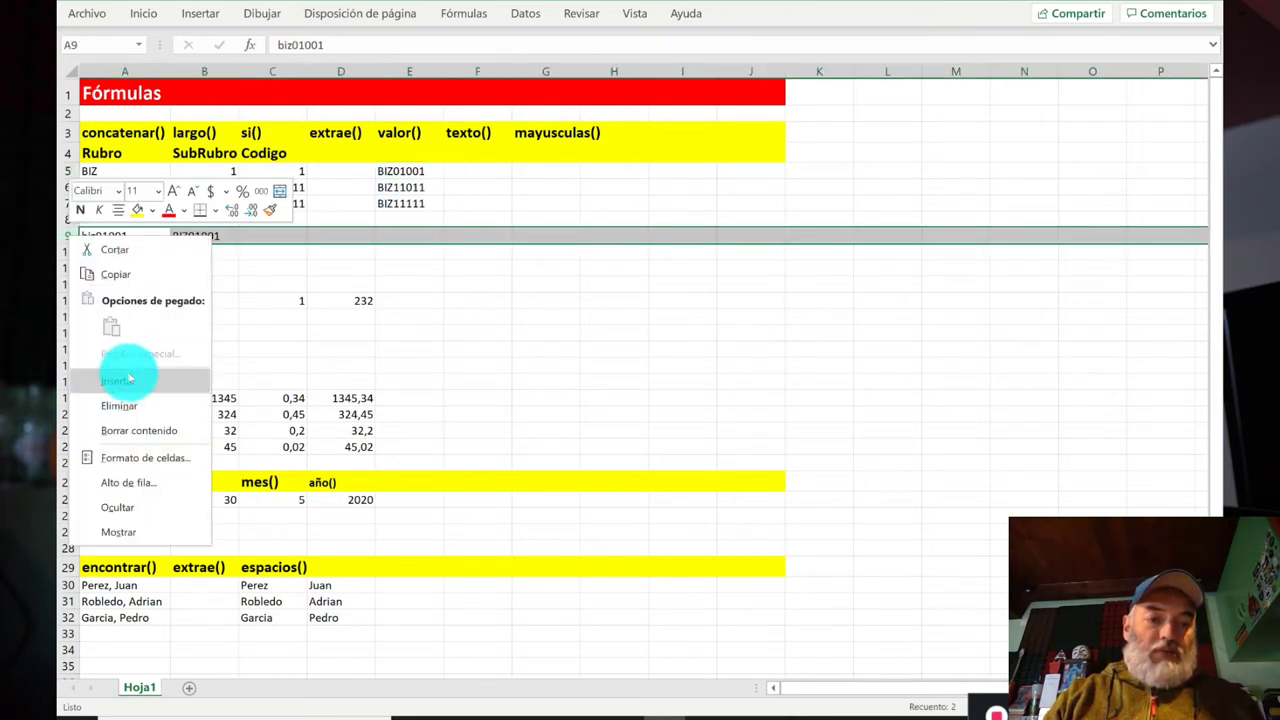
pyautogui.click(125, 380)
pyautogui.press('F4')
pyautogui.press('F4')
pyautogui.press('F4')
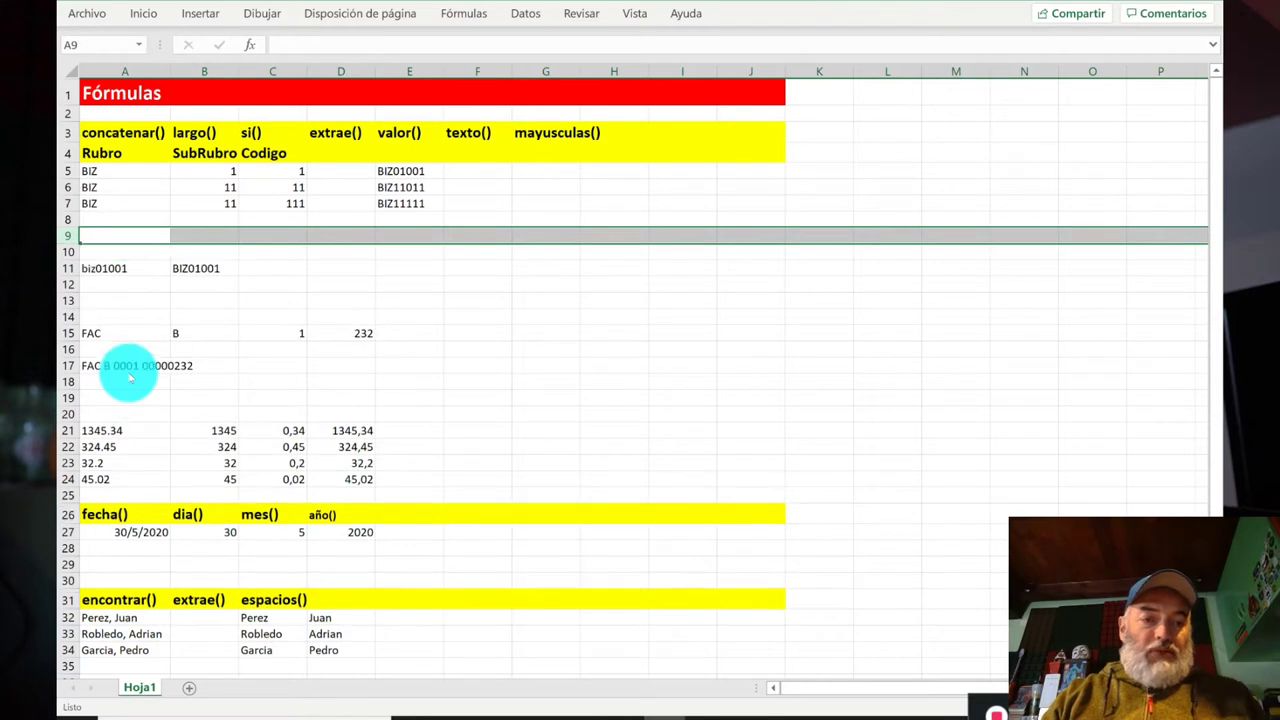
pyautogui.press('F4')
# Step: Place the three codes from E5:E7 into A9:A11
pyautogui.press('Up')
pyautogui.press('Up')
pyautogui.press('Up')
pyautogui.press('Up')
pyautogui.press('Right')
pyautogui.press('Right')
pyautogui.press('Right')
pyautogui.press('Right')
pyautogui.hotkey('shift', 'Down')
pyautogui.hotkey('shift', 'Down')
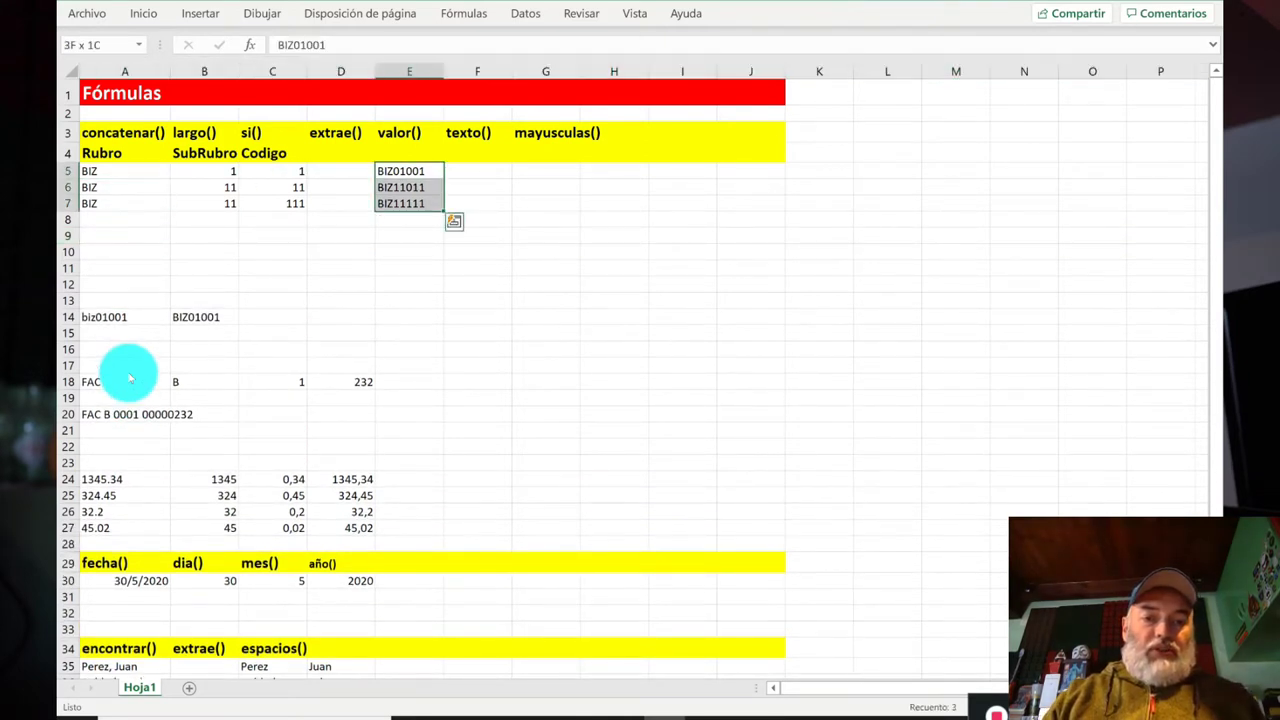
pyautogui.hotkey('ctrl', 'c')
pyautogui.press('Down')
pyautogui.press('Down')
pyautogui.press('Down')
pyautogui.press('Down')
pyautogui.press('Left')
pyautogui.press('Left')
pyautogui.press('Left')
pyautogui.press('Left')
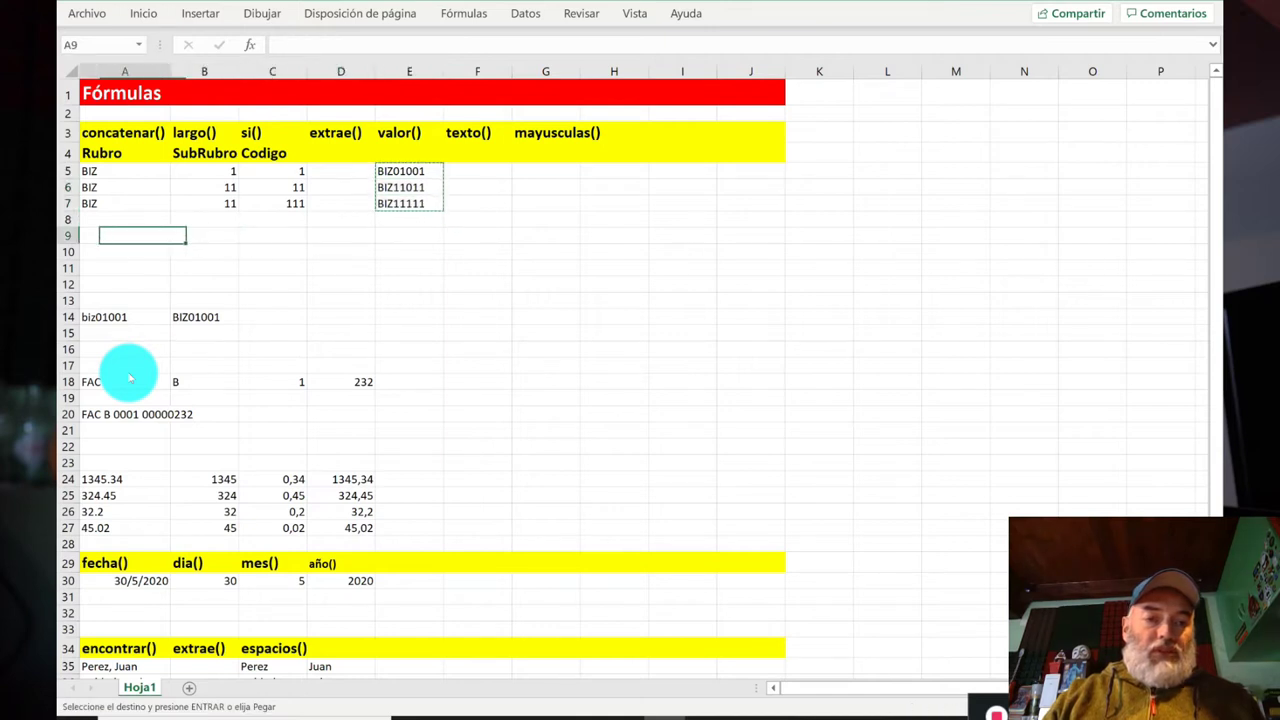
pyautogui.press('Return')
pyautogui.press('Down')
# Step: Review the pasted codes and the row 5 Rubro, SubRubro and Codigo values
pyautogui.press('Up')
pyautogui.press('Up')
pyautogui.press('Up')
pyautogui.press('Up')
pyautogui.press('Up')
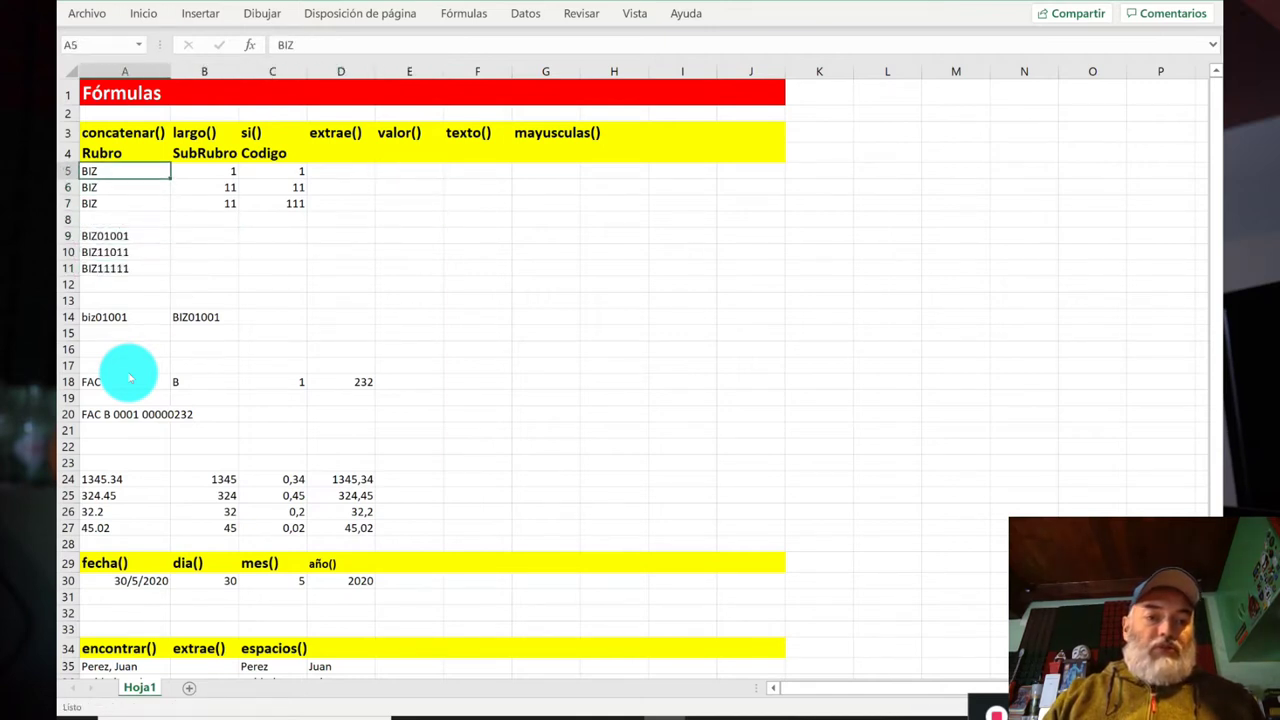
pyautogui.press('Right')
pyautogui.press('Right')
pyautogui.press('Right')
pyautogui.press('Left')
pyautogui.press('Left')
pyautogui.press('Left')
pyautogui.press('Right')
pyautogui.press('Left')
pyautogui.press('Right')
pyautogui.press('Right')
pyautogui.press('Right')
pyautogui.press('Left')
pyautogui.press('Left')
pyautogui.press('Left')
pyautogui.press('Right')
pyautogui.press('Right')
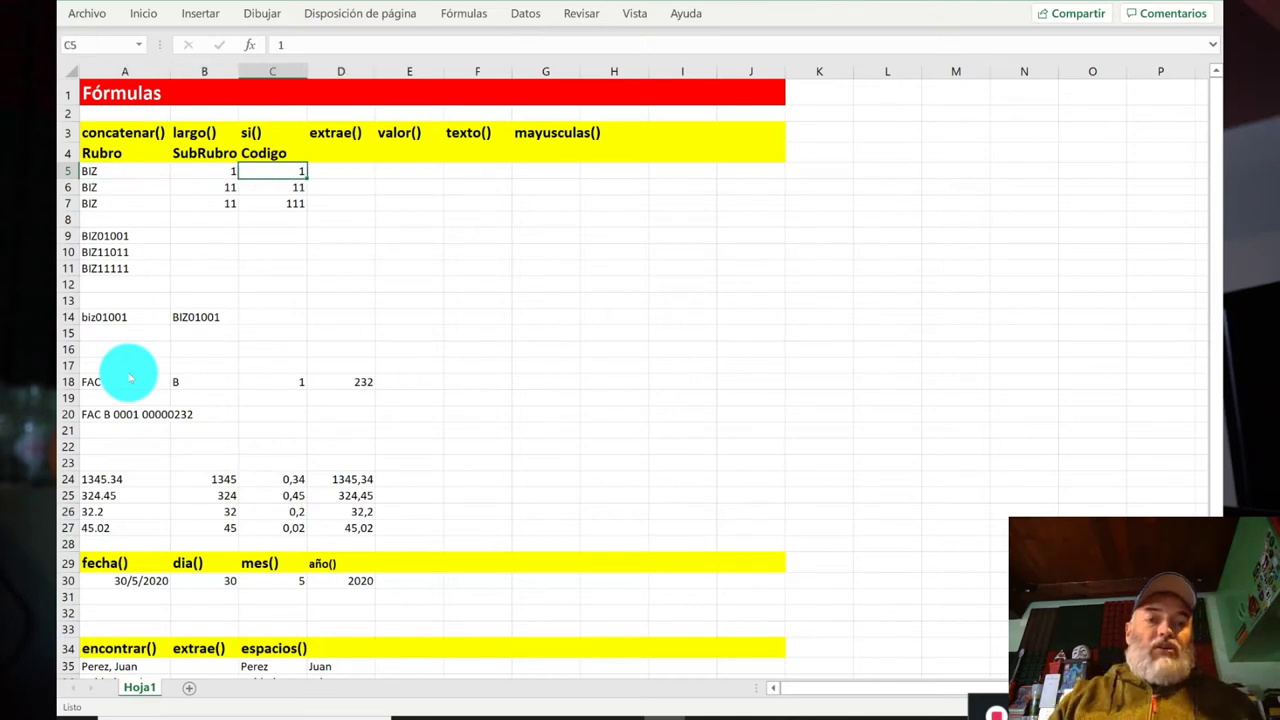
pyautogui.press('Right')
pyautogui.press('Right')
# Step: Enter =+CONCATENAR(A5;B5;C5) in E5, giving BIZ11
pyautogui.write('+')
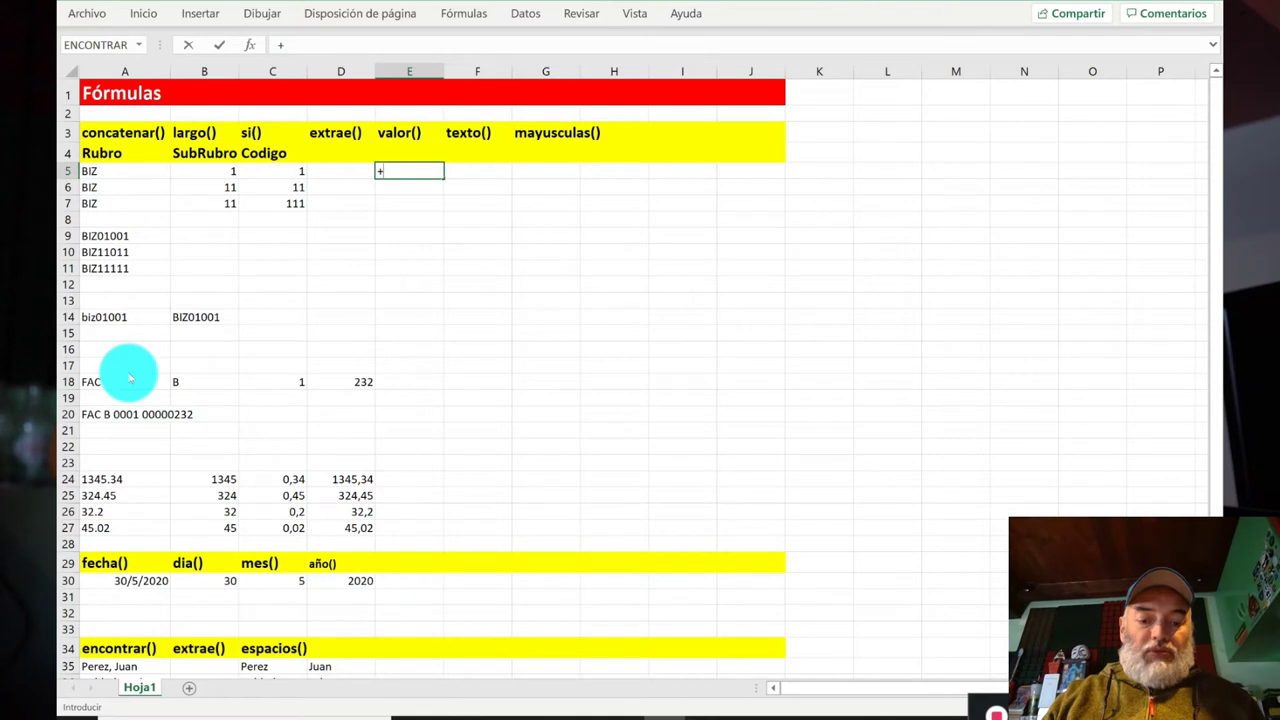
pyautogui.write('concate')
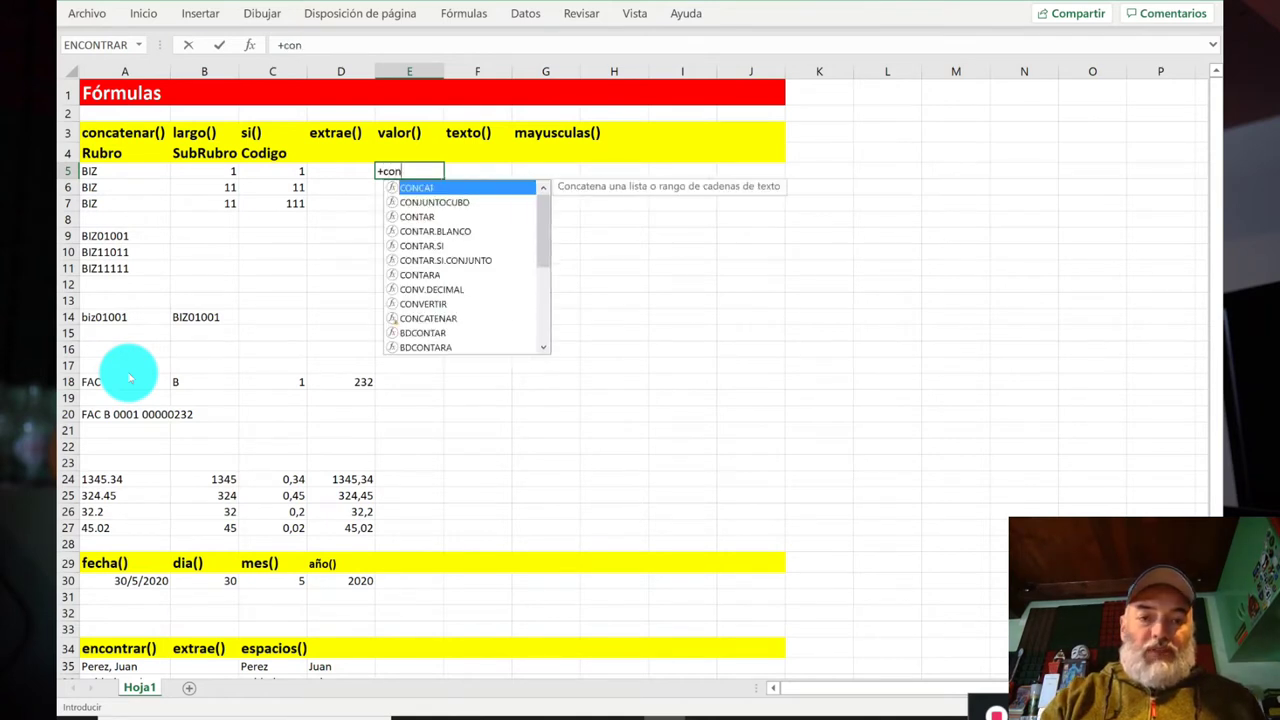
pyautogui.write('nar(')
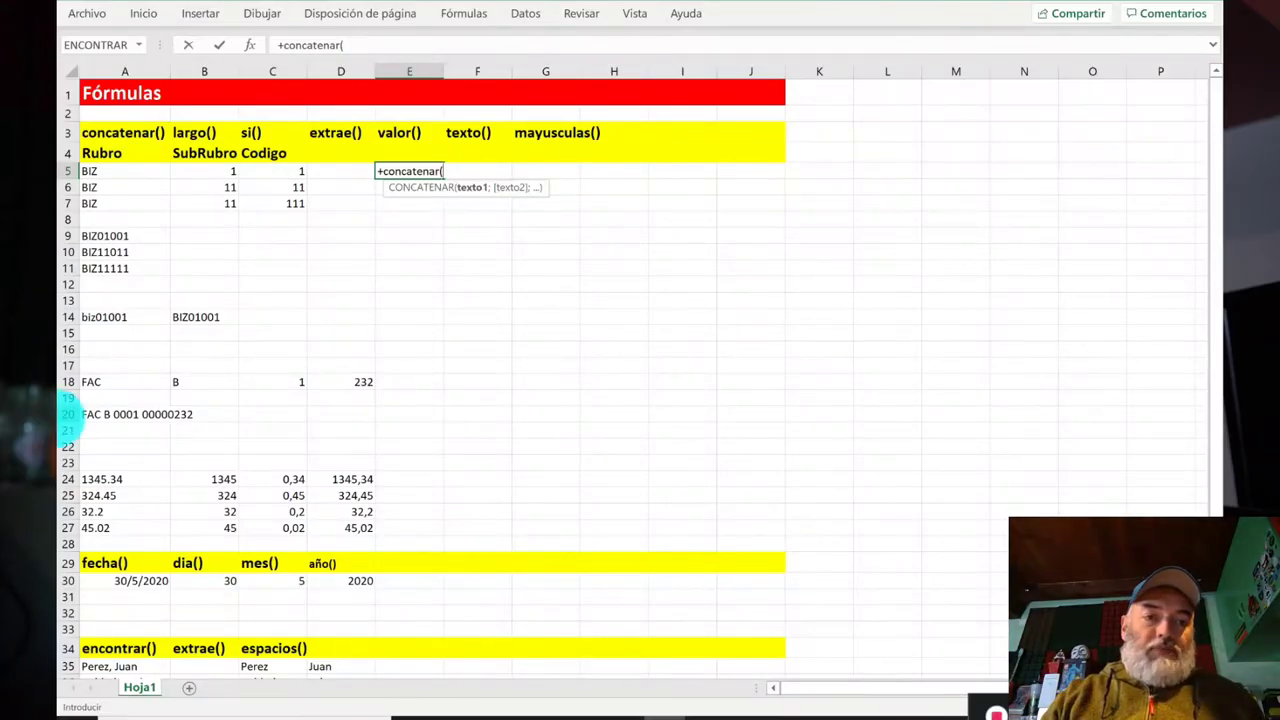
pyautogui.click(126, 169)
pyautogui.write(';')
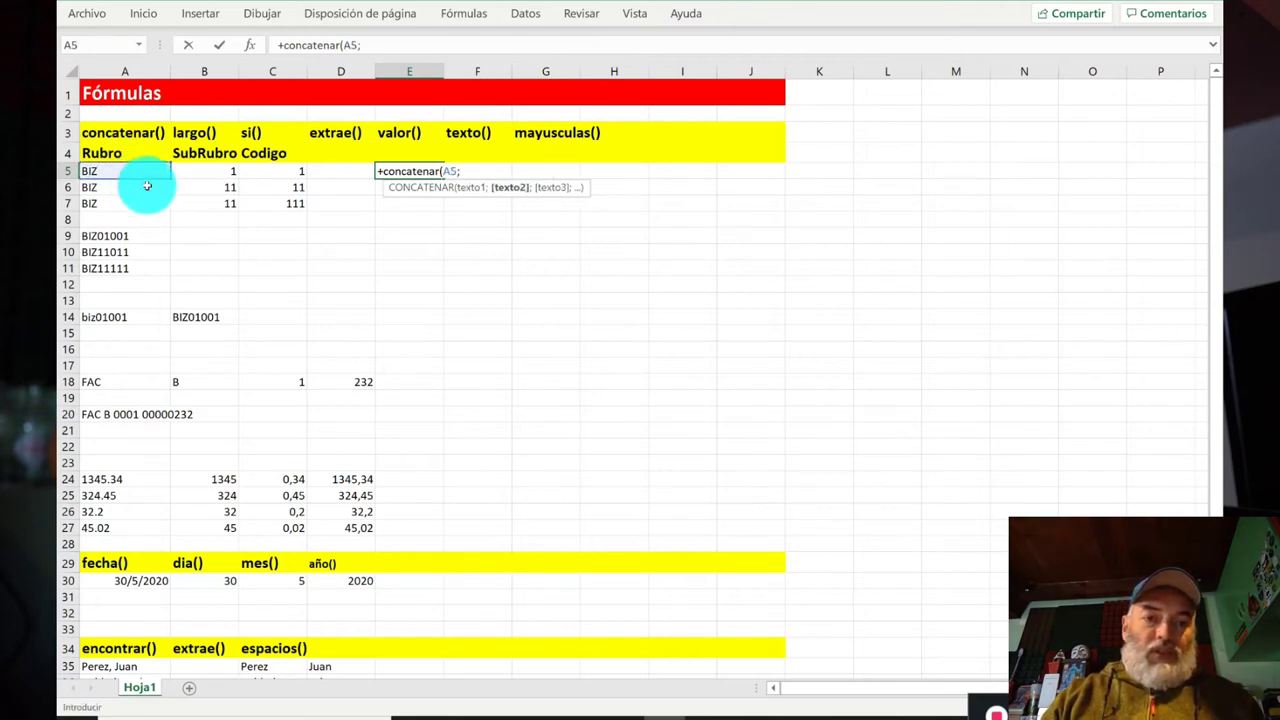
pyautogui.click(207, 173)
pyautogui.write(';')
pyautogui.click(275, 171)
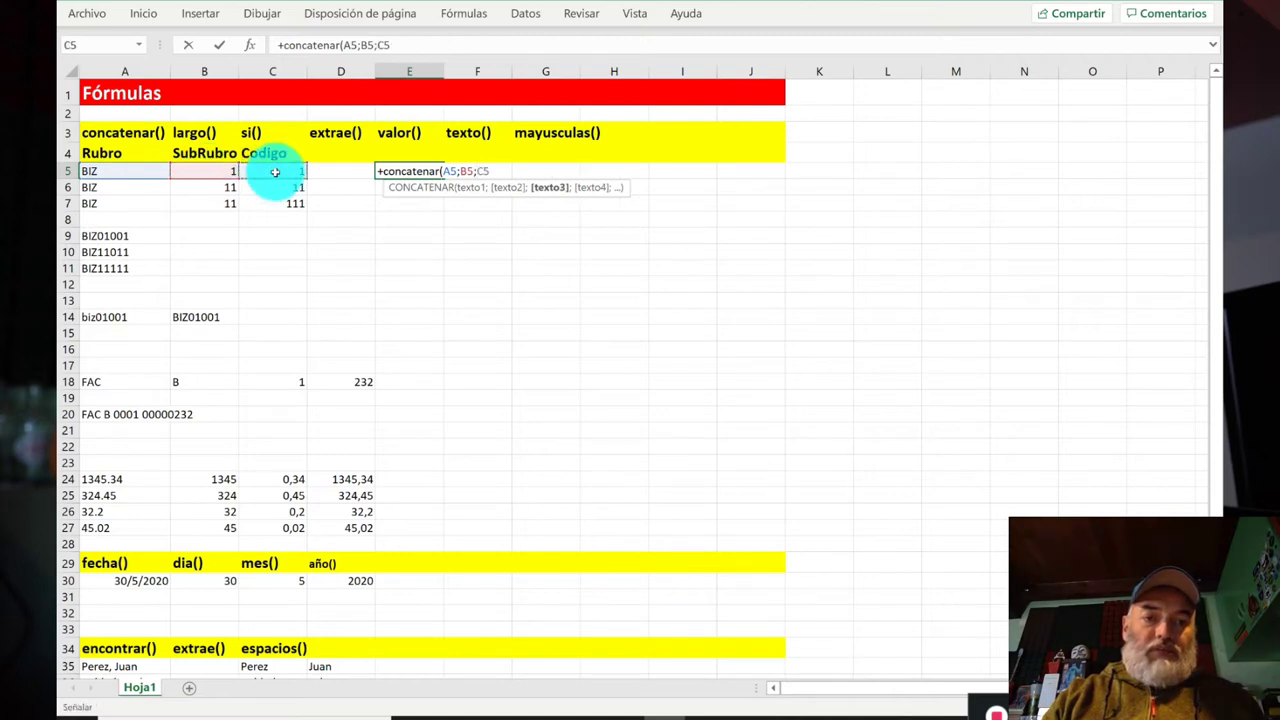
pyautogui.write(')')
pyautogui.press('Return')
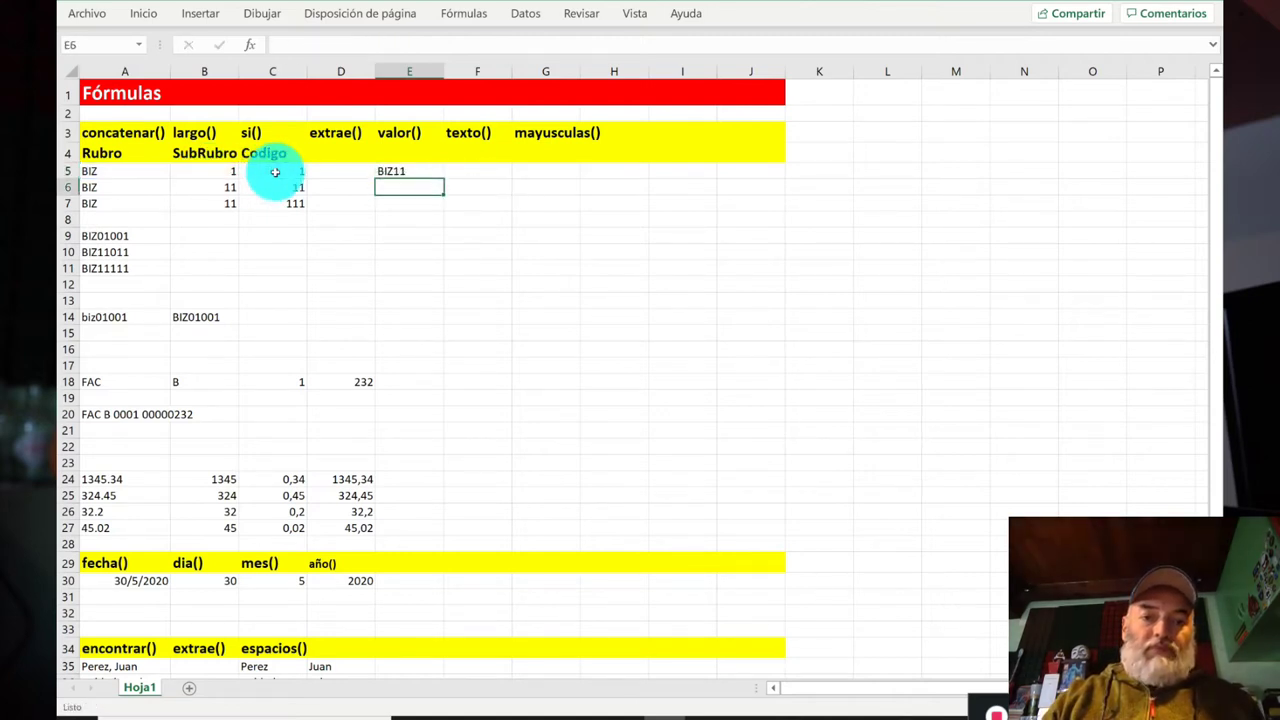
# Step: Inspect the BIZ11 result in E5 against neighbouring cells F5 and E6
pyautogui.press('Up')
pyautogui.press('Right')
pyautogui.press('Left')
pyautogui.press('Left')
pyautogui.press('Right')
pyautogui.press('Right')
pyautogui.press('Left')
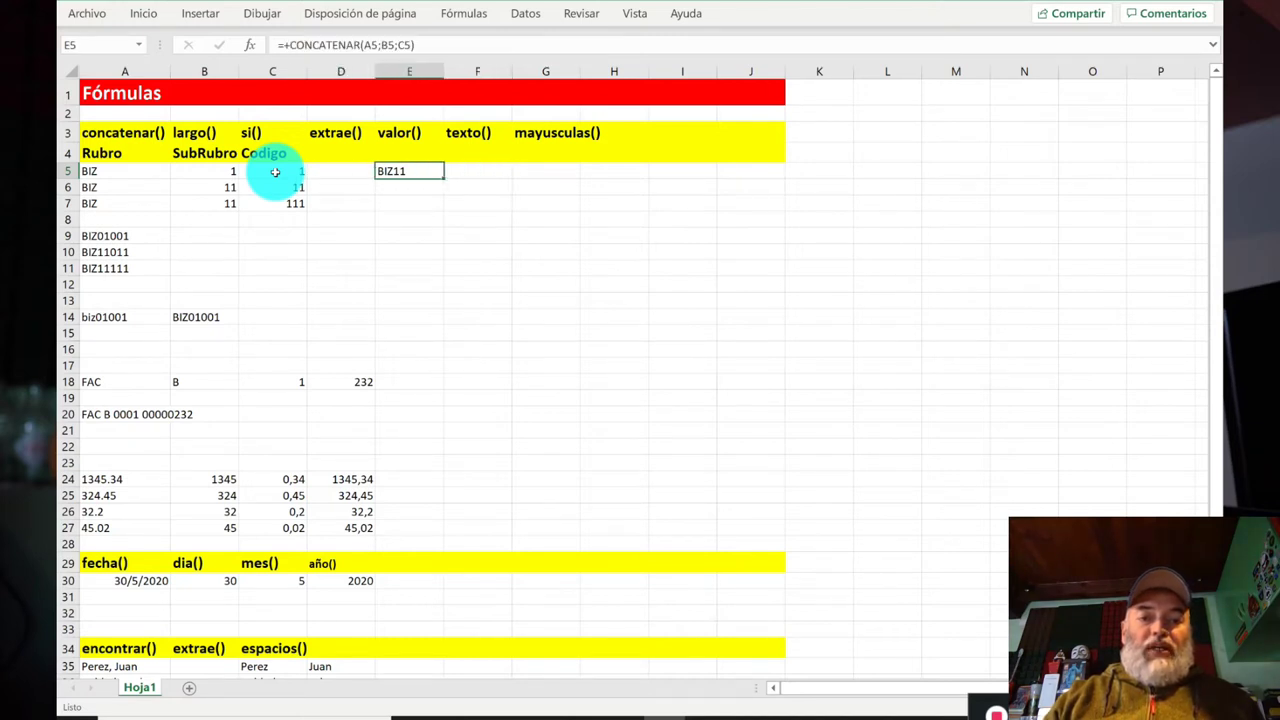
pyautogui.press('Right')
pyautogui.press('Right')
pyautogui.press('Left')
pyautogui.press('Left')
pyautogui.press('Left')
pyautogui.press('Left')
pyautogui.press('Left')
pyautogui.press('Left')
pyautogui.press('Right')
pyautogui.press('Right')
pyautogui.press('Right')
pyautogui.press('Right')
pyautogui.press('Down')
pyautogui.press('Up')
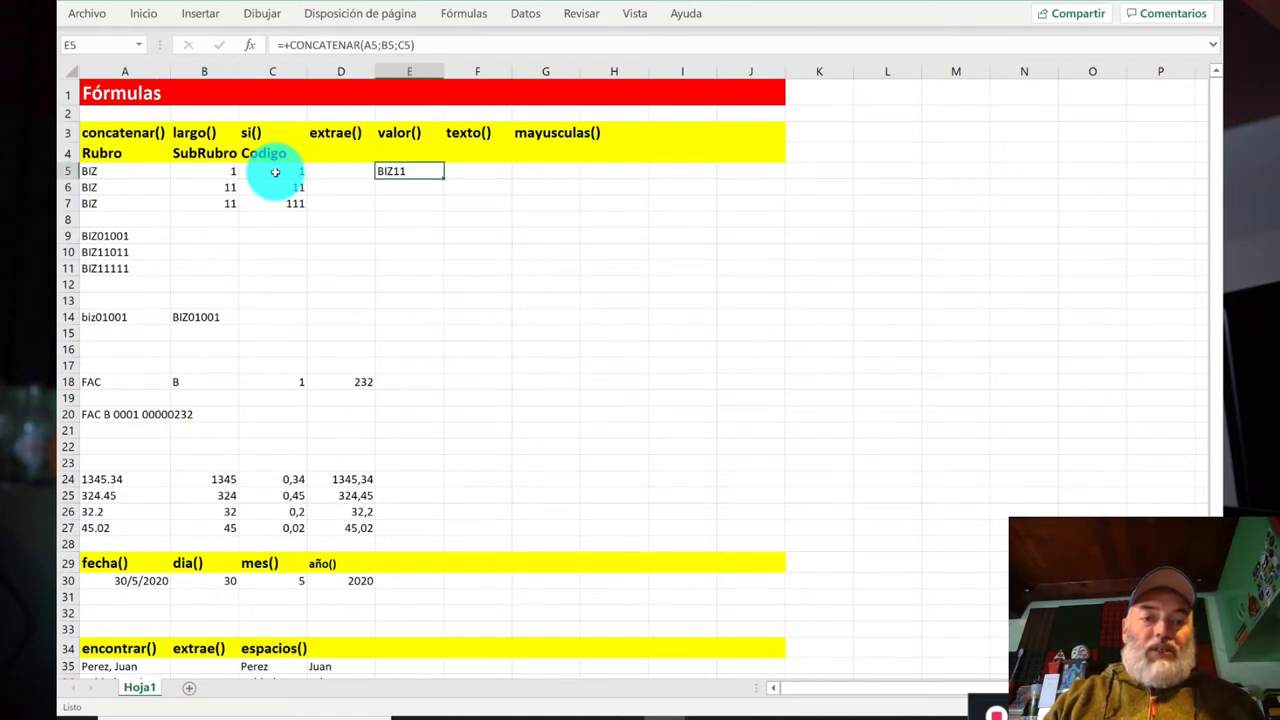
# Step: Step back through the A5, B5 and C5 source values of the concatenation
pyautogui.press('Left')
pyautogui.press('Left')
pyautogui.press('Left')
pyautogui.press('Left')
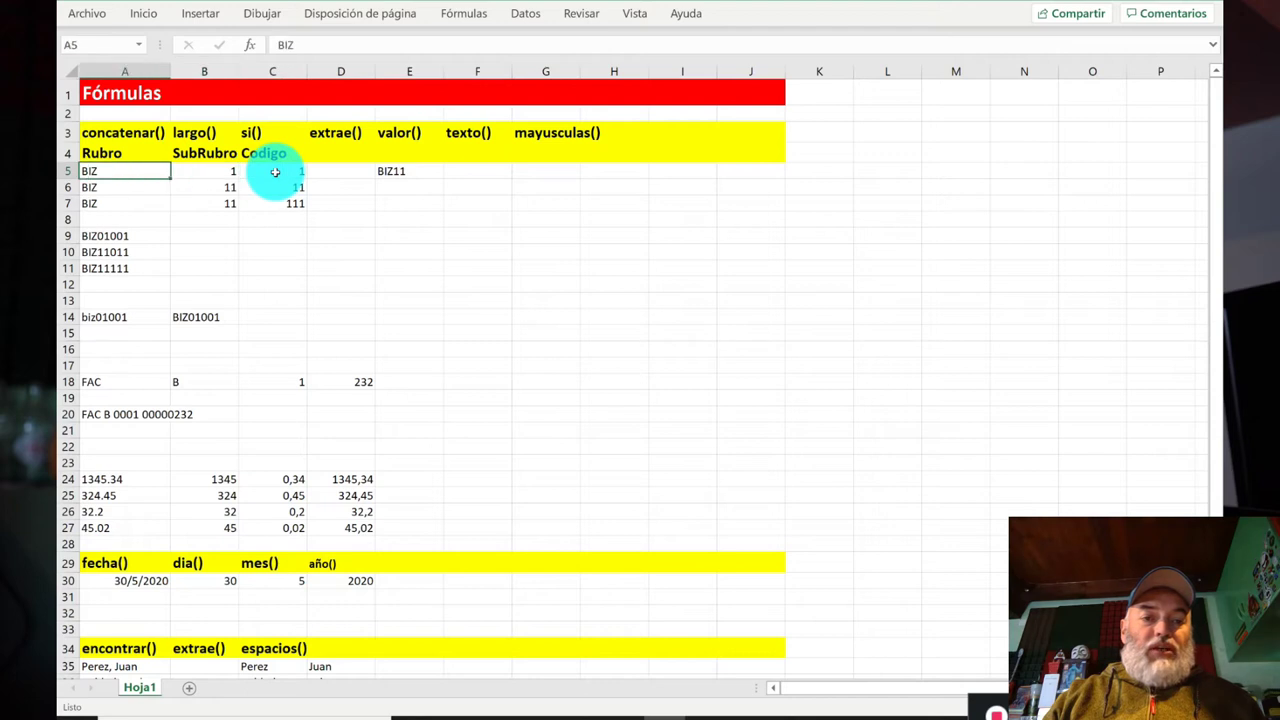
pyautogui.press('Right')
pyautogui.press('Right')
pyautogui.press('Right')
pyautogui.press('Left')
pyautogui.press('Left')
pyautogui.press('Right')
pyautogui.press('Right')
pyautogui.press('Left')
pyautogui.press('Left')
pyautogui.press('Left')
pyautogui.press('Right')
pyautogui.press('Right')
pyautogui.press('Right')
pyautogui.press('Right')
pyautogui.press('Down')
pyautogui.press('Down')
pyautogui.press('Down')
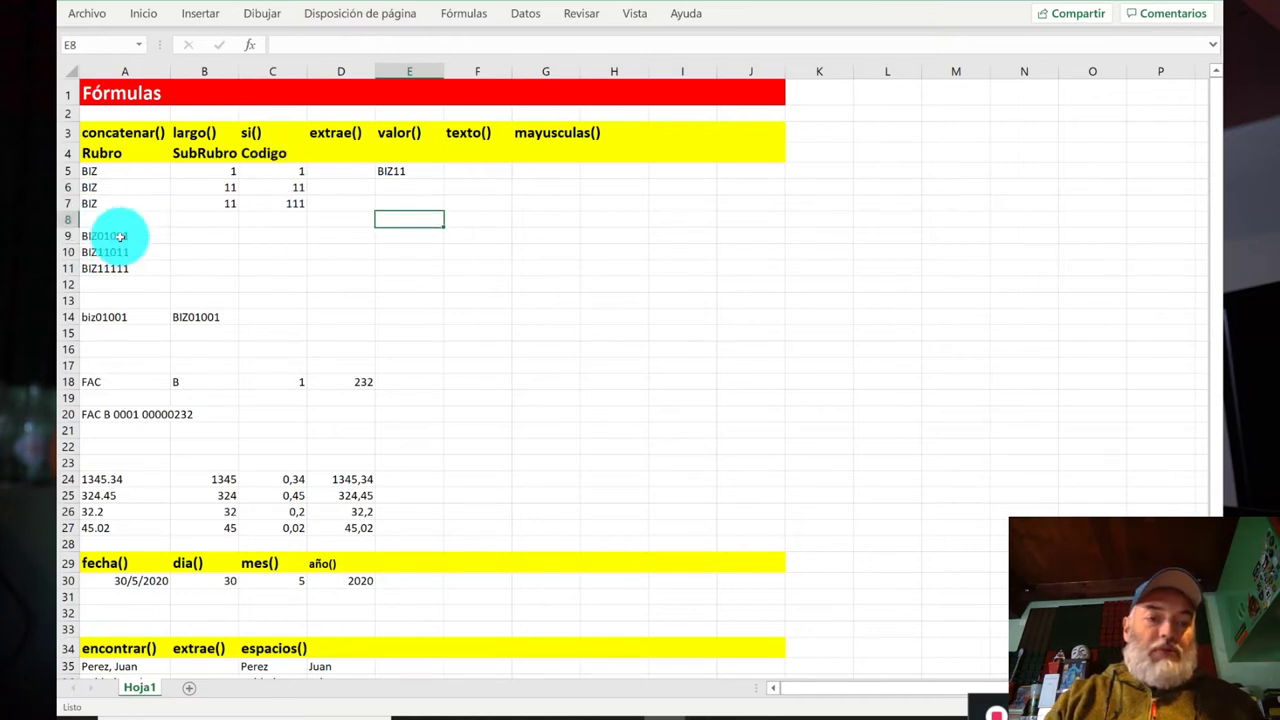
# Step: In F5, start a CONCATENAR formula returning A5 if it has 3 characters, else "#Error"
pyautogui.click(390, 171)
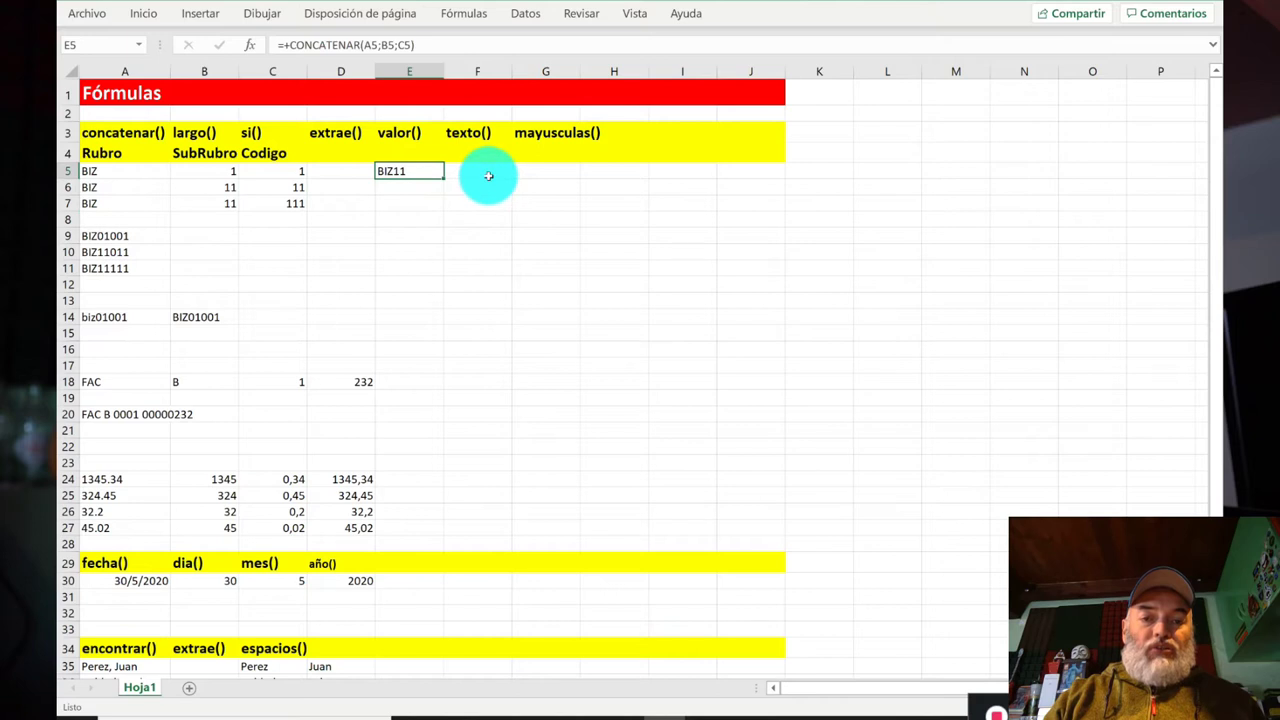
pyautogui.click(488, 176)
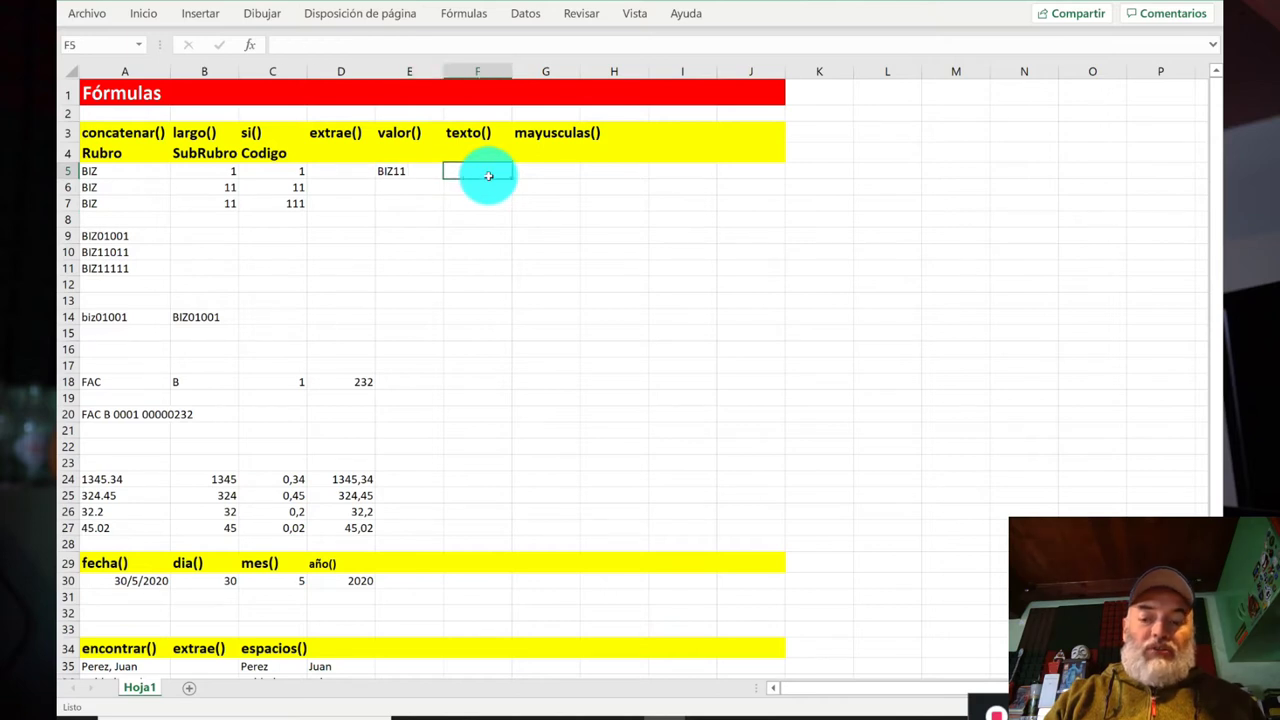
pyautogui.write('+')
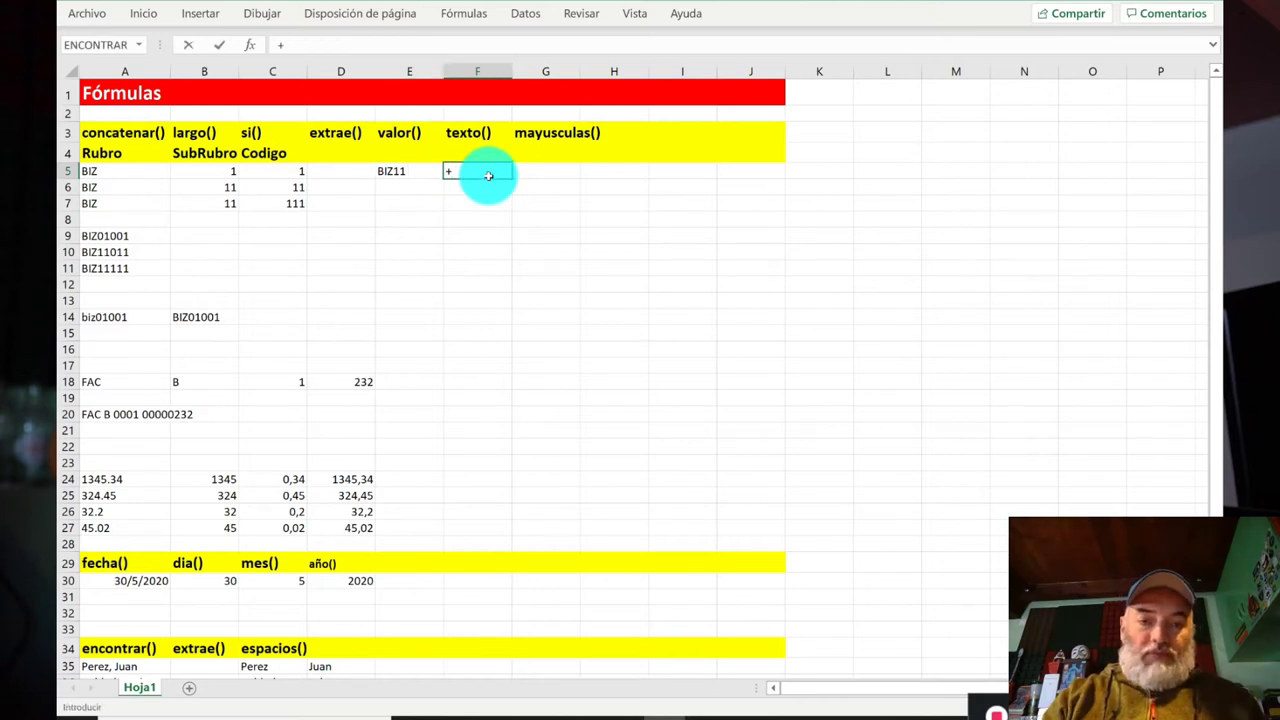
pyautogui.write('conc')
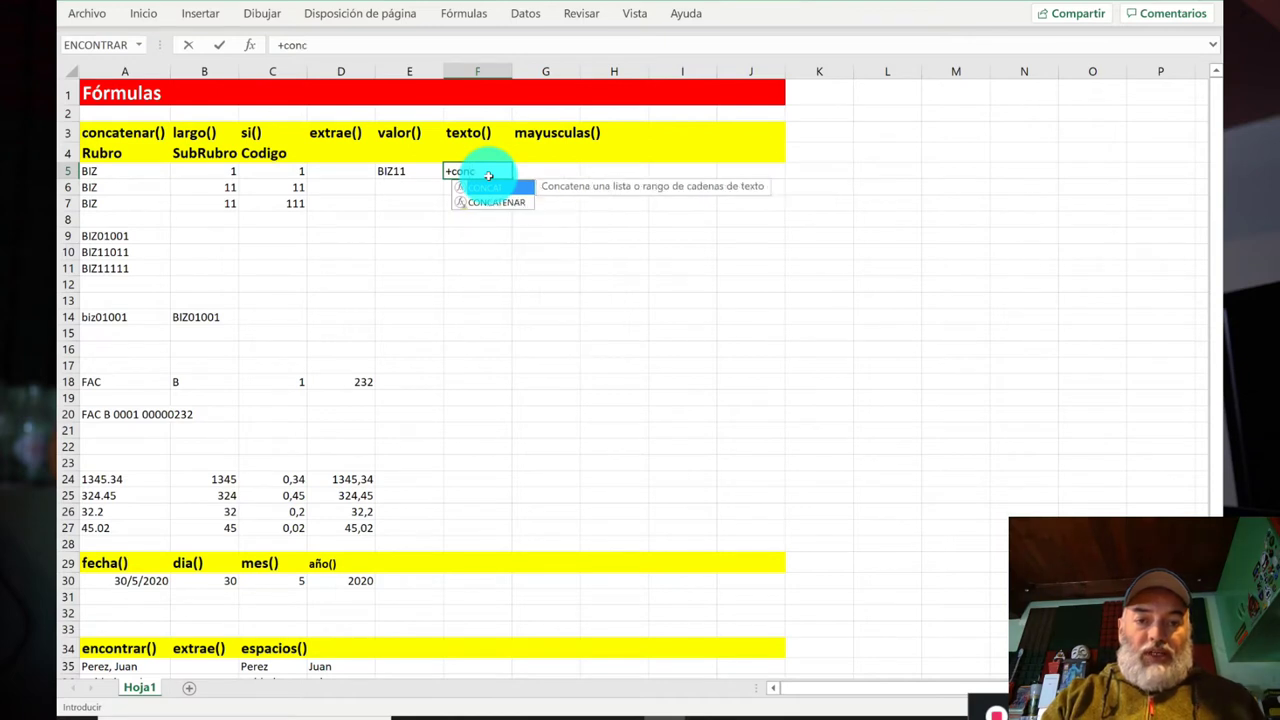
pyautogui.write('atenar(')
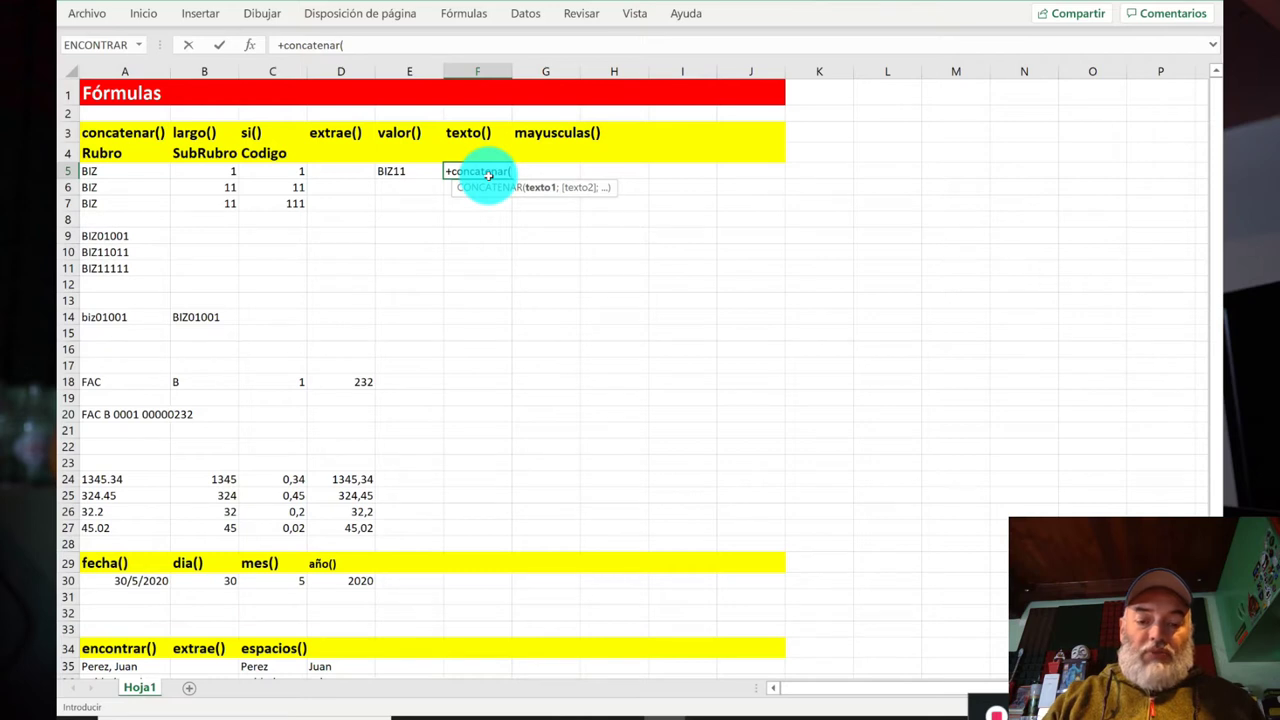
pyautogui.write('si(')
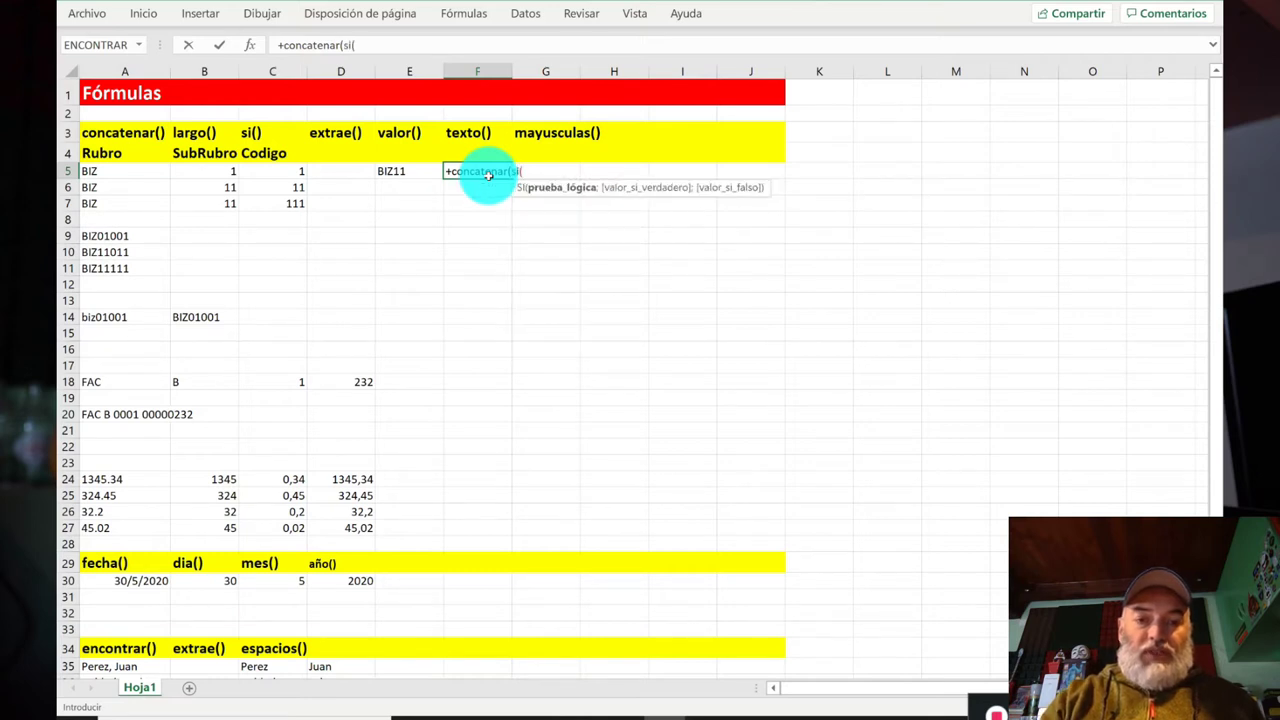
pyautogui.write('largo(')
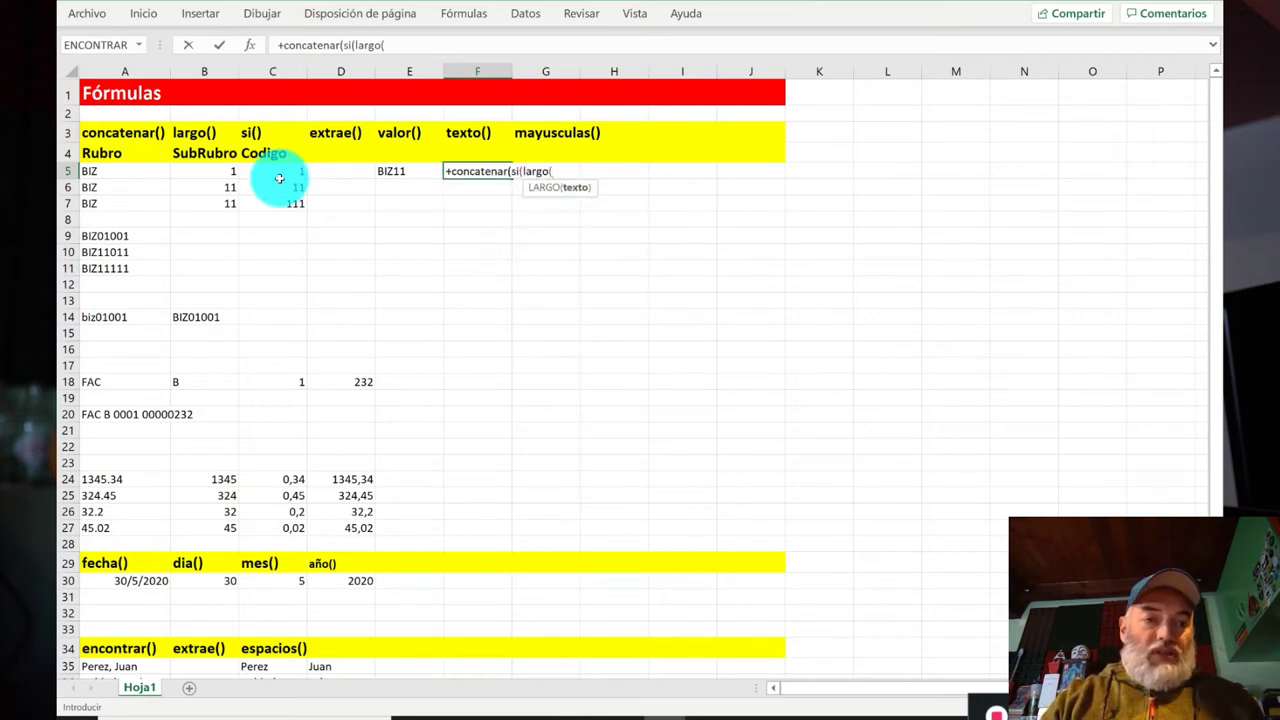
pyautogui.click(132, 174)
pyautogui.write(')')
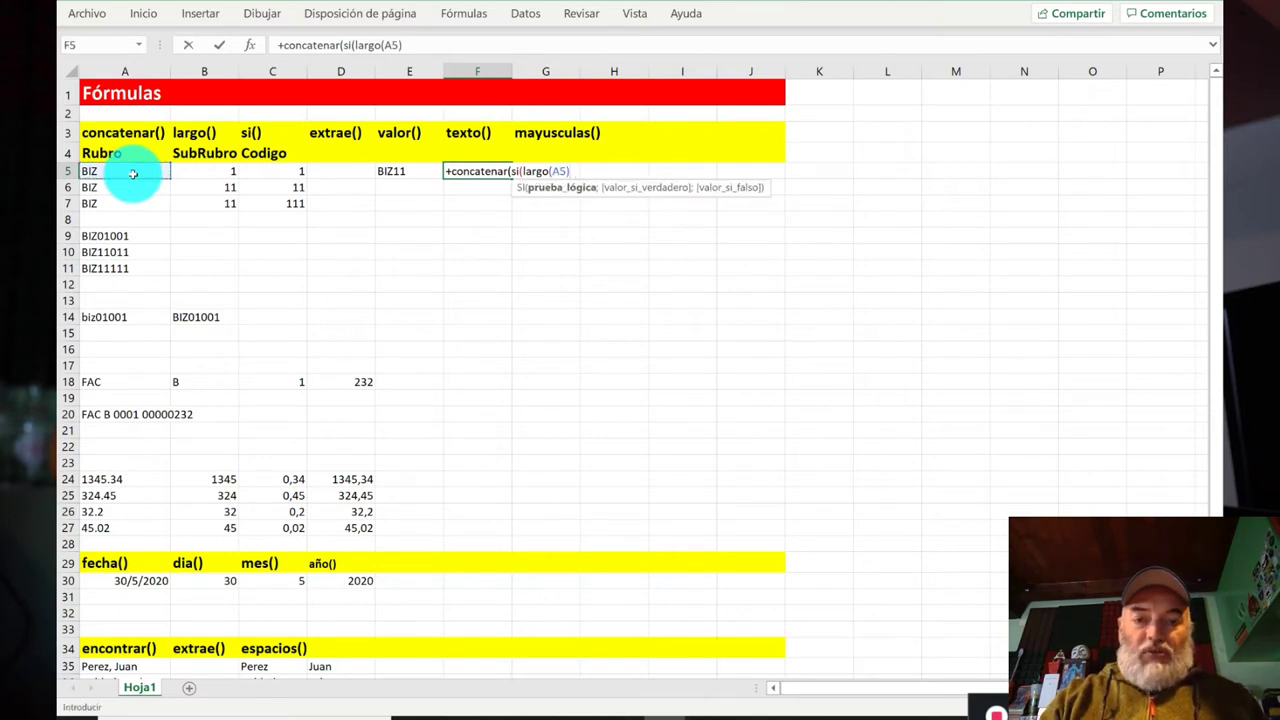
pyautogui.write('=3;')
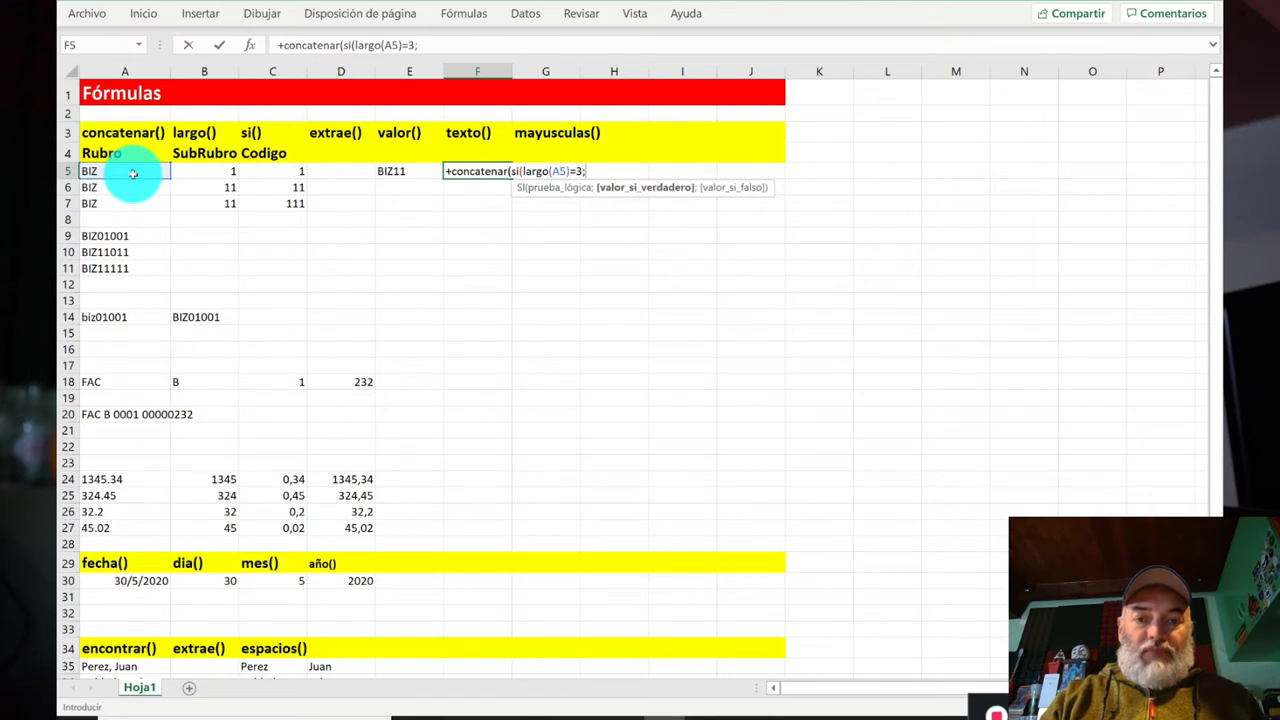
pyautogui.click(135, 171)
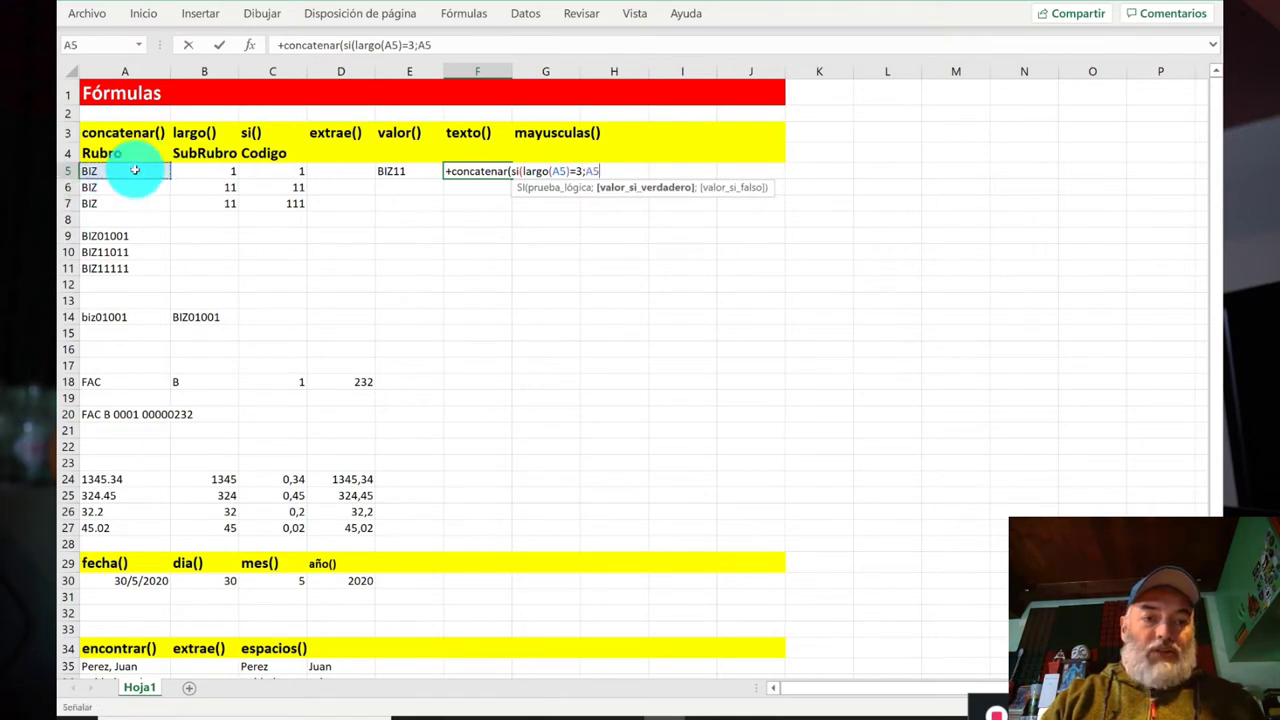
pyautogui.write(';')
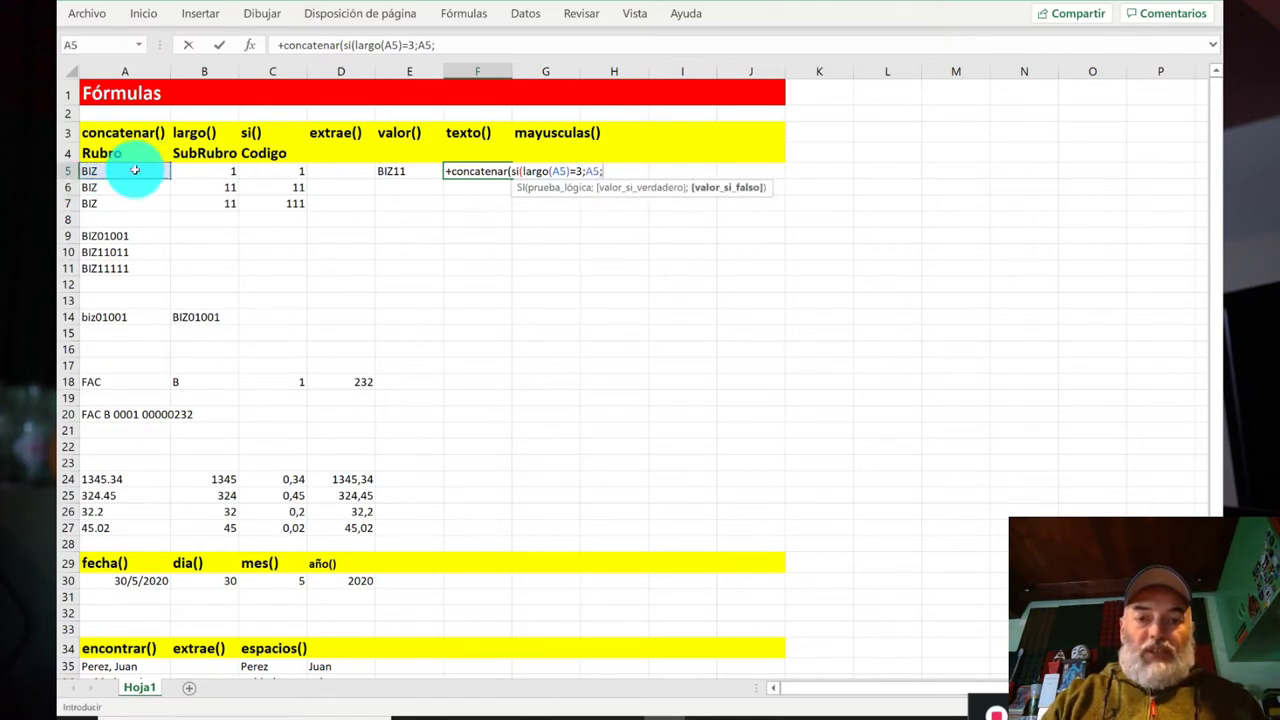
pyautogui.write('"#Error");')
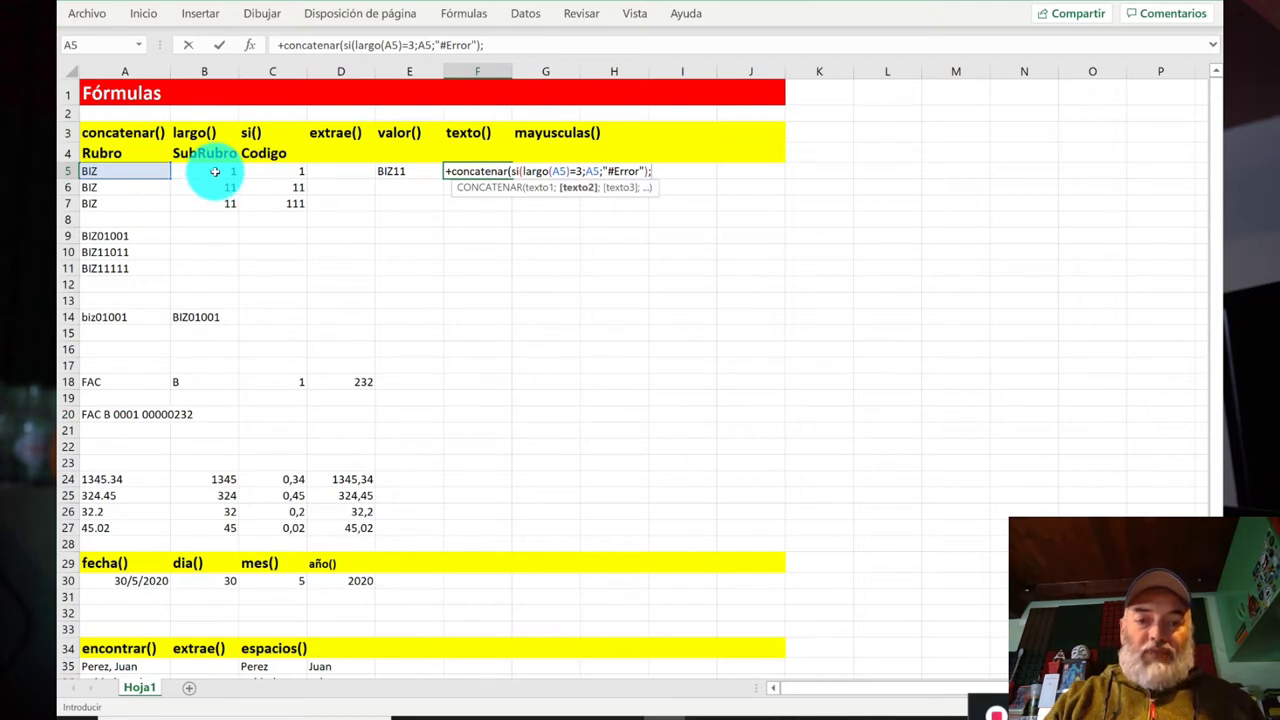
# Step: Extend the F5 formula to prefix "0" when B5 is one character, then append B5
pyautogui.write('si(largo')
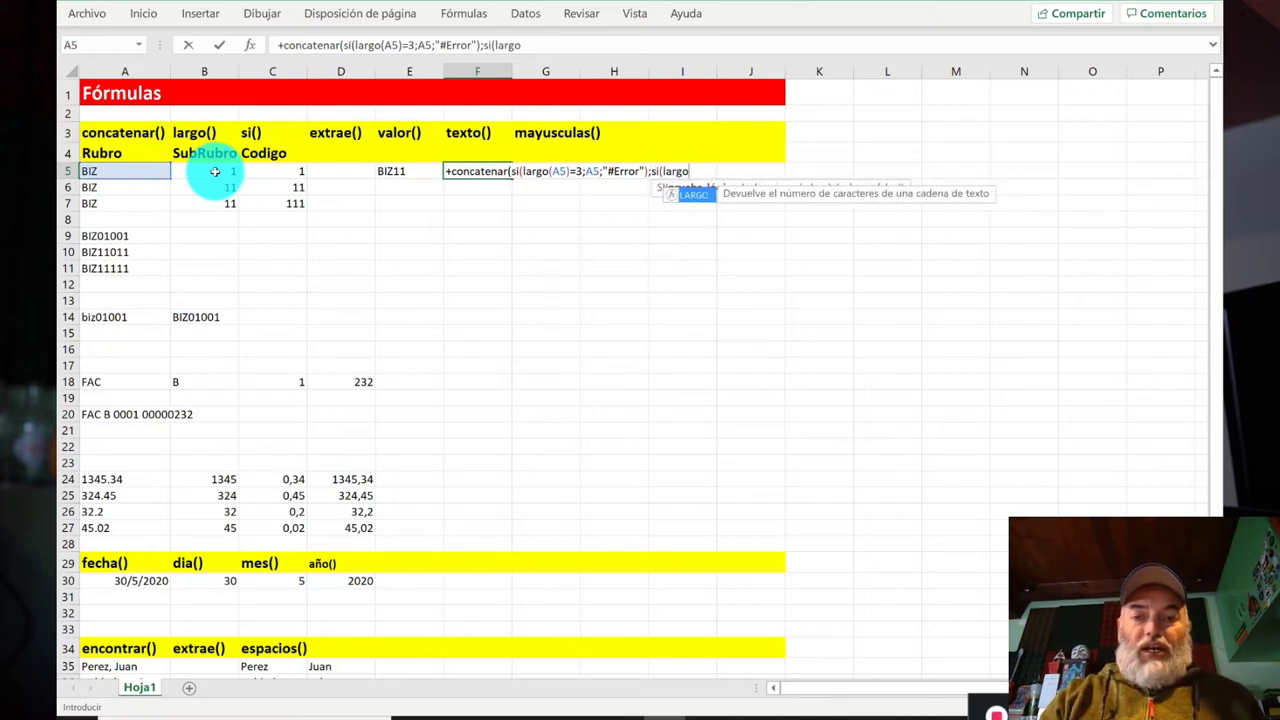
pyautogui.write('(')
pyautogui.click(191, 171)
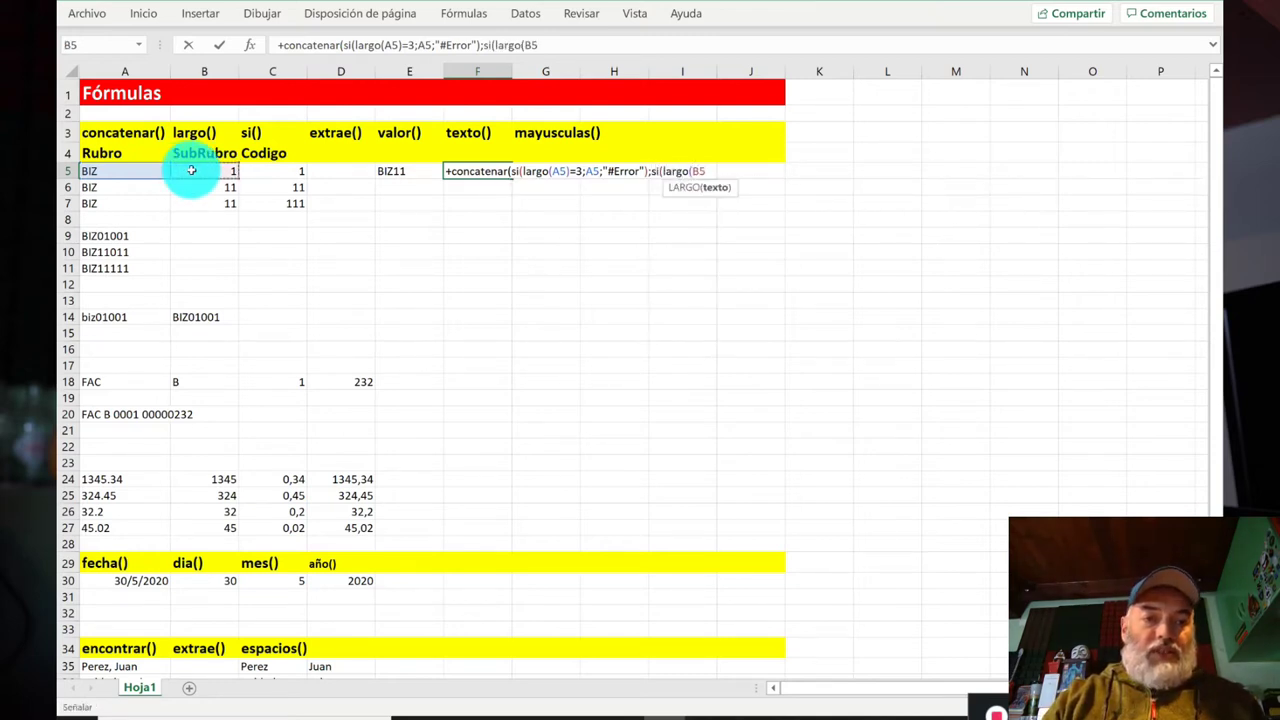
pyautogui.write(')')
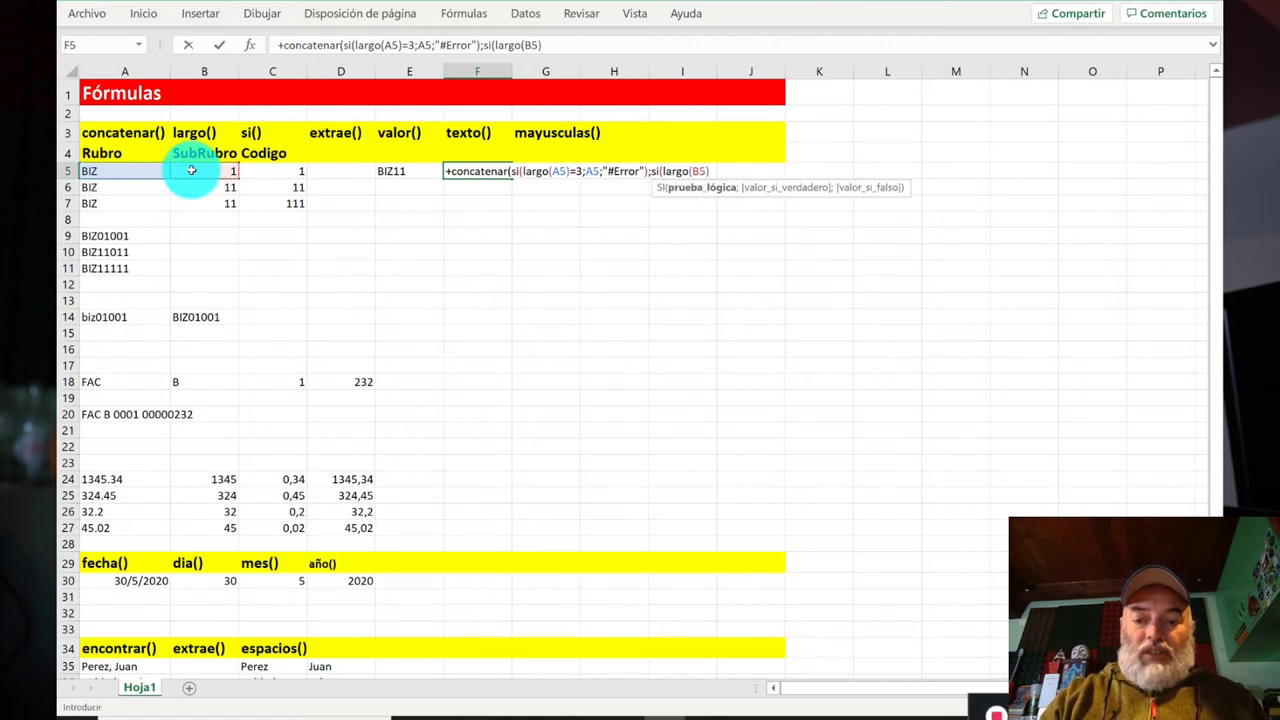
pyautogui.write('=1;')
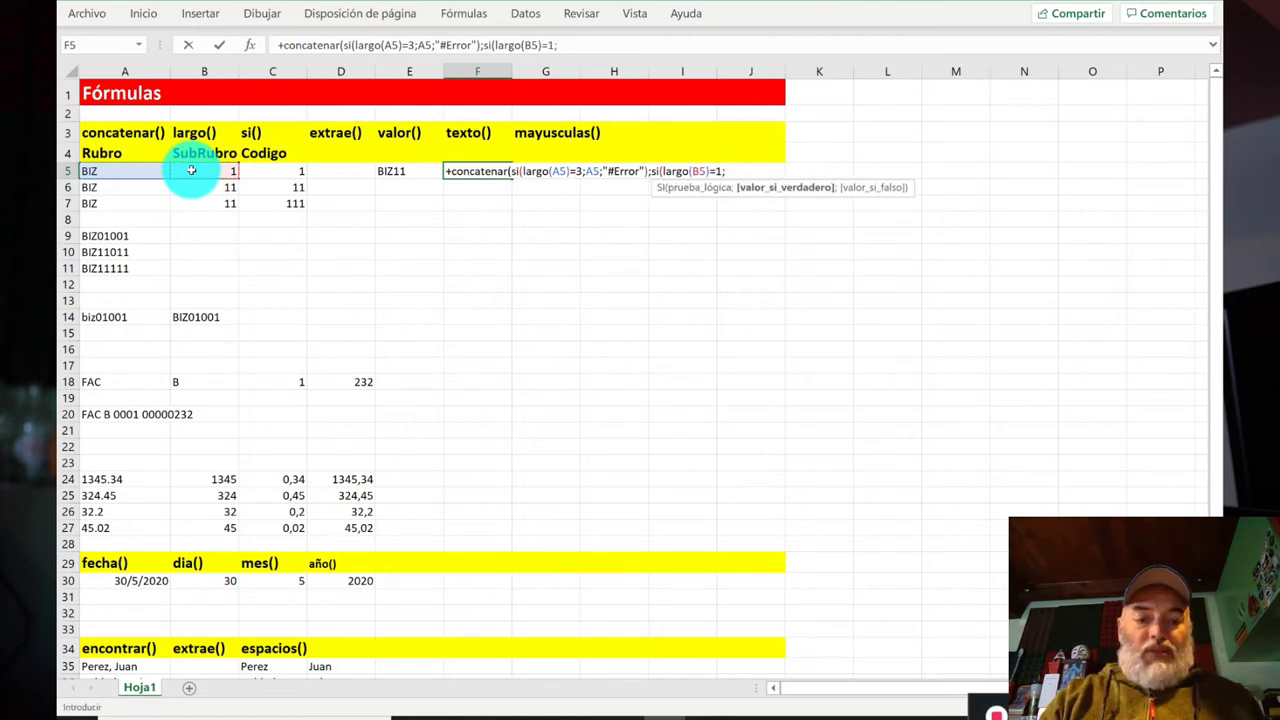
pyautogui.write('"0";"");')
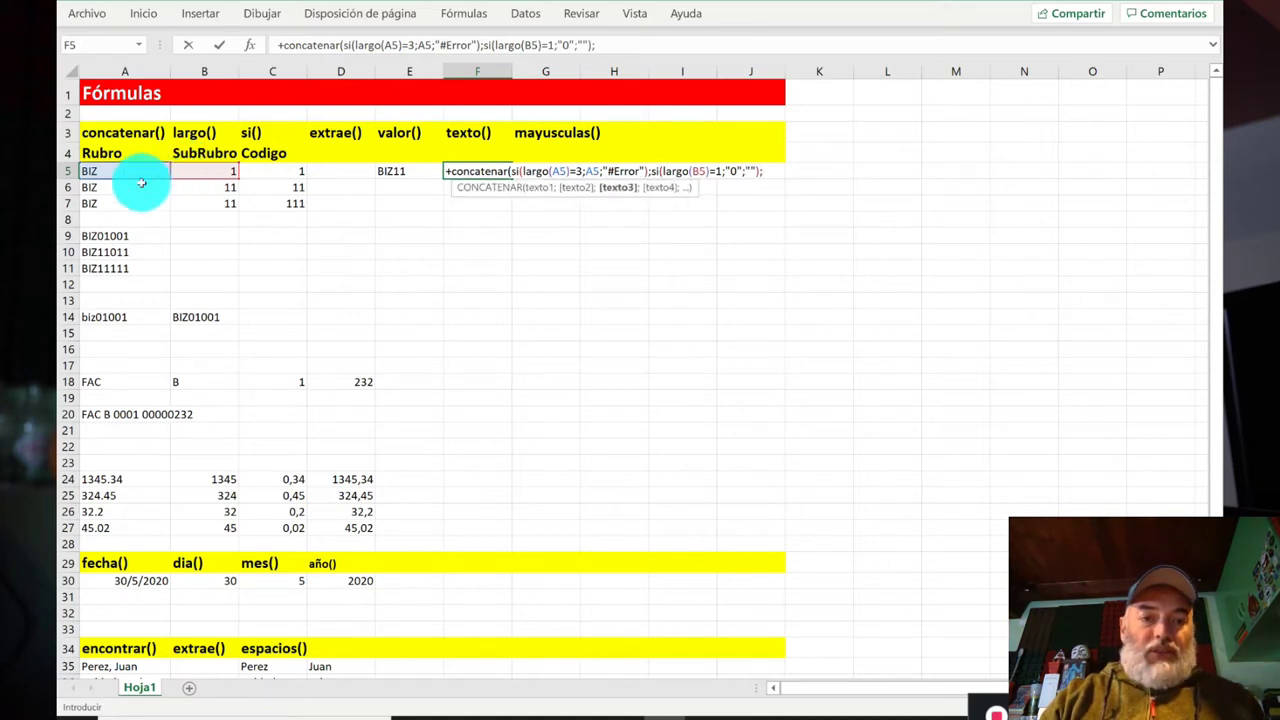
pyautogui.click(205, 171)
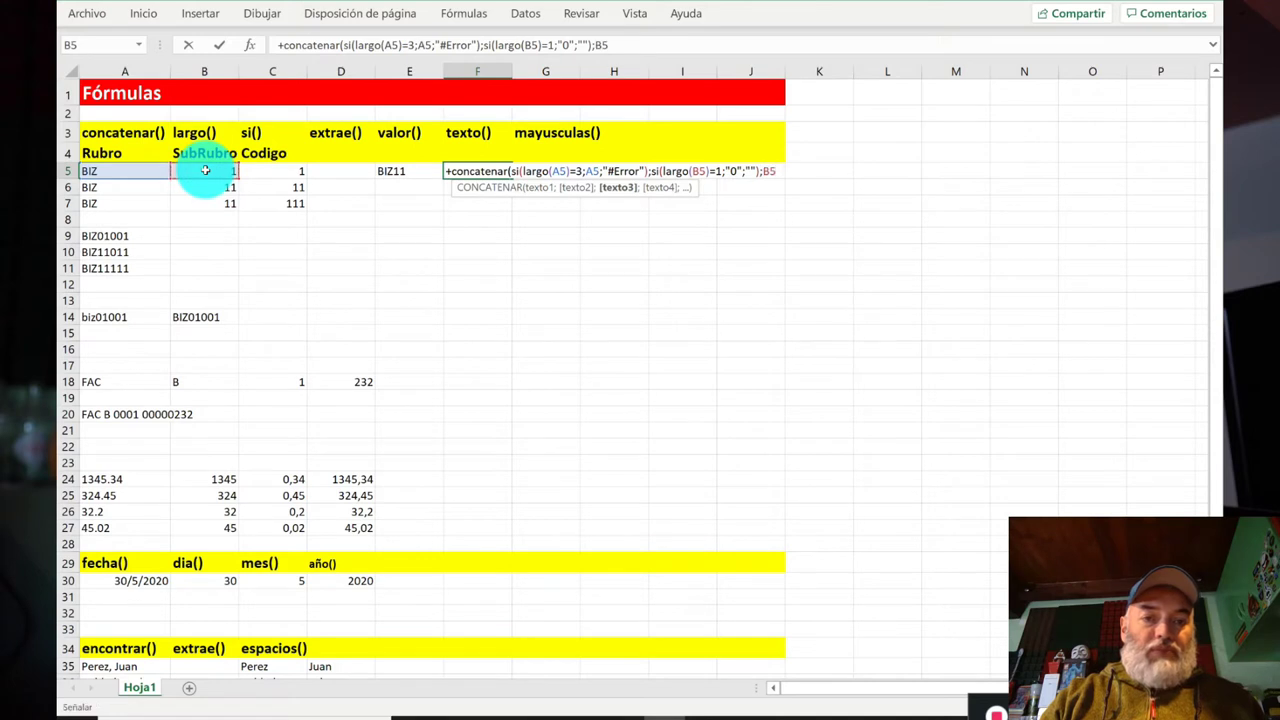
pyautogui.write(';')
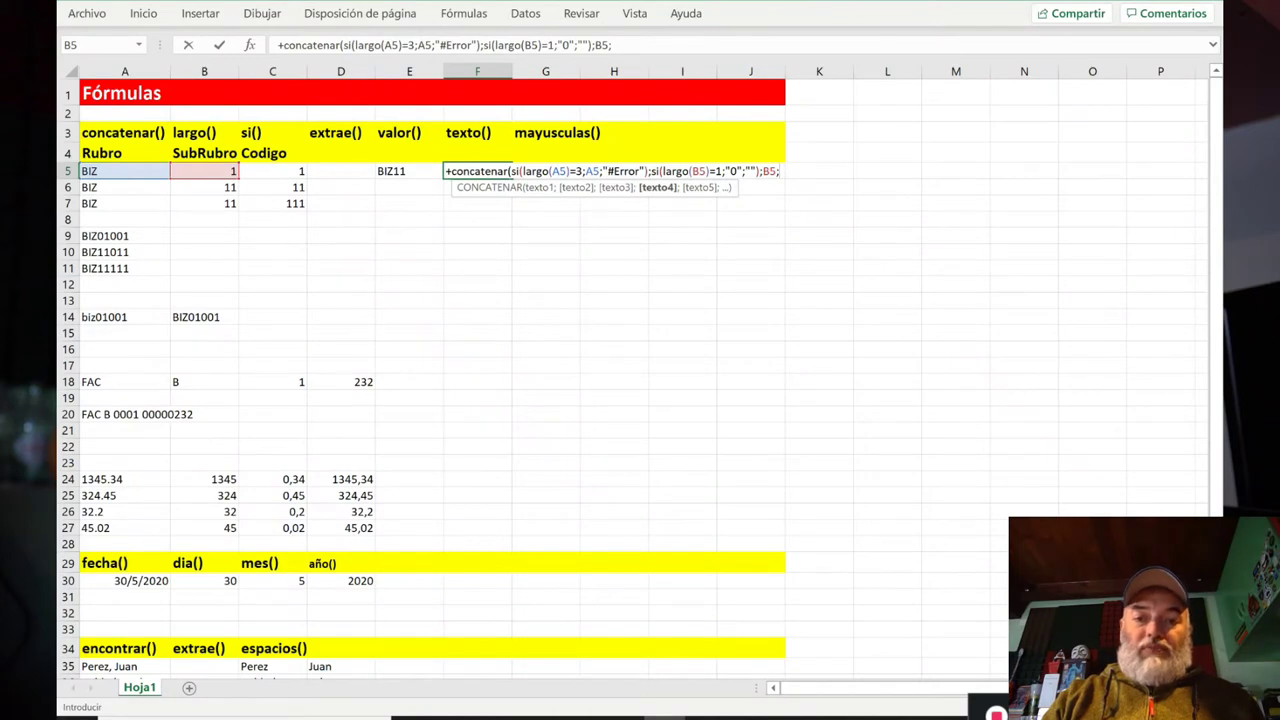
# Step: Finish F5 with si(largo(C5)=1;"00";si(largo(C5)=2;"0";"")) plus C5, showing BIZ01001
pyautogui.write('si(larg')
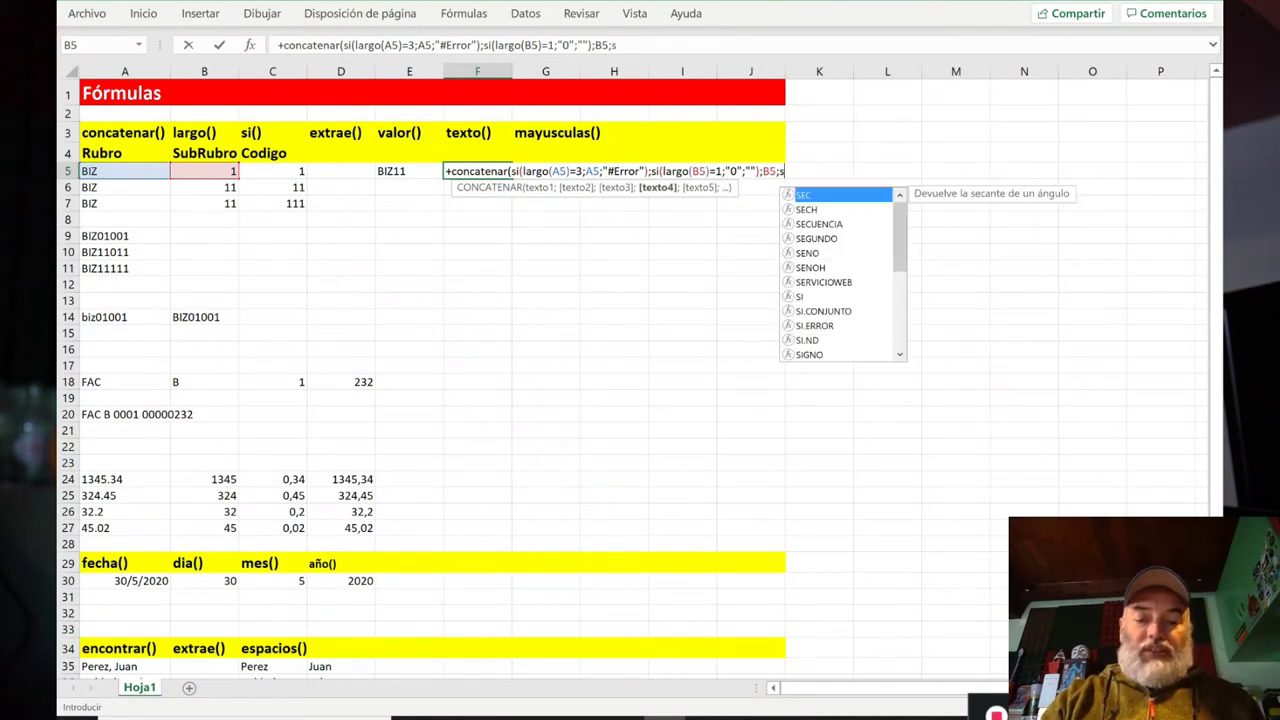
pyautogui.write('o(')
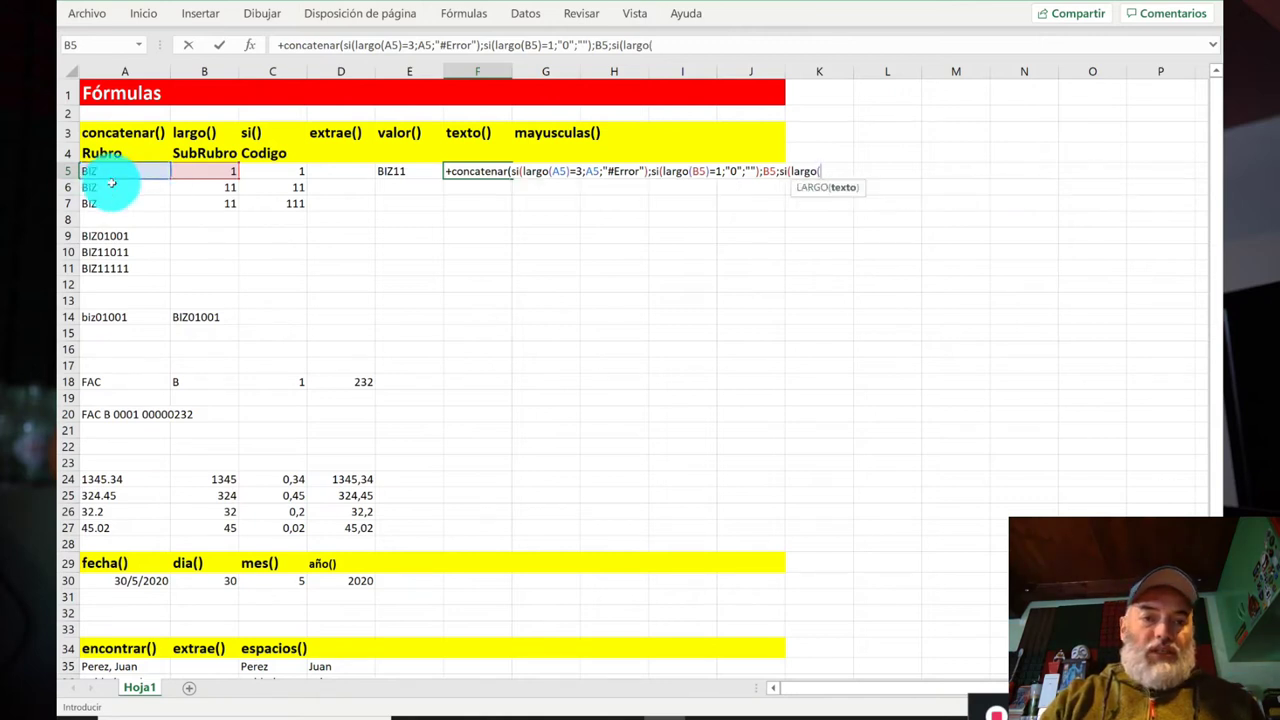
pyautogui.click(281, 174)
pyautogui.write(')=1;"00";si')
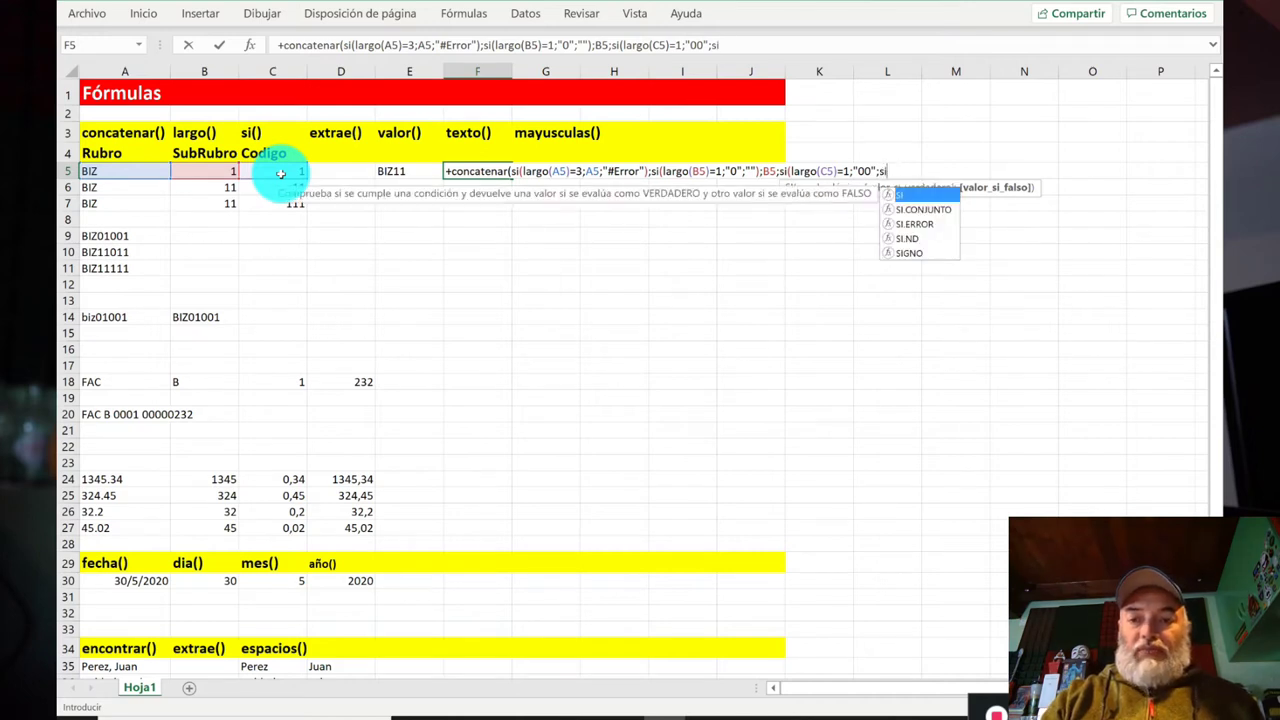
pyautogui.write('(largo(')
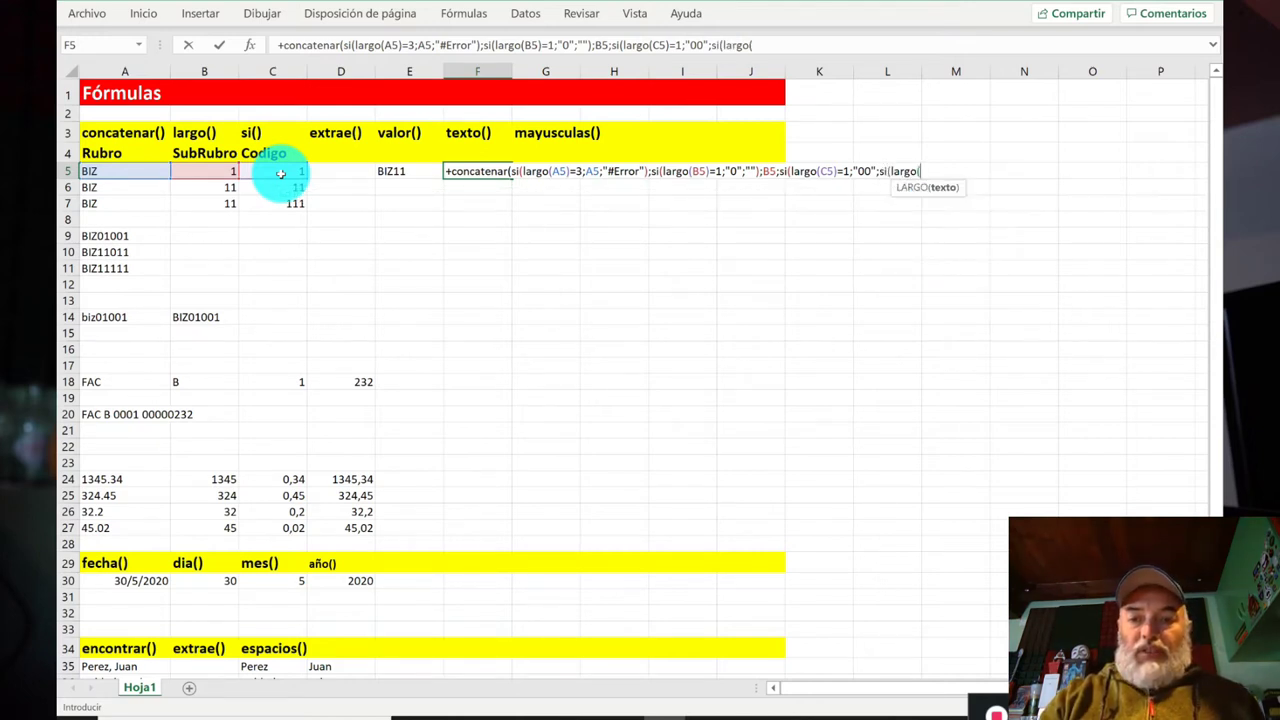
pyautogui.write('c5')
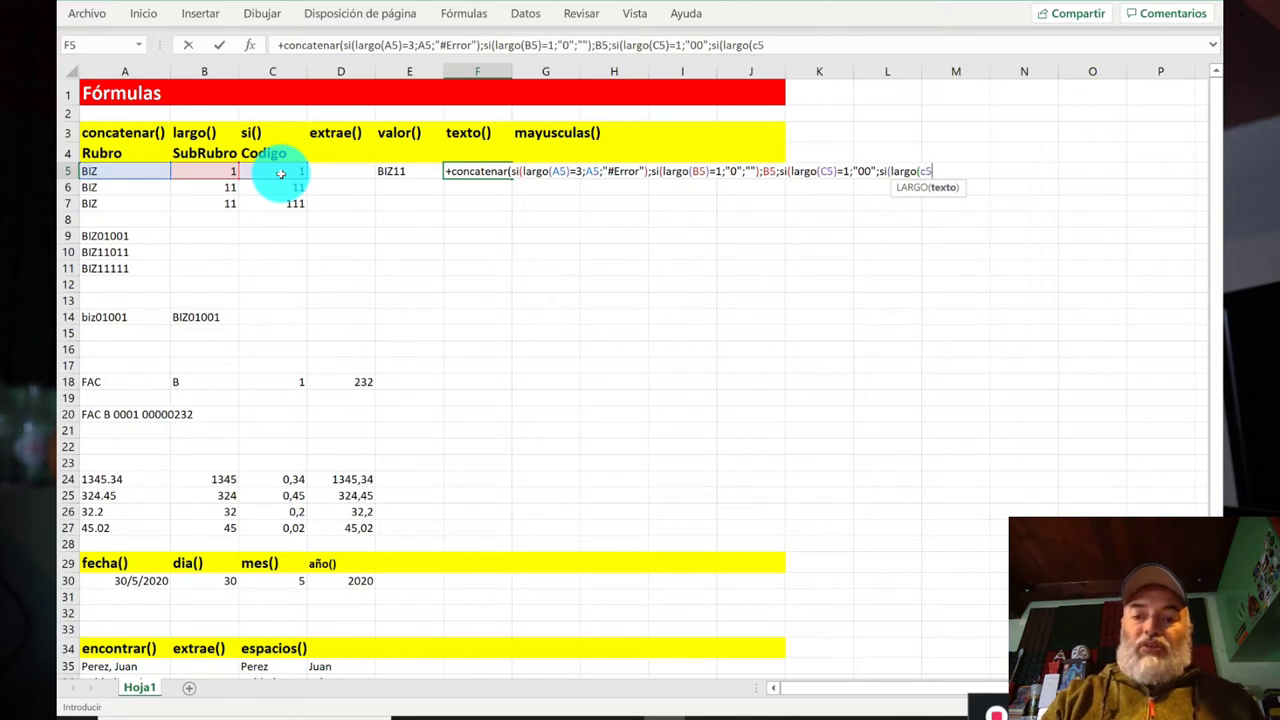
pyautogui.write(')')
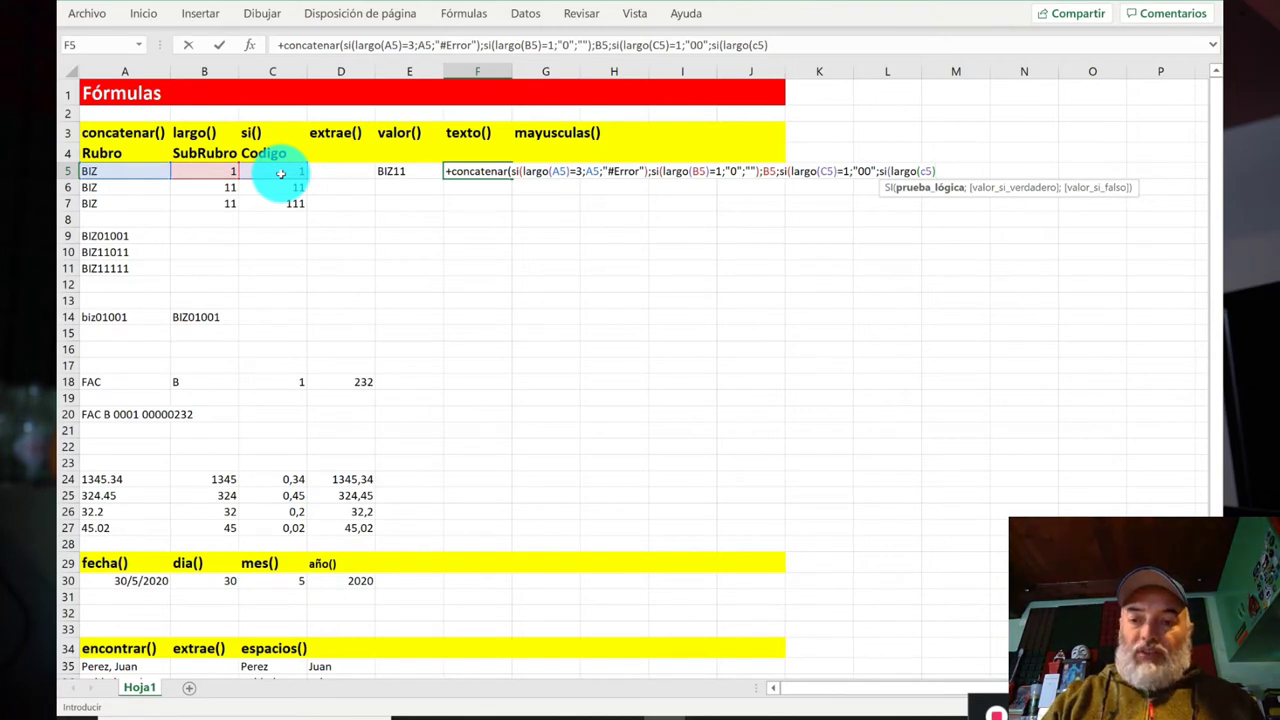
pyautogui.write('=2;')
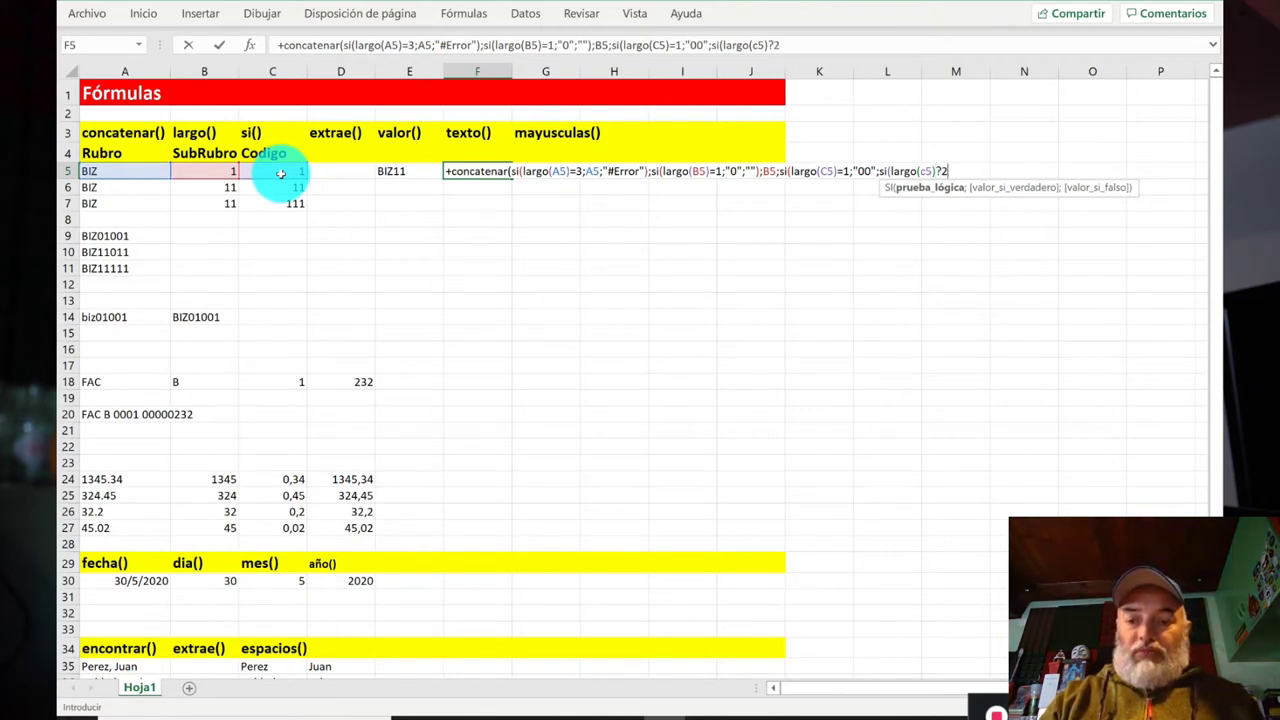
pyautogui.write('"0"')
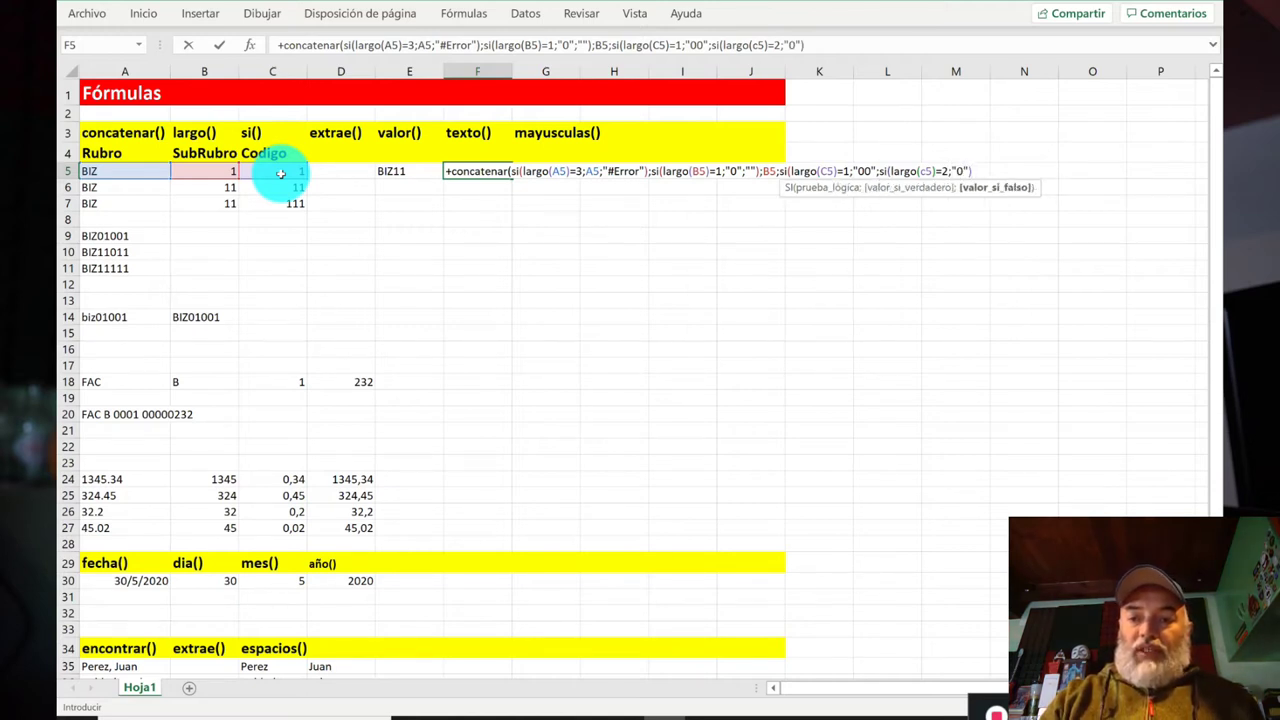
pyautogui.write(';')
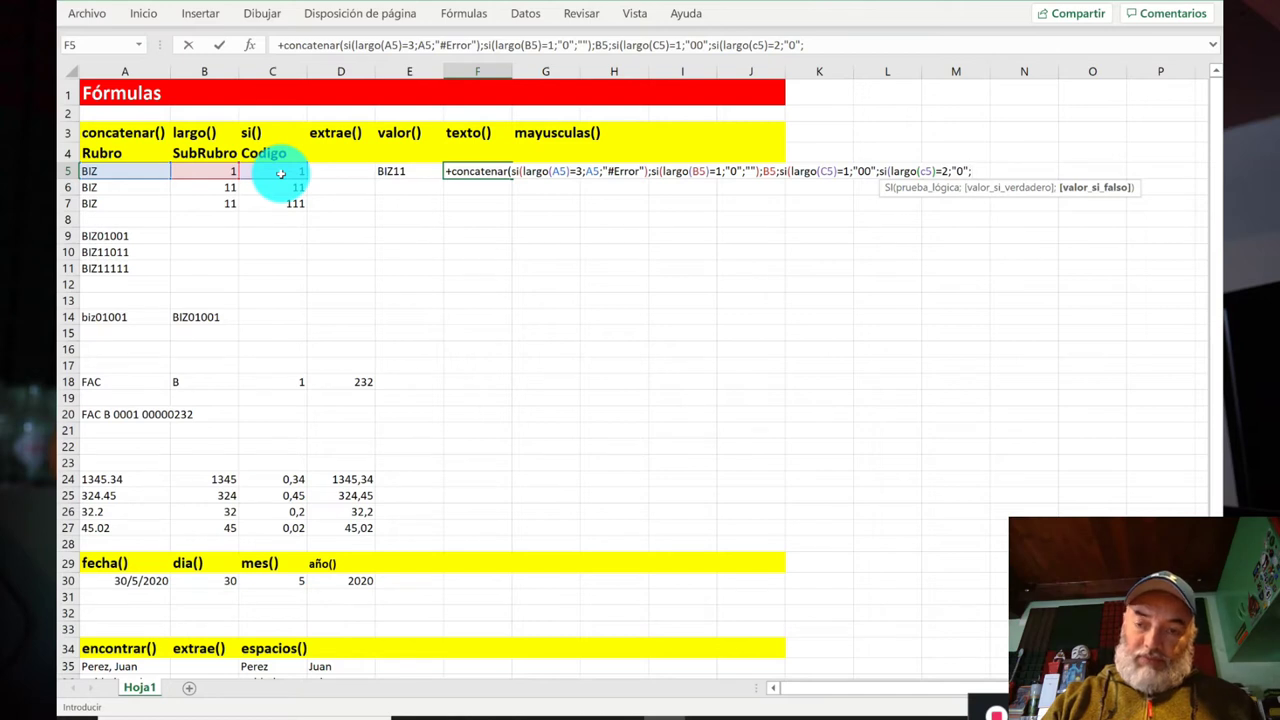
pyautogui.write('"")')
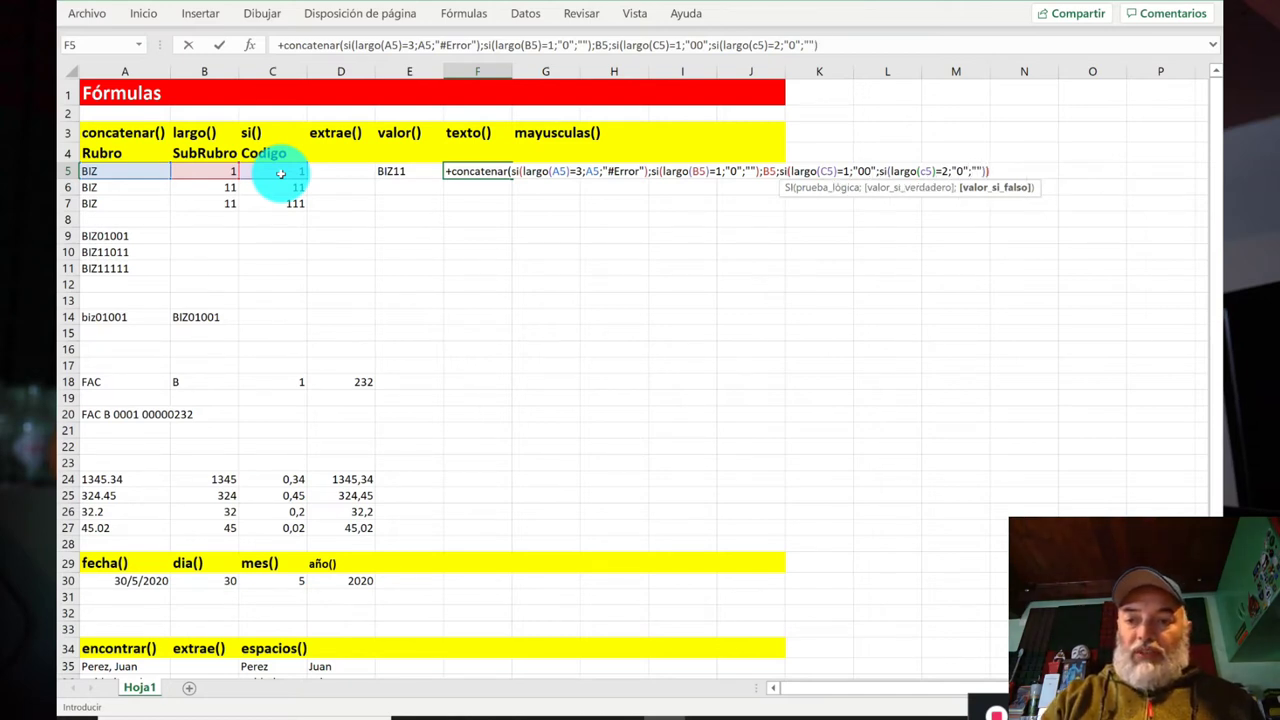
pyautogui.write(')')
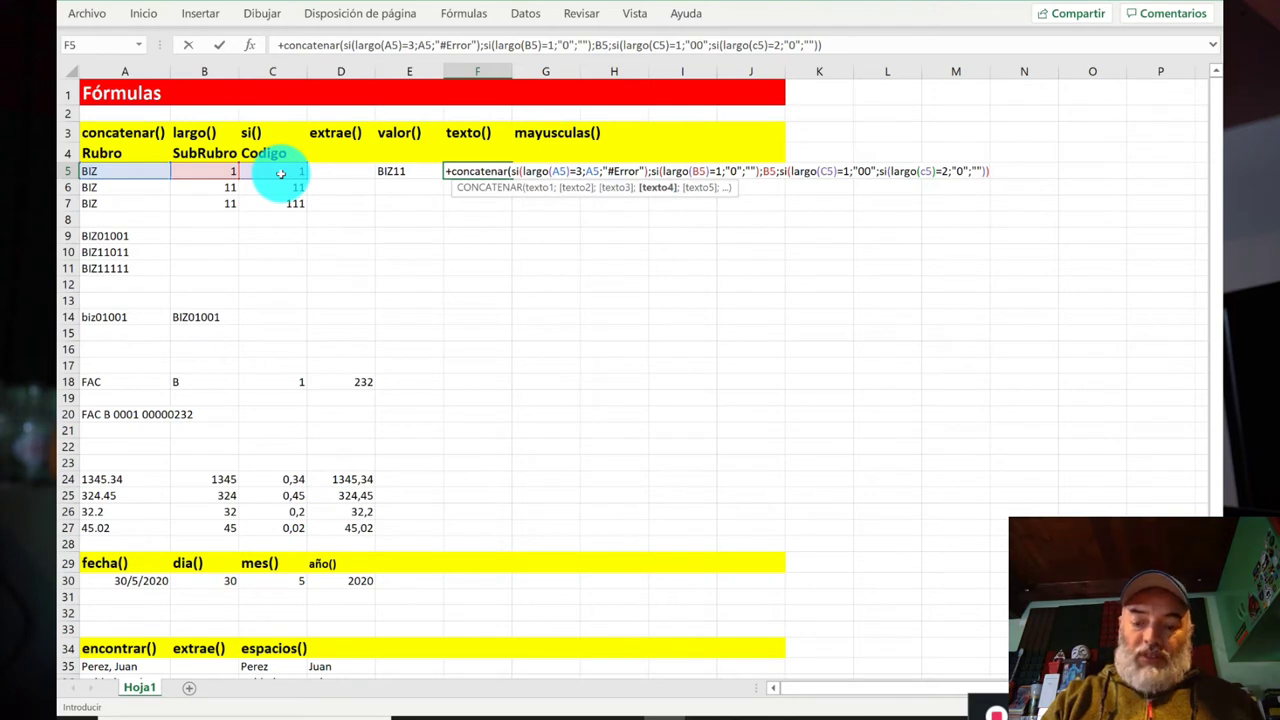
pyautogui.write(';')
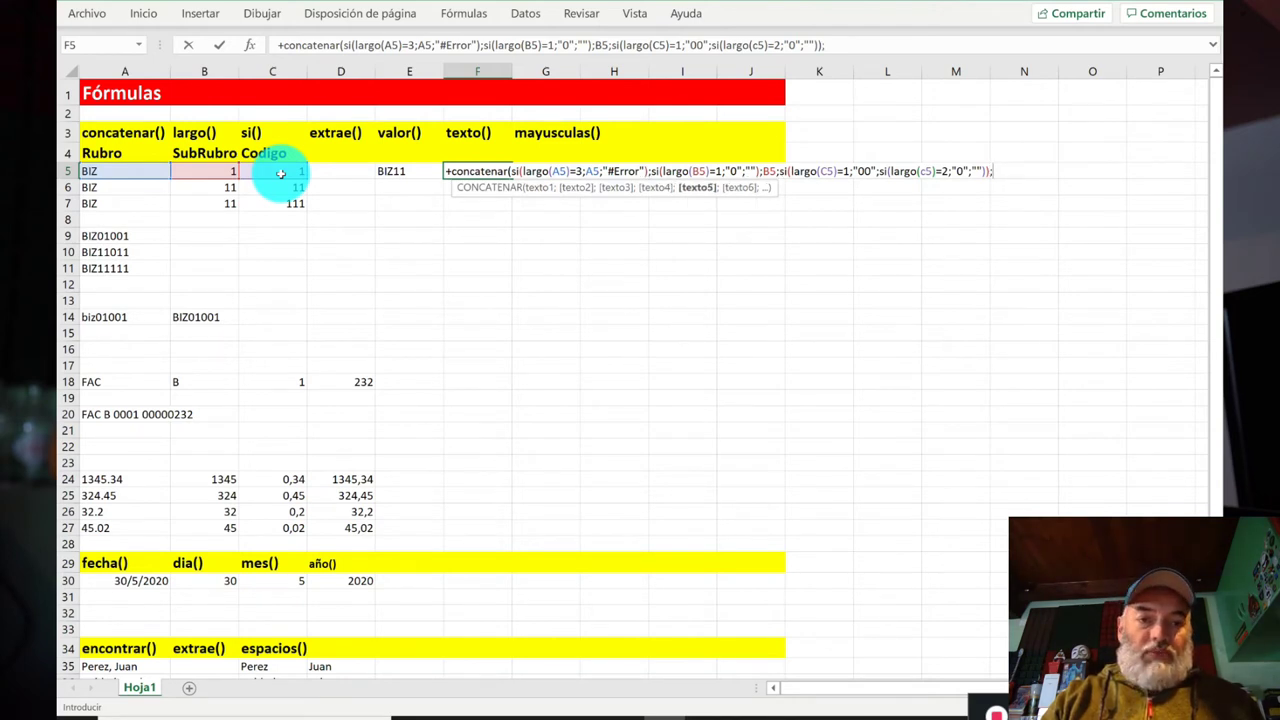
pyautogui.write('c5)')
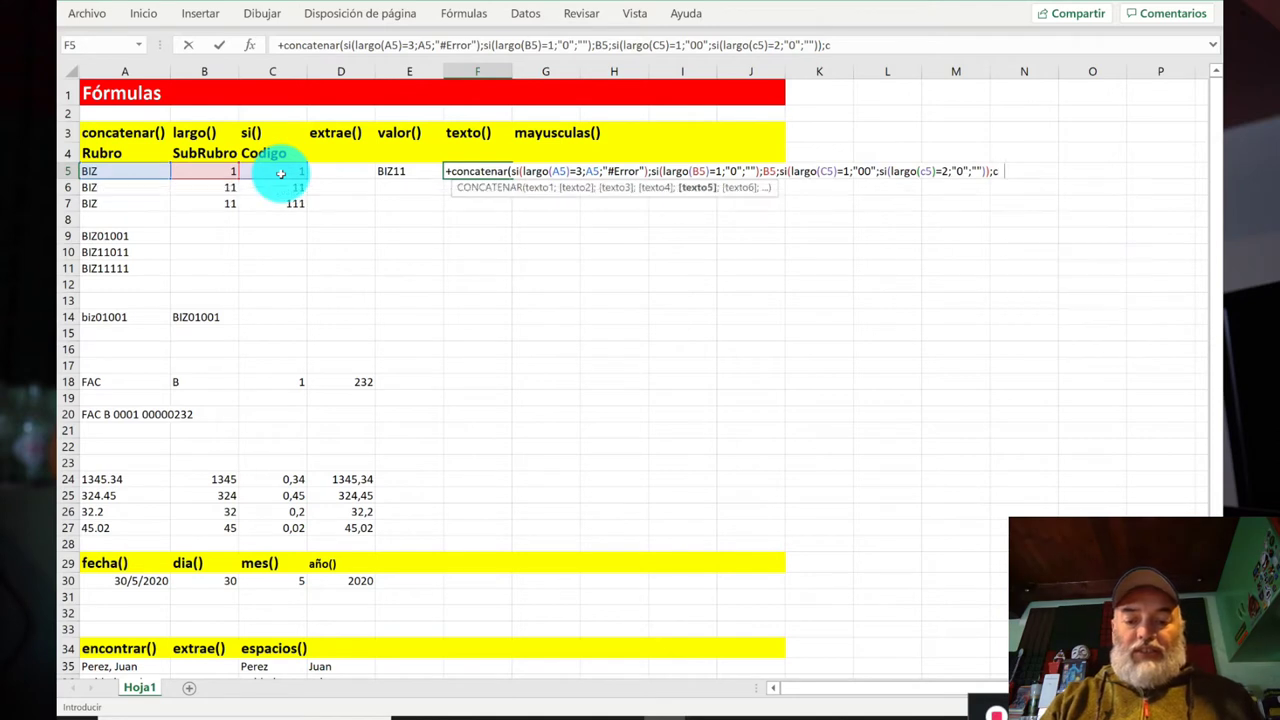
pyautogui.hotkey('ctrl', 'Return')
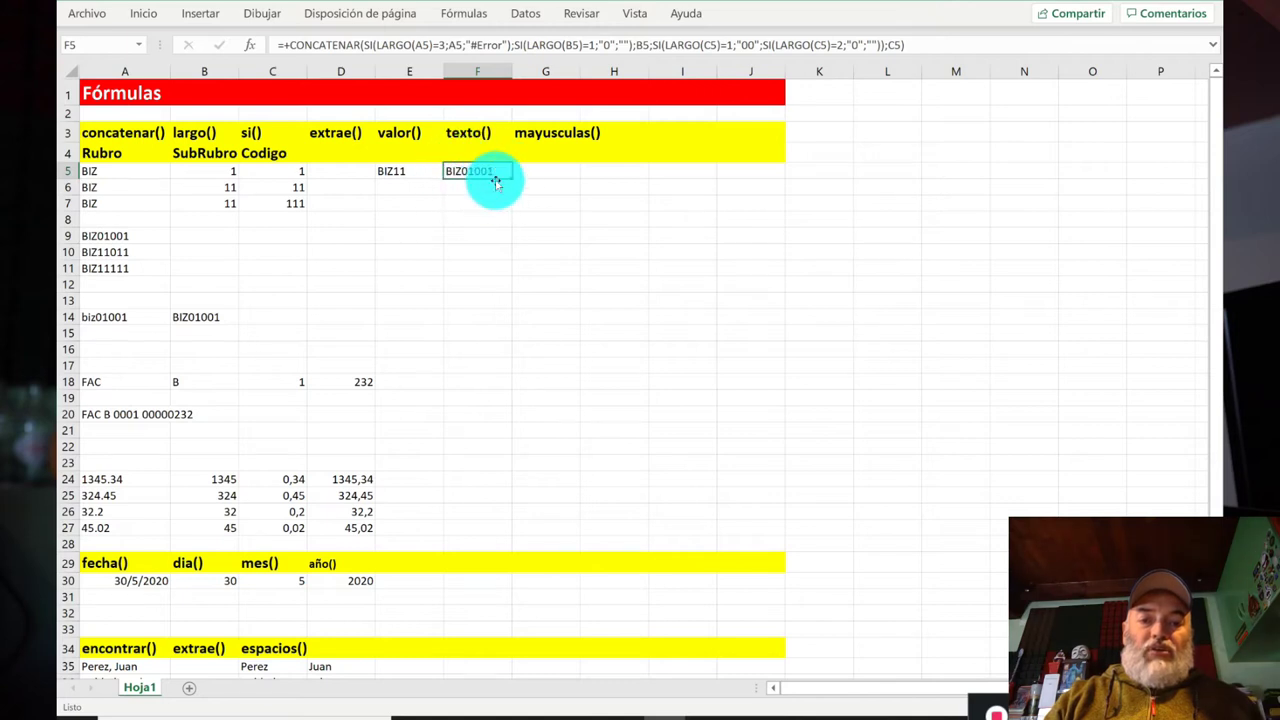
pyautogui.click(410, 168)
# Step: Copy the E5:F5 concatenation formulas into E6:F7
pyautogui.hotkey('shift', 'Right')
pyautogui.hotkey('ctrl', 'c')
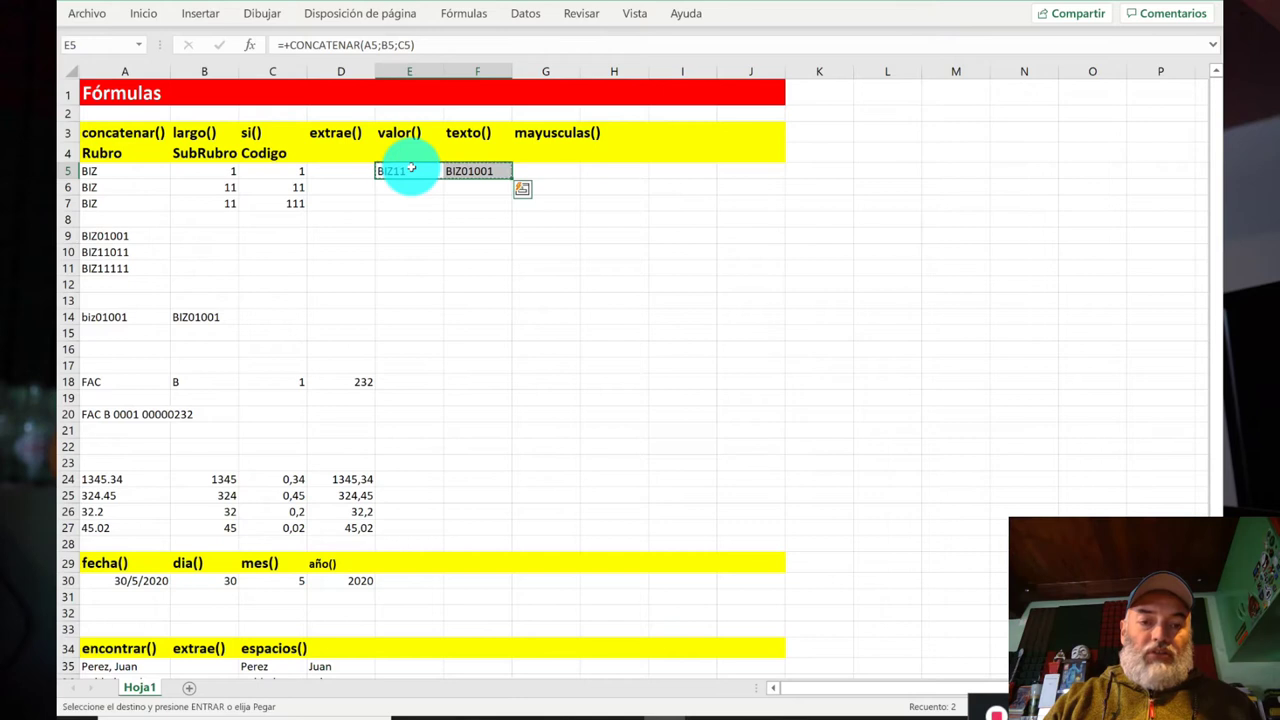
pyautogui.press('Down')
pyautogui.hotkey('shift', 'Right')
pyautogui.hotkey('shift', 'Down')
pyautogui.hotkey('ctrl', 'v')
pyautogui.press('Escape')
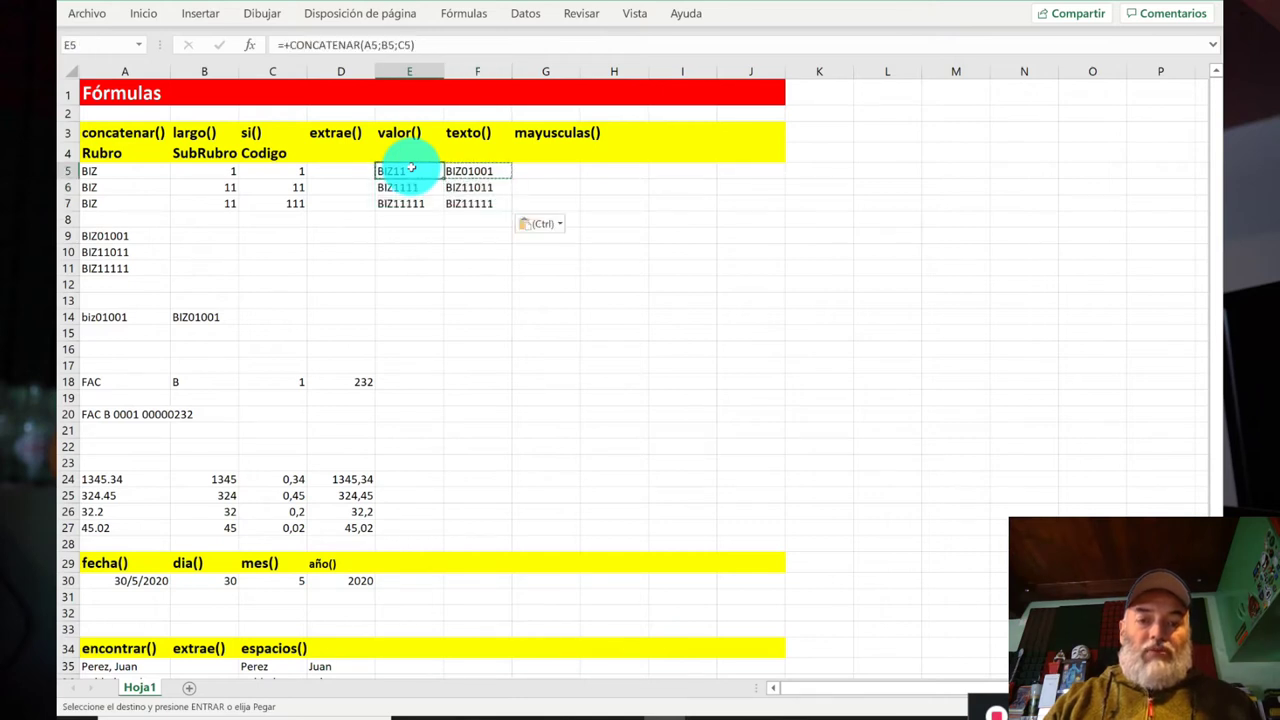
pyautogui.press('Right')
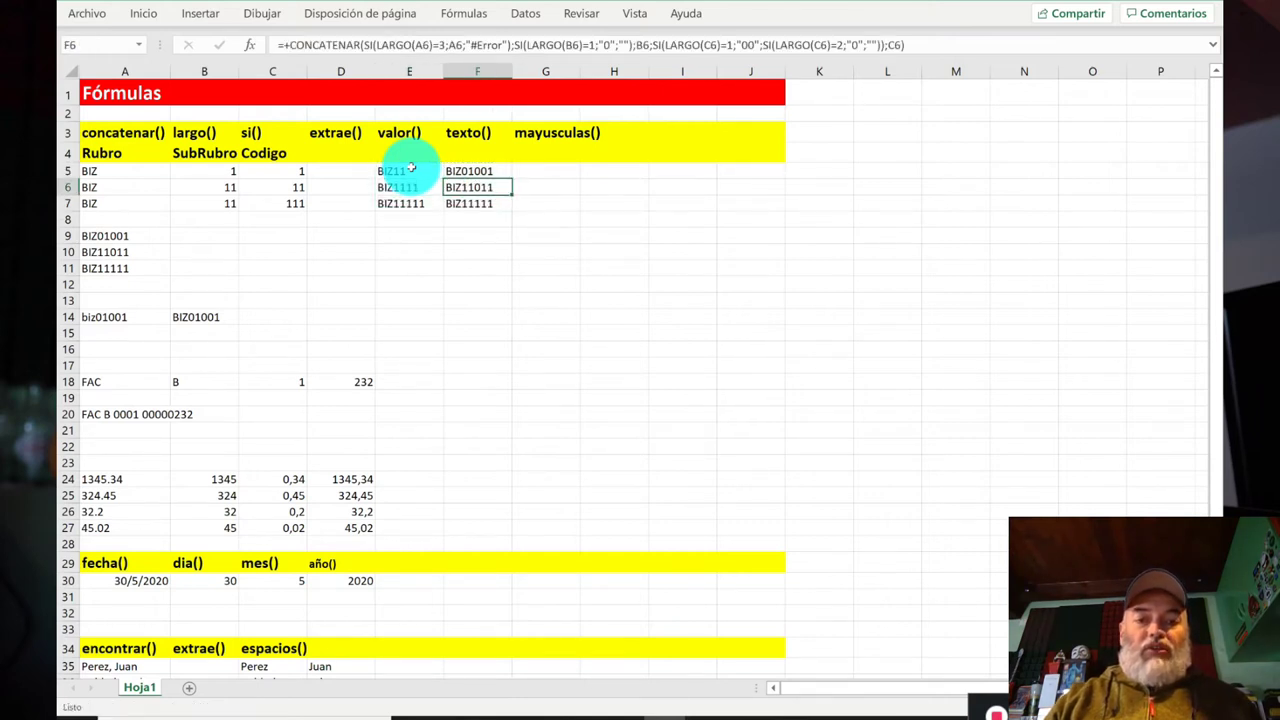
# Step: Check the copied concatenation formulas in row 7
pyautogui.press('Left')
pyautogui.press('Left')
pyautogui.press('Left')
pyautogui.press('Left')
pyautogui.press('Right')
pyautogui.press('Right')
pyautogui.press('Right')
pyautogui.press('Right')
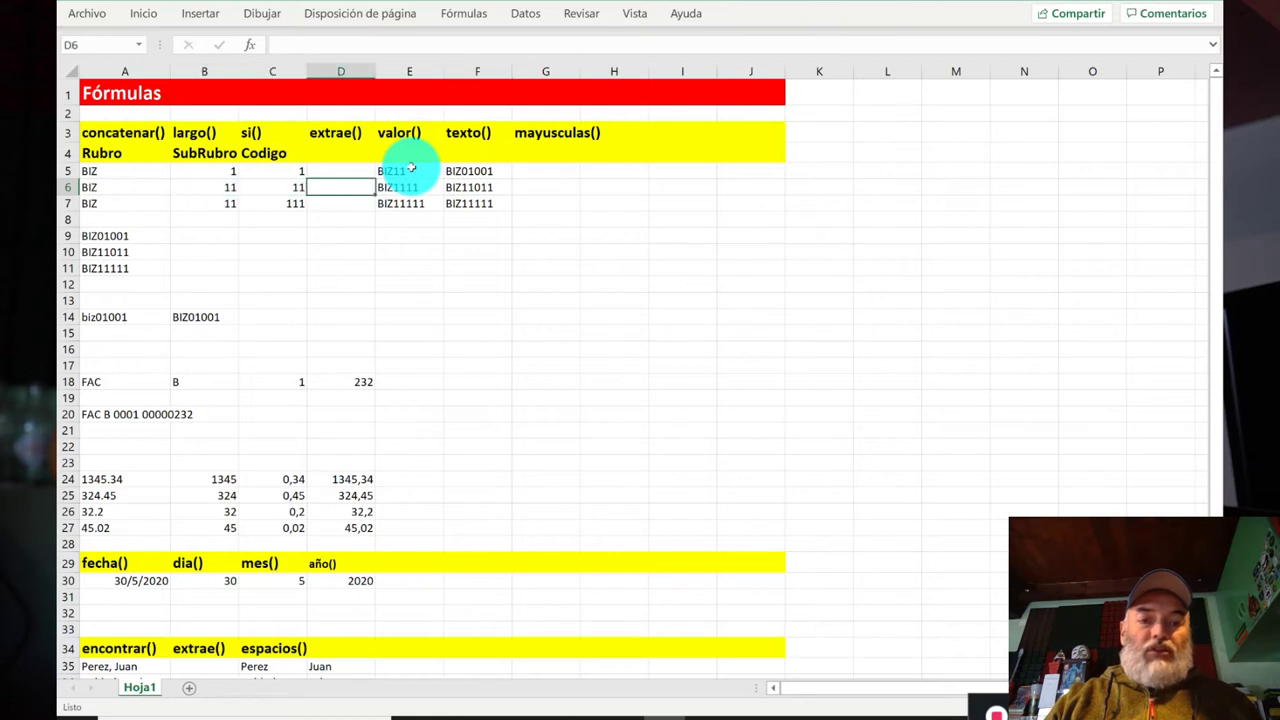
pyautogui.press('Up')
pyautogui.press('Down')
pyautogui.press('Down')
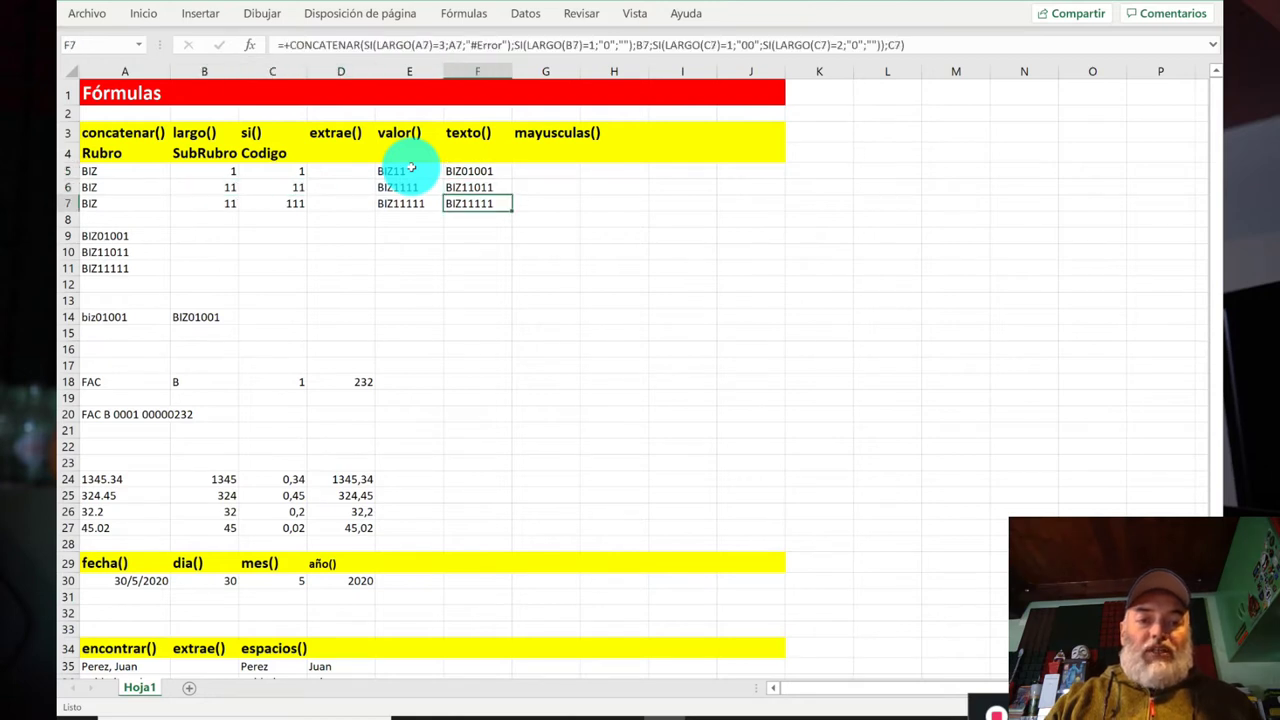
pyautogui.press('Left')
pyautogui.press('Left')
pyautogui.press('Left')
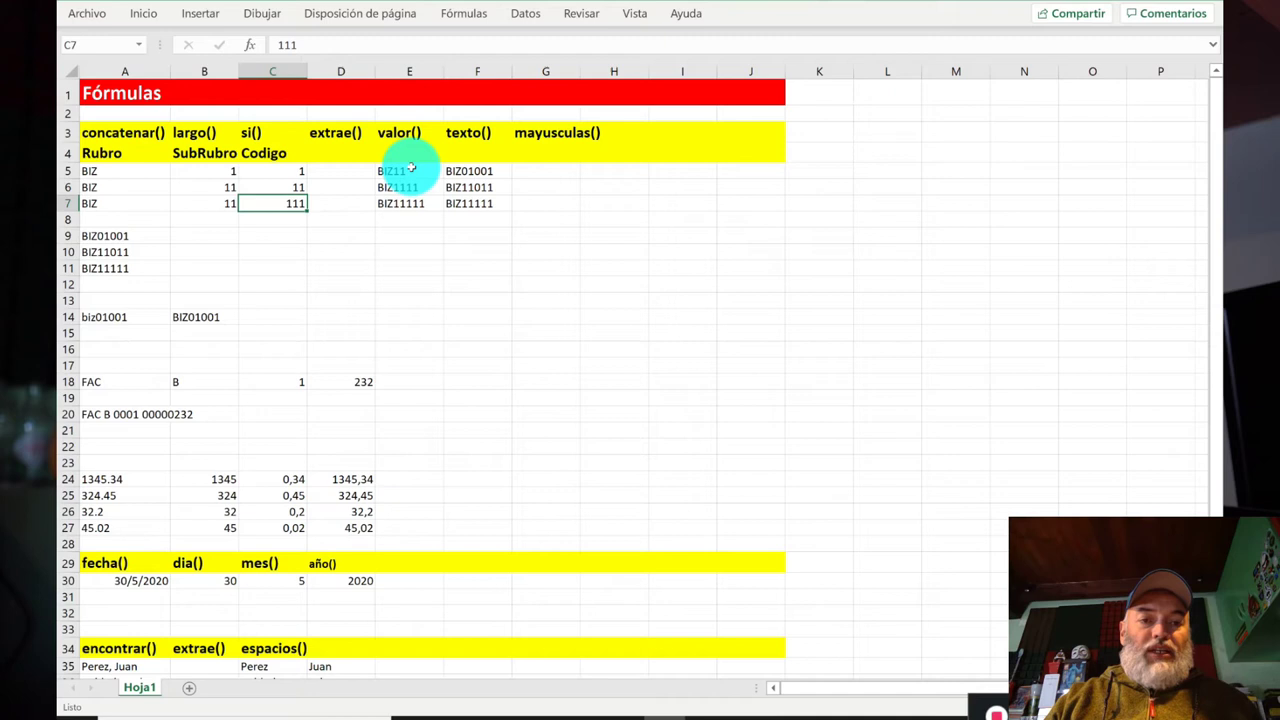
pyautogui.press('Right')
pyautogui.press('Right')
pyautogui.press('Right')
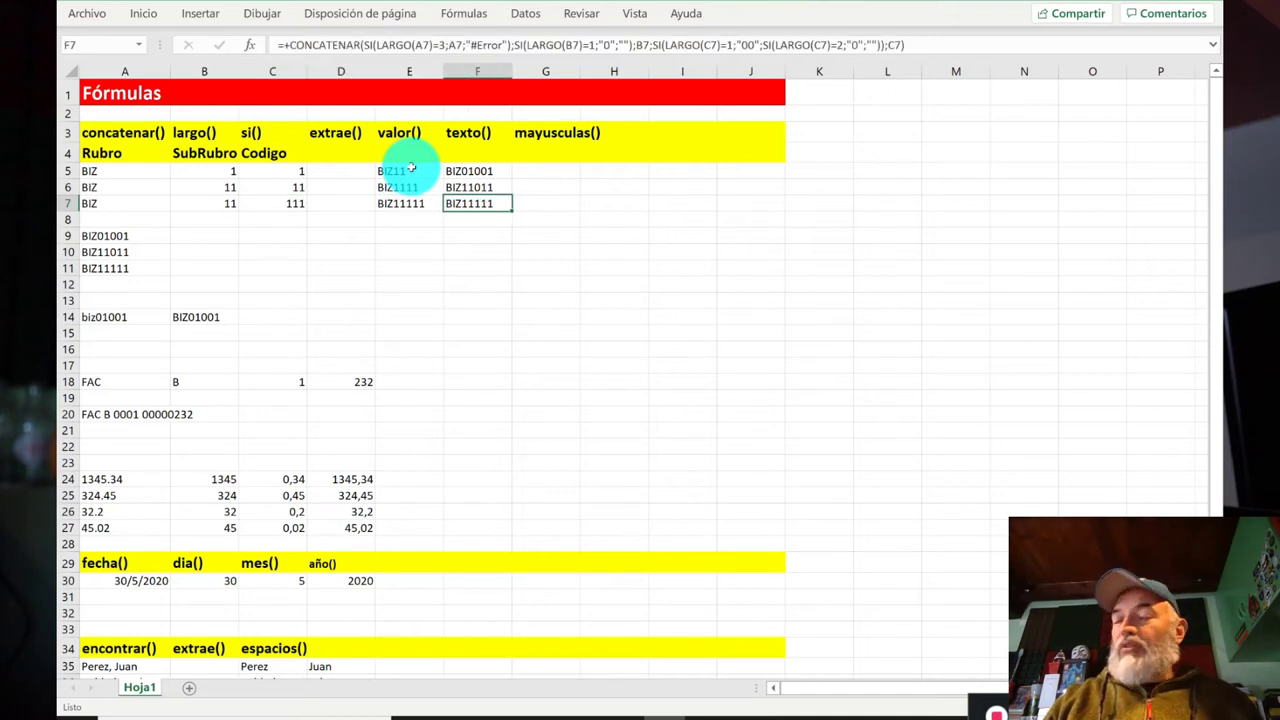
# Step: Compare the texto() formulas down column F in rows 5 and 6
pyautogui.press('Up')
pyautogui.press('Up')
pyautogui.press('Down')
pyautogui.press('Down')
pyautogui.press('Up')
pyautogui.press('Up')
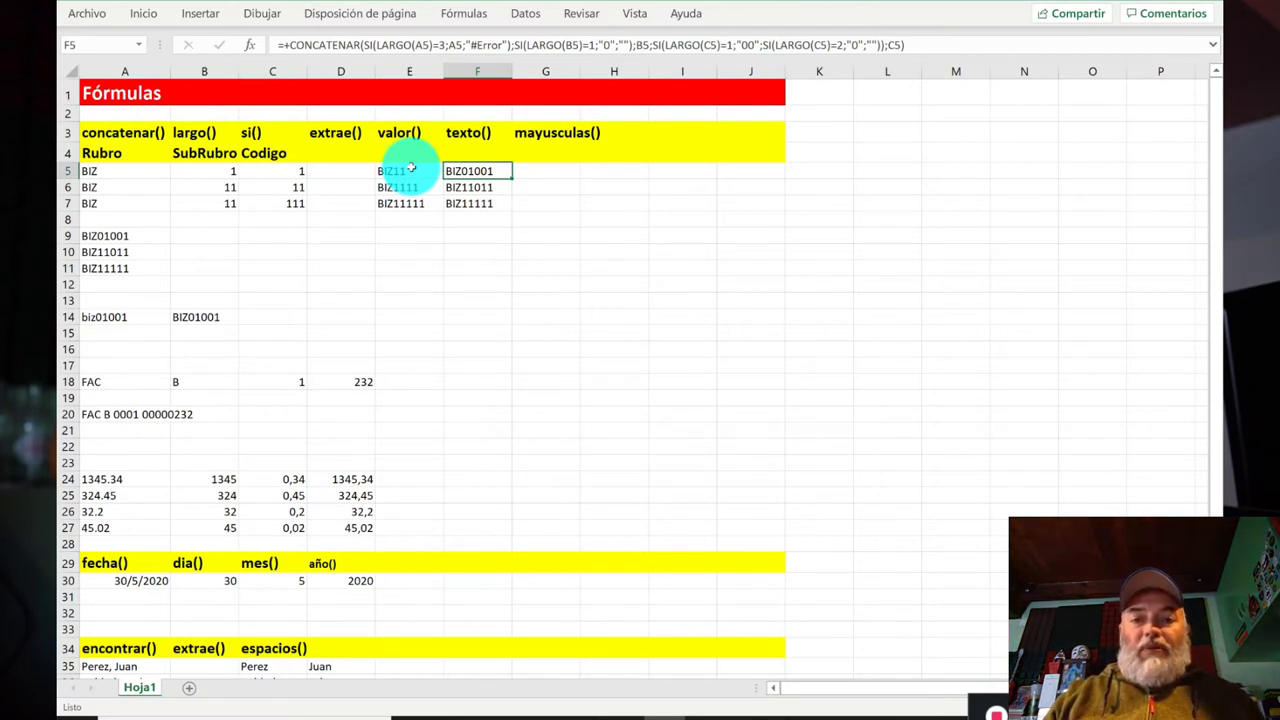
pyautogui.press('Down')
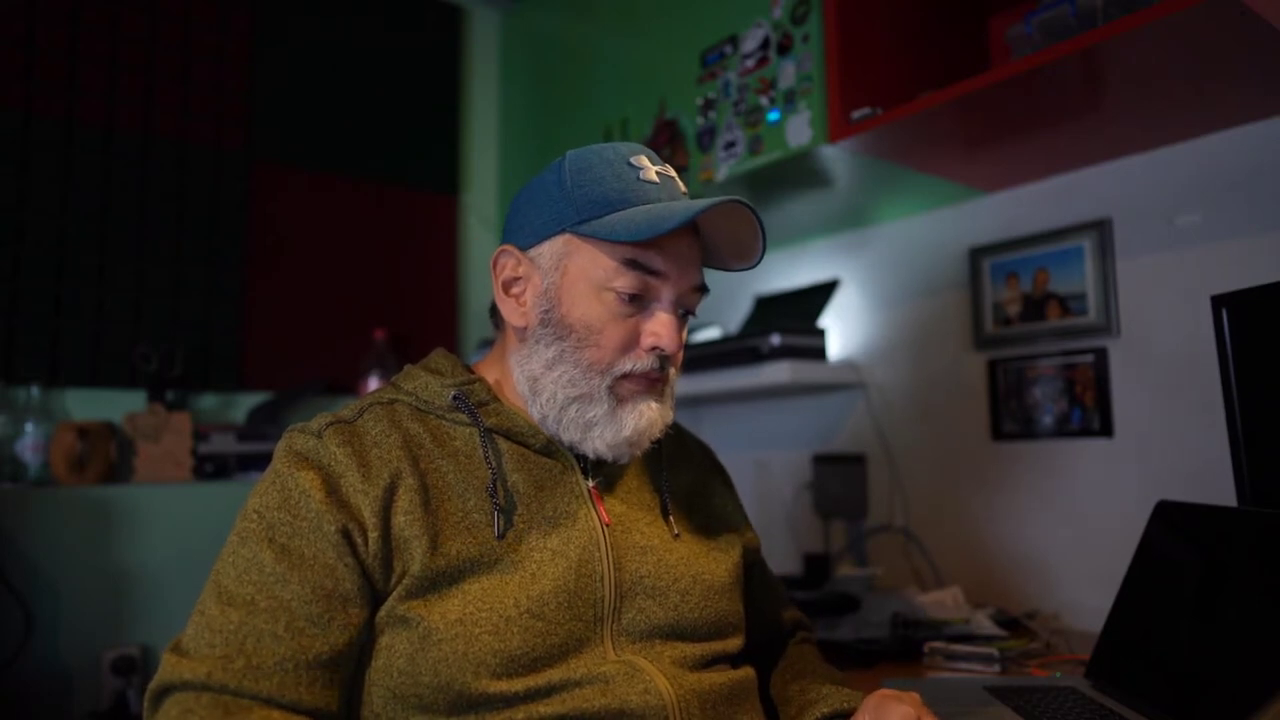
pyautogui.press('Down')
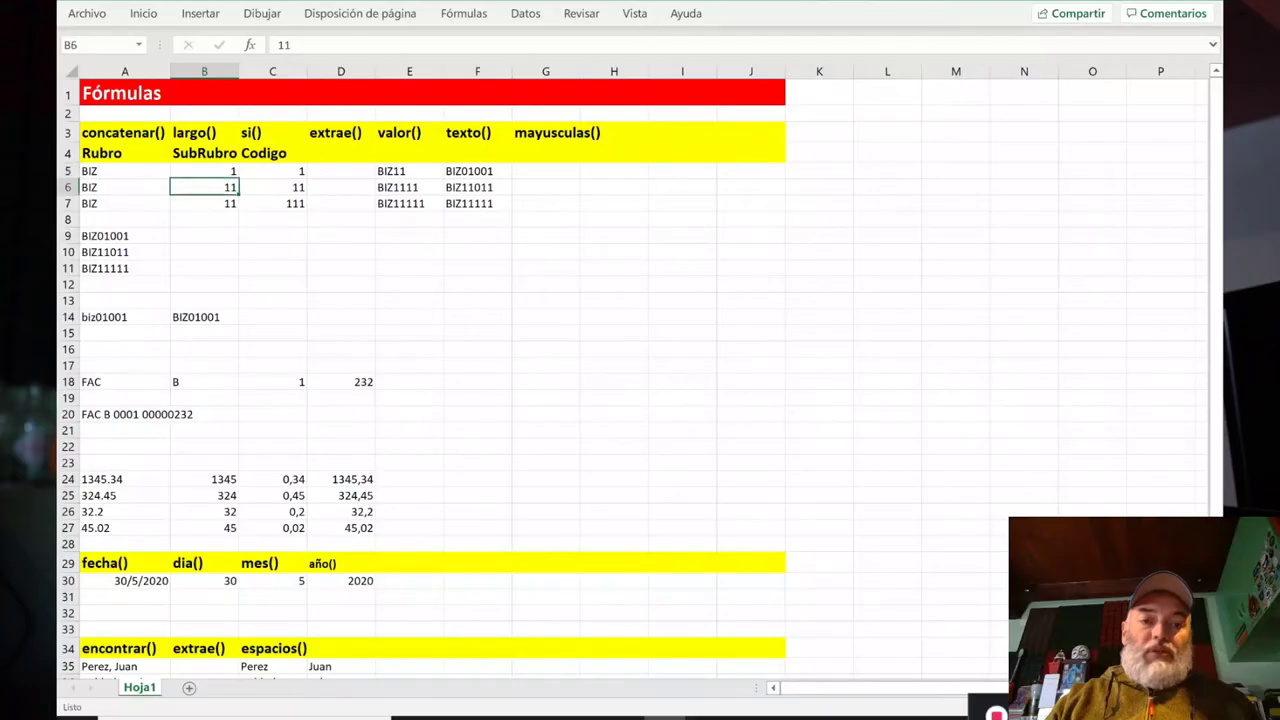
pyautogui.press('Down')
pyautogui.press('Up')
pyautogui.press('Up')
pyautogui.press('Right')
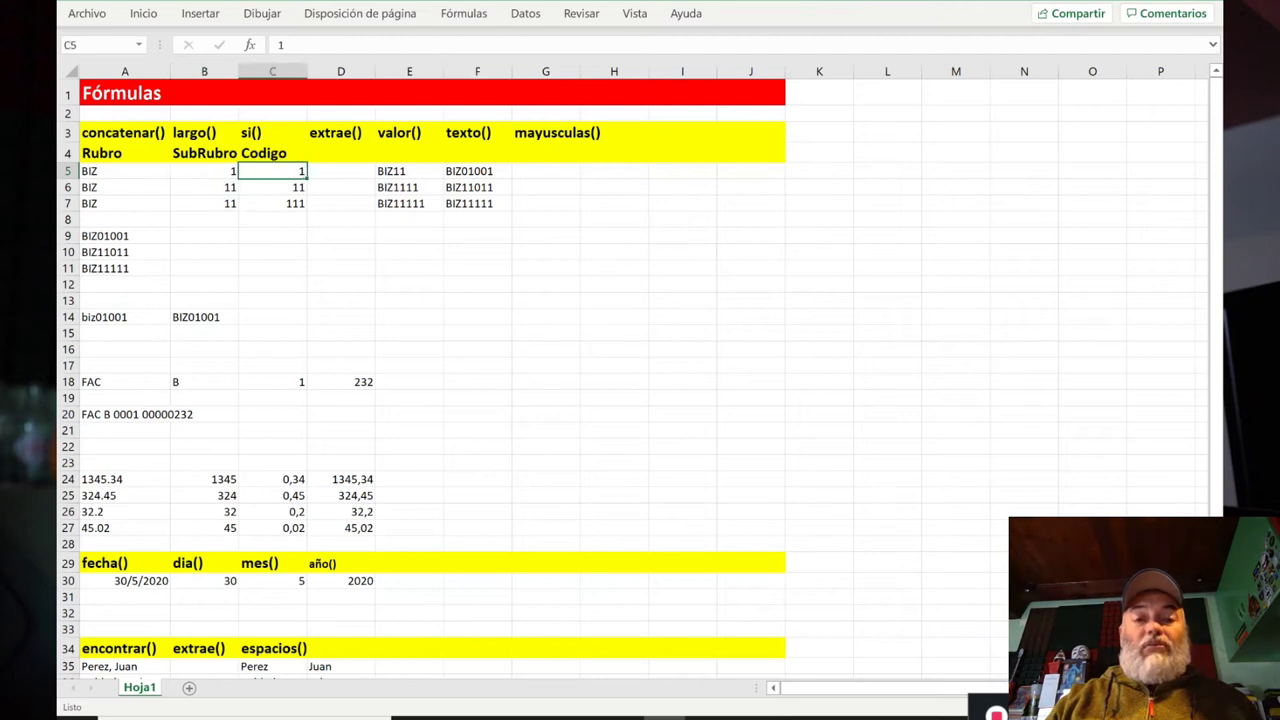
pyautogui.press('Right')
pyautogui.press('Right')
pyautogui.press('Right')
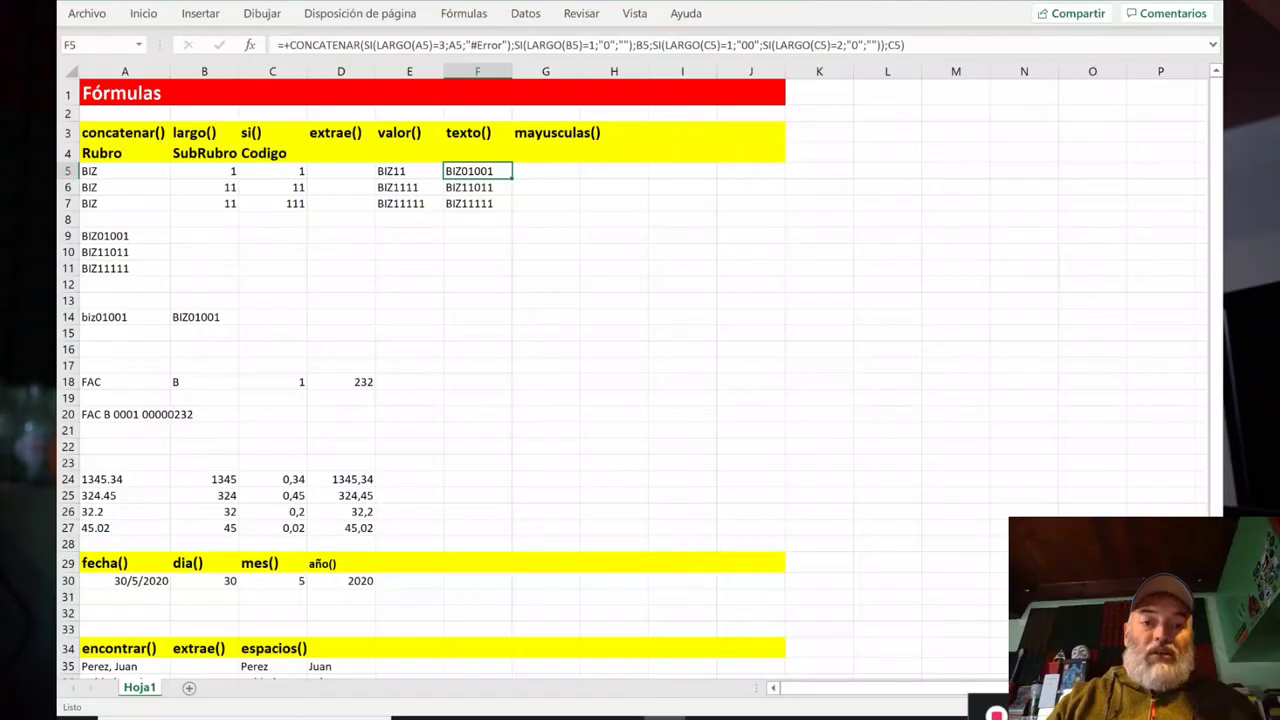
pyautogui.press('Down')
pyautogui.press('Down')
pyautogui.press('Down')
pyautogui.press('Down')
pyautogui.press('Down')
pyautogui.press('Down')
pyautogui.press('Up')
pyautogui.press('Up')
pyautogui.press('Up')
pyautogui.press('Up')
pyautogui.press('Up')
pyautogui.press('Down')
pyautogui.press('Down')
pyautogui.press('Up')
pyautogui.press('Up')
pyautogui.press('Up')
pyautogui.press('Down')
pyautogui.press('Up')
pyautogui.press('Down')
pyautogui.press('Up')
pyautogui.press('Left')
pyautogui.press('Left')
pyautogui.press('Left')
pyautogui.press('Left')
pyautogui.press('Left')
pyautogui.press('Down')
pyautogui.press('Down')
pyautogui.press('Down')
pyautogui.press('Down')
pyautogui.press('Right')
pyautogui.press('Right')
pyautogui.press('Left')
pyautogui.press('Left')
pyautogui.press('Right')
pyautogui.press('Right')
pyautogui.press('Right')
pyautogui.press('Right')
pyautogui.press('Left')
pyautogui.press('Left')
pyautogui.press('Left')
pyautogui.press('Left')
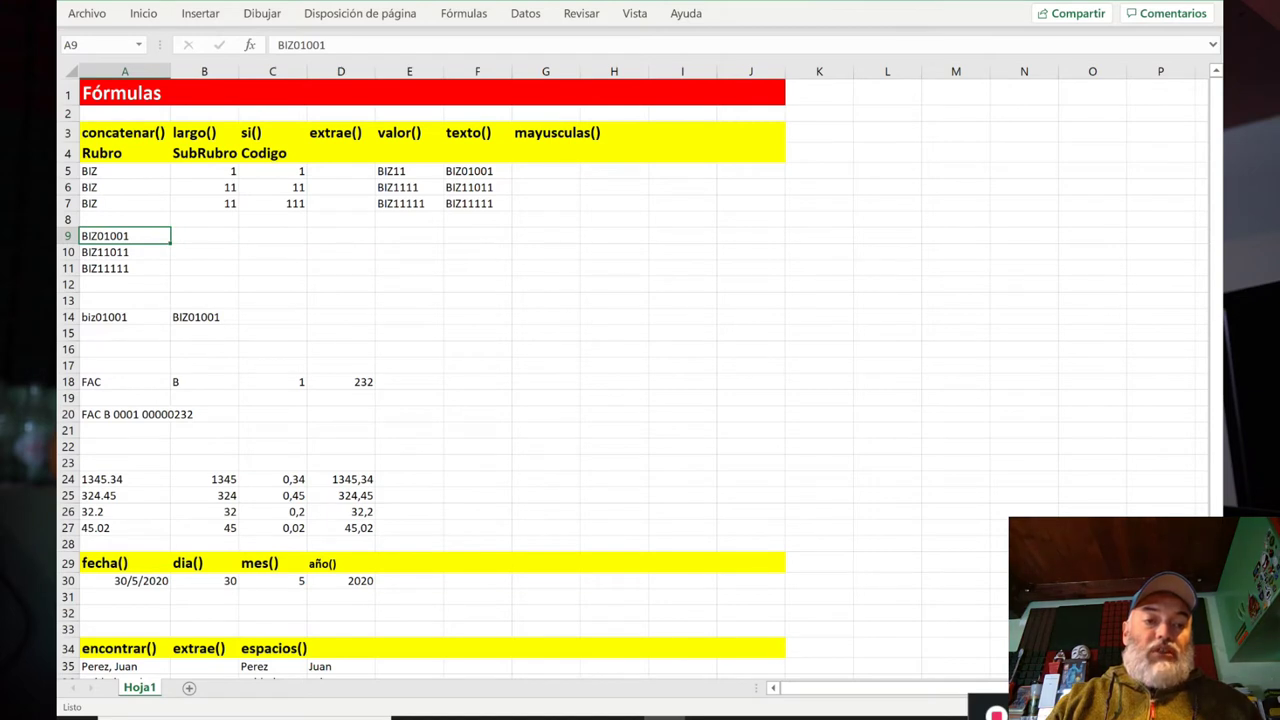
pyautogui.press('Down')
pyautogui.press('Down')
pyautogui.press('Up')
pyautogui.press('Up')
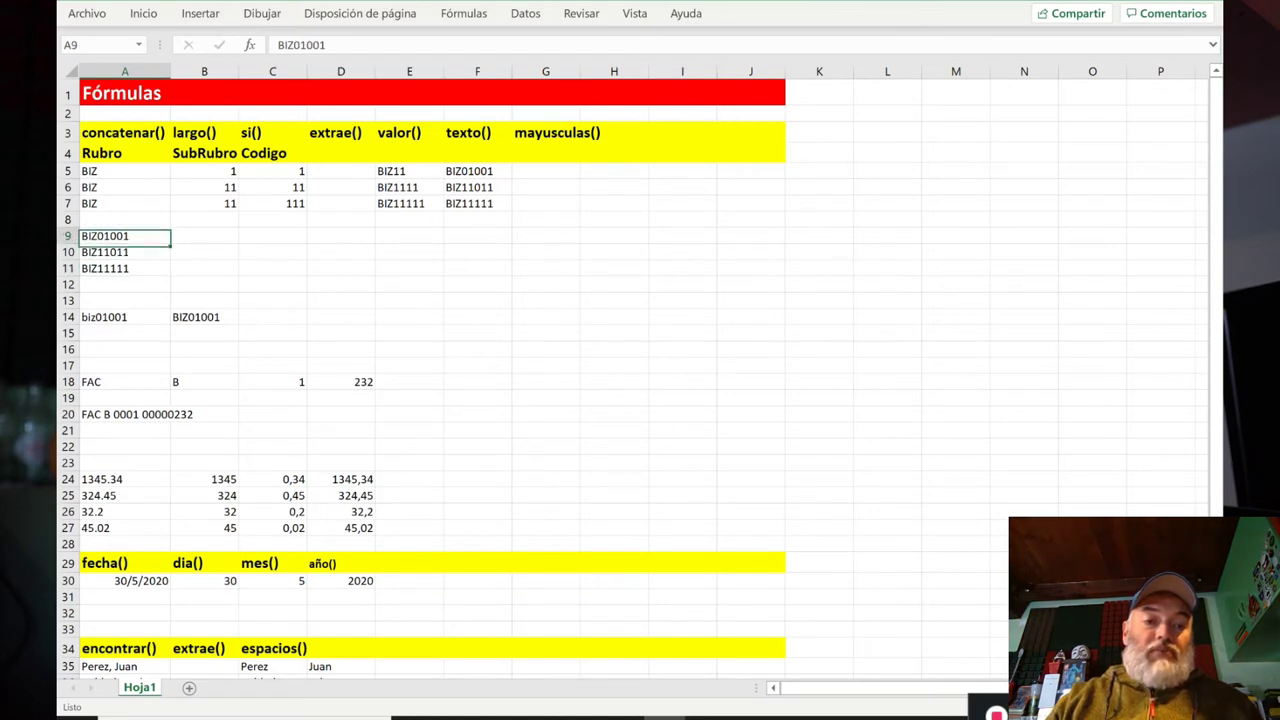
pyautogui.press('Right')
pyautogui.press('Right')
pyautogui.press('Right')
pyautogui.press('Right')
pyautogui.press('Left')
pyautogui.press('Left')
pyautogui.press('Left')
pyautogui.press('Right')
pyautogui.press('Right')
pyautogui.press('Right')
pyautogui.press('Left')
pyautogui.press('Left')
pyautogui.press('Left')
pyautogui.press('Up')
pyautogui.press('Up')
pyautogui.press('Up')
pyautogui.press('Up')
pyautogui.press('Left')
pyautogui.press('Right')
pyautogui.press('Right')
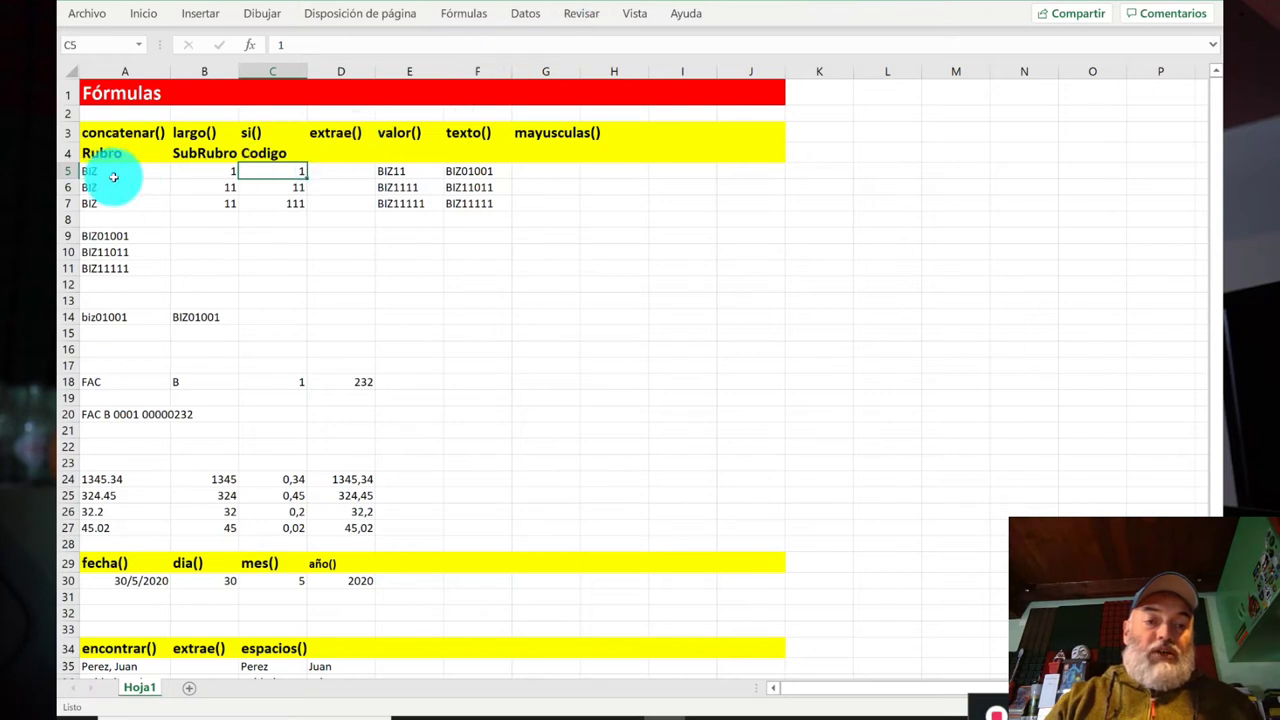
pyautogui.click(214, 238)
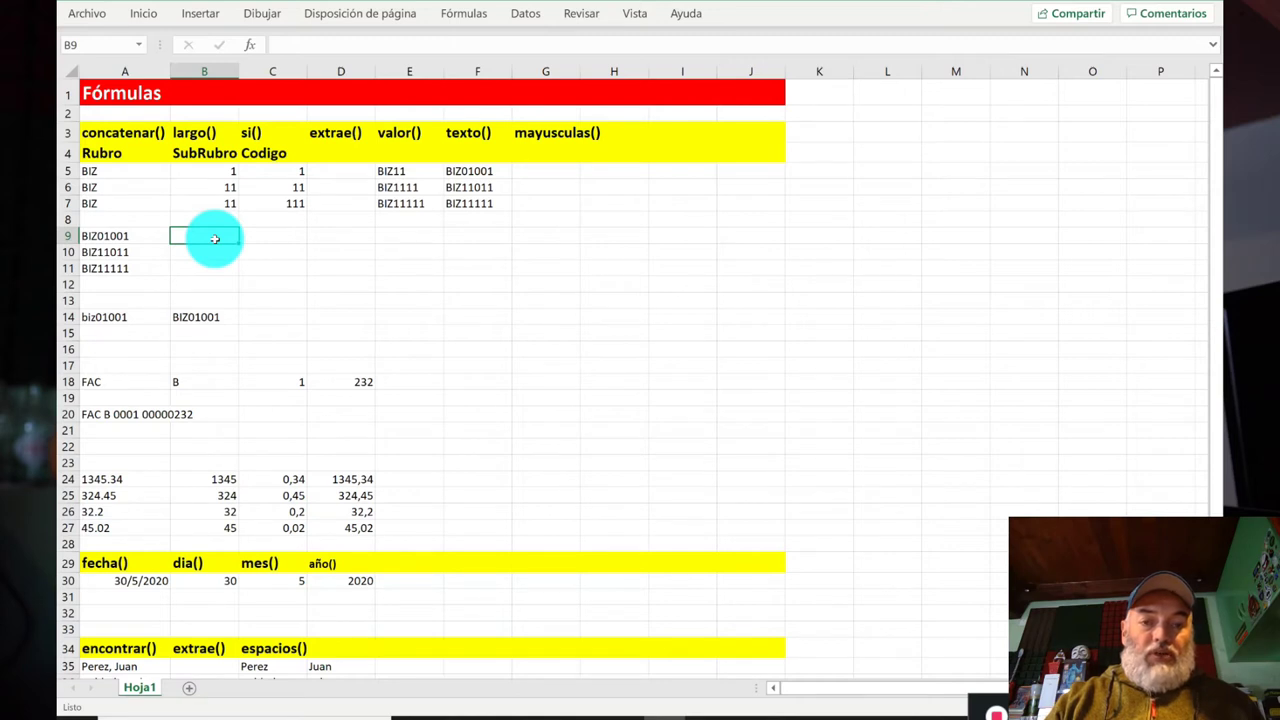
# Step: Enter =+EXTRAE(A9;1;3) in B9 to extract BIZ
pyautogui.write('+')
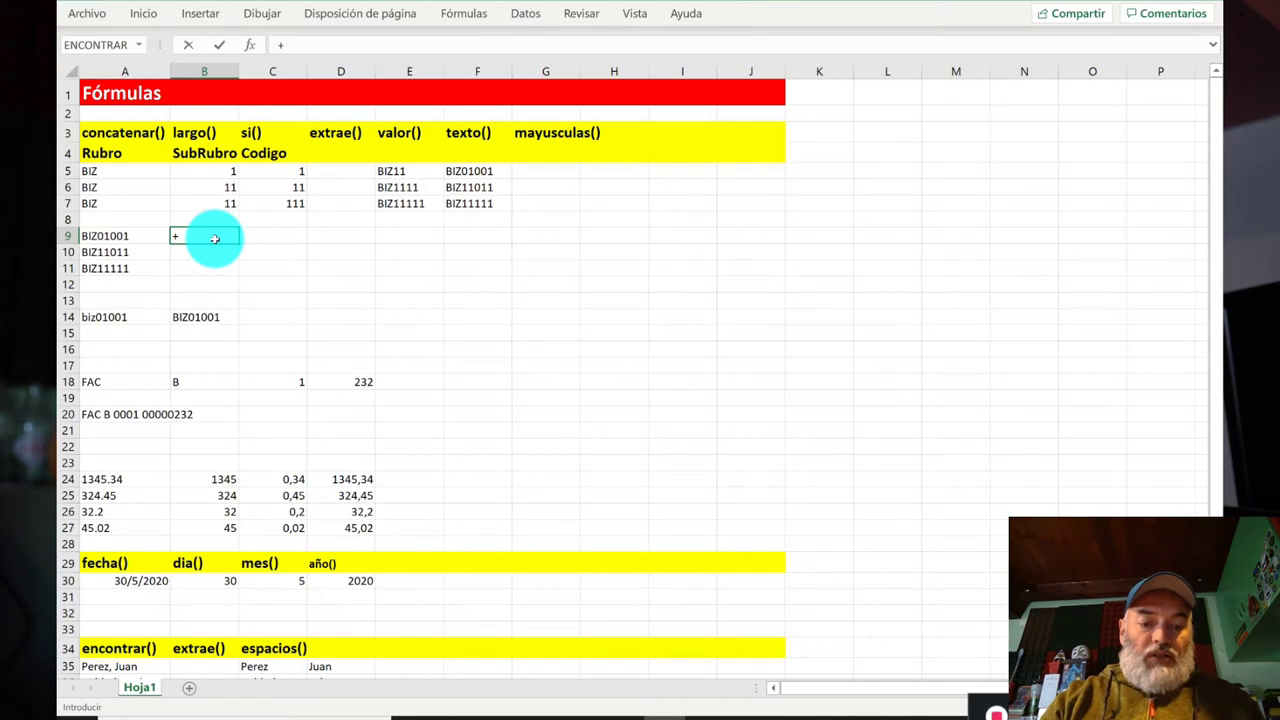
pyautogui.write('extrae(')
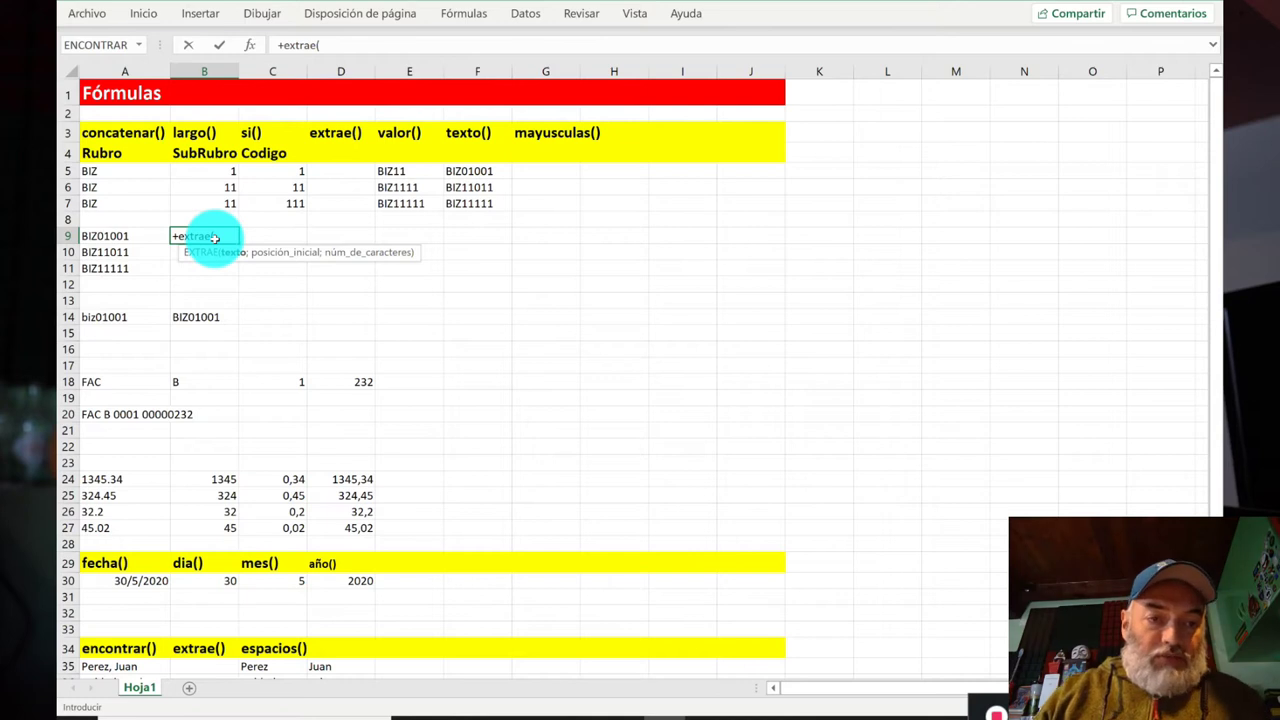
pyautogui.press('Left')
pyautogui.write(';')
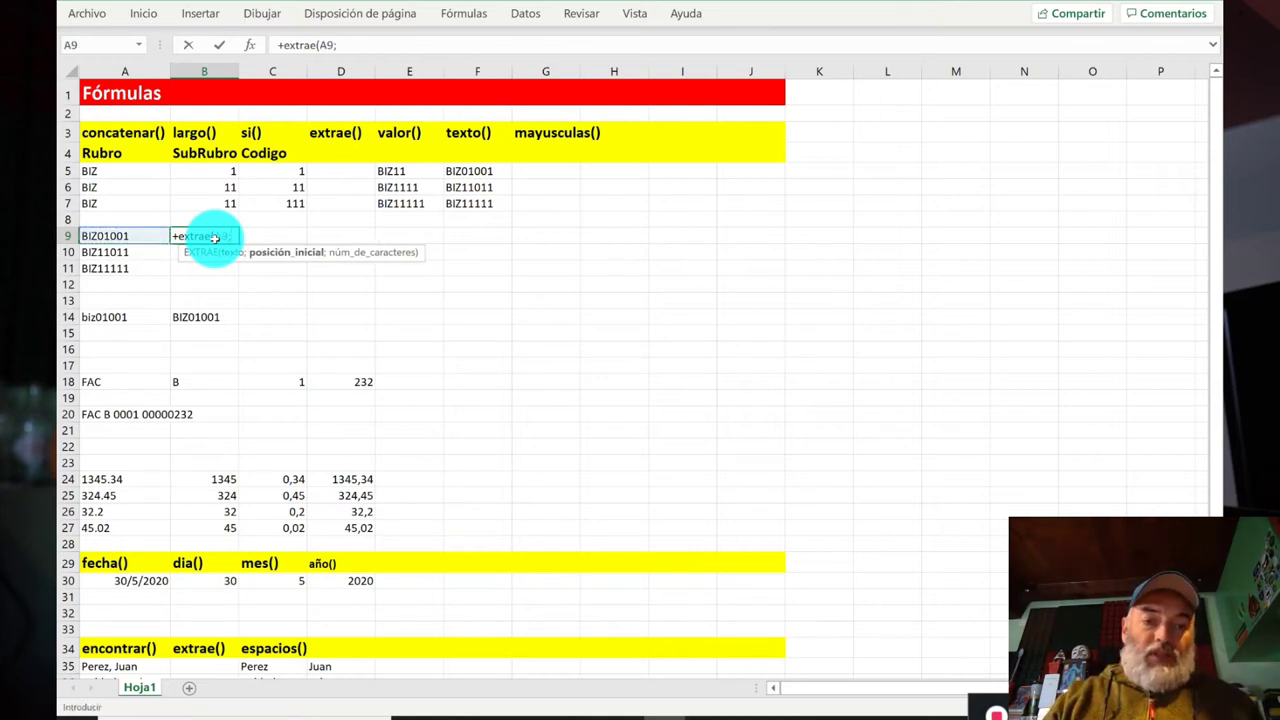
pyautogui.write('1;')
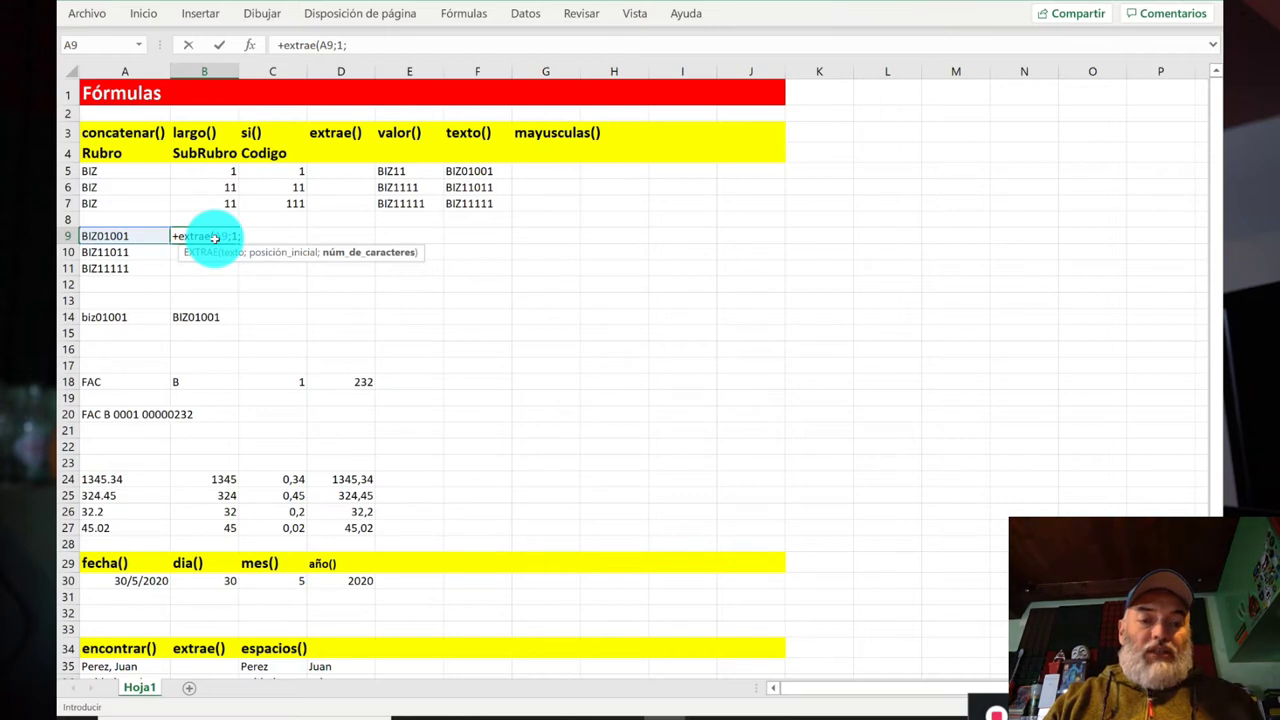
pyautogui.write('3)')
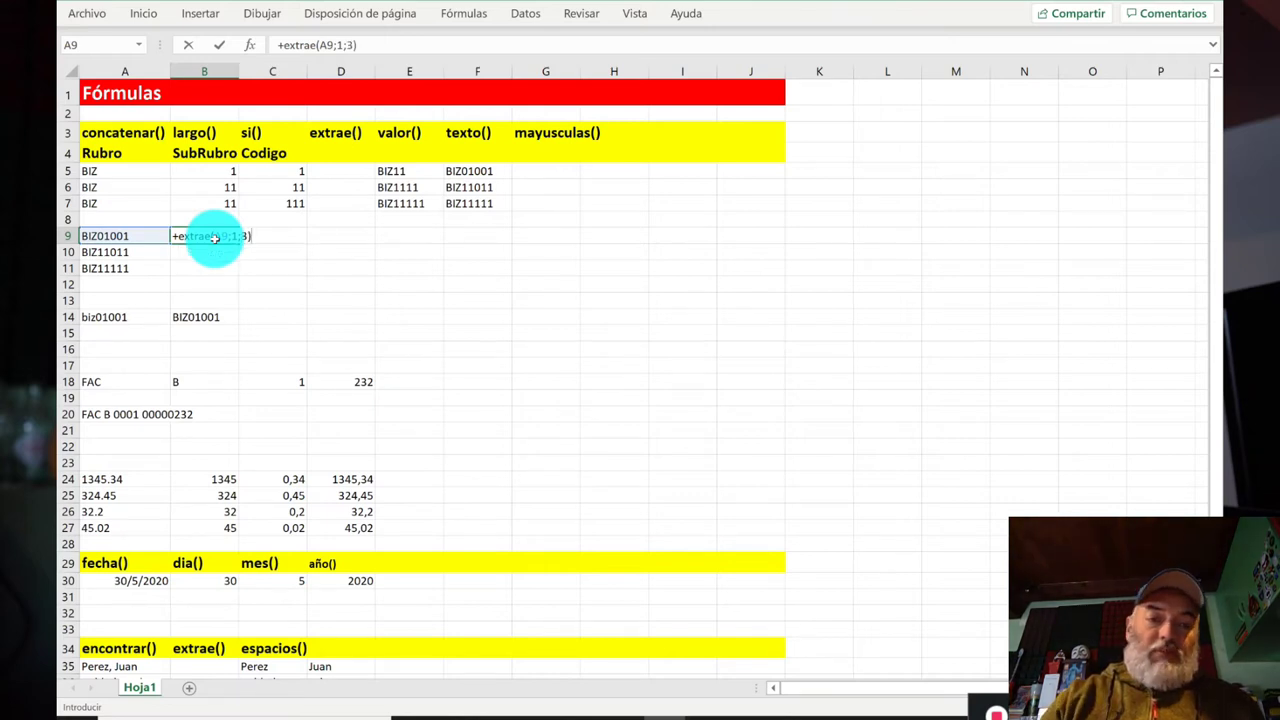
pyautogui.press('Return')
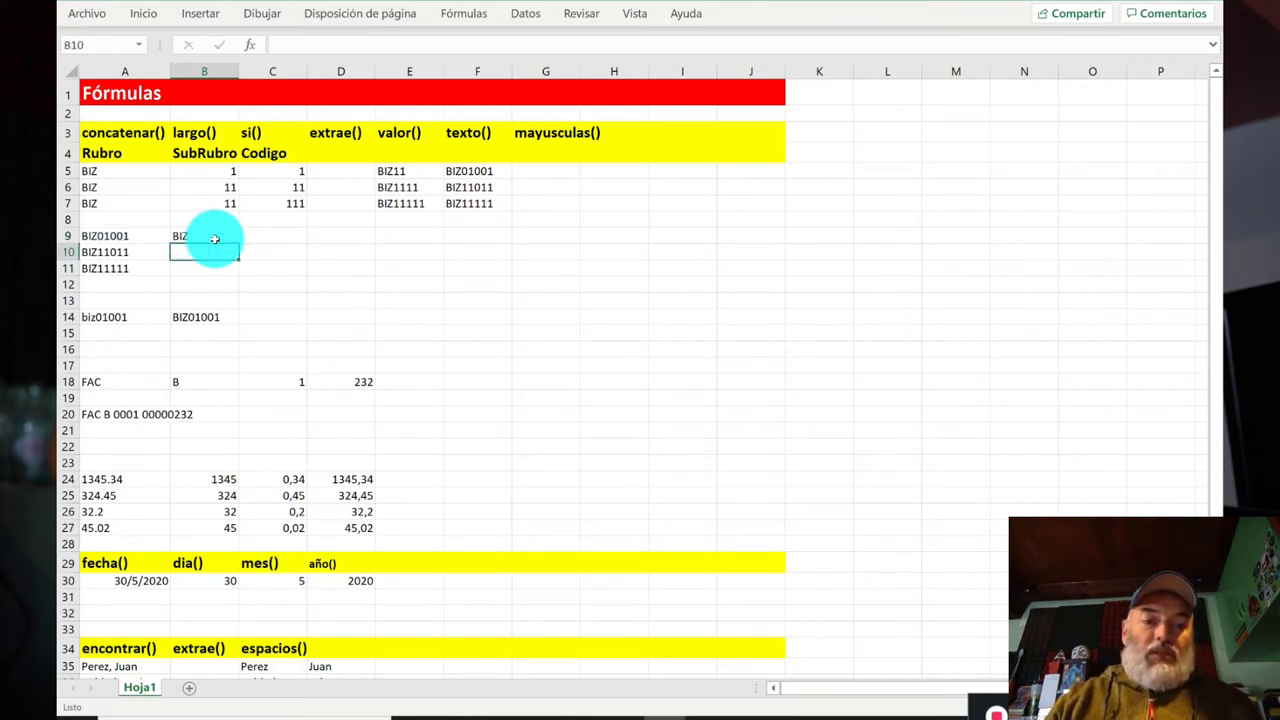
pyautogui.press('Up')
pyautogui.press('Right')
# Step: Recheck the B9 EXTRAE formula in the formula bar
pyautogui.click(214, 238)
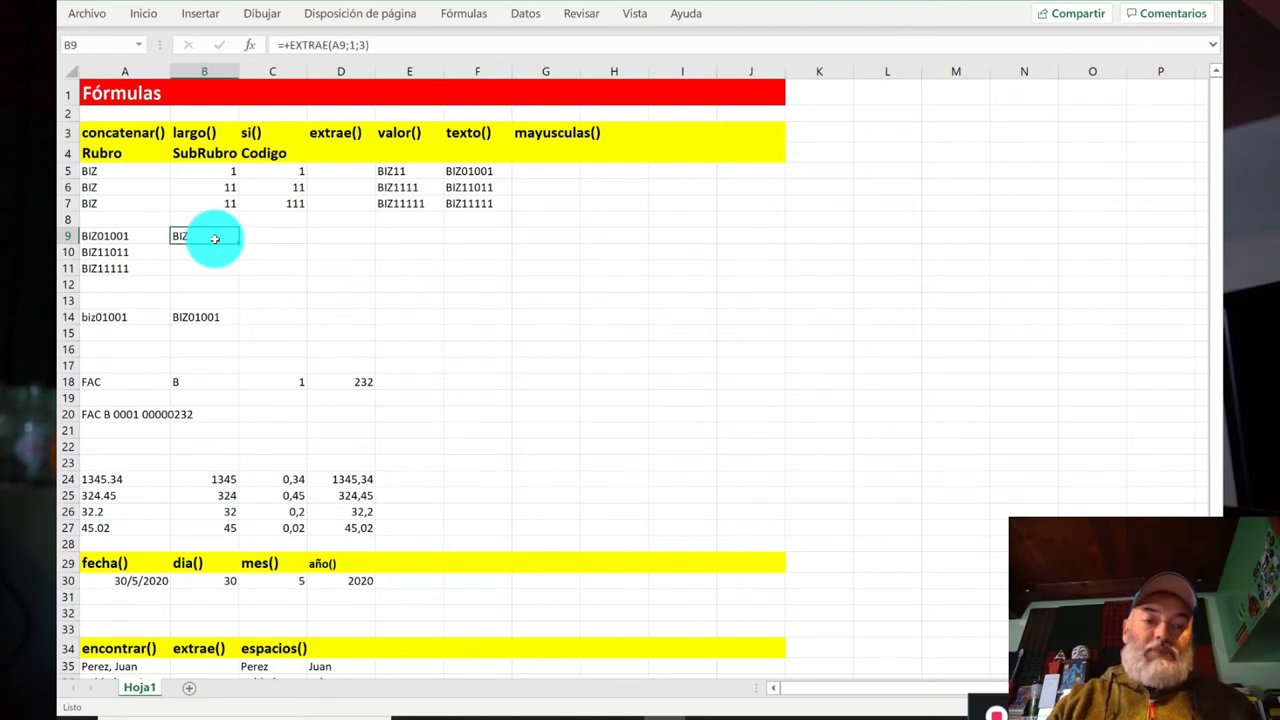
pyautogui.press('Right')
pyautogui.click(214, 238)
pyautogui.press('Right')
pyautogui.click(214, 238)
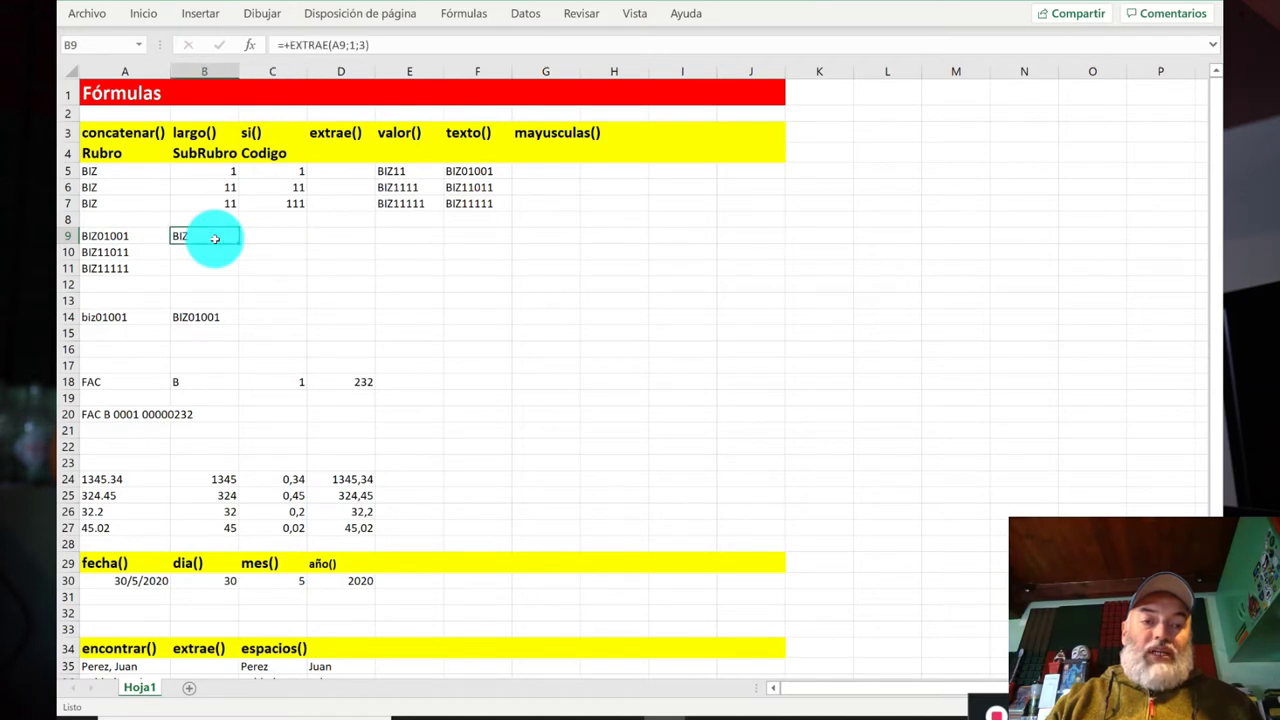
pyautogui.press('Right')
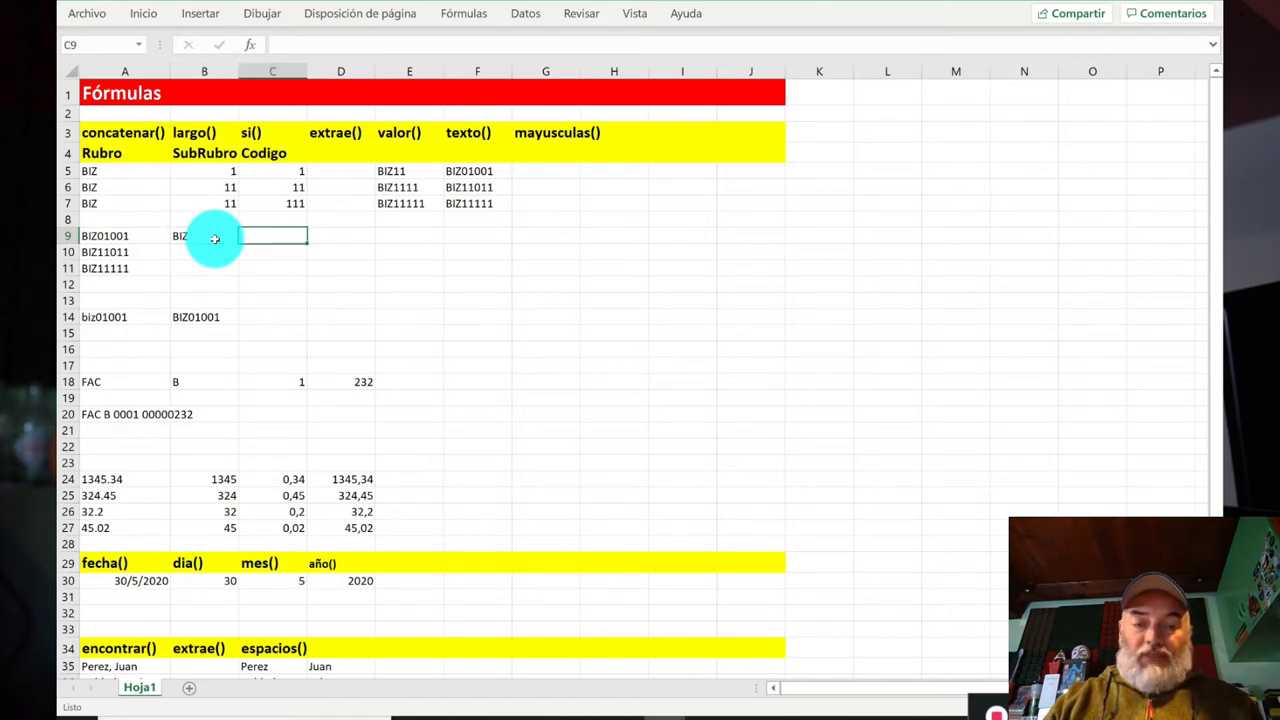
# Step: Enter =+EXTRAE(A9;4;2) in C9, returning 01
pyautogui.write('+ext')
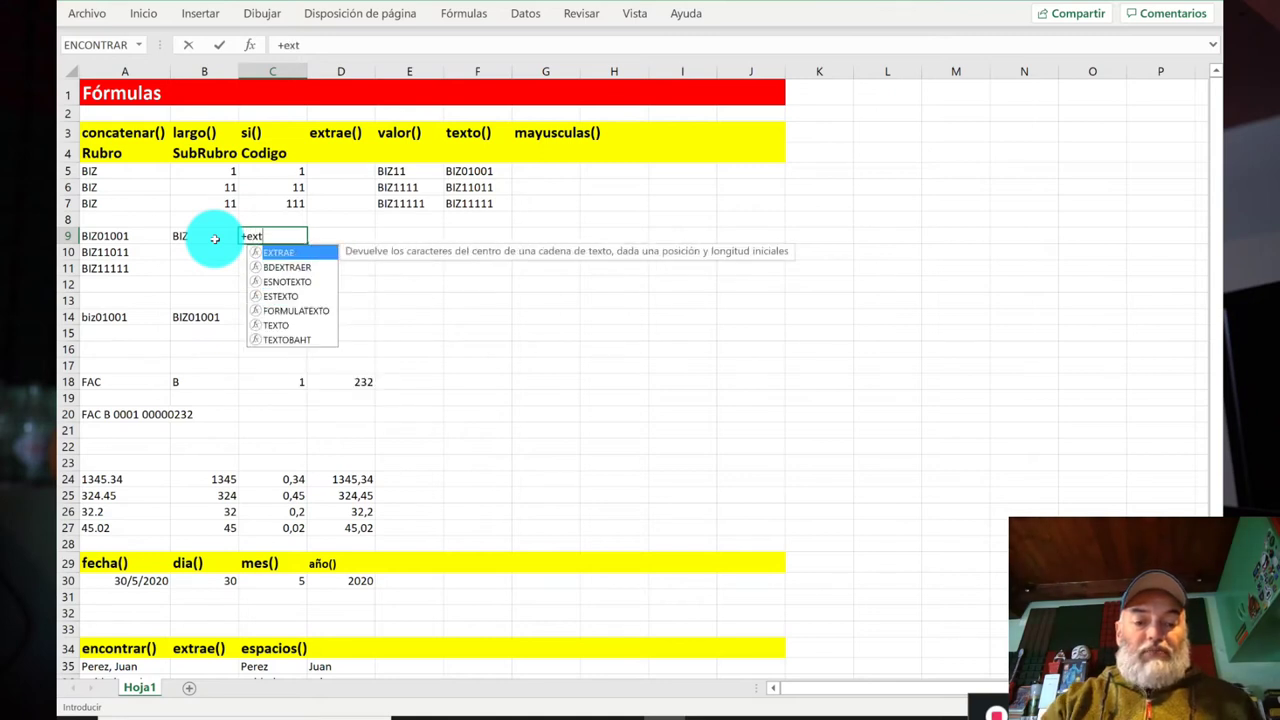
pyautogui.write('rae(')
pyautogui.press('Left')
pyautogui.press('Left')
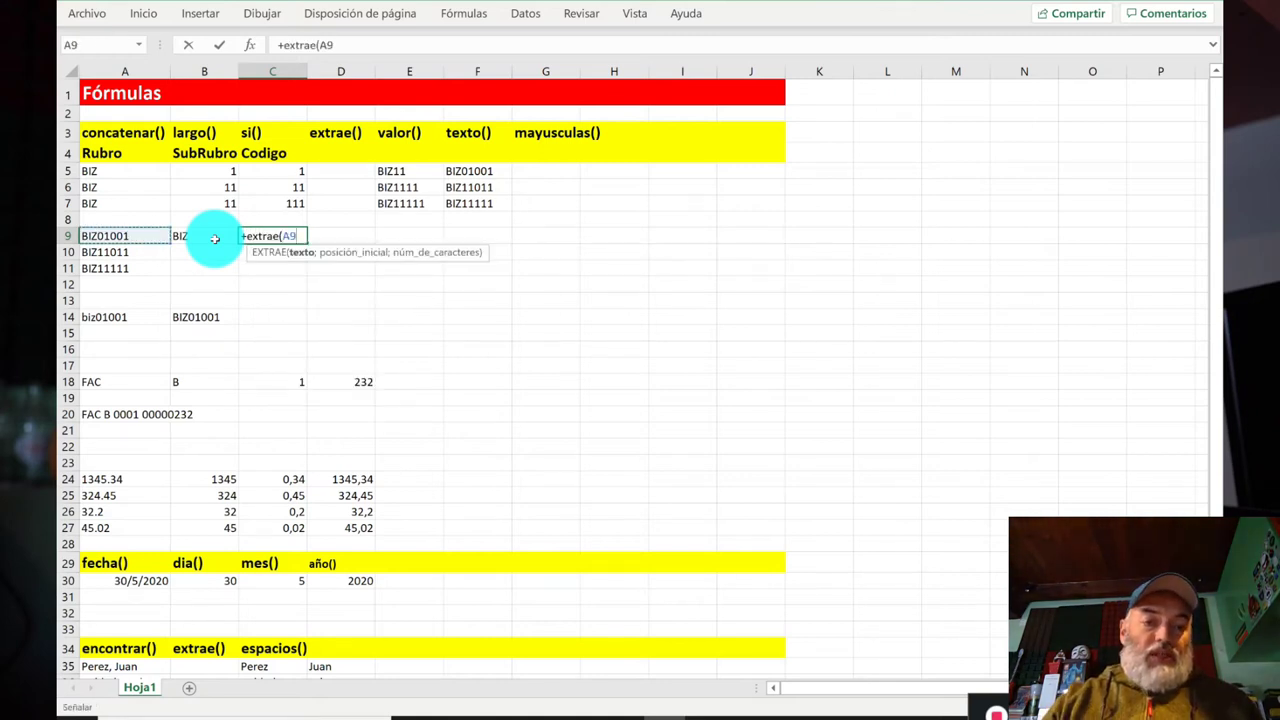
pyautogui.write(';')
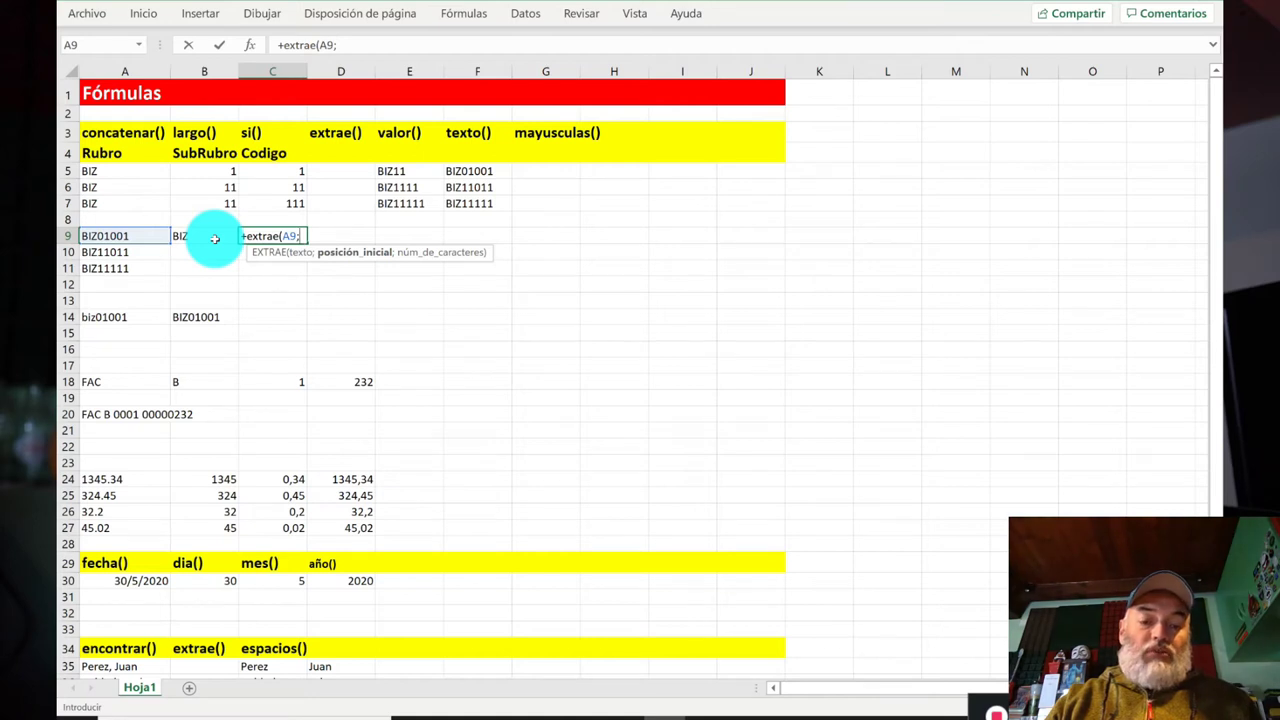
pyautogui.write('4;')
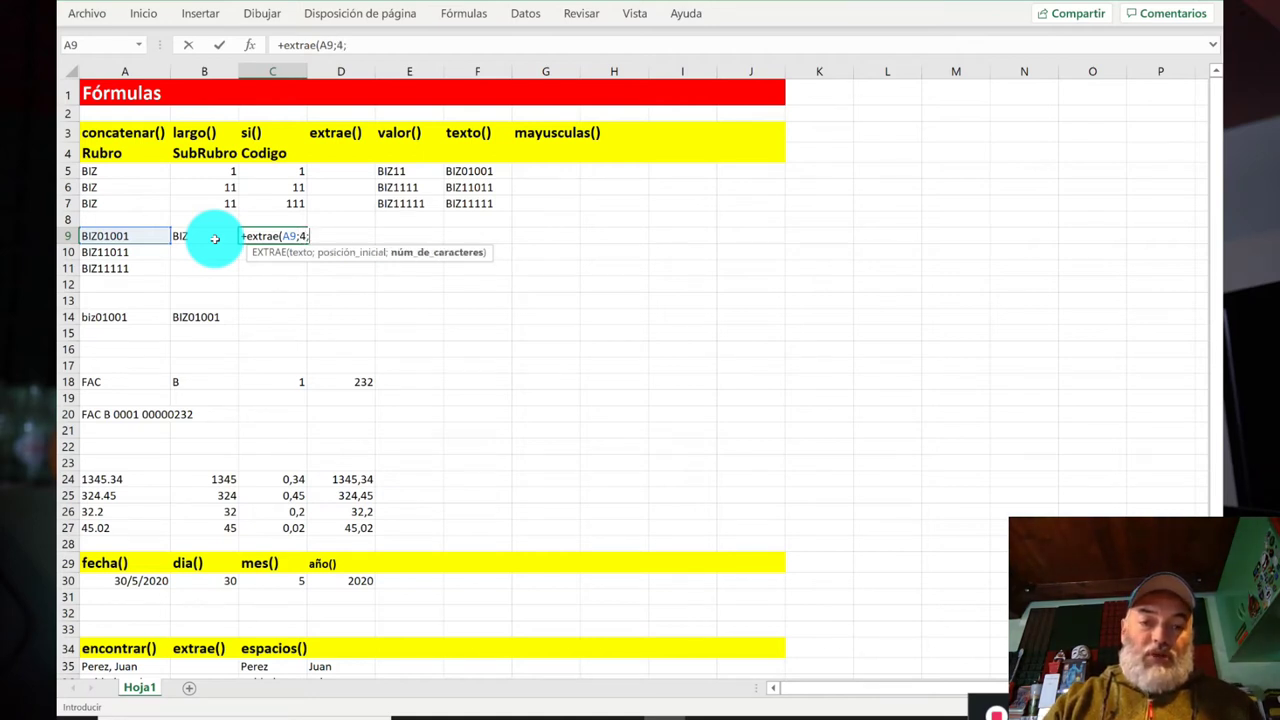
pyautogui.write('2)')
pyautogui.press('Return')
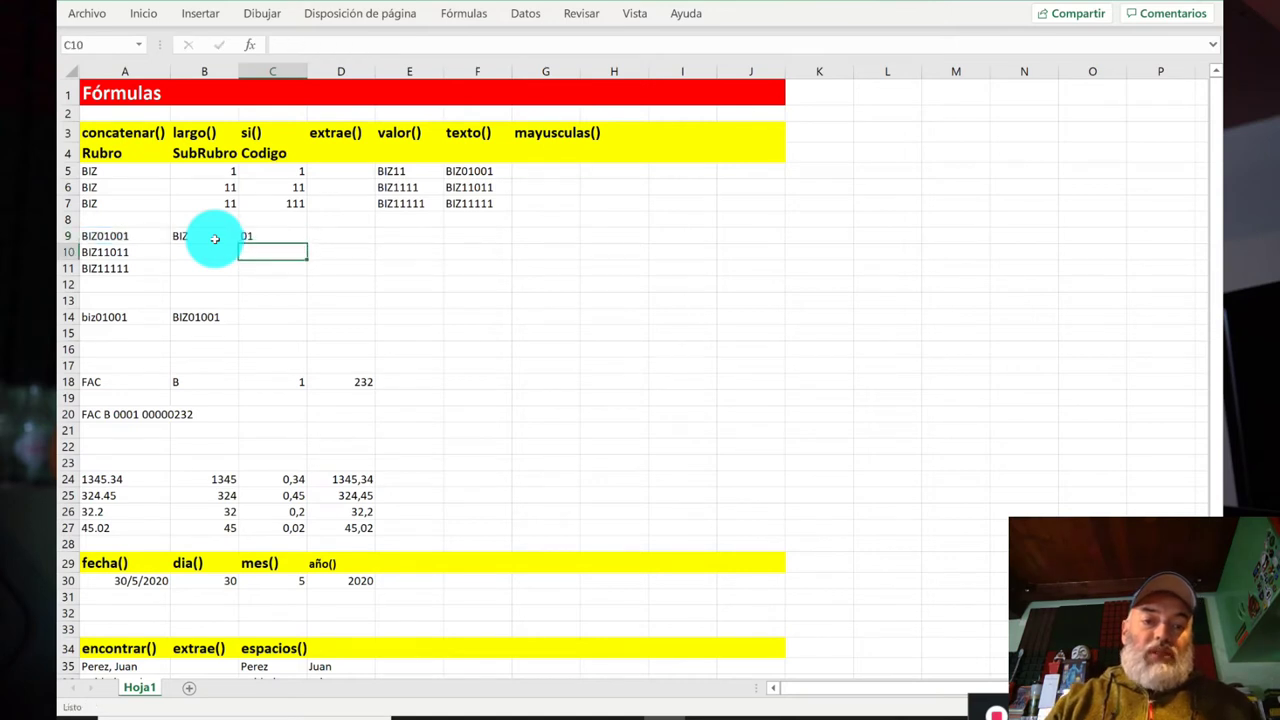
pyautogui.press('Up')
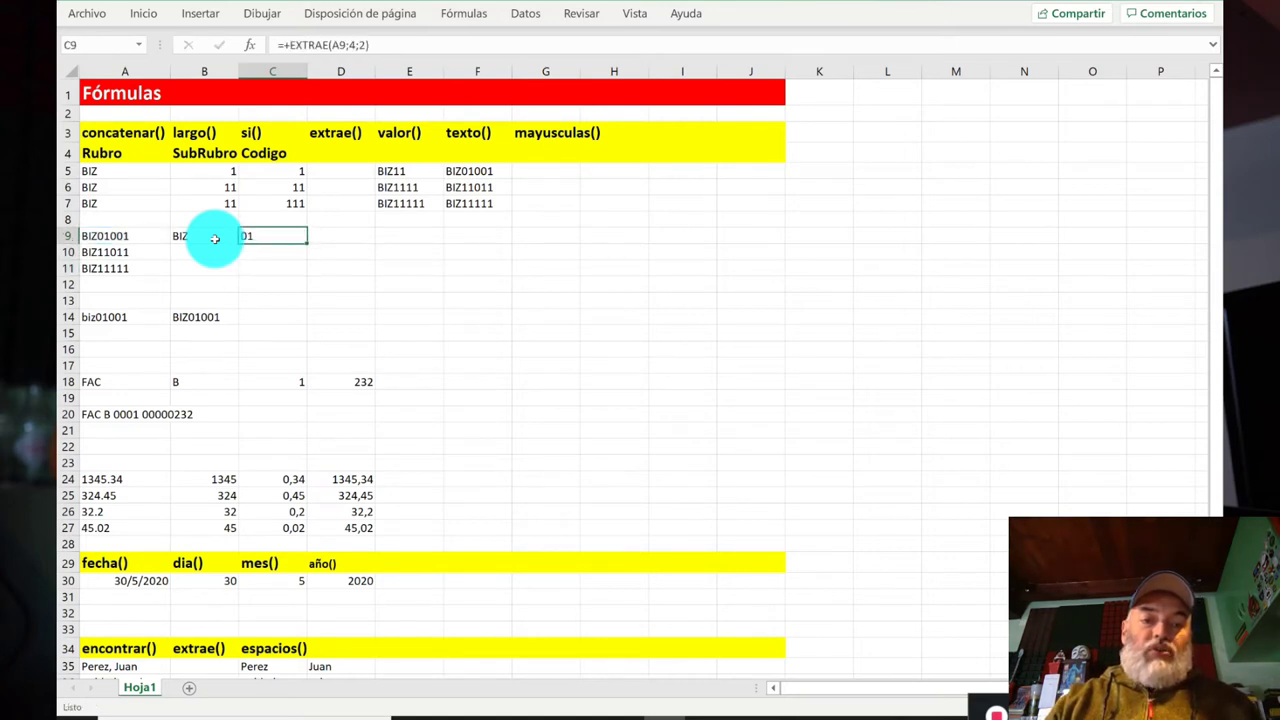
pyautogui.press('Right')
# Step: Enter =+EXTRAE(A9;6;3) in D9, returning 001
pyautogui.write('+')
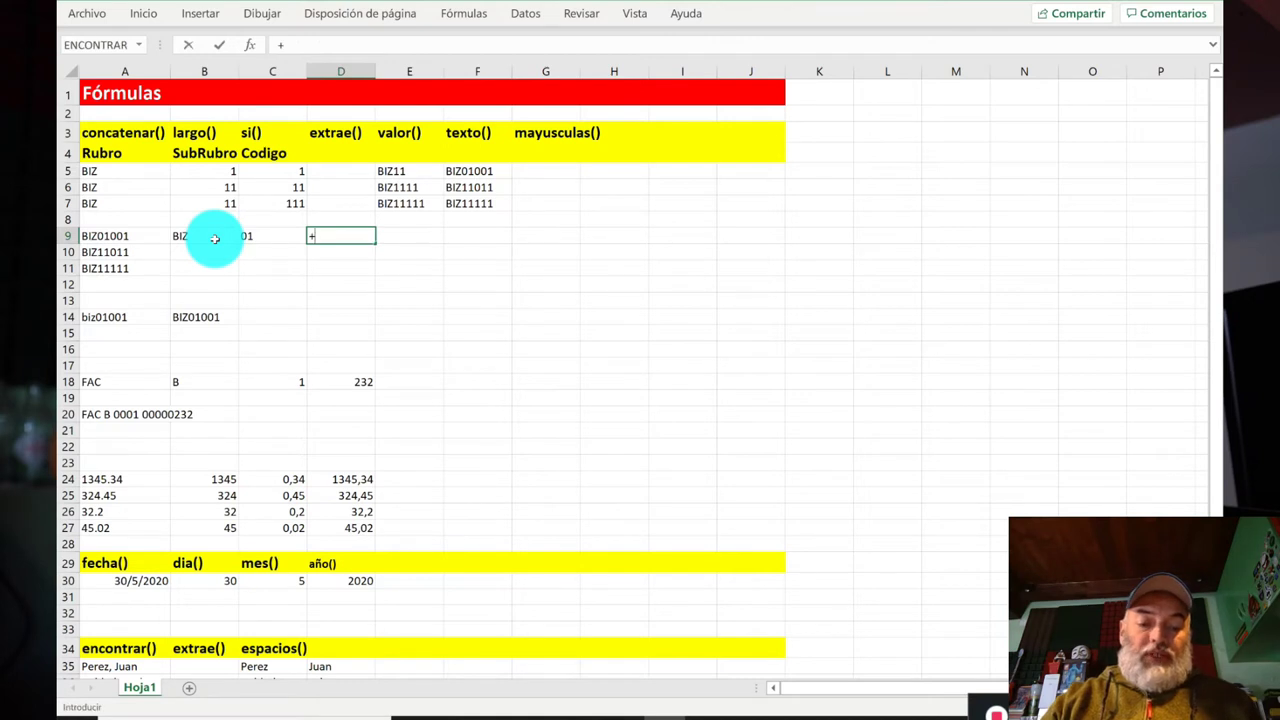
pyautogui.write('extrae(')
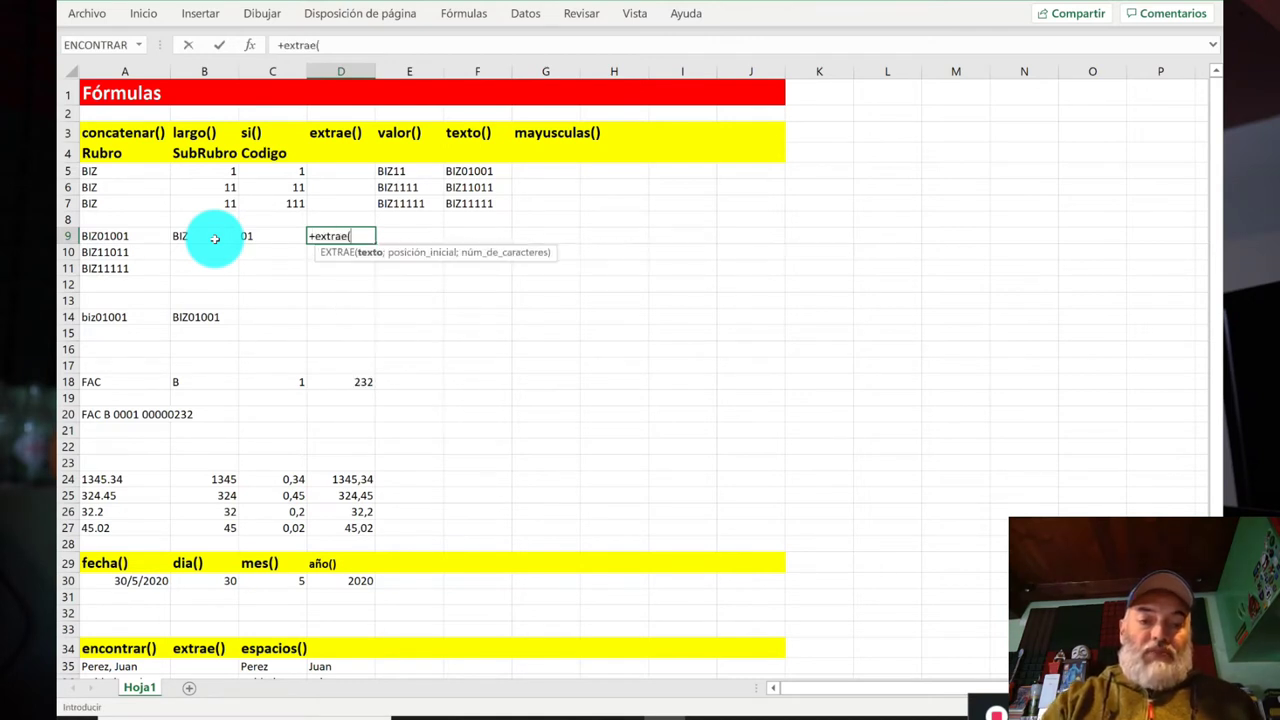
pyautogui.press('Left')
pyautogui.press('Left')
pyautogui.press('Left')
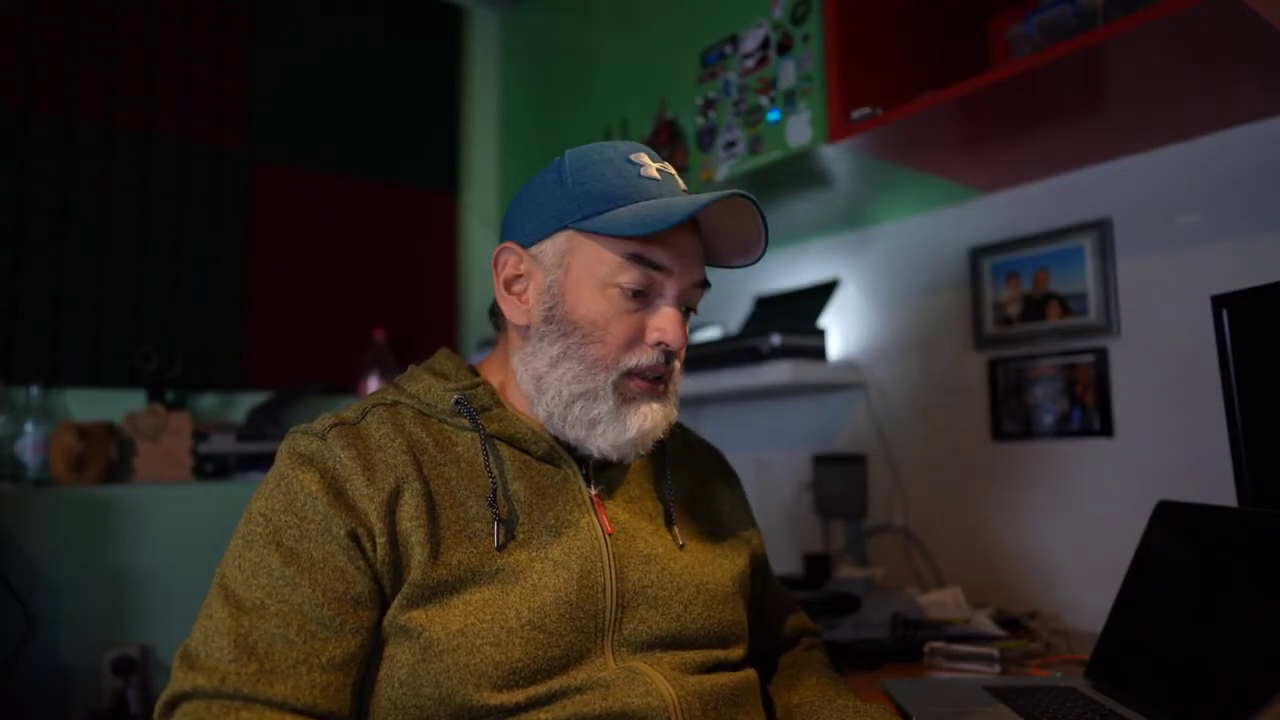
pyautogui.write(';')
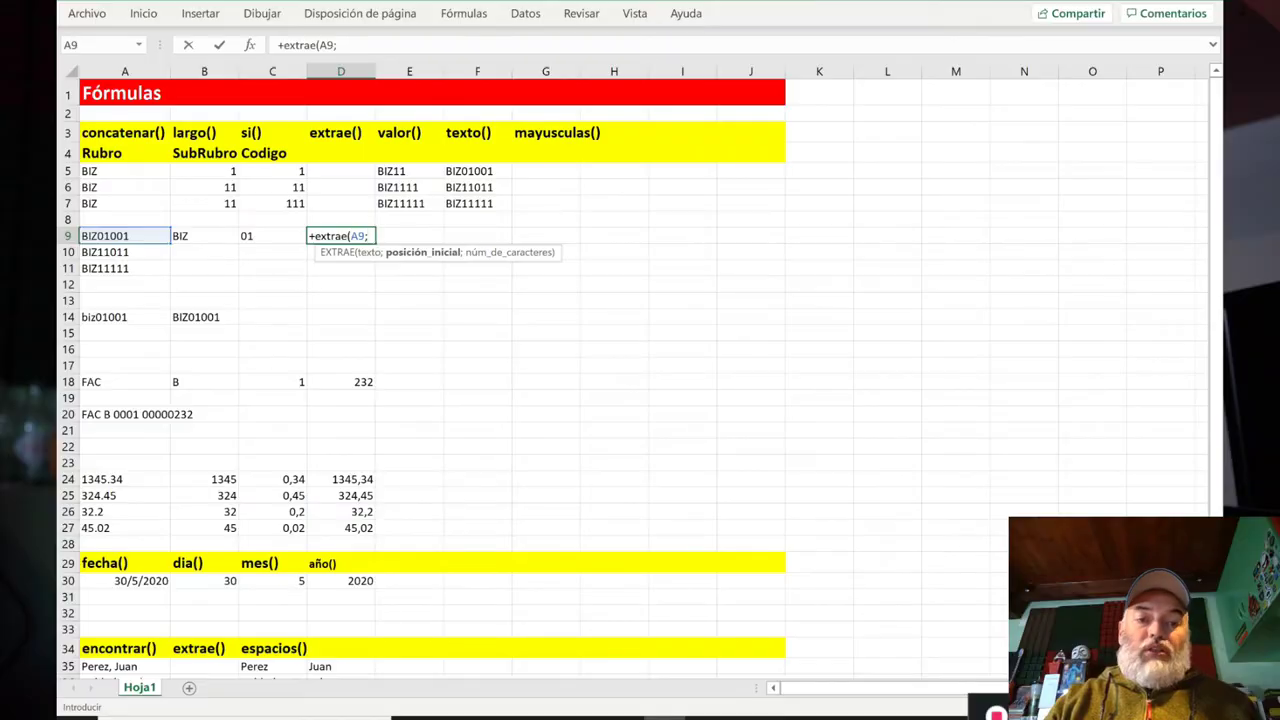
pyautogui.write('6')
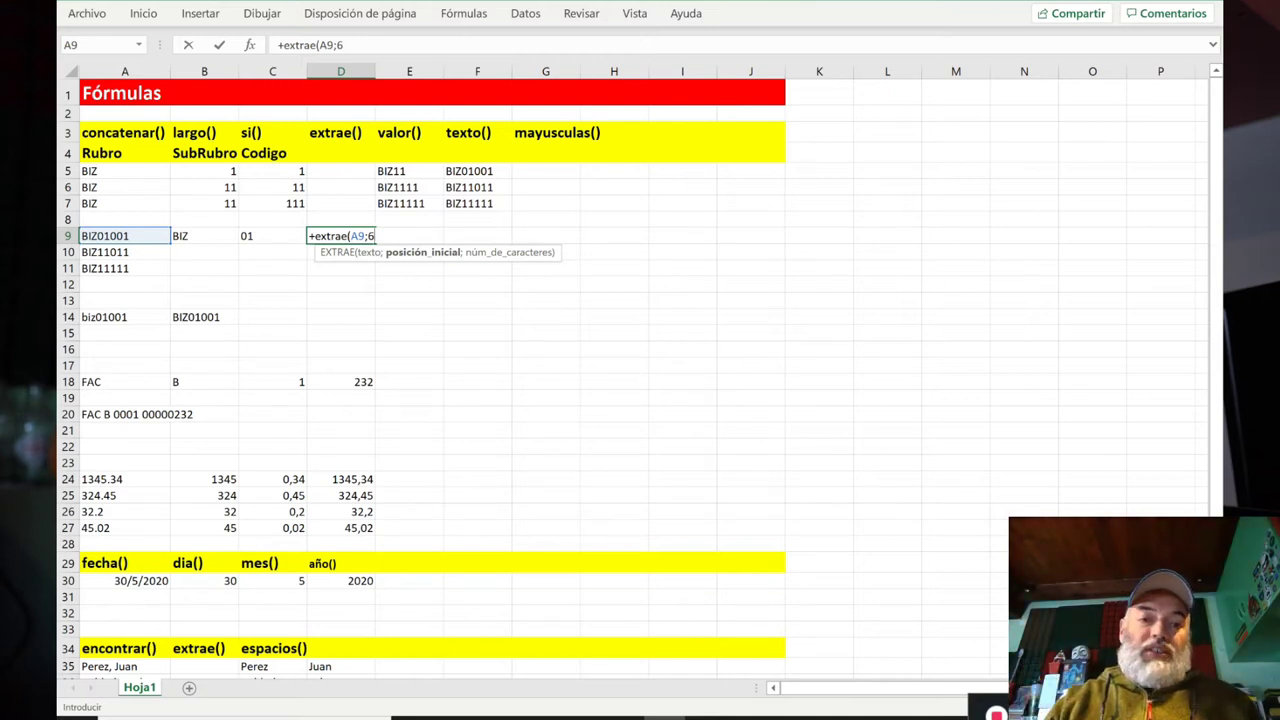
pyautogui.write(';3)')
pyautogui.press('Return')
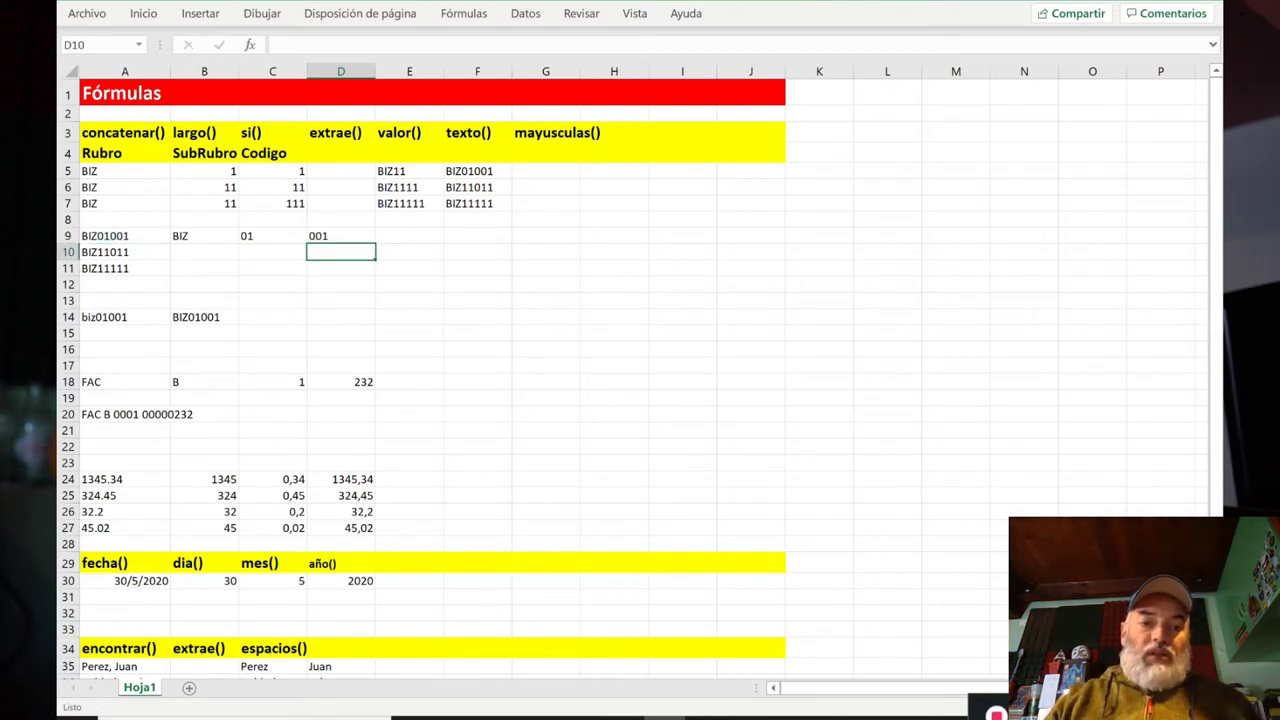
pyautogui.click(340, 235)
# Step: Wrap C9's EXTRAE formula in VALOR so it returns the number 1
pyautogui.press('Left')
pyautogui.press('Left')
pyautogui.press('Right')
pyautogui.press('Right')
pyautogui.press('Left')
pyautogui.press('Right')
pyautogui.press('Left')
pyautogui.press('Right')
pyautogui.press('Left')
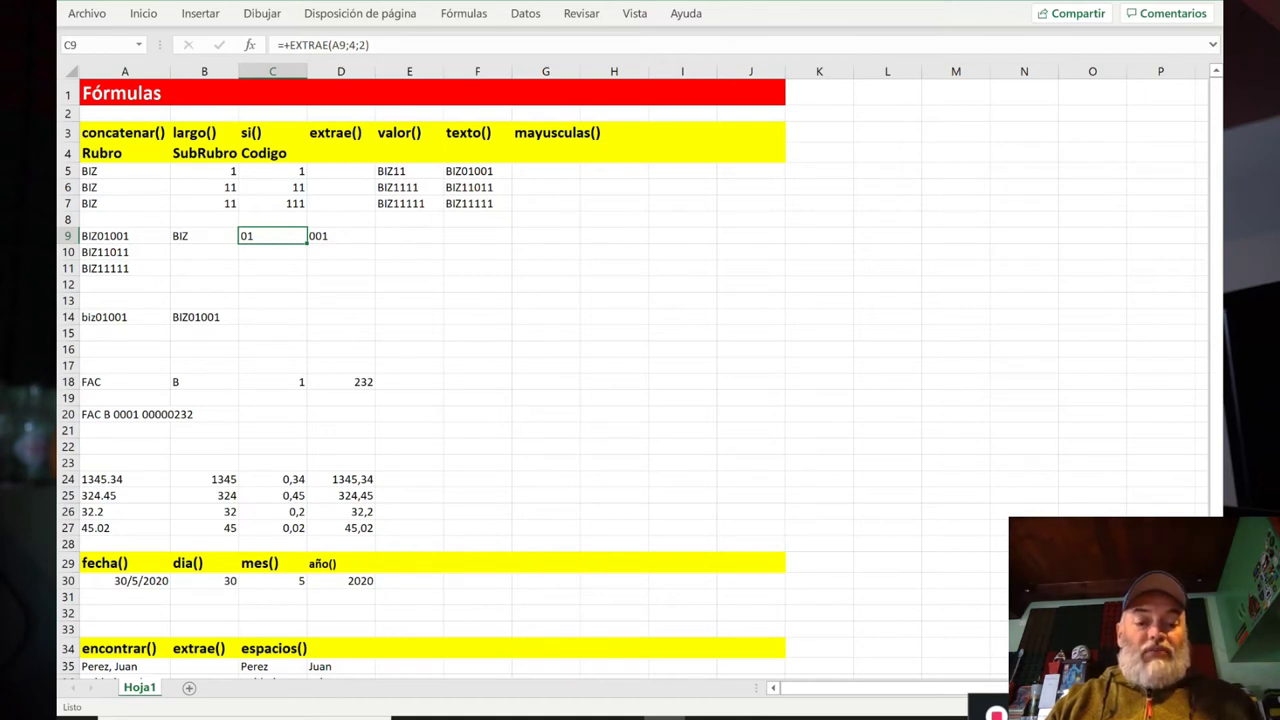
pyautogui.press('F2')
pyautogui.press('Left')
pyautogui.press('Left')
pyautogui.press('Left')
pyautogui.press('Left')
pyautogui.press('Left')
pyautogui.press('Left')
pyautogui.press('Left')
pyautogui.press('Left')
pyautogui.press('Left')
pyautogui.press('Left')
pyautogui.press('Left')
pyautogui.press('Left')
pyautogui.press('Left')
pyautogui.press('Left')
pyautogui.press('Left')
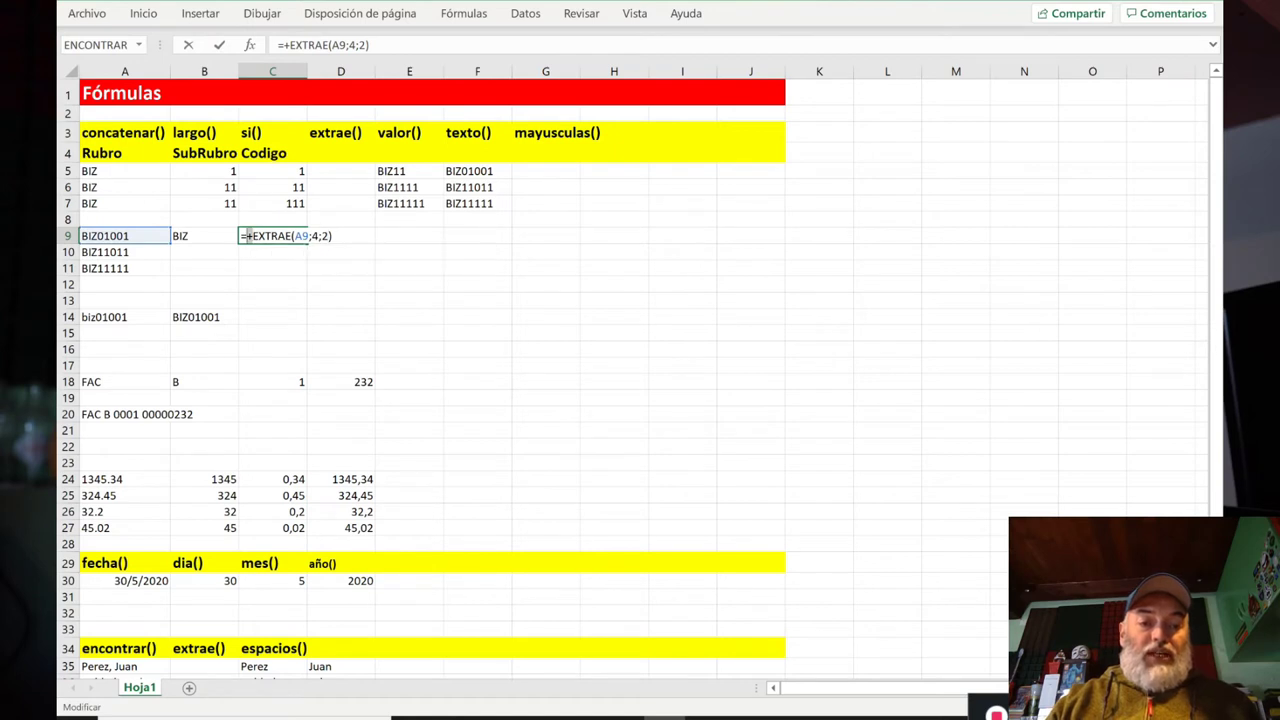
pyautogui.write('valor')
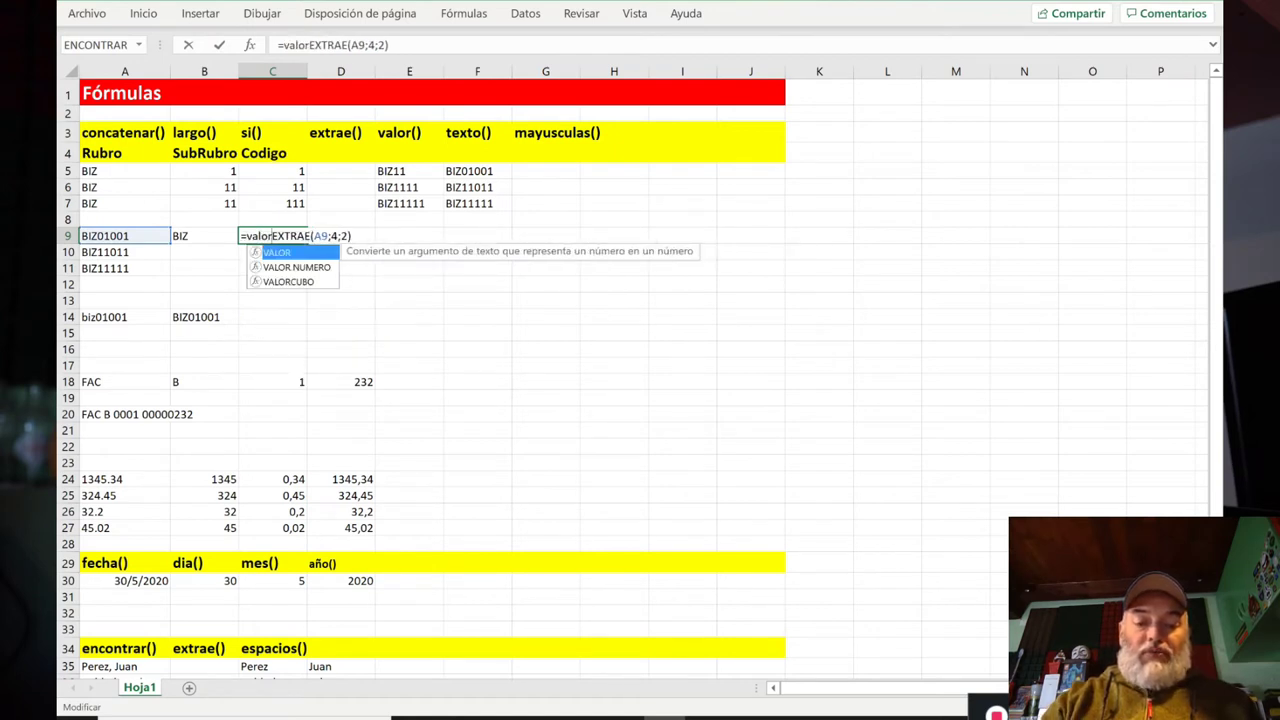
pyautogui.press('Delete')
pyautogui.write('(')
pyautogui.press('End')
pyautogui.write(')')
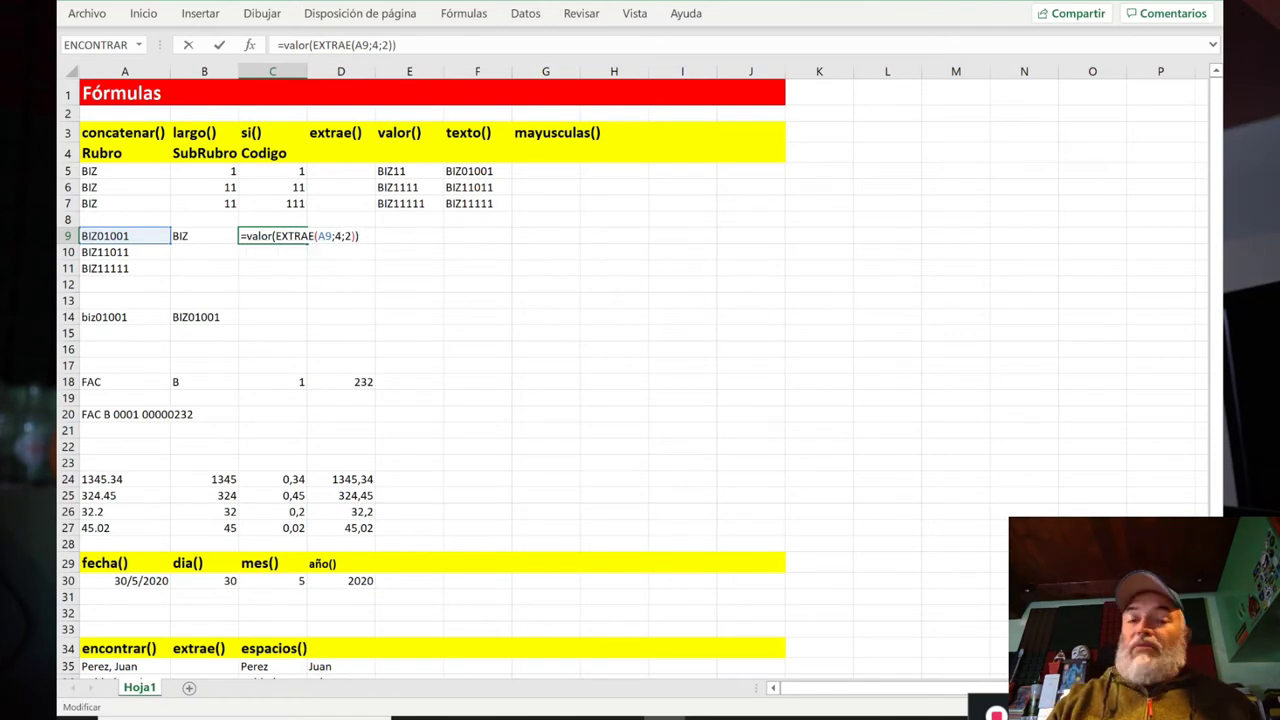
pyautogui.press('Return')
# Step: Replace the plus sign in D9 with VALOR() around its EXTRAE formula
pyautogui.click(272, 235)
pyautogui.click(340, 235)
pyautogui.press('F2')
pyautogui.press('Left')
pyautogui.press('Left')
pyautogui.press('Left')
pyautogui.press('Left')
pyautogui.press('Left')
pyautogui.press('Left')
pyautogui.press('Left')
pyautogui.press('Left')
pyautogui.press('Left')
pyautogui.press('Left')
pyautogui.press('Left')
pyautogui.press('Left')
pyautogui.press('Left')
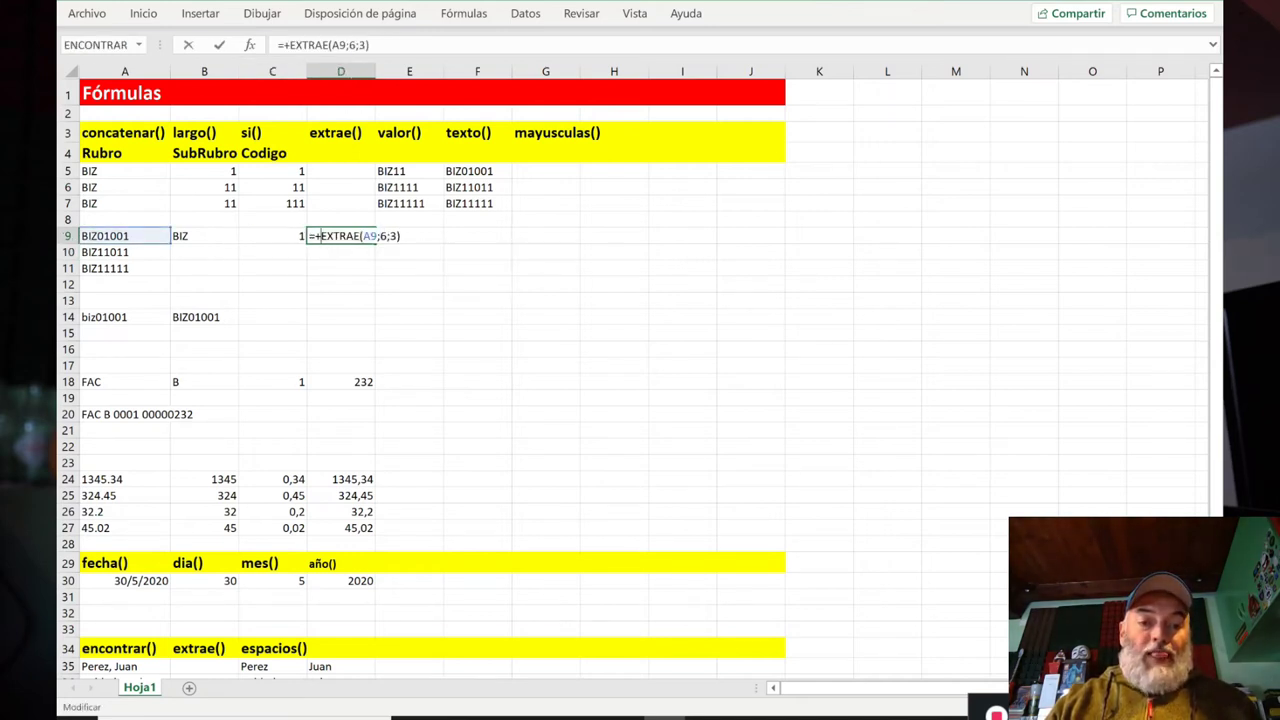
pyautogui.press('BackSpace')
pyautogui.write('valor(')
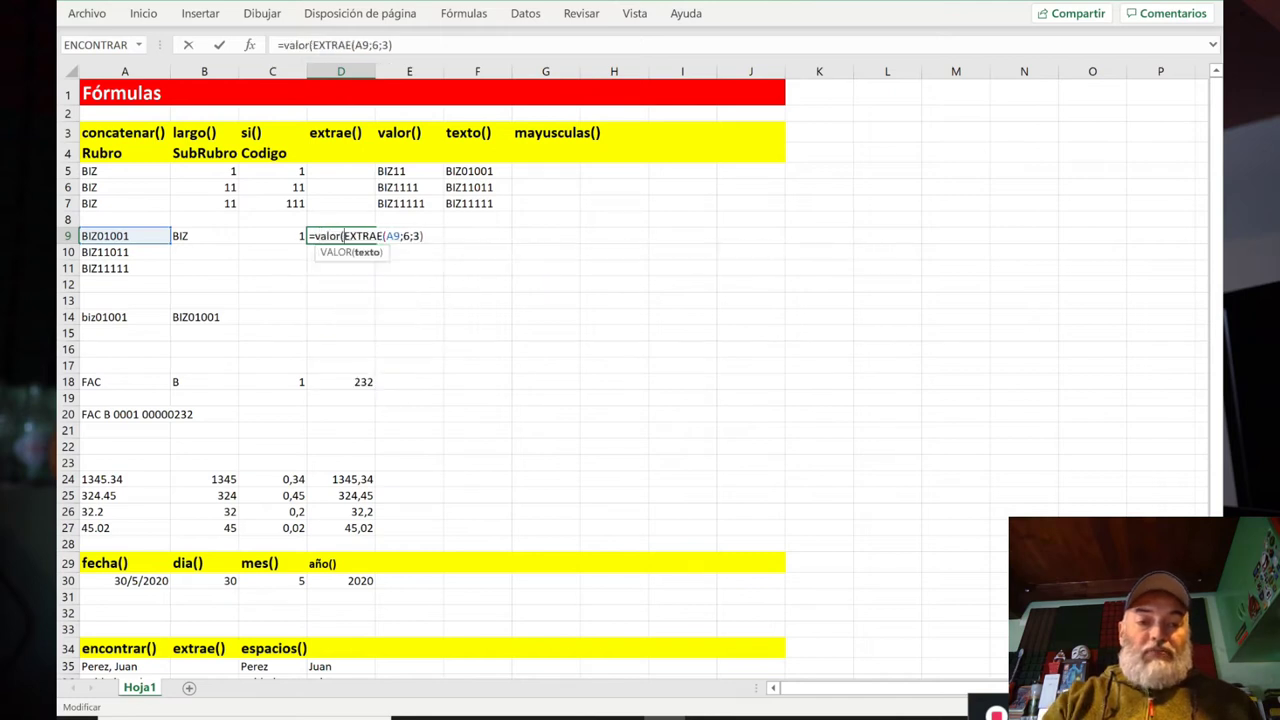
pyautogui.write(')')
pyautogui.press('Return')
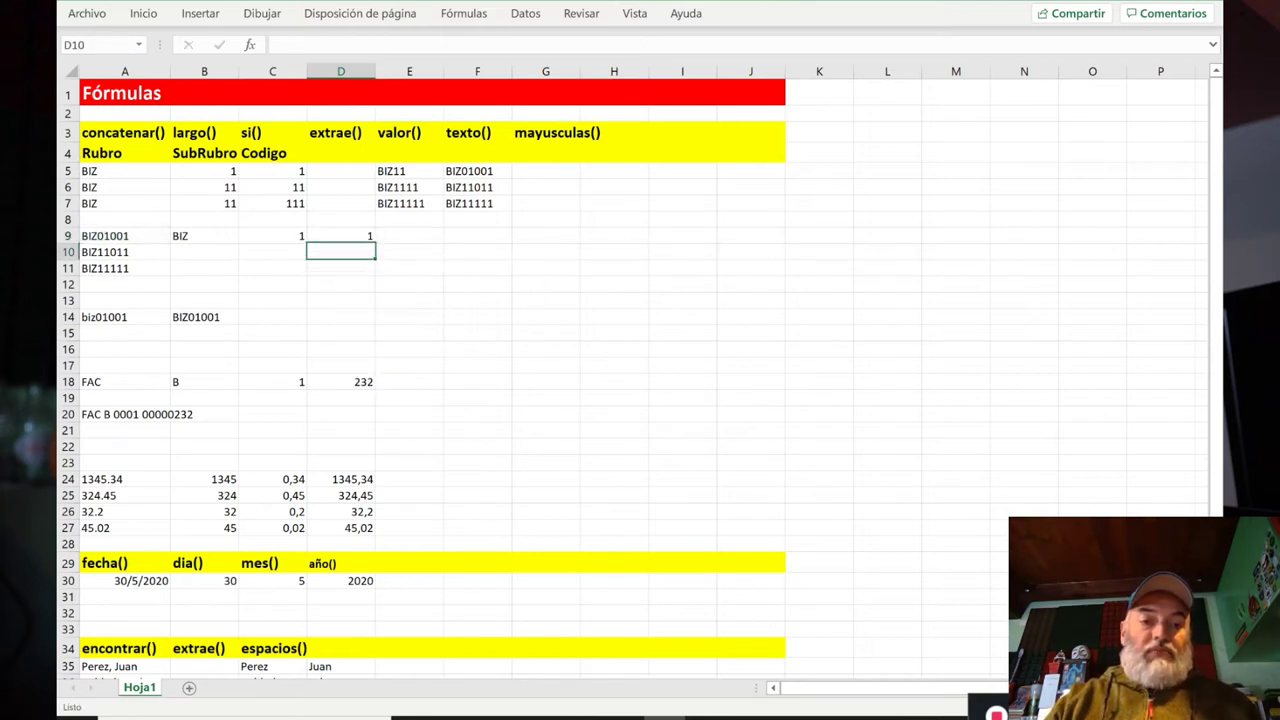
# Step: Copy the B9:D9 formulas into rows 10 and 11 and review the results
pyautogui.moveTo(195, 236); pyautogui.dragTo(350, 236)
pyautogui.hotkey('ctrl', 'c')
pyautogui.click(204, 252)
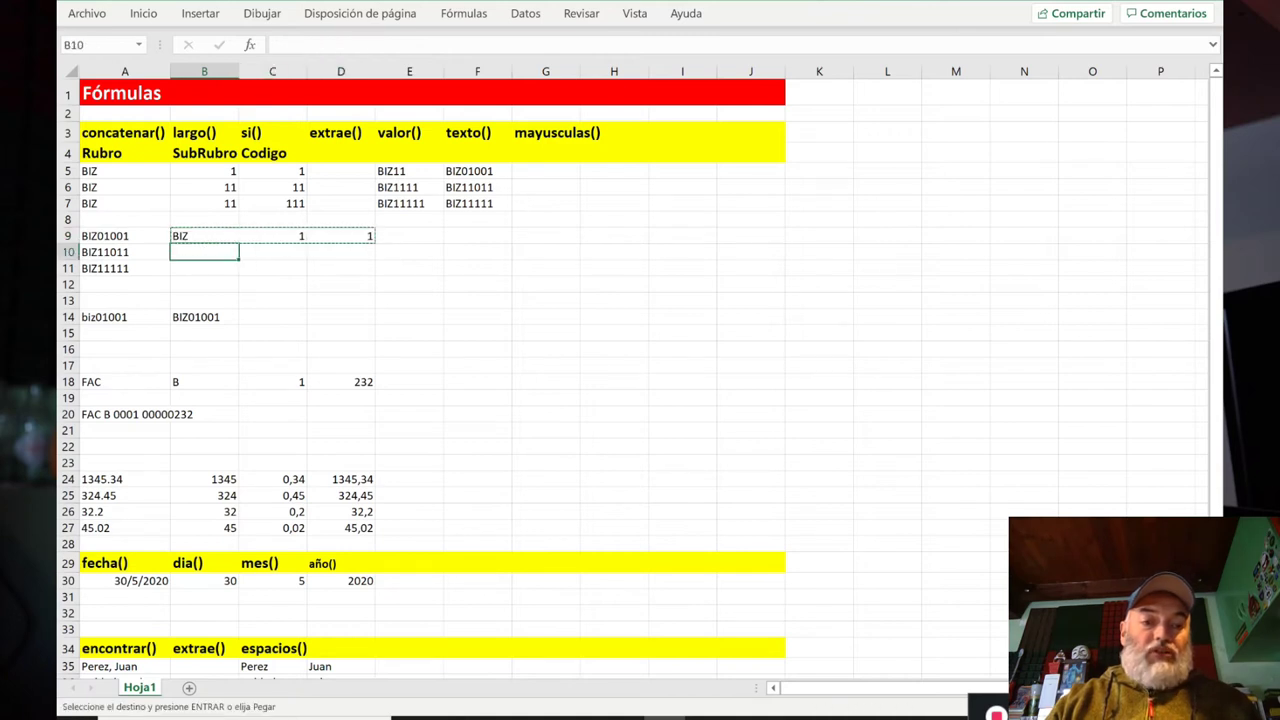
pyautogui.hotkey('ctrl', 'v')
pyautogui.click(204, 268)
pyautogui.hotkey('ctrl', 'v')
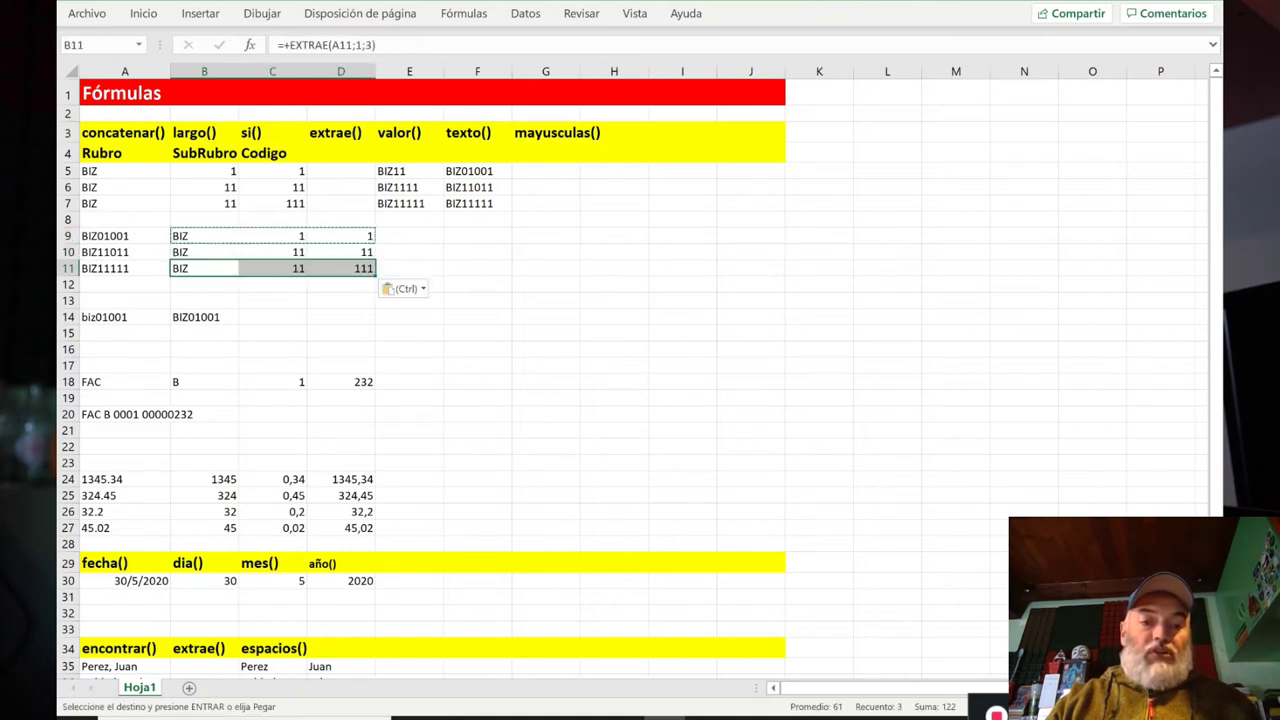
pyautogui.click(204, 252)
pyautogui.click(204, 236)
pyautogui.press('Escape')
pyautogui.press('Down')
pyautogui.press('Down')
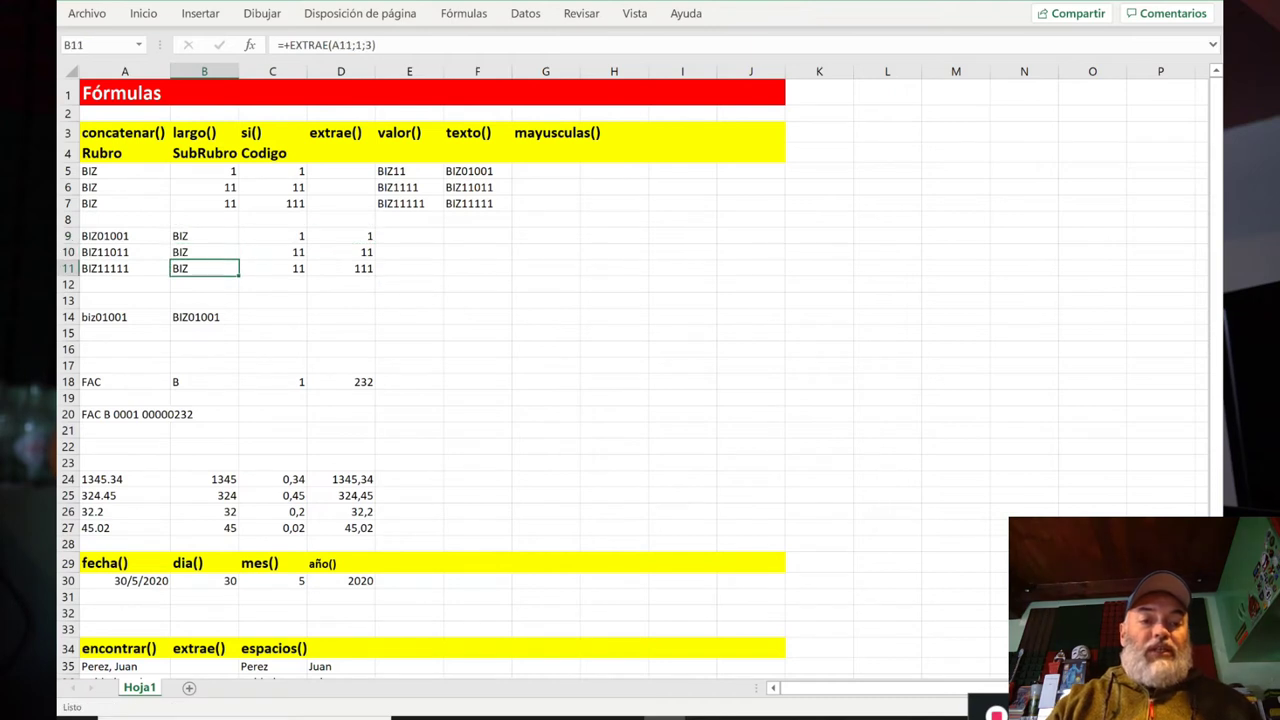
pyautogui.press('Right')
pyautogui.press('Right')
pyautogui.press('Right')
pyautogui.press('Up')
pyautogui.press('Up')
pyautogui.press('Up')
pyautogui.press('Up')
pyautogui.press('Left')
pyautogui.press('Left')
pyautogui.press('Left')
pyautogui.press('Left')
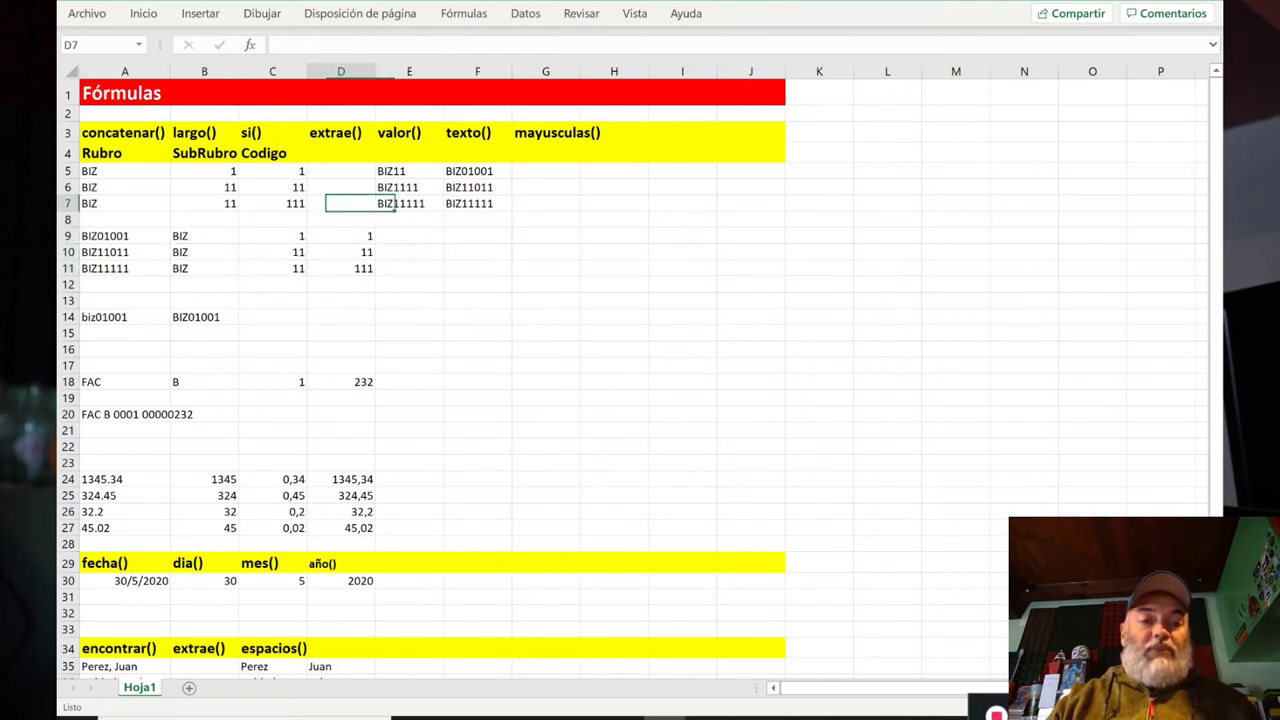
pyautogui.press('Up')
pyautogui.press('Up')
pyautogui.press('Right')
pyautogui.press('Right')
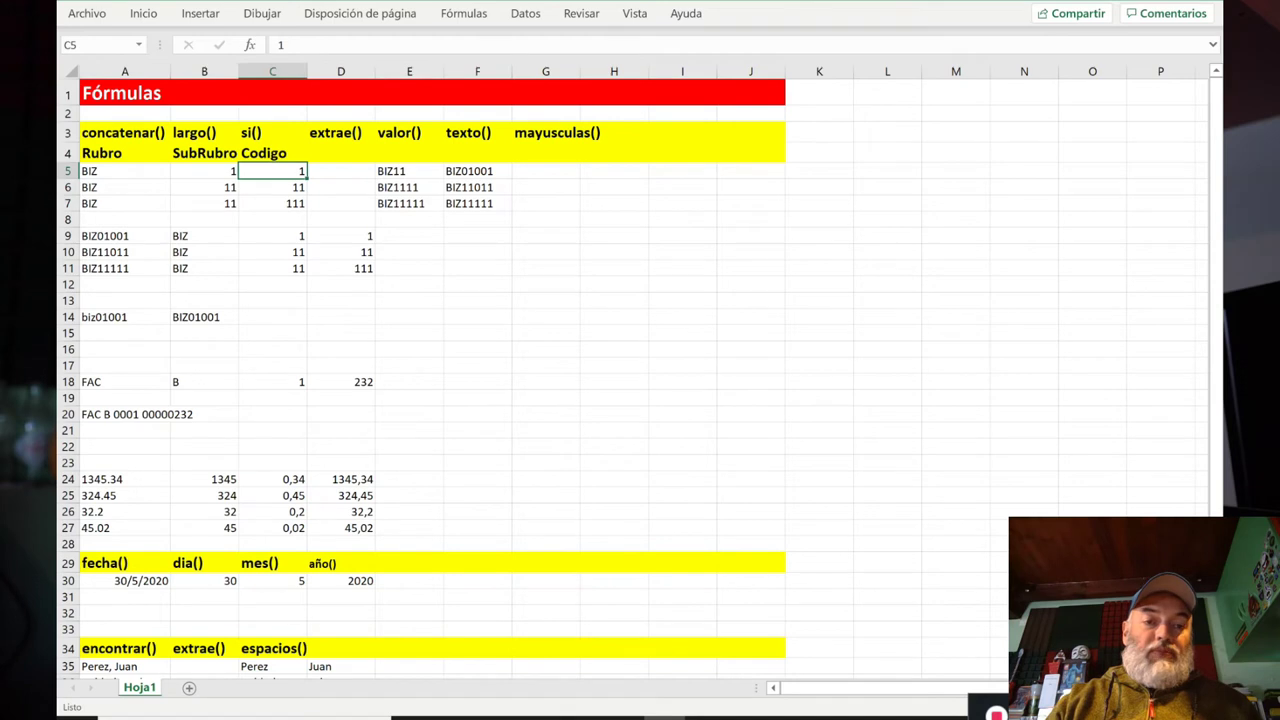
pyautogui.click(466, 206)
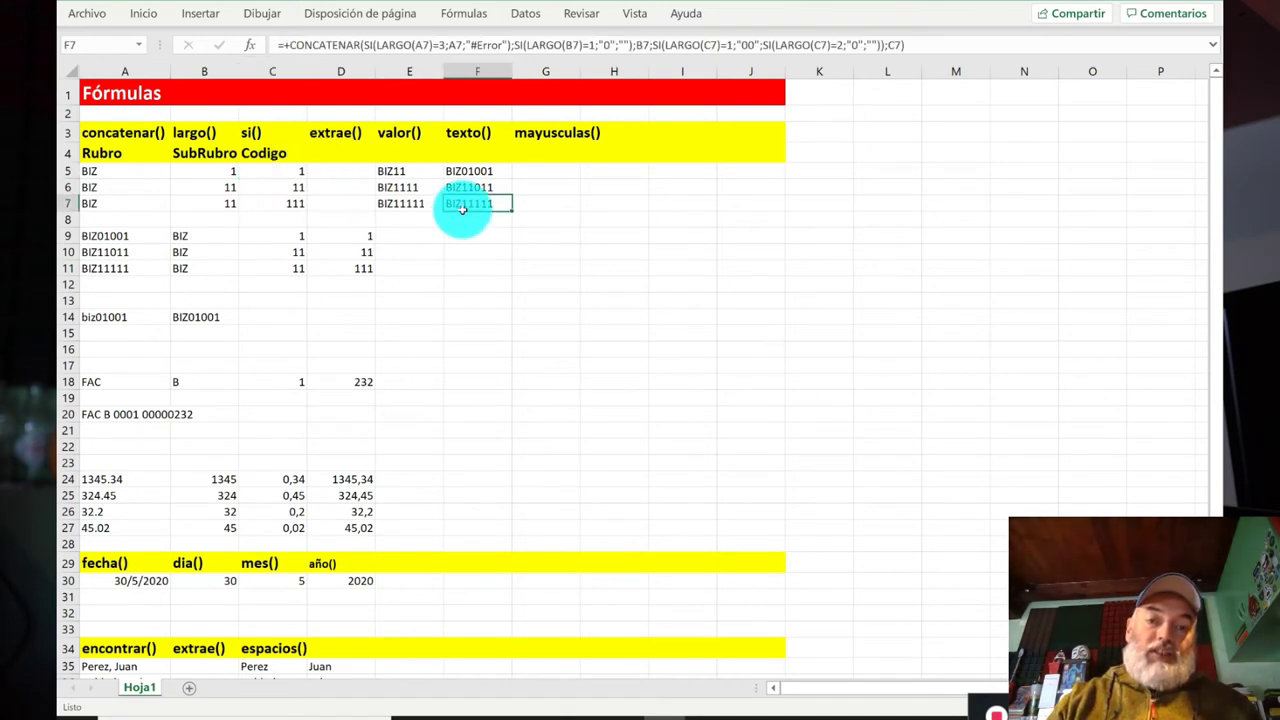
pyautogui.click(257, 323)
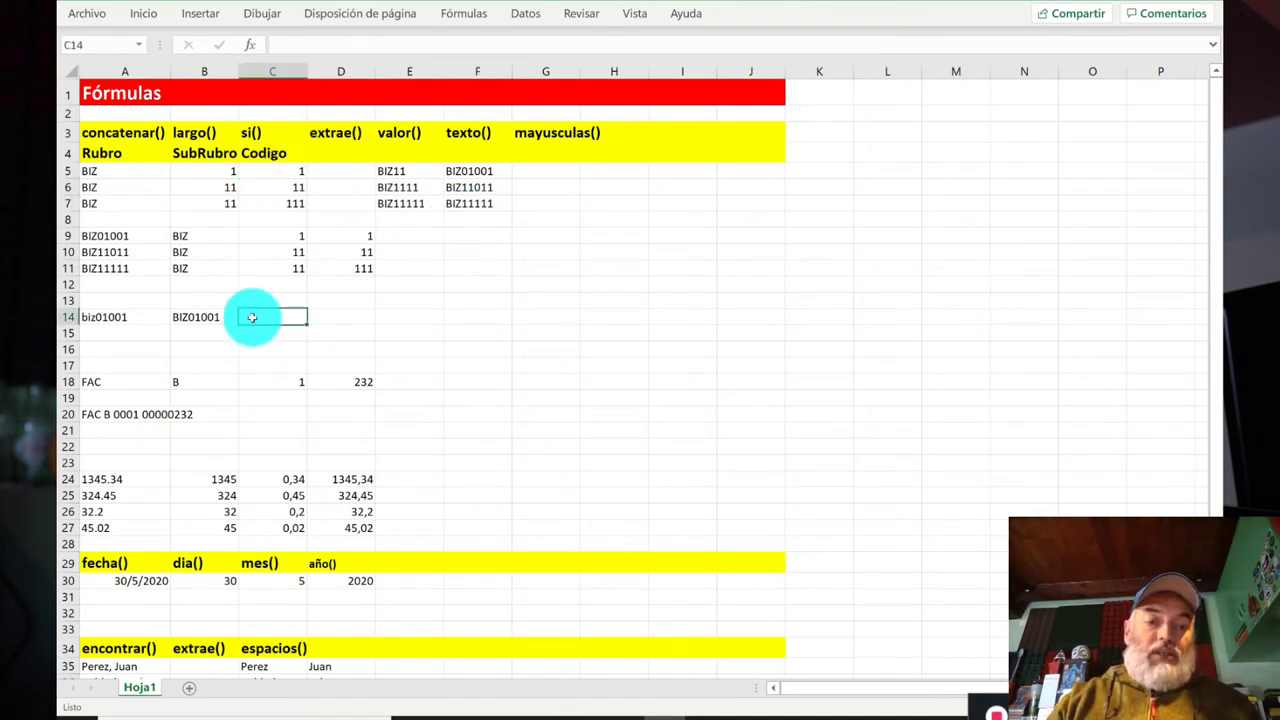
pyautogui.click(209, 322)
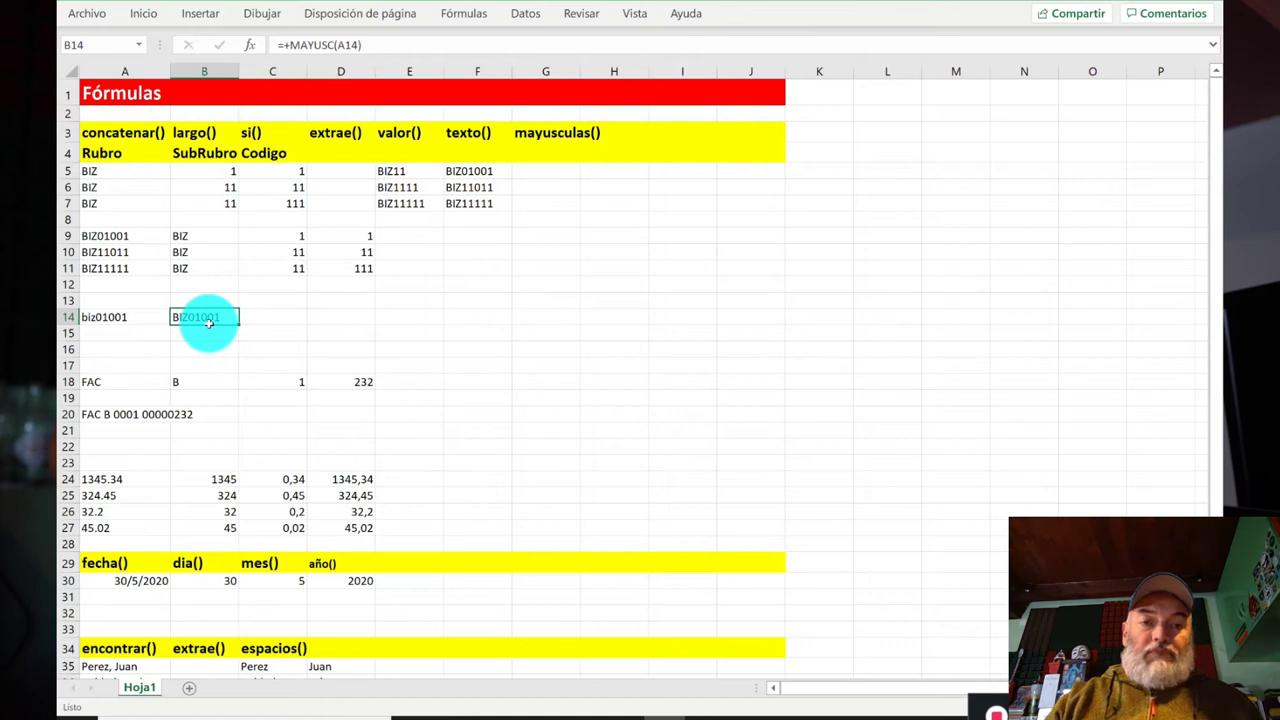
pyautogui.press('Delete')
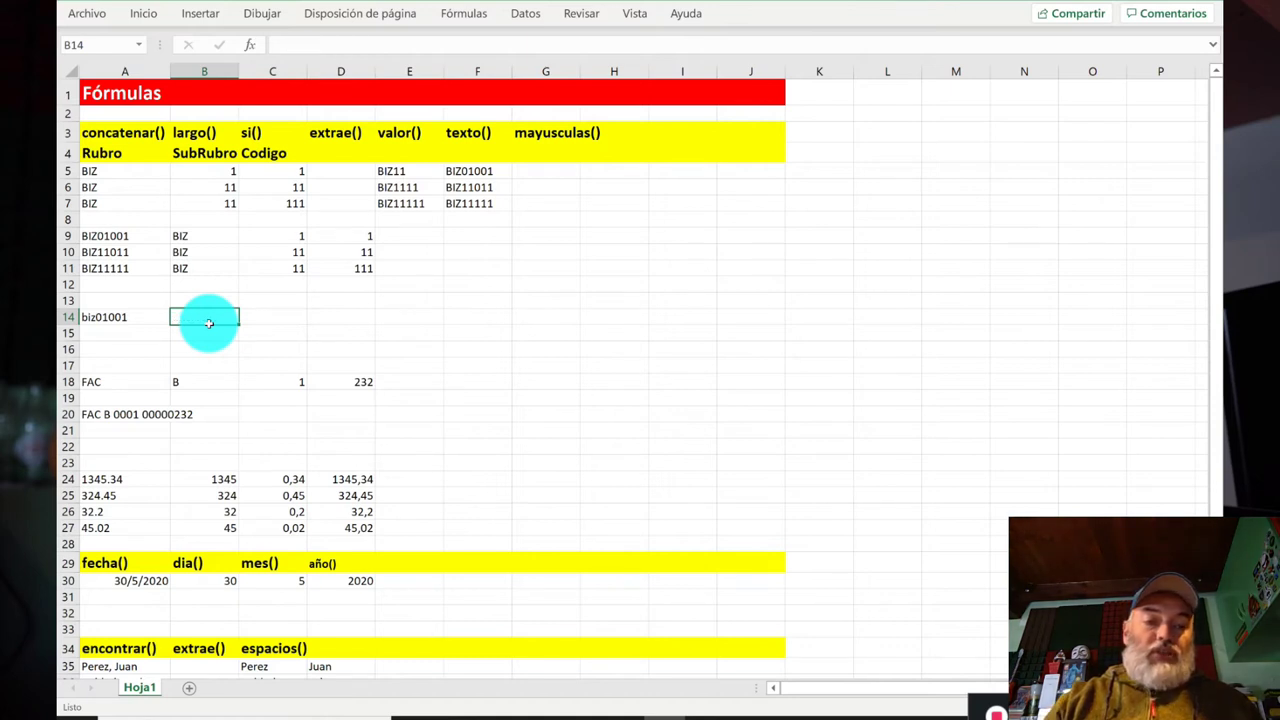
pyautogui.press('Right')
pyautogui.press('Right')
pyautogui.press('Left')
pyautogui.press('Left')
pyautogui.press('Left')
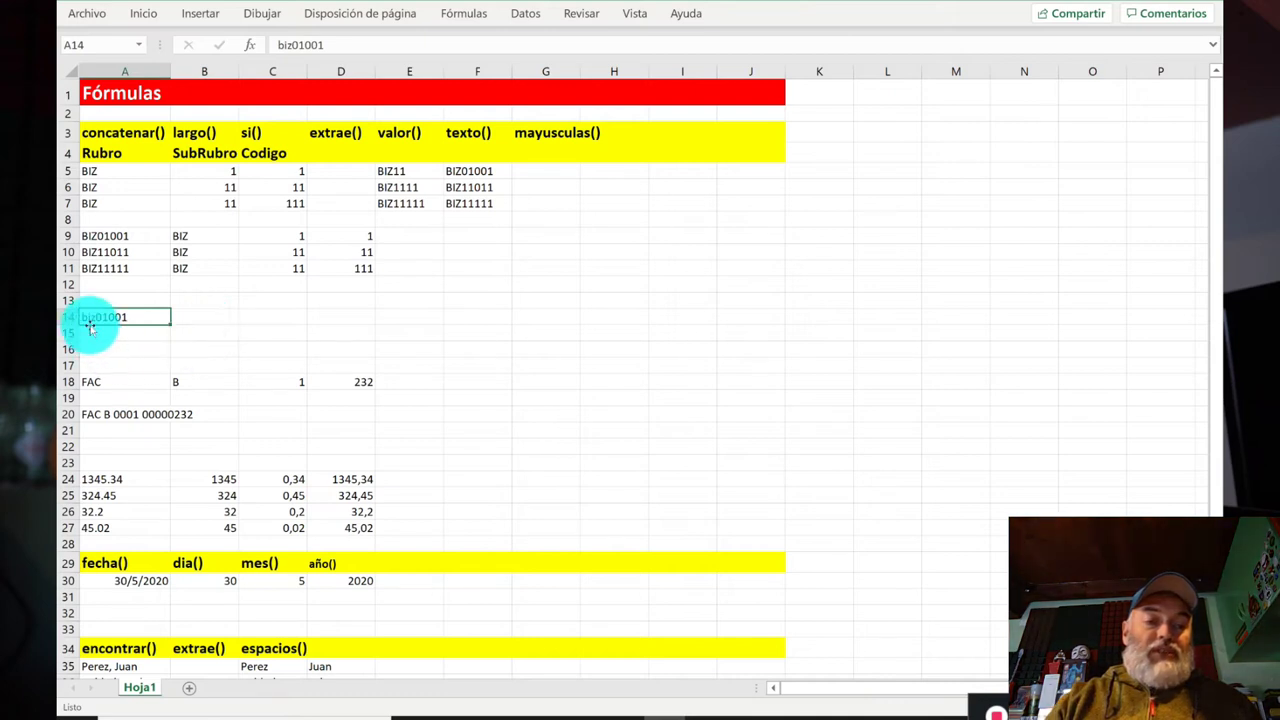
pyautogui.click(208, 318)
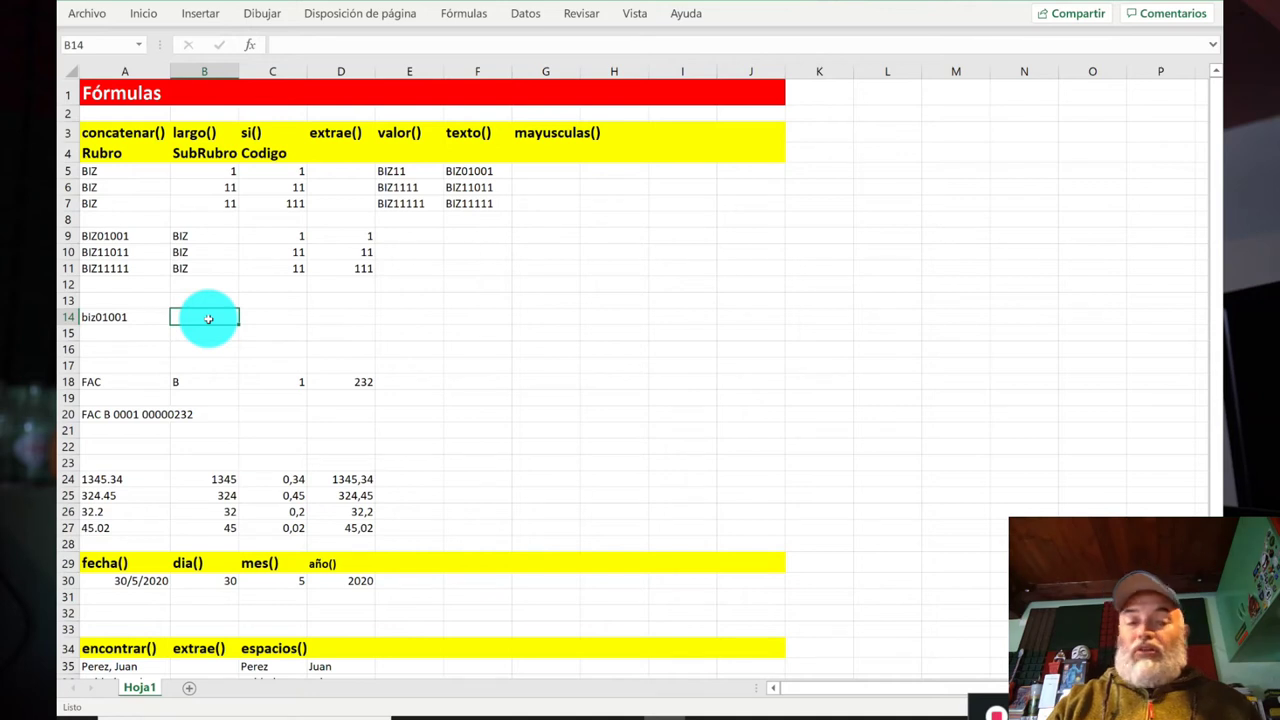
pyautogui.write('+ma')
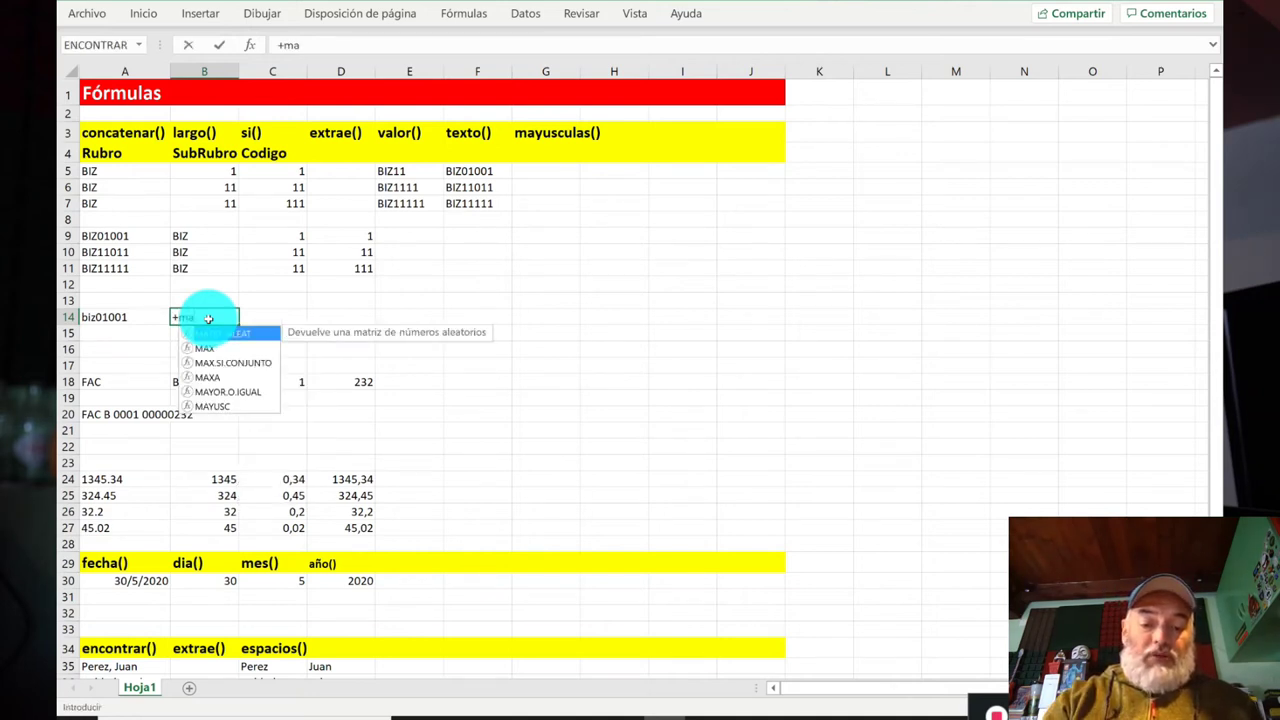
pyautogui.write('yusc(')
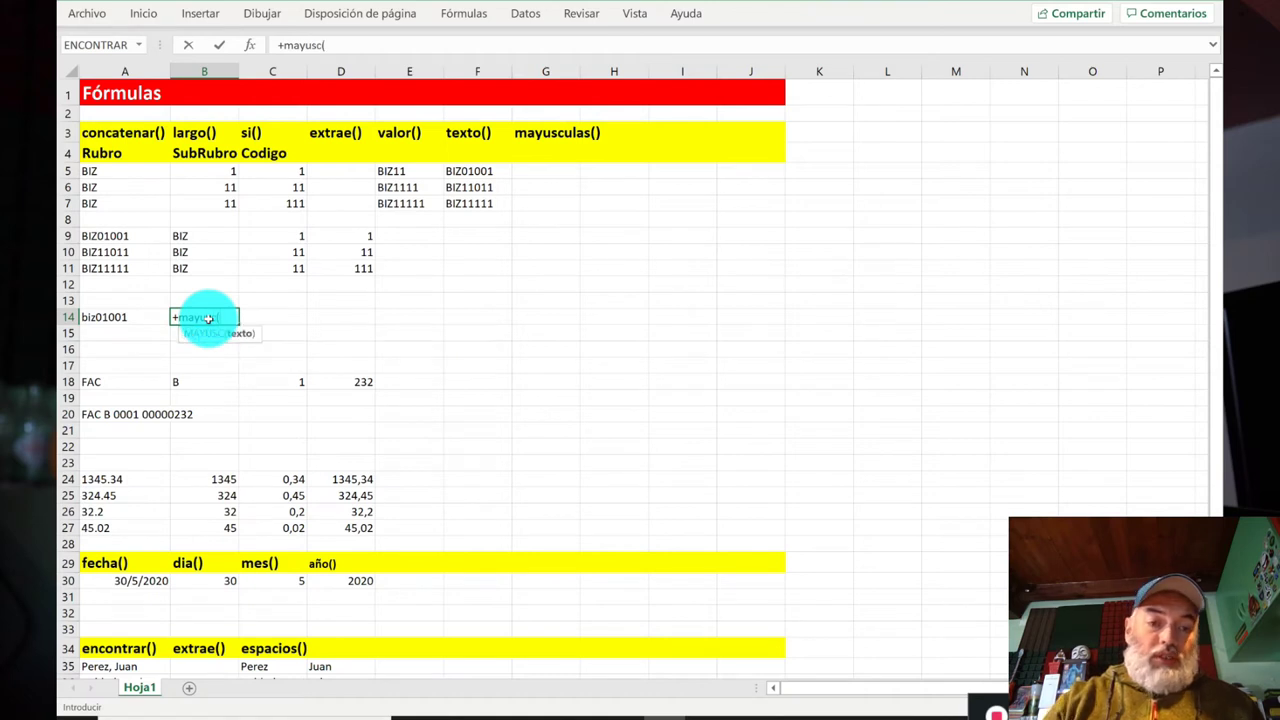
pyautogui.press('Left')
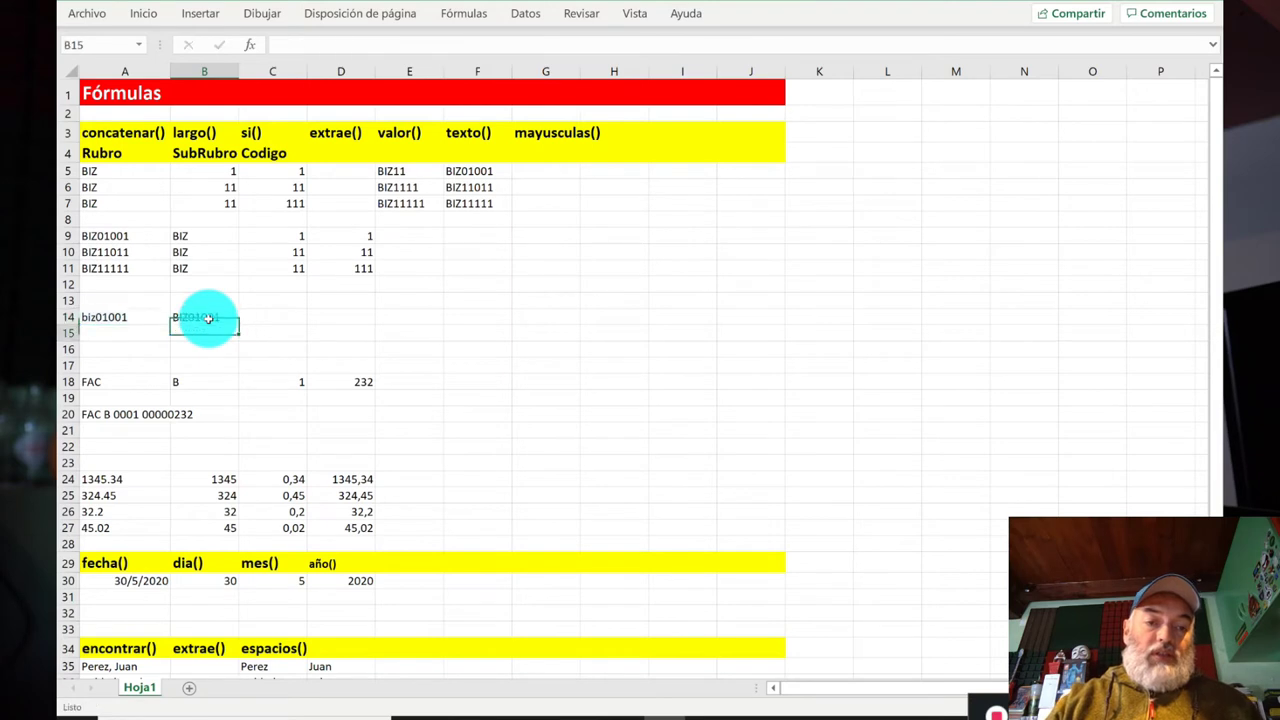
pyautogui.press('Tab')
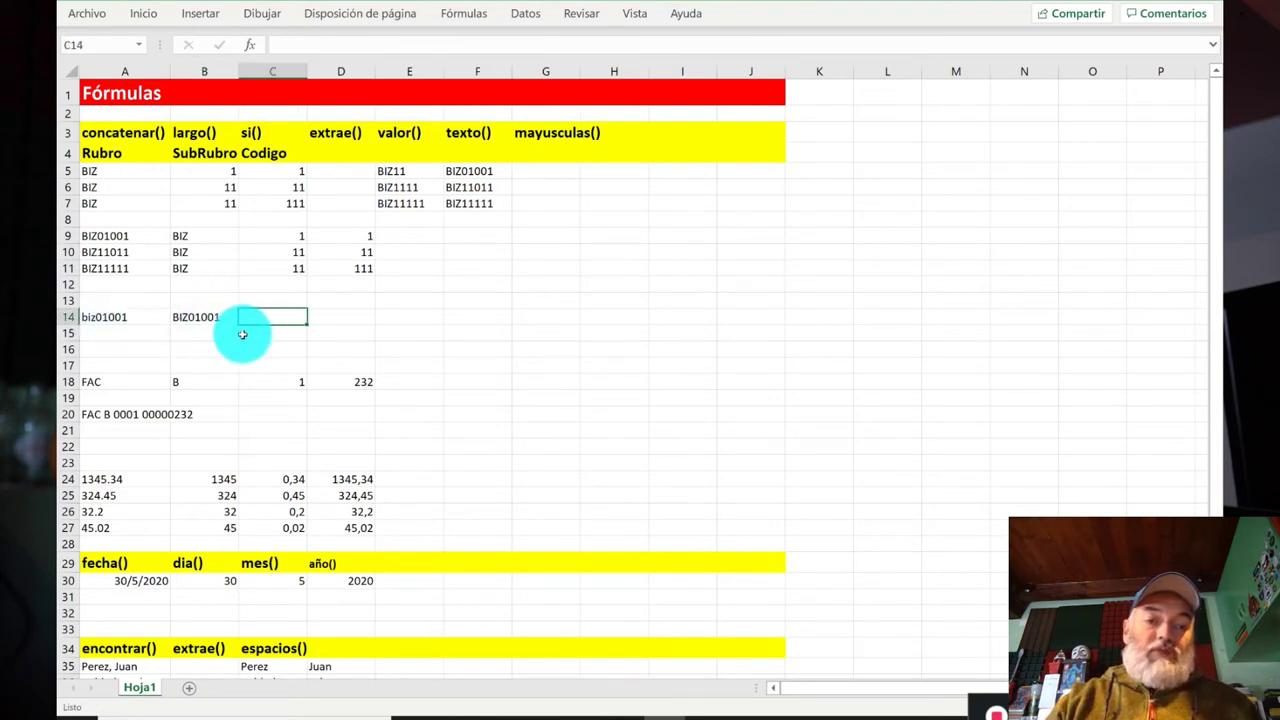
pyautogui.click(458, 235)
# Step: Enter =+MINUSC(A9) in F9 to turn BIZ01001 into biz01001
pyautogui.write('+mini')
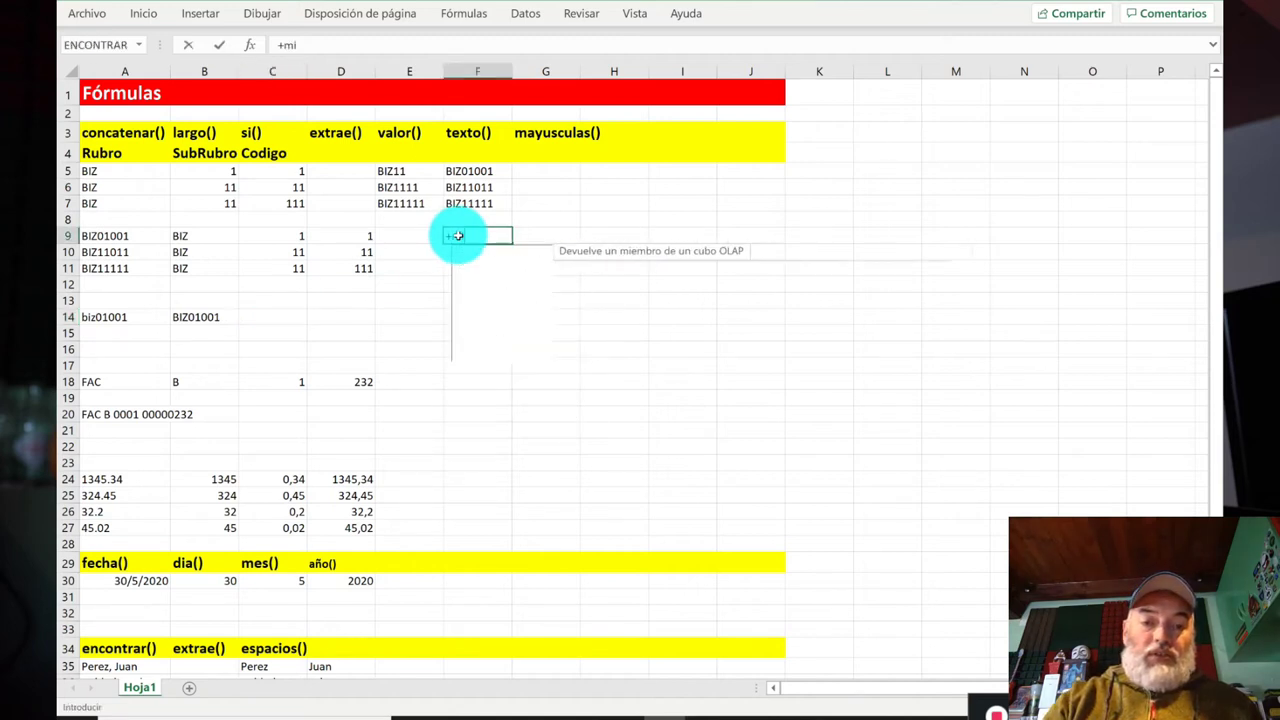
pyautogui.press('BackSpace')
pyautogui.press('BackSpace')
pyautogui.press('BackSpace')
pyautogui.press('BackSpace')
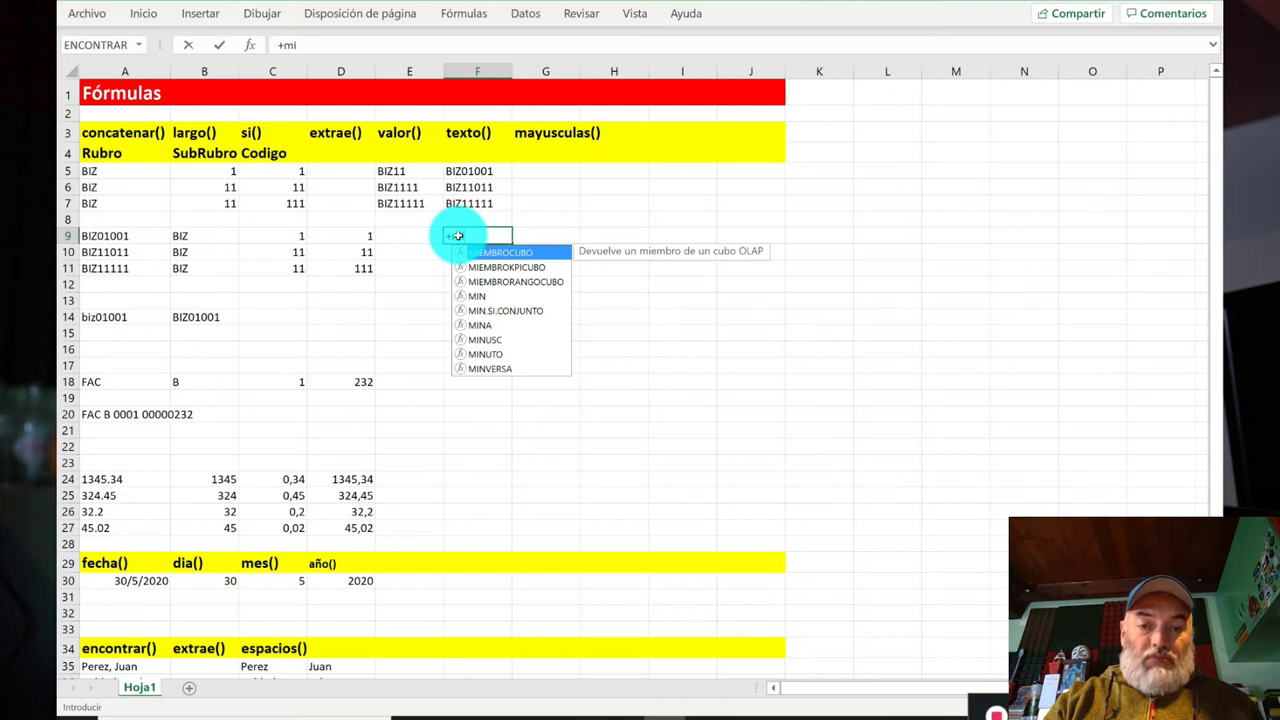
pyautogui.write('nu')
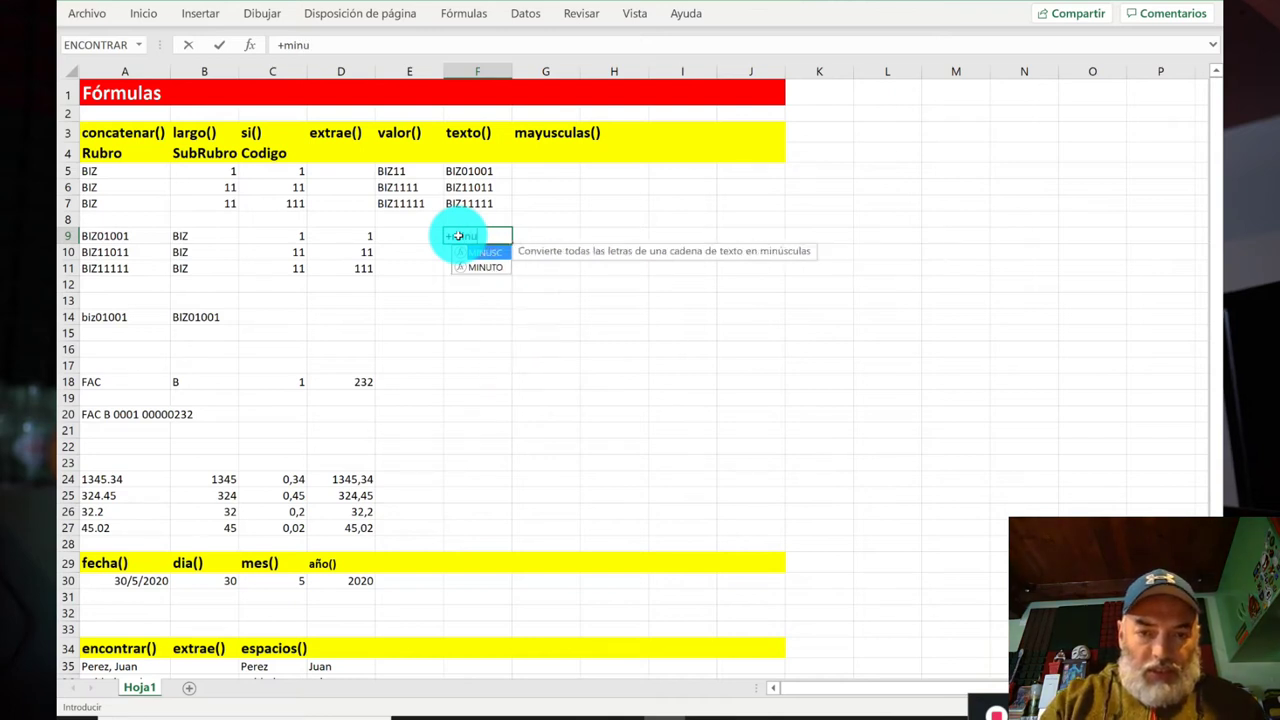
pyautogui.write('sc(')
pyautogui.press('Left')
pyautogui.press('Left')
pyautogui.press('Left')
pyautogui.press('Left')
pyautogui.press('Left')
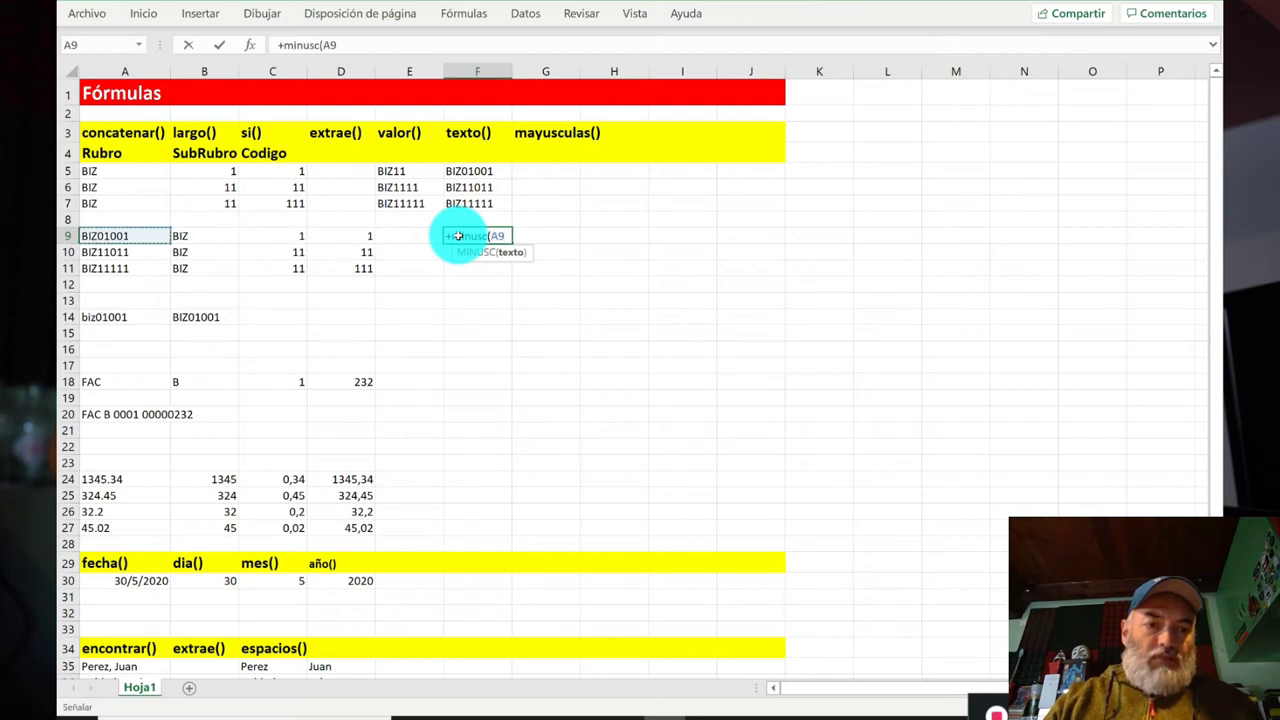
pyautogui.write(')')
pyautogui.press('Return')
pyautogui.click(457, 236)
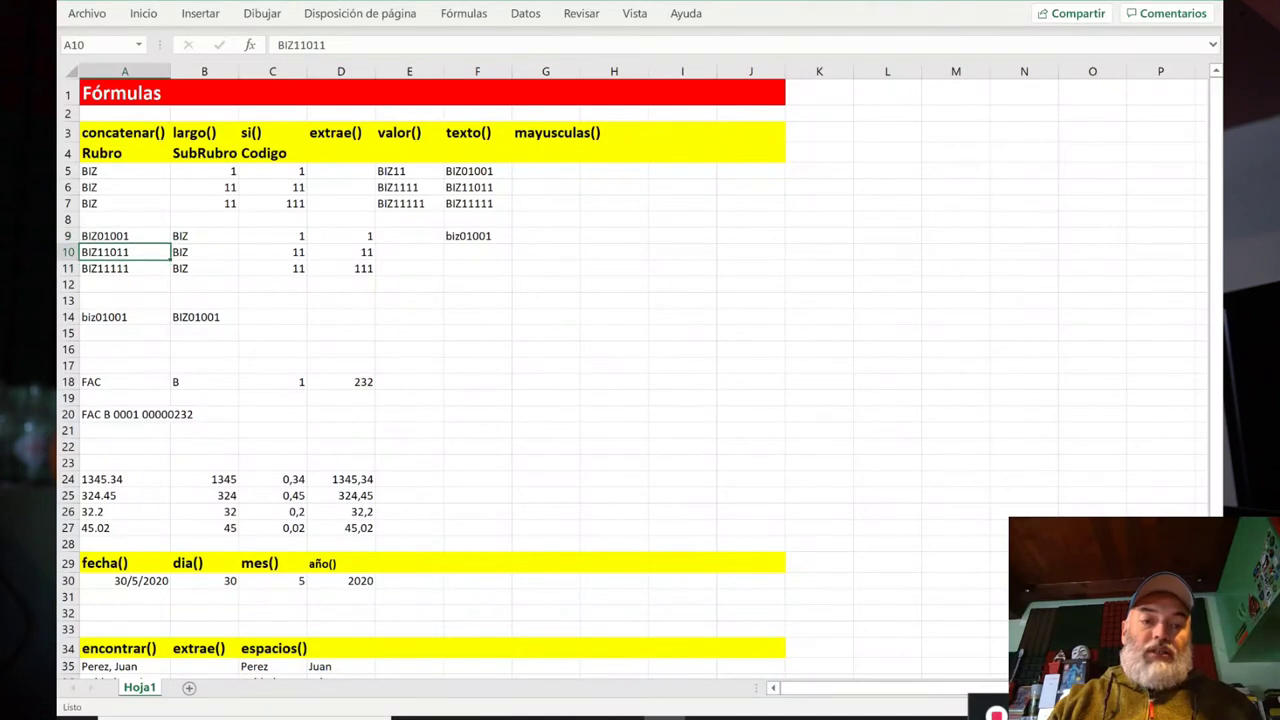
pyautogui.click(125, 219)
pyautogui.click(204, 236)
pyautogui.click(341, 236)
pyautogui.click(477, 236)
pyautogui.click(409, 382)
pyautogui.click(341, 382)
pyautogui.click(272, 382)
pyautogui.click(204, 382)
pyautogui.click(125, 382)
pyautogui.click(204, 382)
pyautogui.click(272, 382)
pyautogui.click(341, 382)
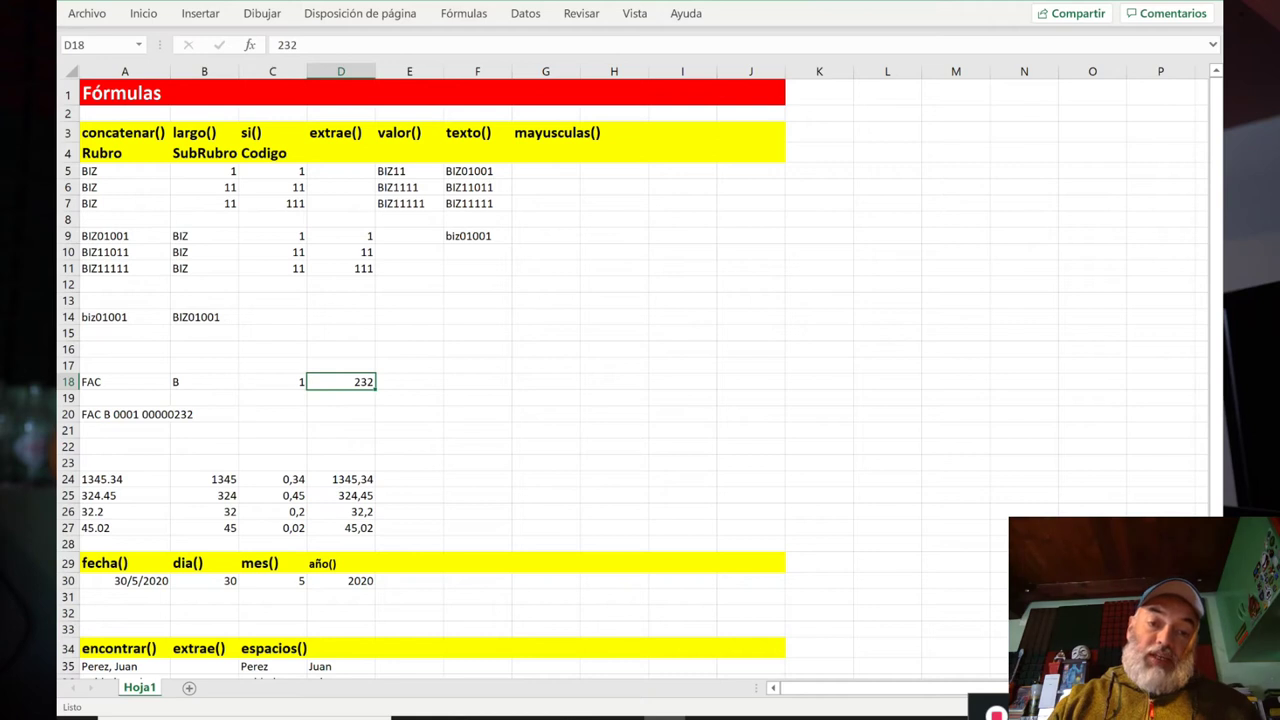
pyautogui.click(272, 382)
pyautogui.click(204, 382)
pyautogui.click(125, 382)
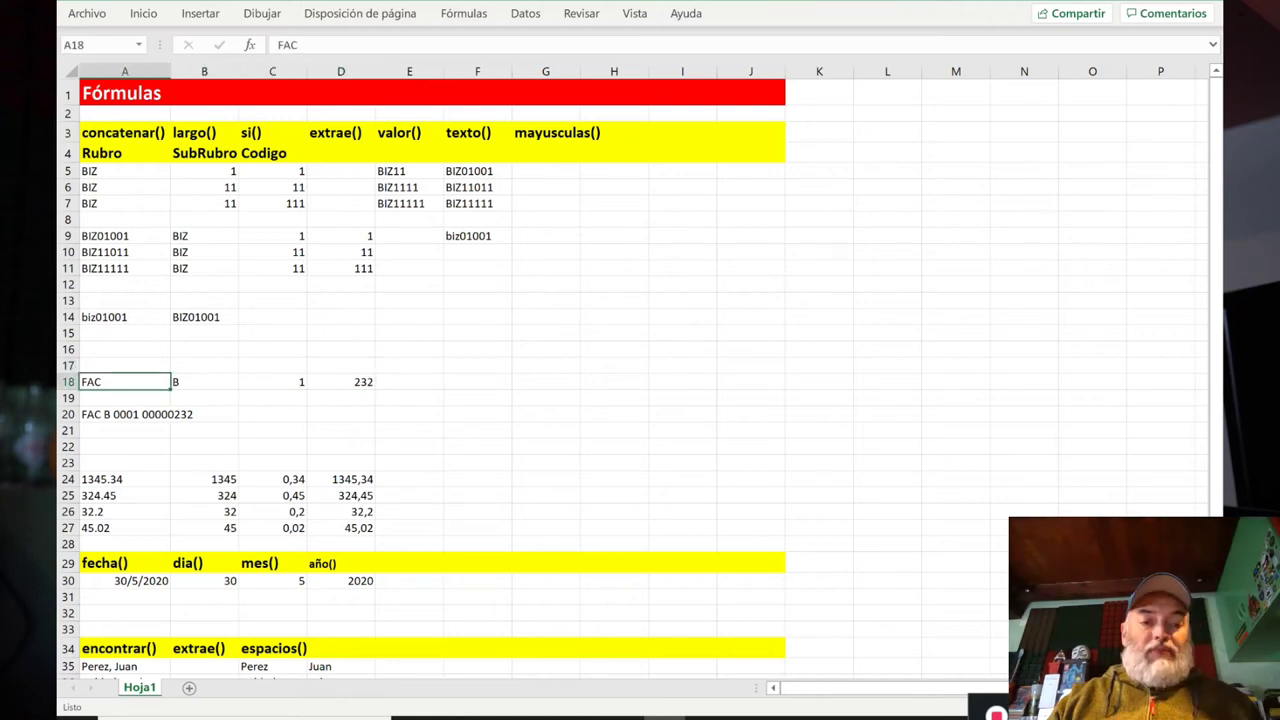
pyautogui.click(204, 382)
pyautogui.click(272, 382)
pyautogui.click(341, 382)
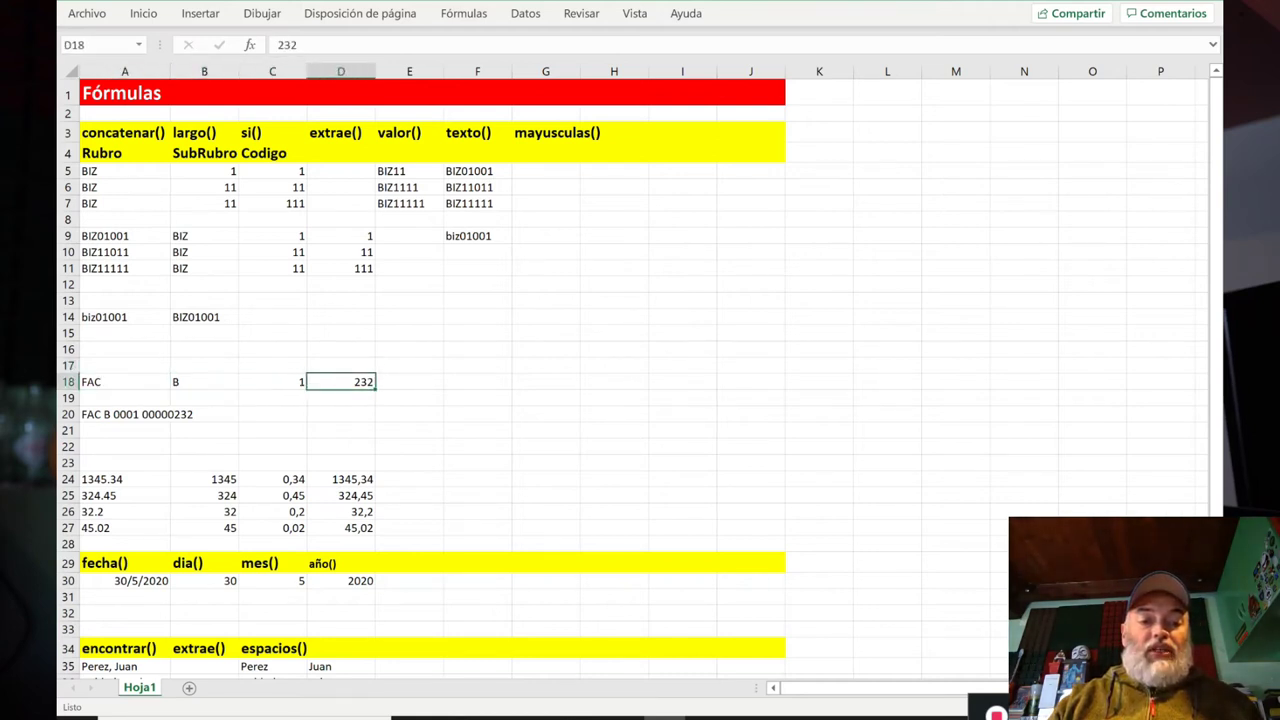
pyautogui.press('Left')
pyautogui.press('Left')
pyautogui.press('Left')
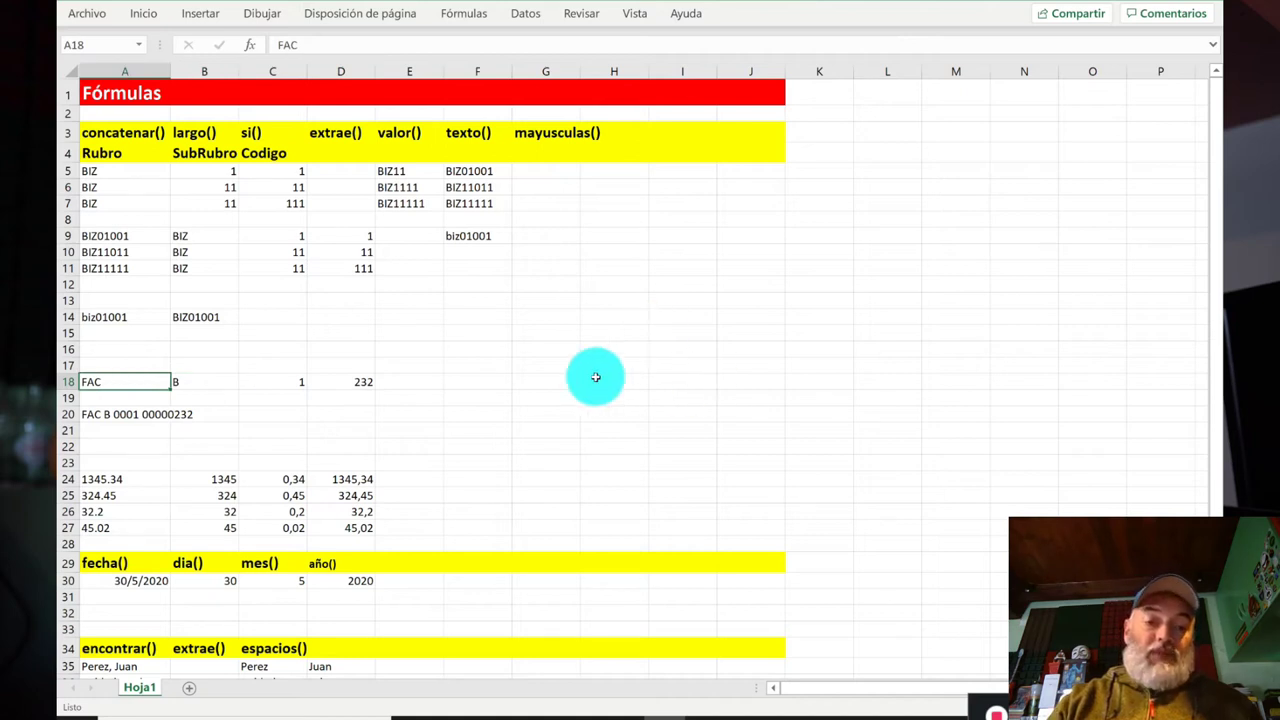
pyautogui.click(113, 414)
pyautogui.click(113, 382)
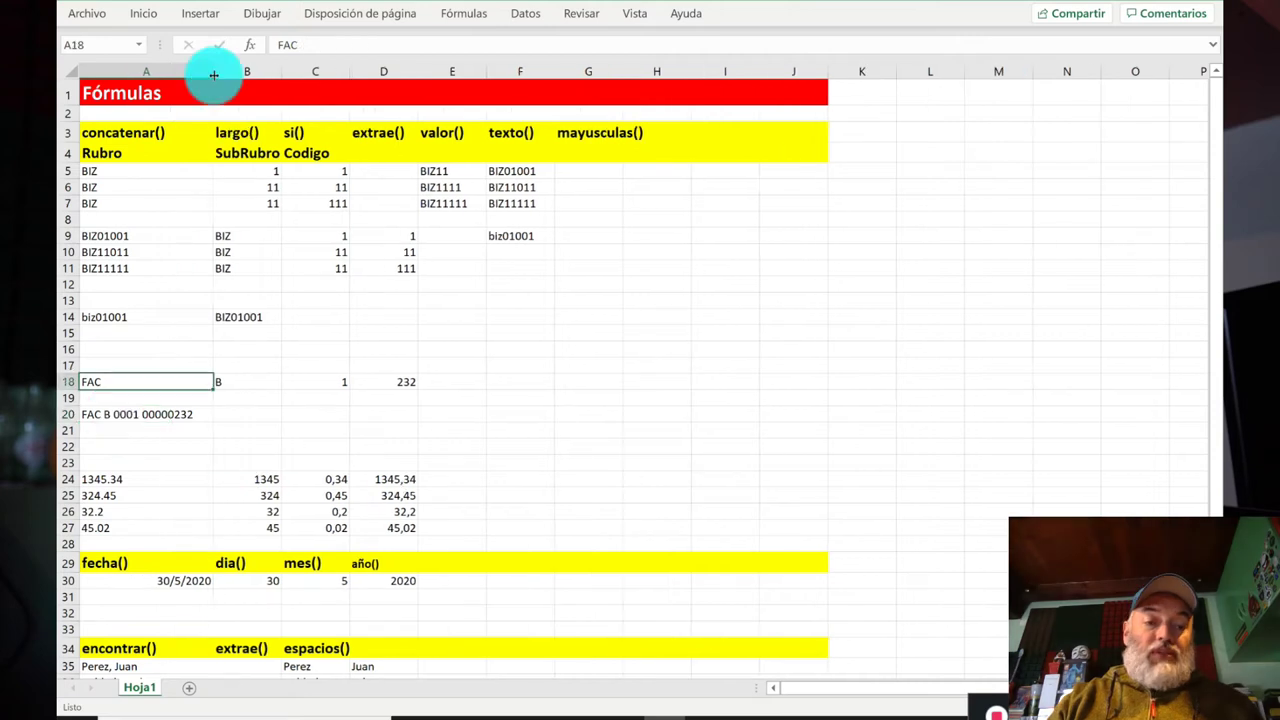
pyautogui.moveTo(170, 71); pyautogui.dragTo(213, 71)
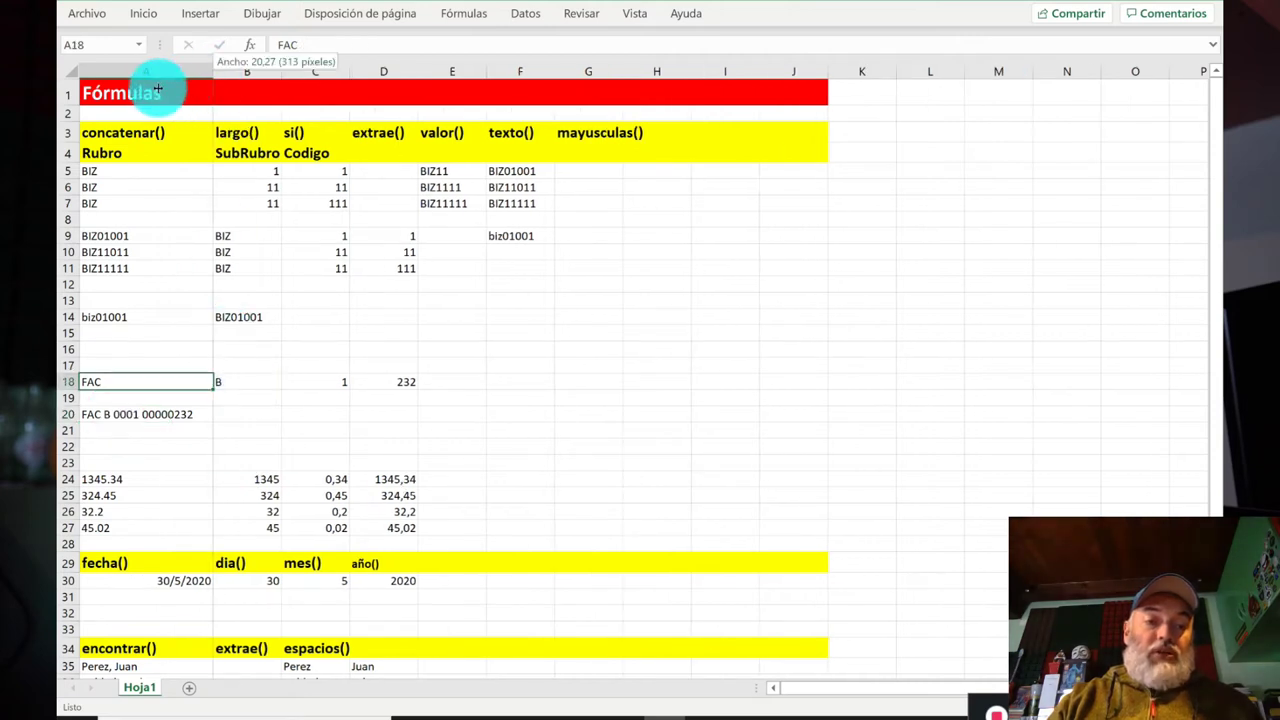
pyautogui.doubleClick(206, 72)
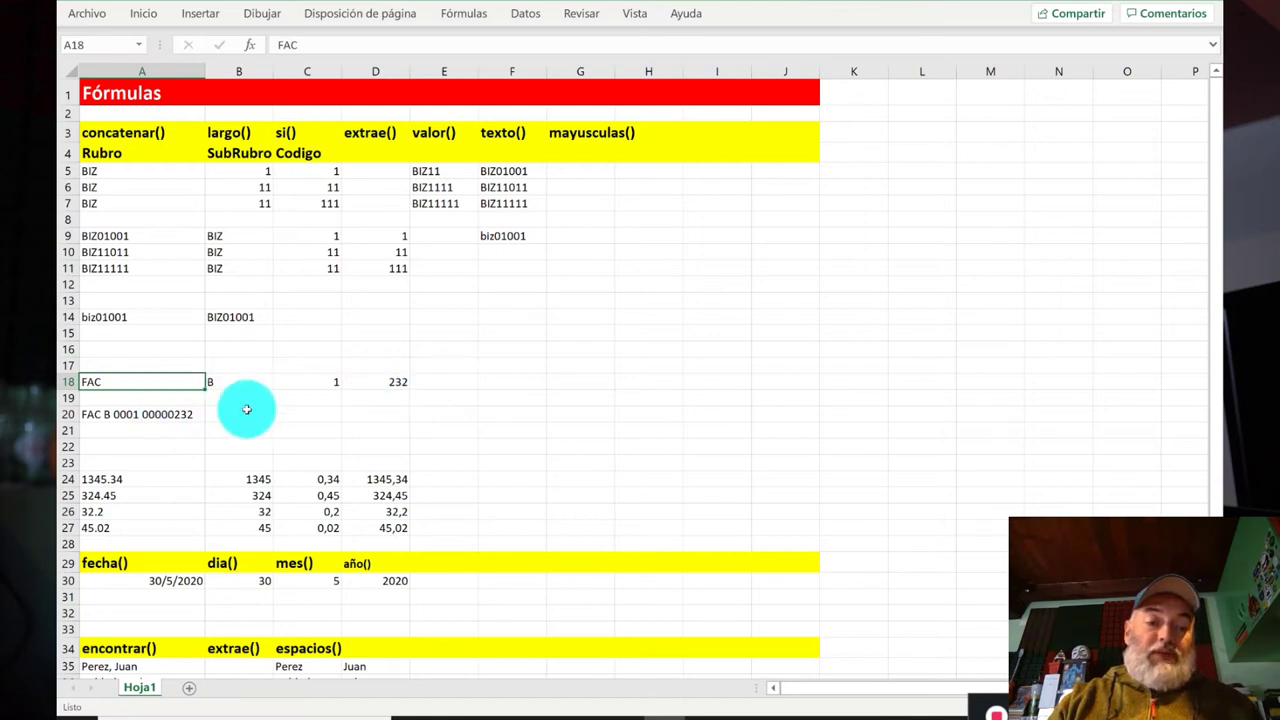
pyautogui.click(130, 417)
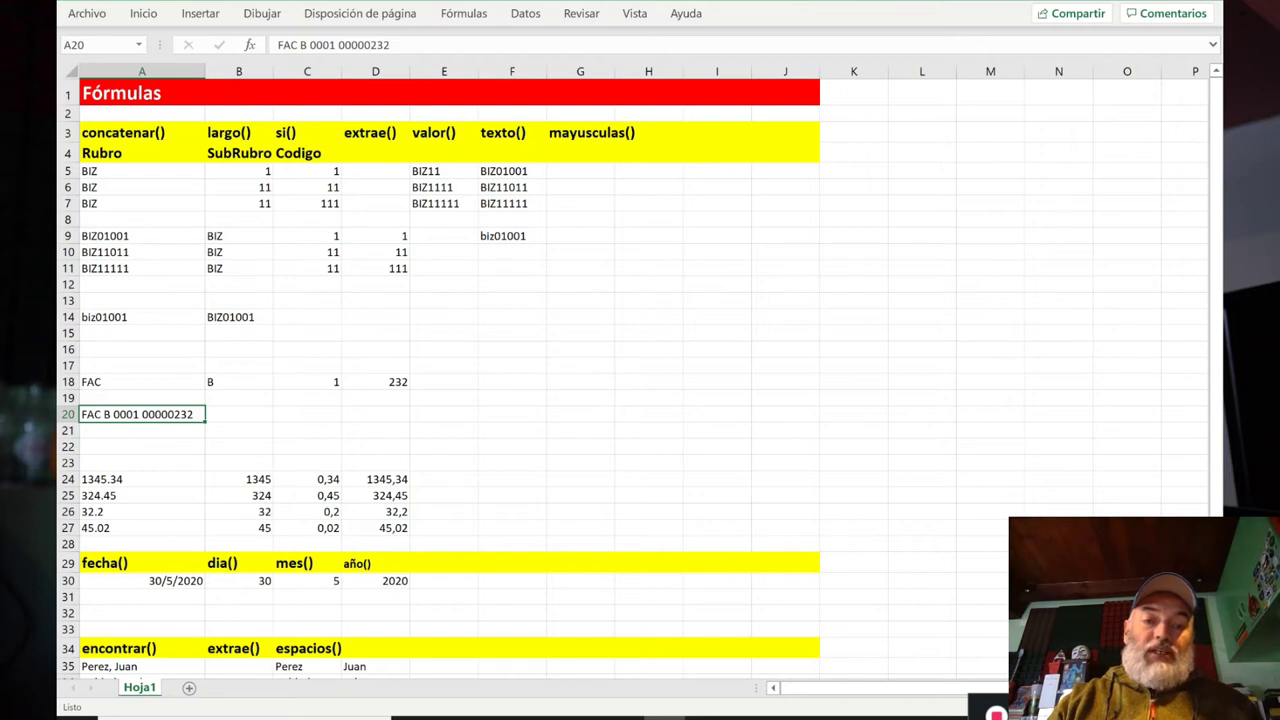
pyautogui.click(493, 383)
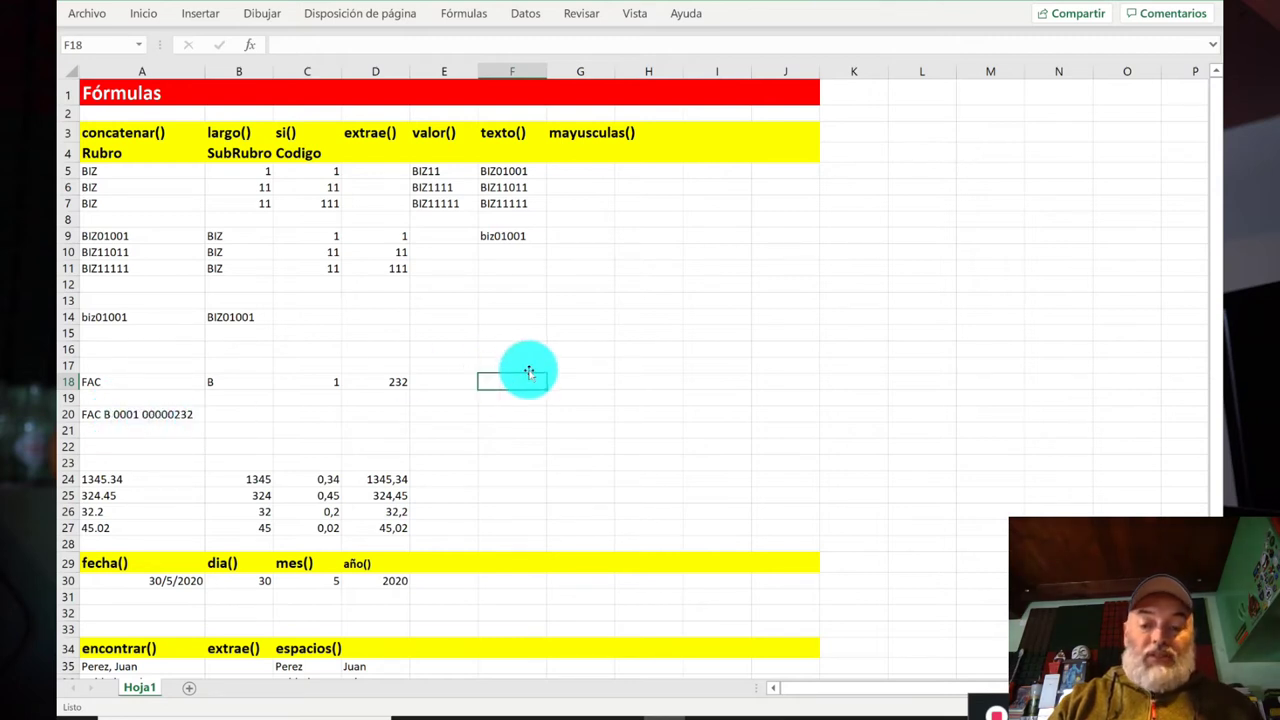
# Step: In F18, build a CONCATENAR of A18, B18 and TEXTO of C18 and D18, space-separated
pyautogui.write('+concatenar(')
pyautogui.press('Left')
pyautogui.press('Left')
pyautogui.press('Left')
pyautogui.press('Left')
pyautogui.press('Left')
pyautogui.write(';')
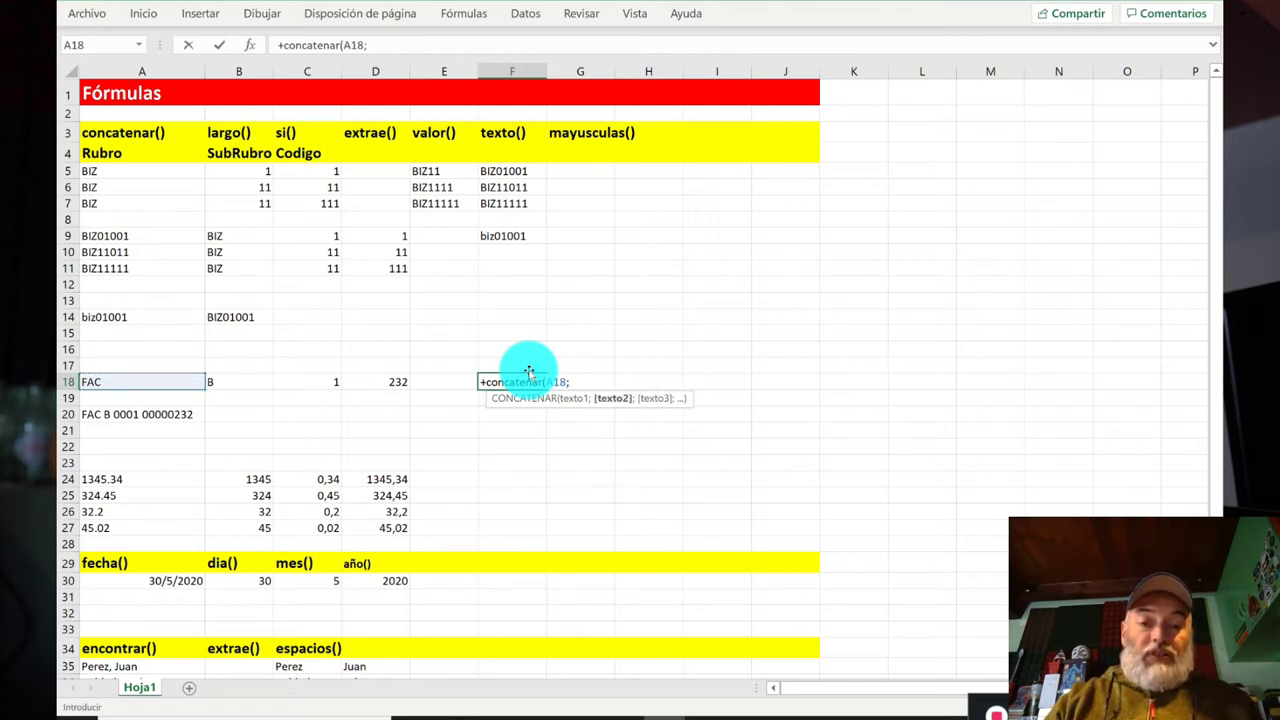
pyautogui.write(';')
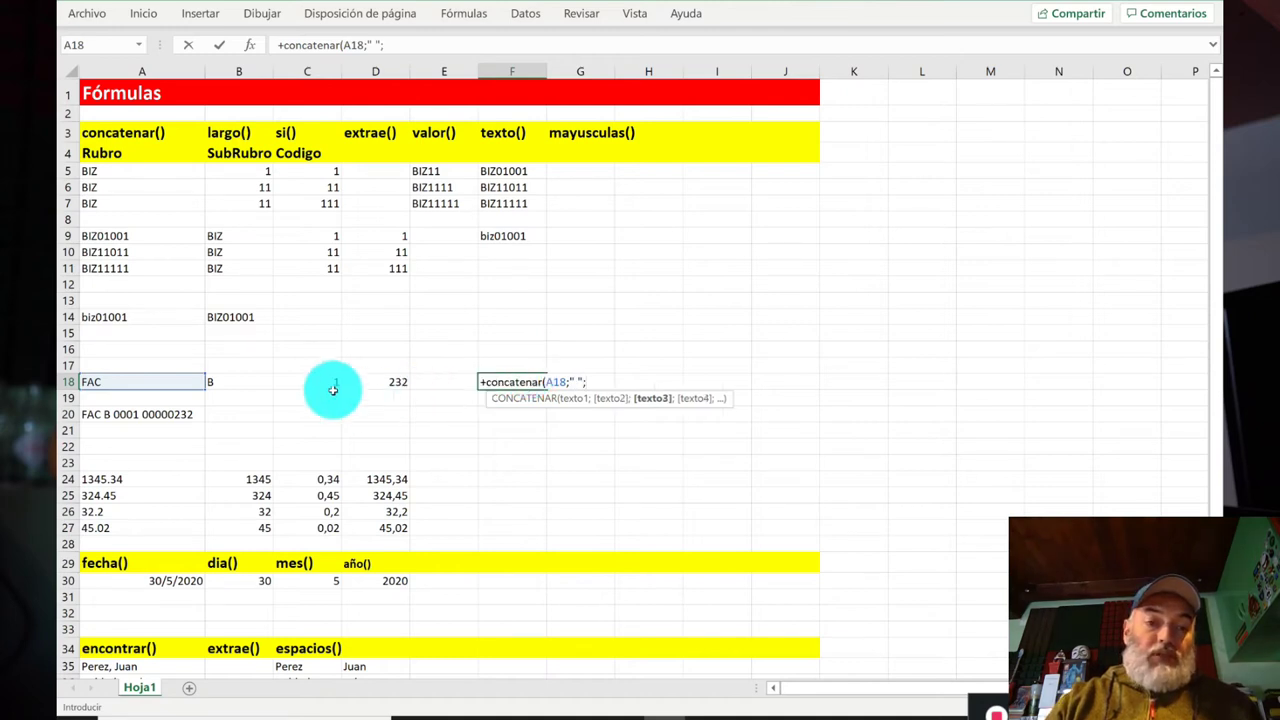
pyautogui.click(257, 381)
pyautogui.write(';" ";')
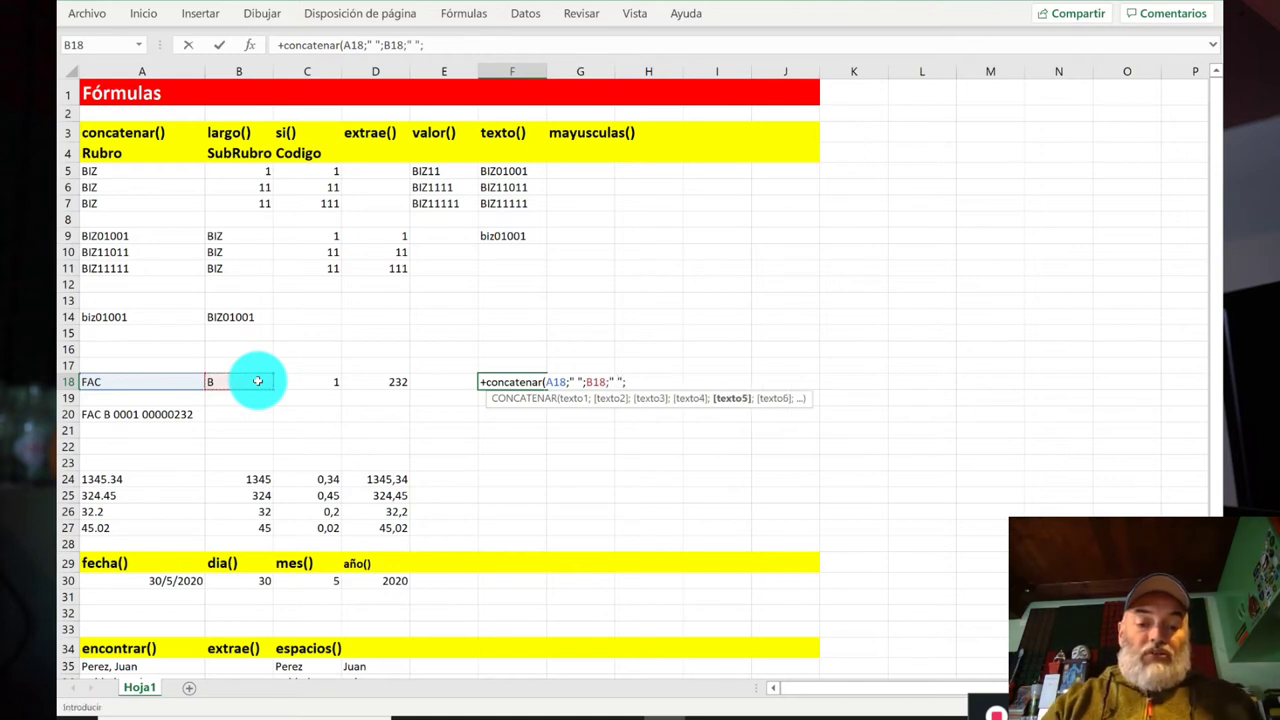
pyautogui.write('texto')
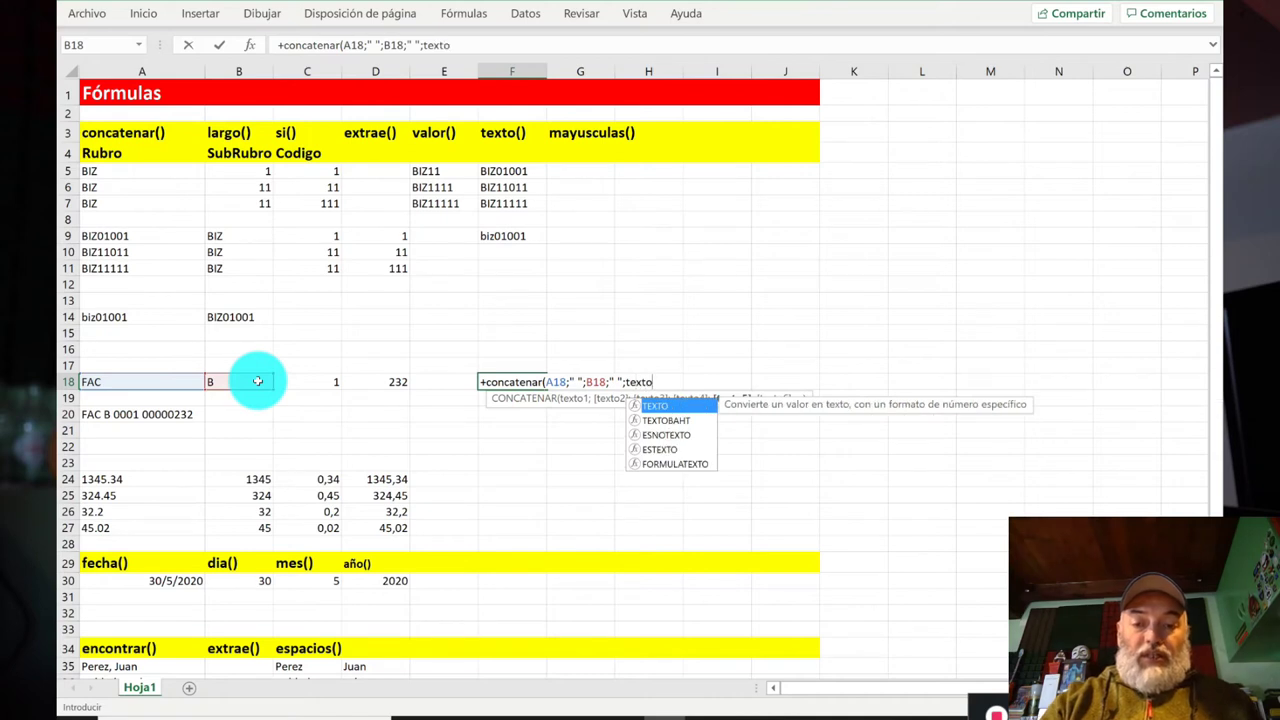
pyautogui.write('(')
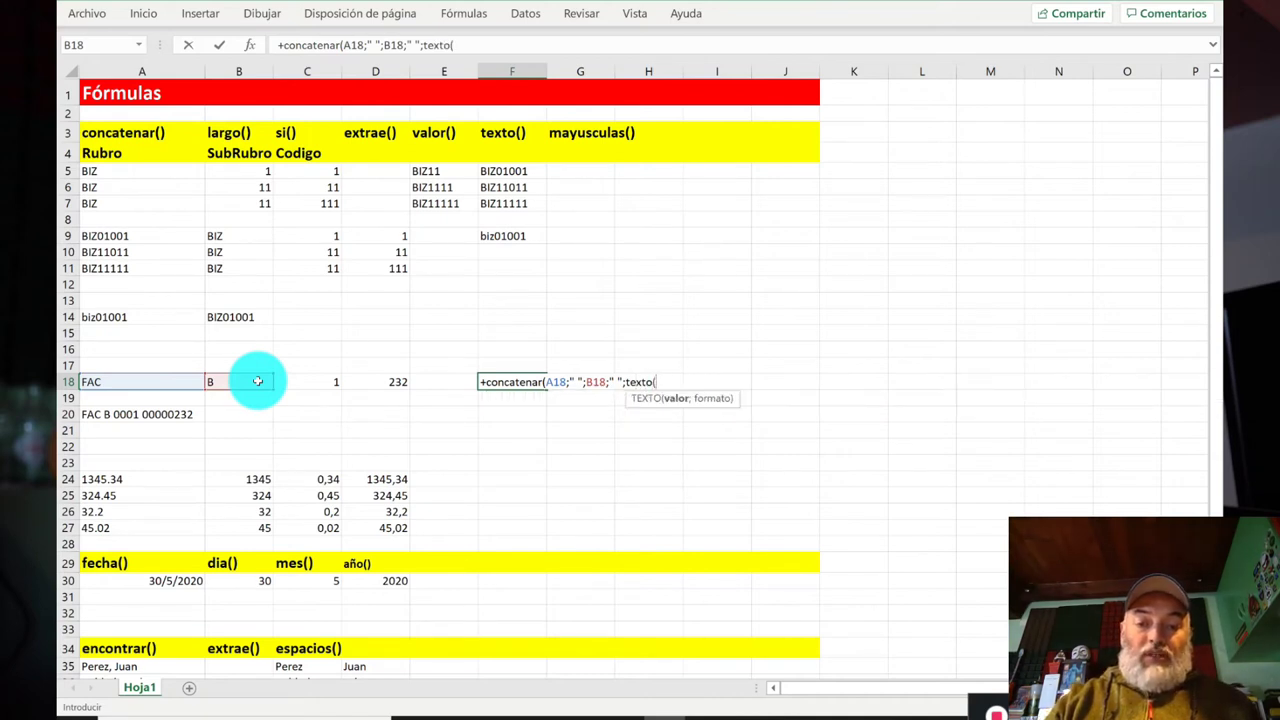
pyautogui.click(316, 385)
pyautogui.write(';')
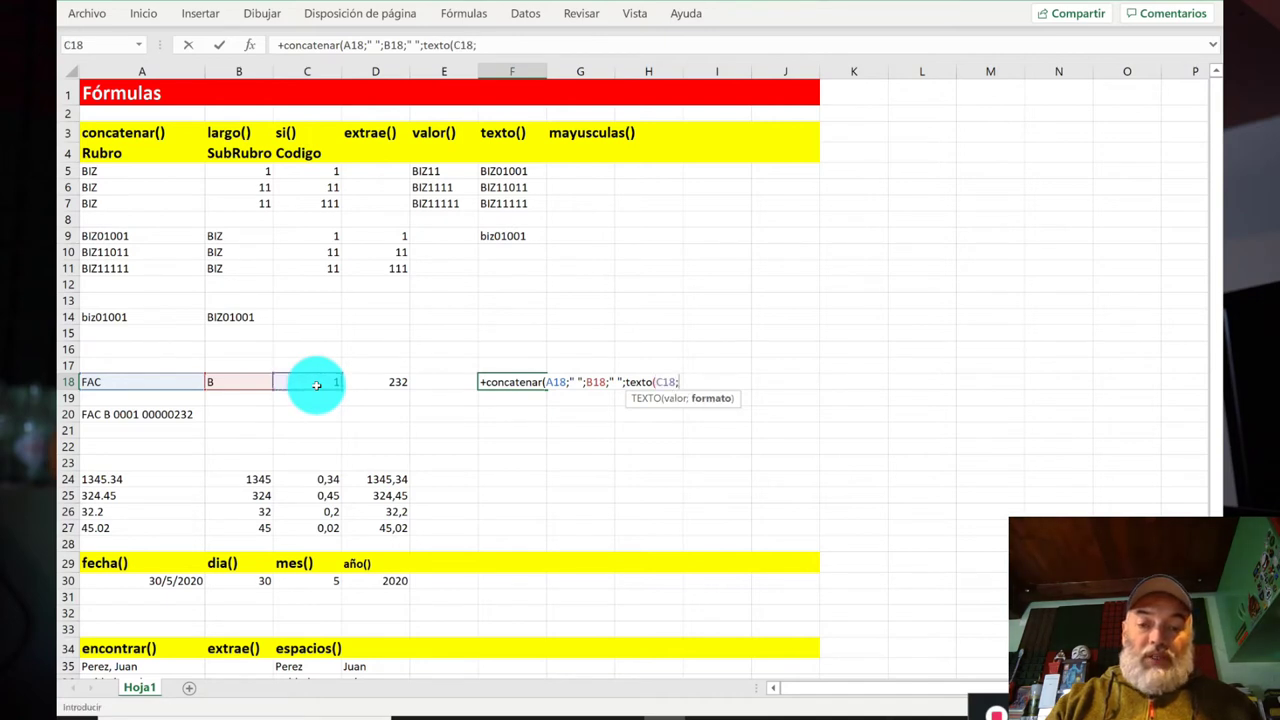
pyautogui.write('000')
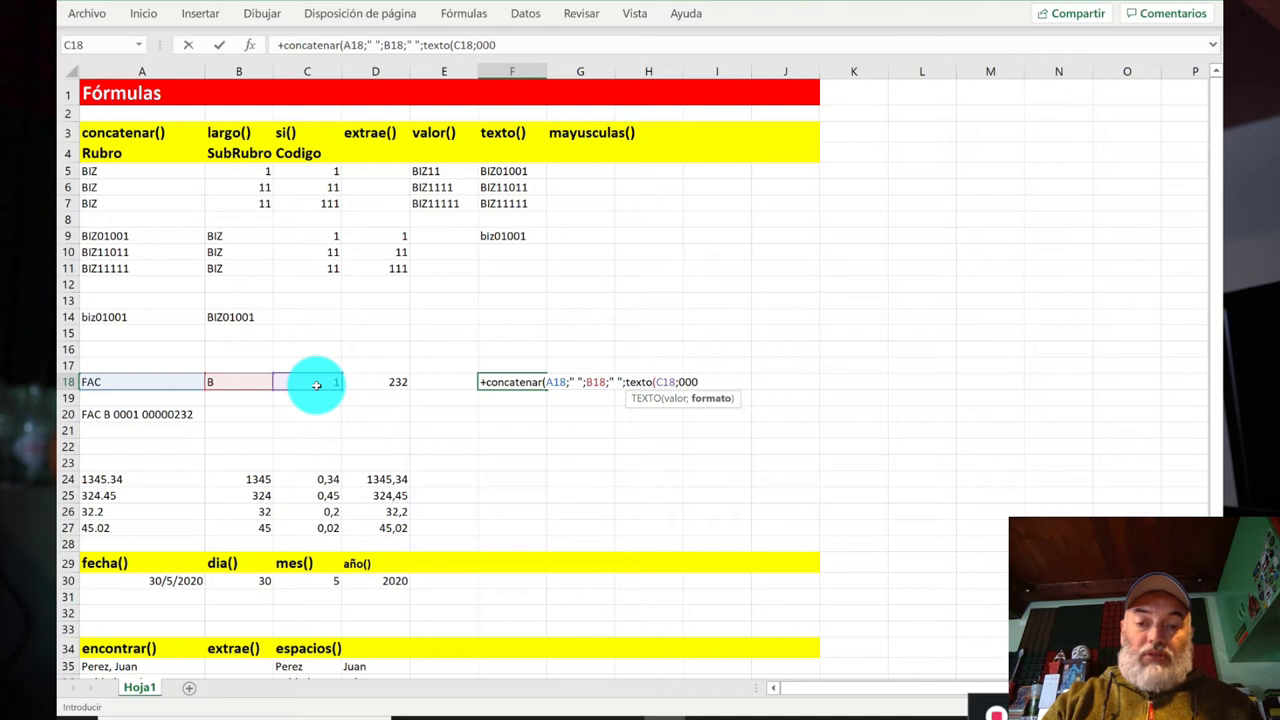
pyautogui.write('0')
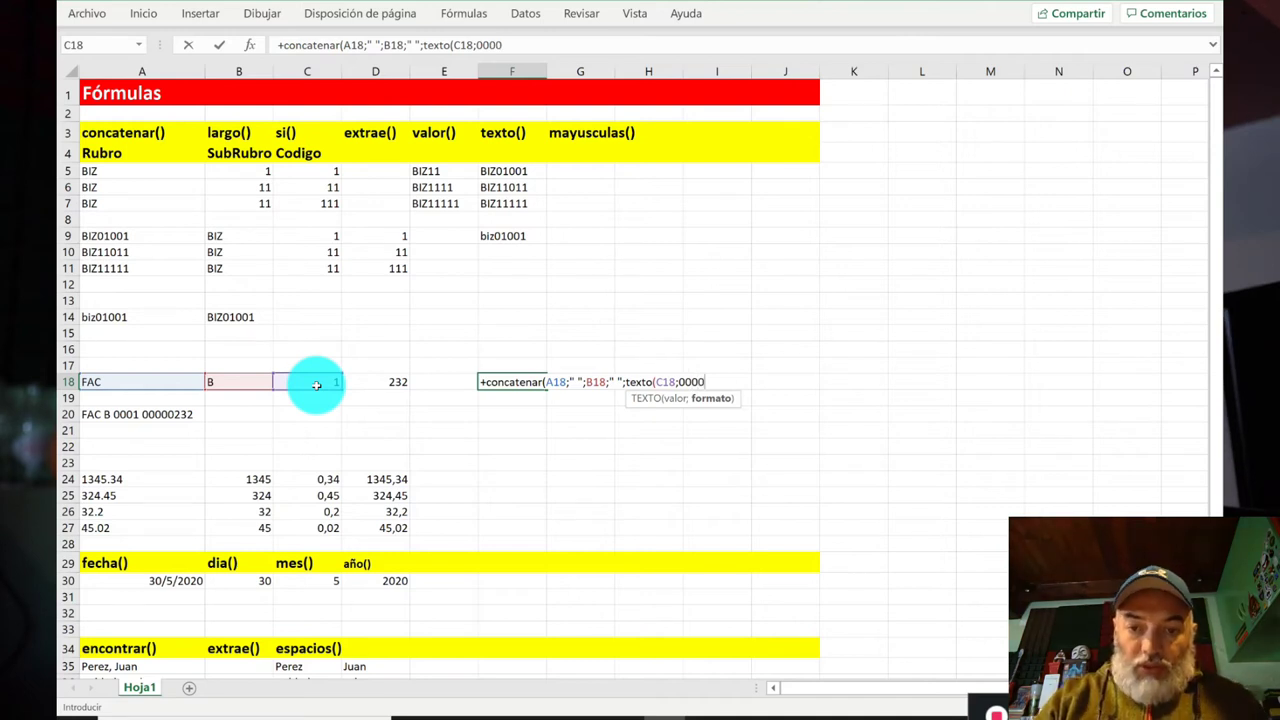
pyautogui.write(');')
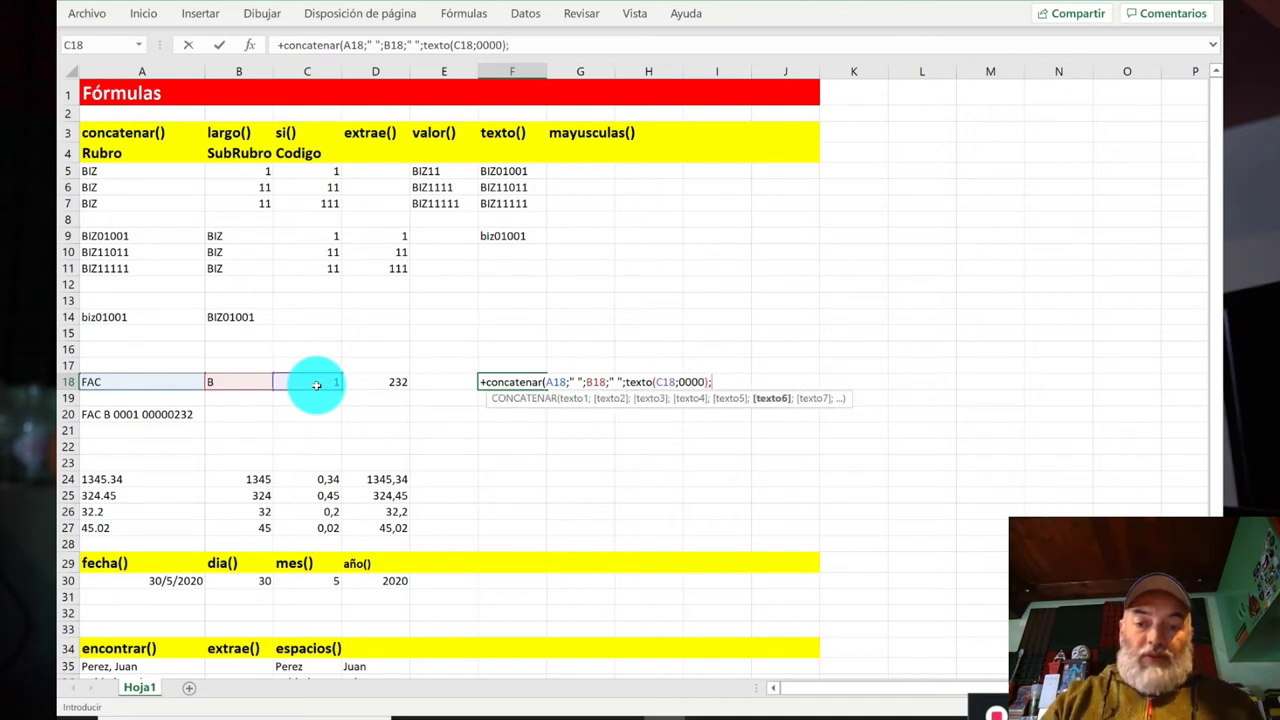
pyautogui.write('" ";texto(')
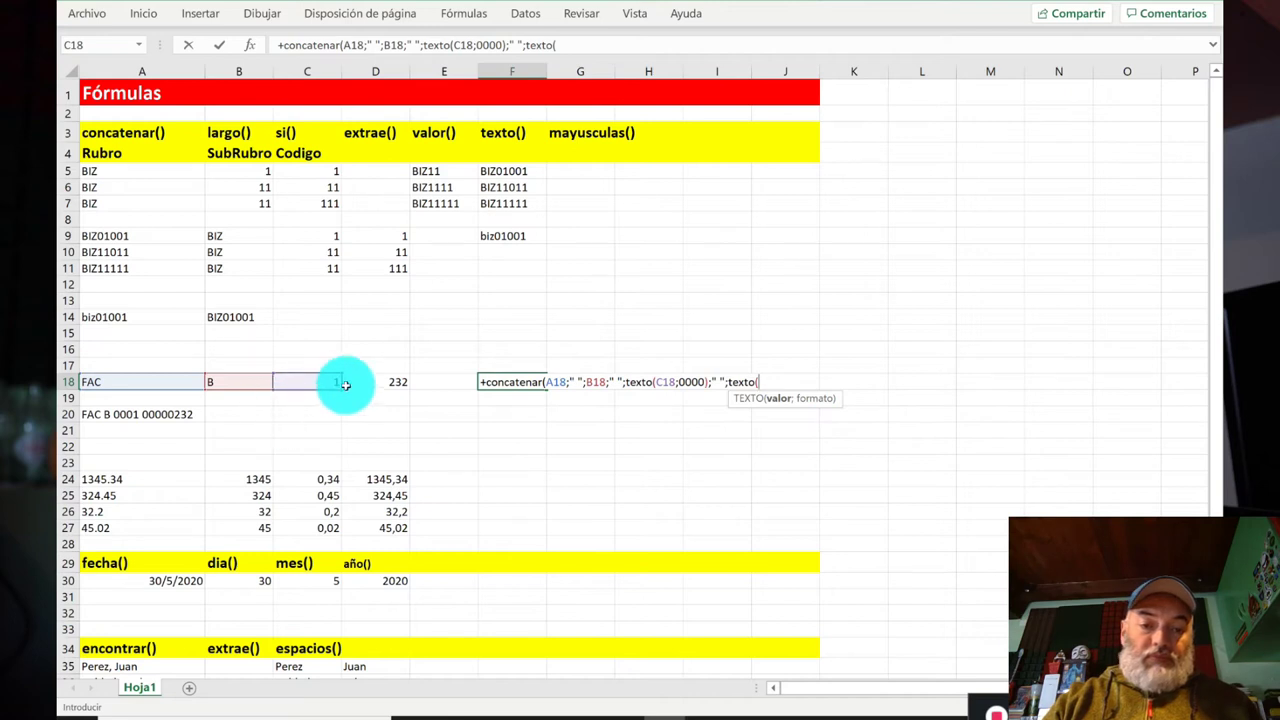
pyautogui.click(363, 386)
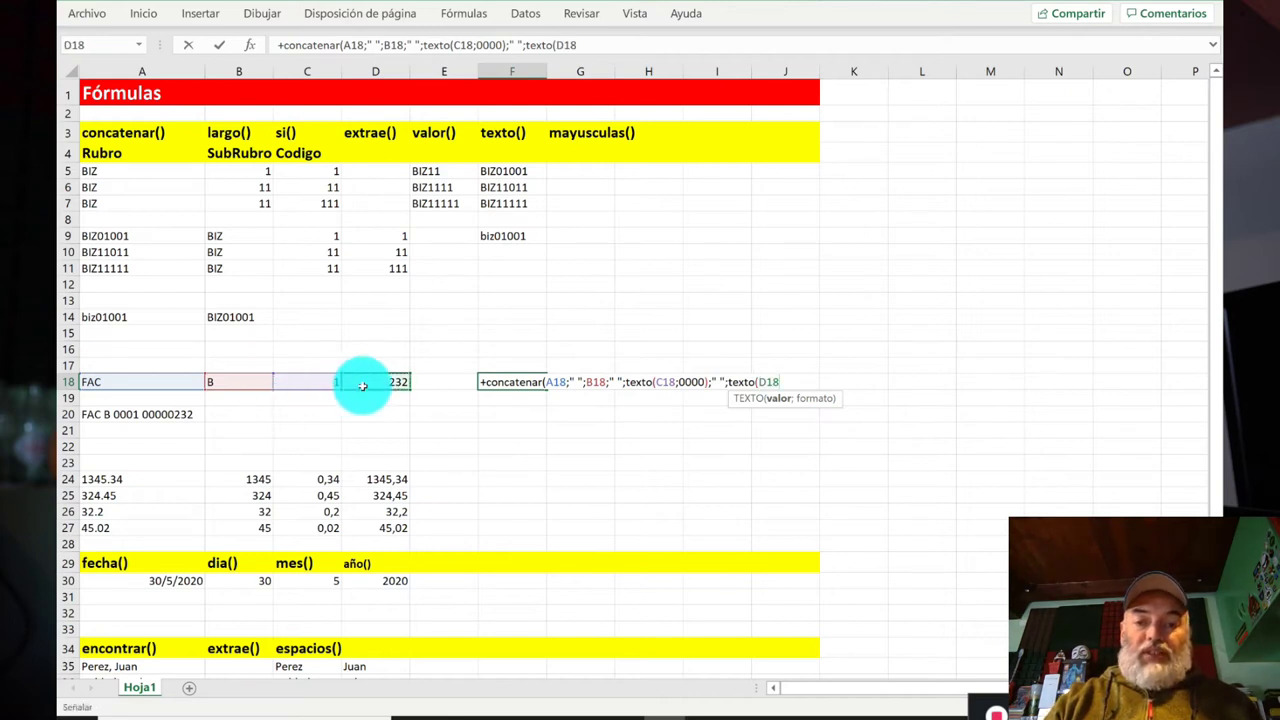
pyautogui.write(';')
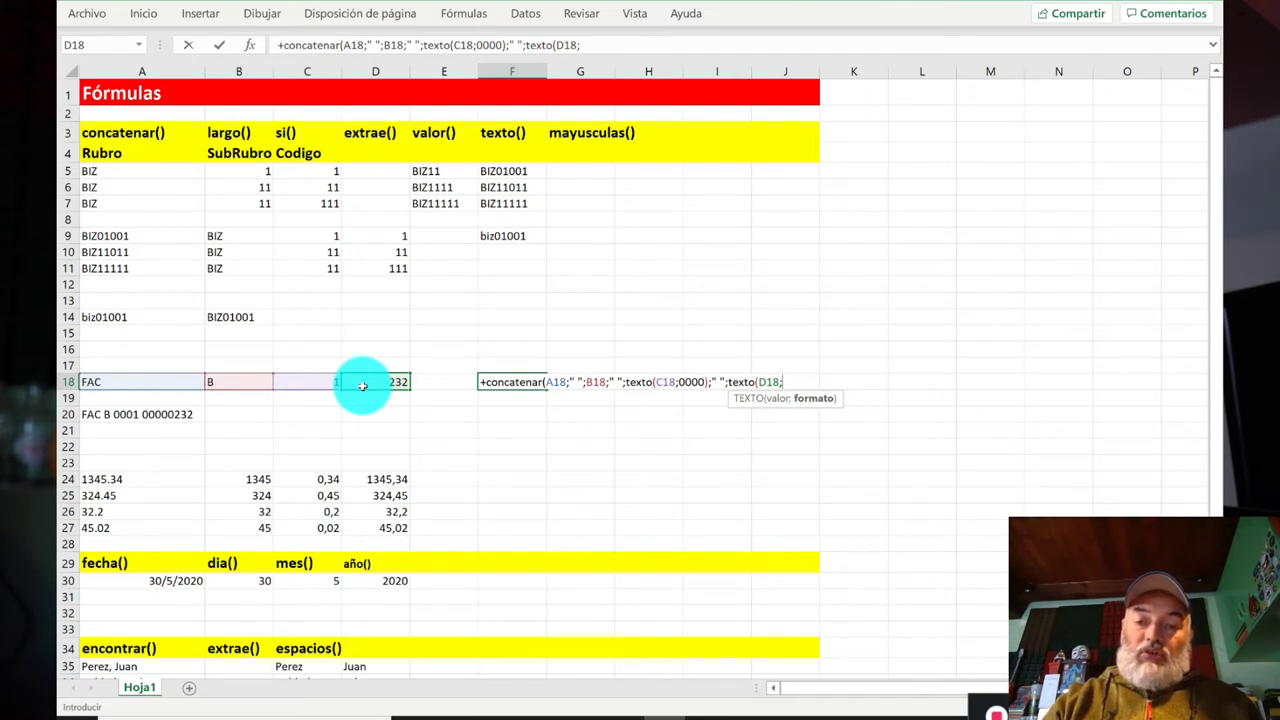
pyautogui.write('0000')
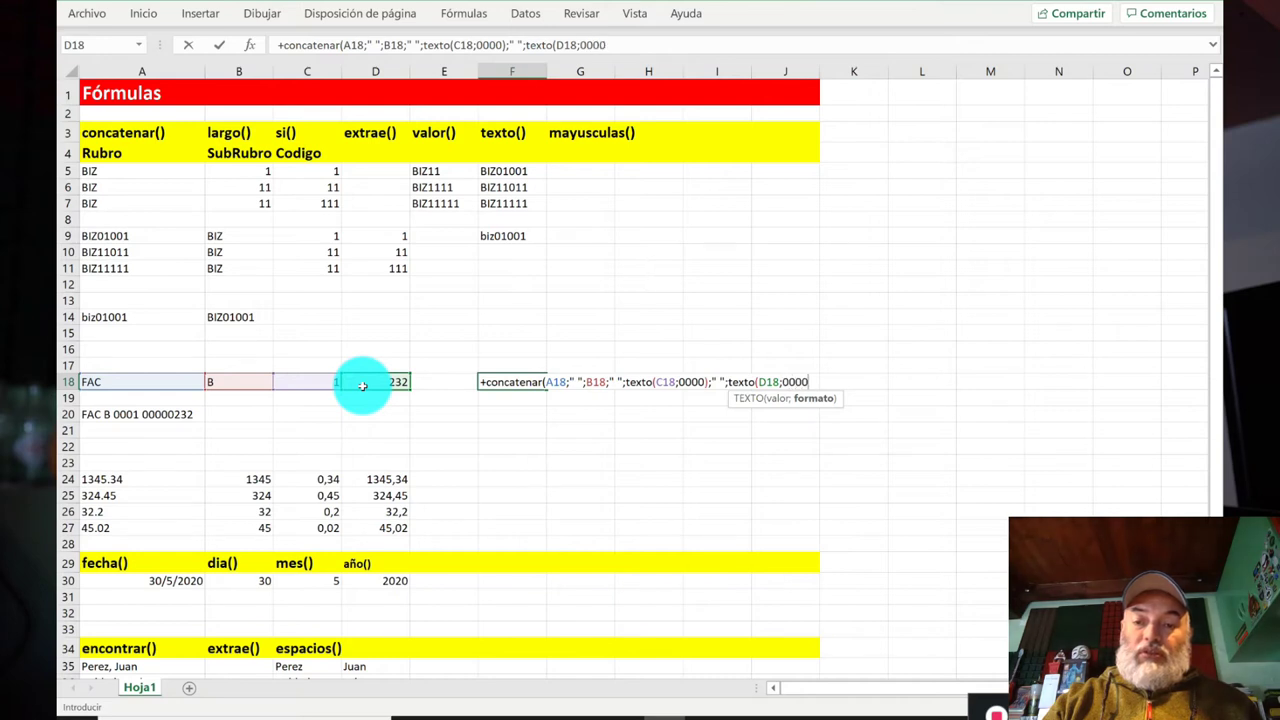
pyautogui.write('0000')
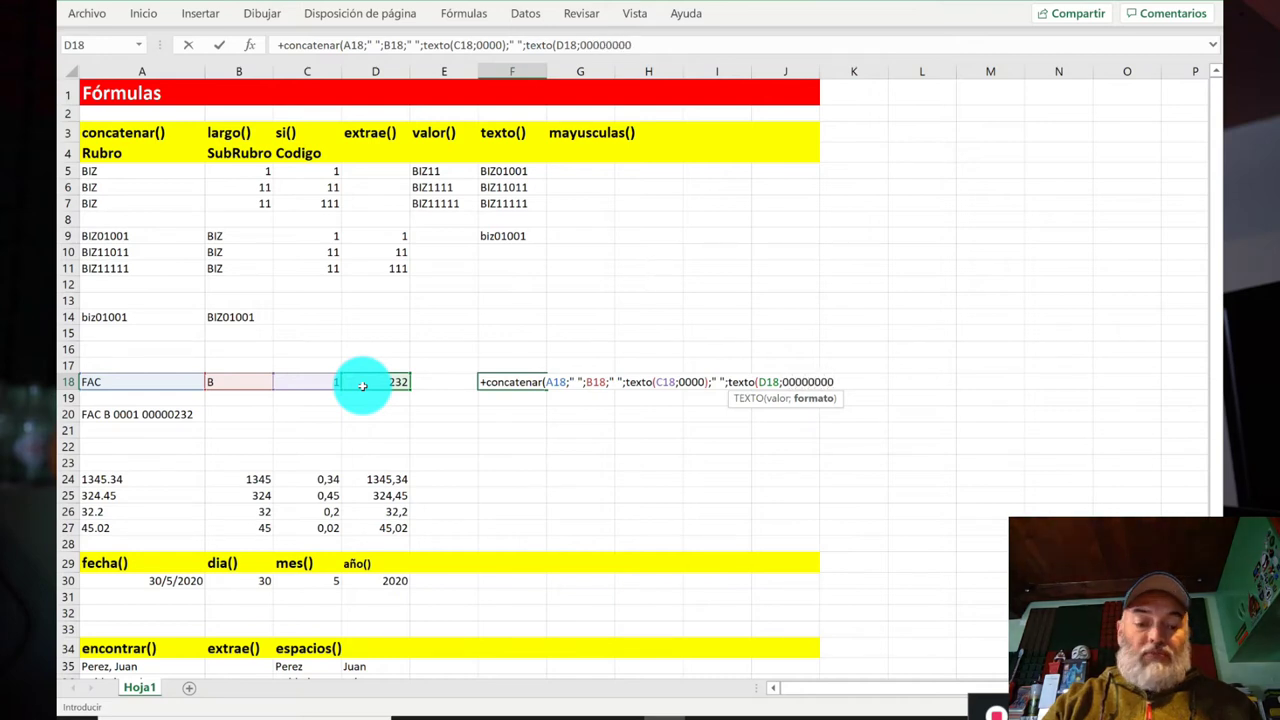
pyautogui.write('"')
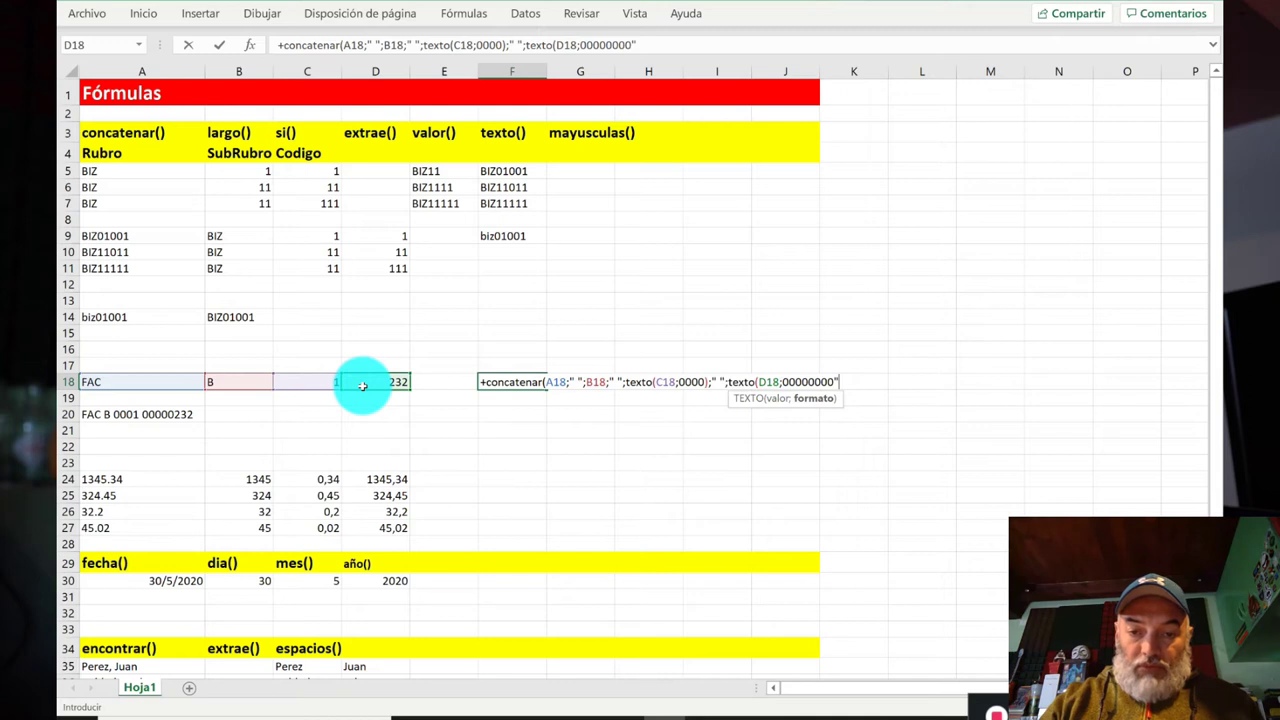
# Step: Fix the quotes around the "0000" and "00000000" formats, then commit and accept Excel's correction
pyautogui.click(784, 381)
pyautogui.write('"')
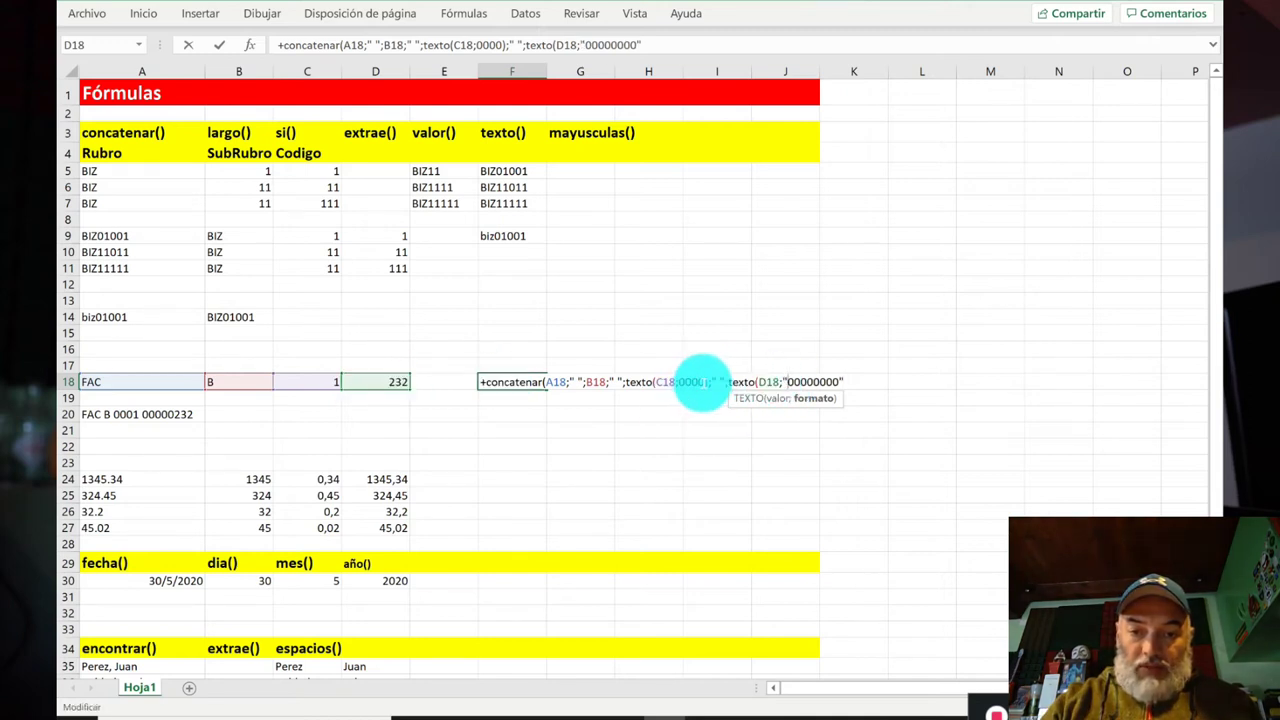
pyautogui.click(702, 381)
pyautogui.write('" ')
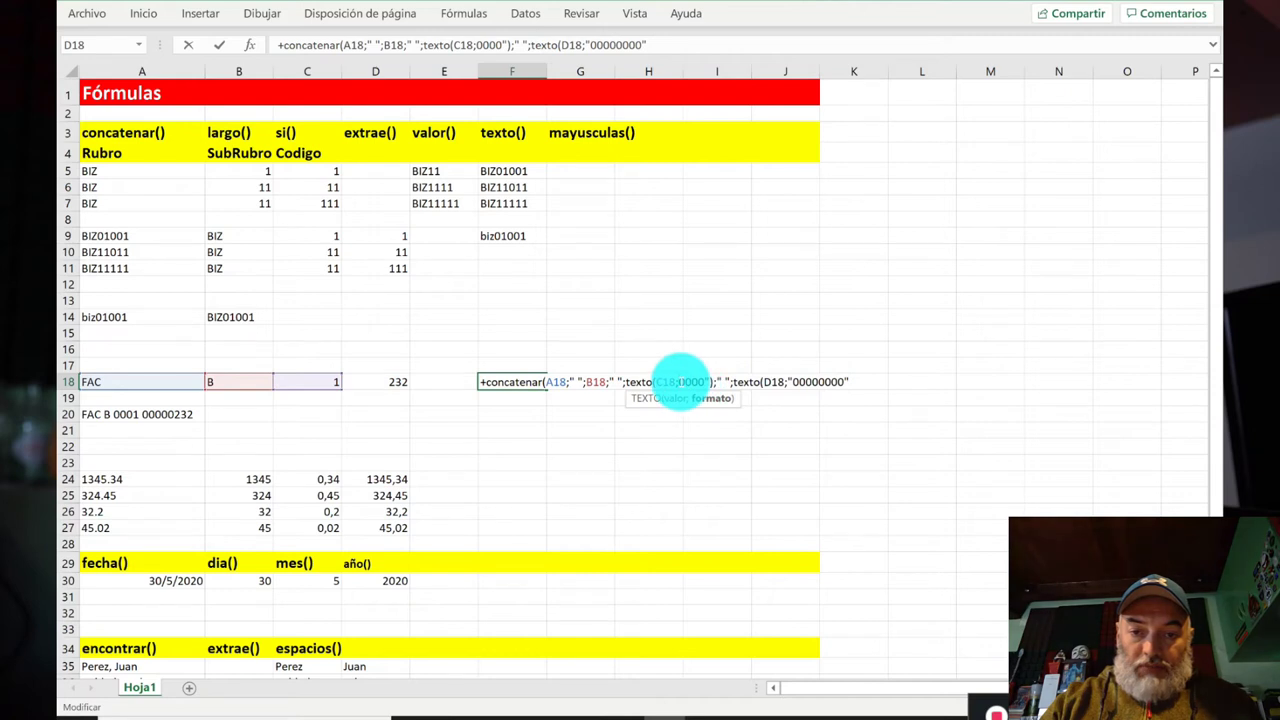
pyautogui.write('"')
pyautogui.click(856, 381)
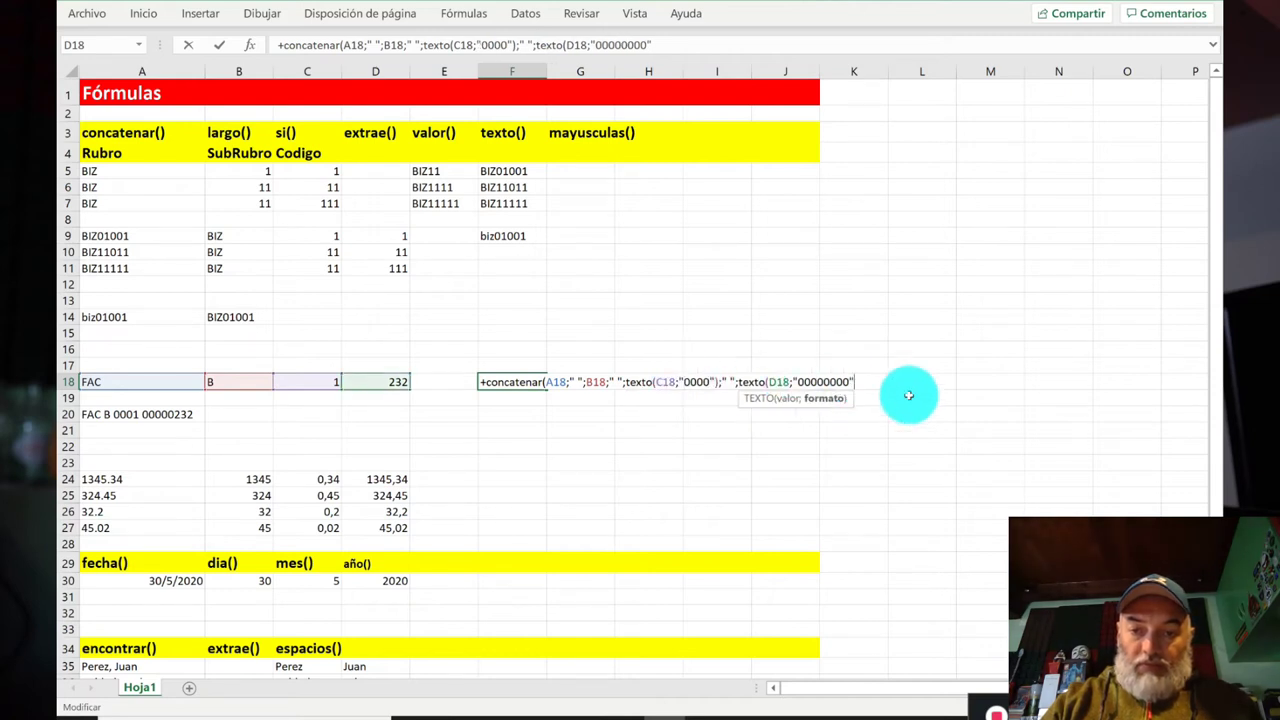
pyautogui.write(')')
pyautogui.press('Return')
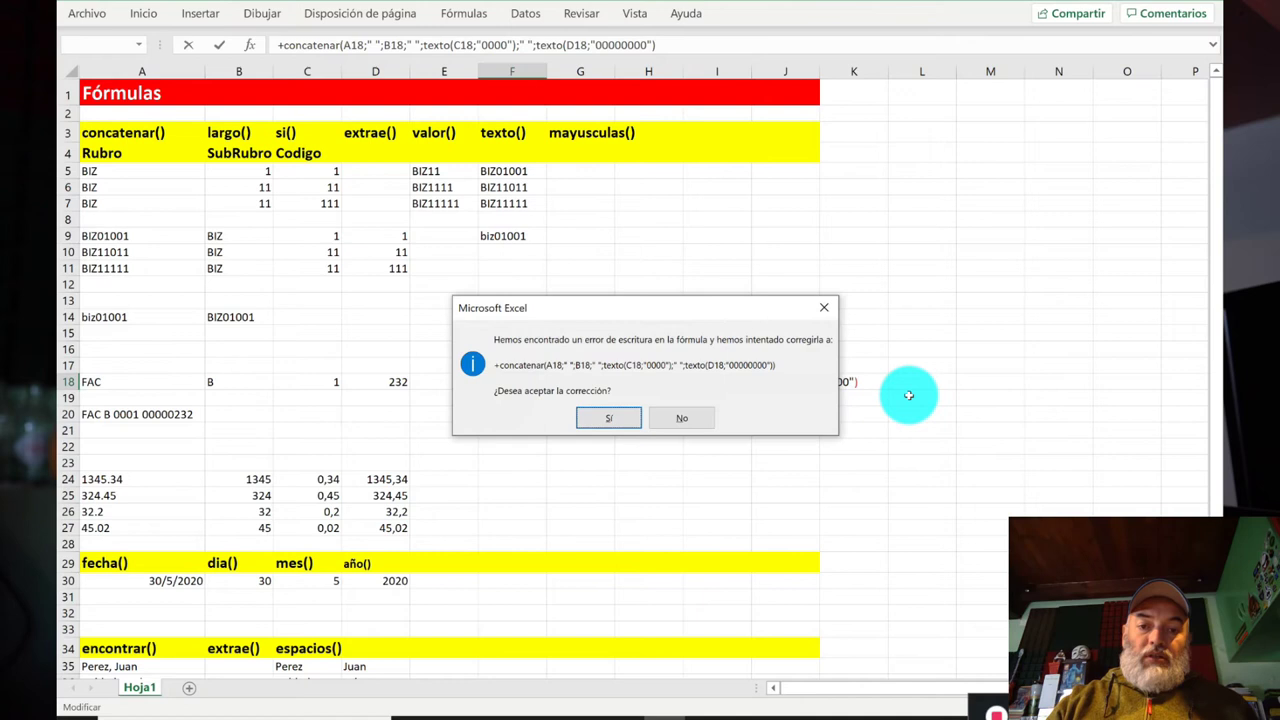
pyautogui.press('Return')
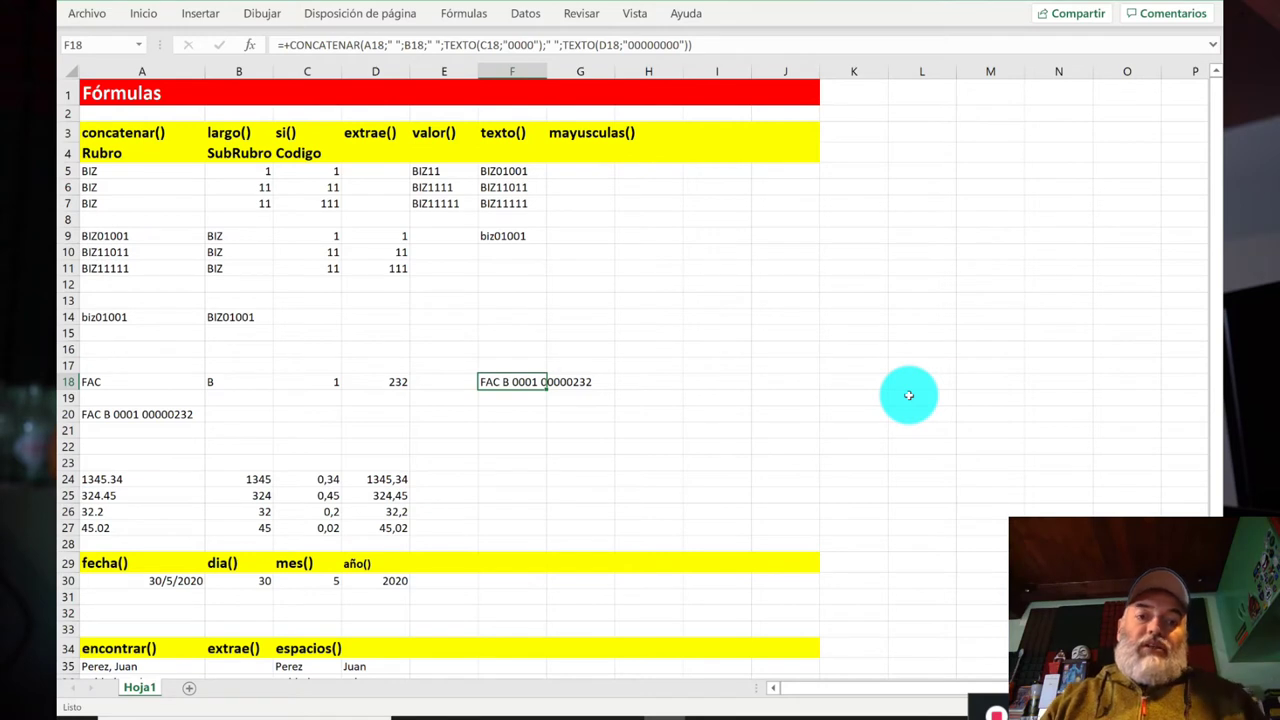
pyautogui.press('Left')
pyautogui.press('Left')
pyautogui.press('Right')
pyautogui.press('Right')
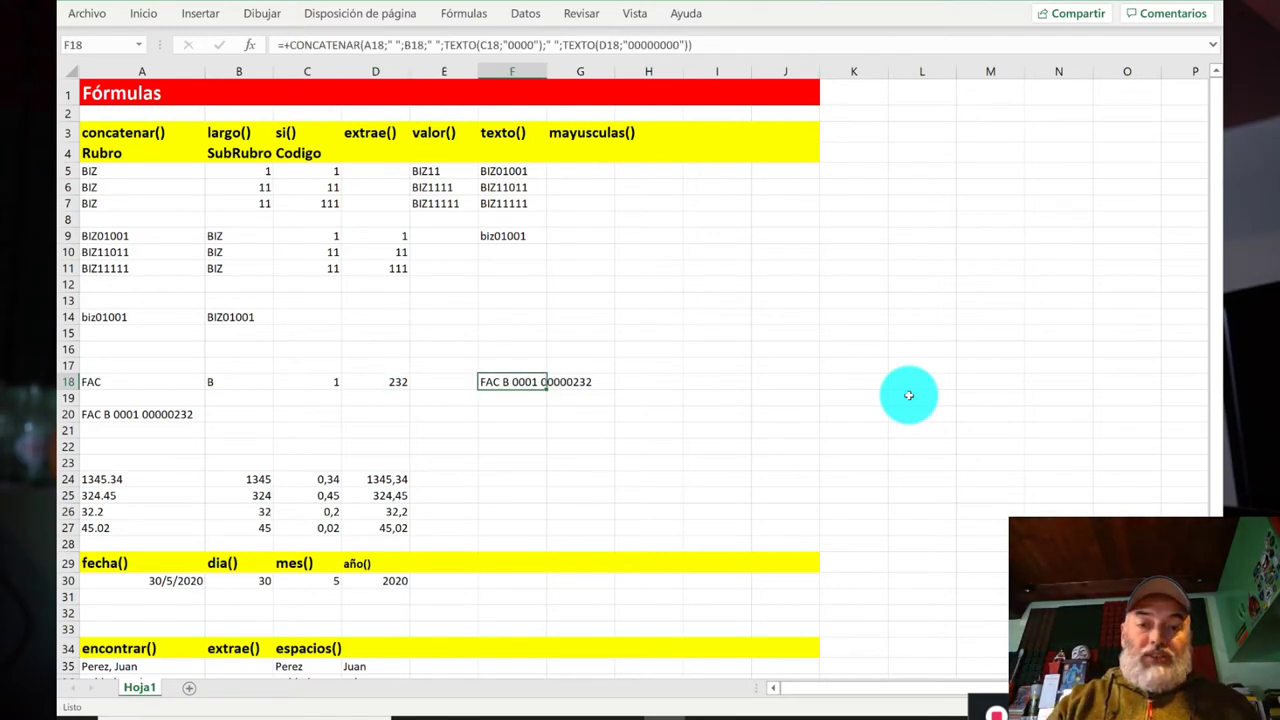
pyautogui.doubleClick(546, 72)
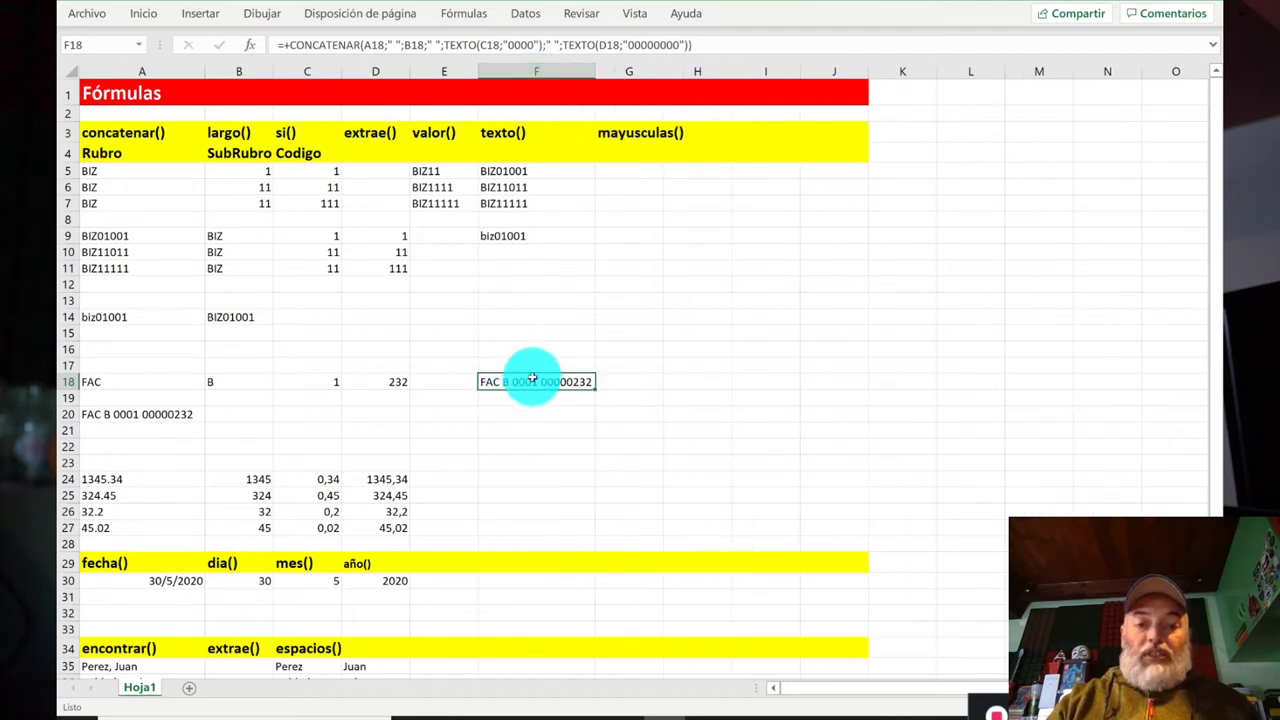
pyautogui.click(163, 418)
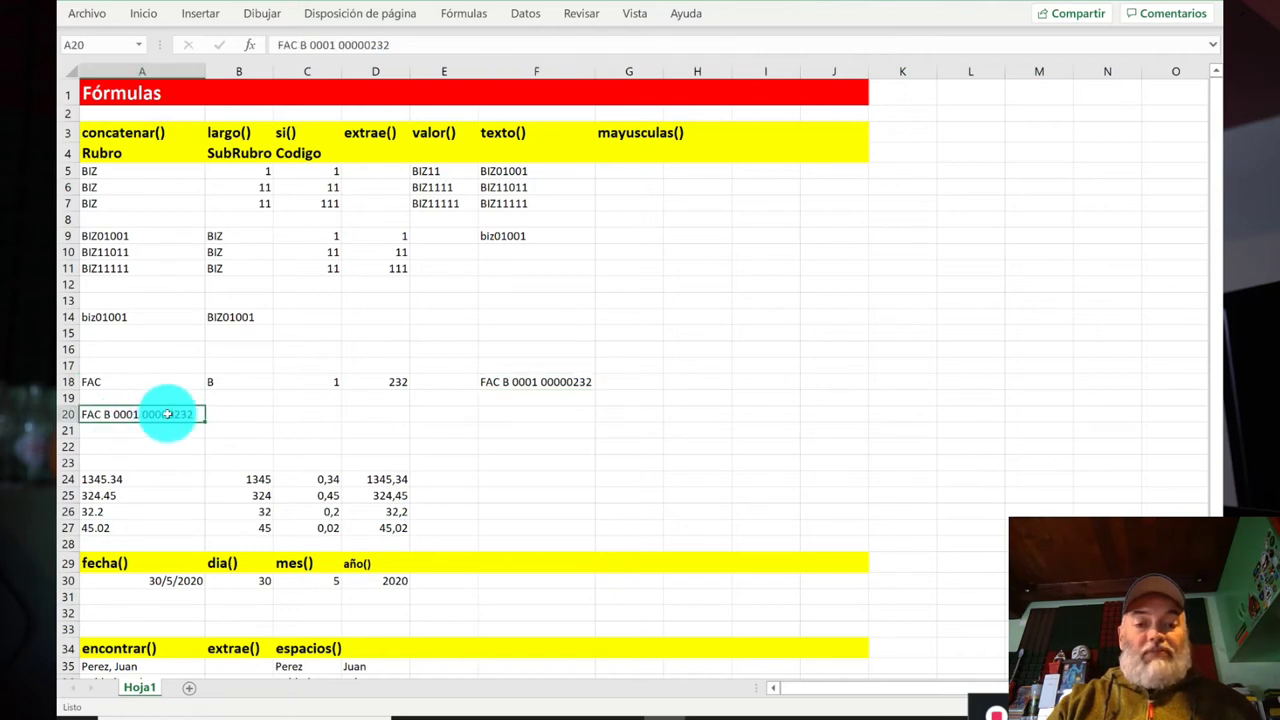
pyautogui.click(531, 380)
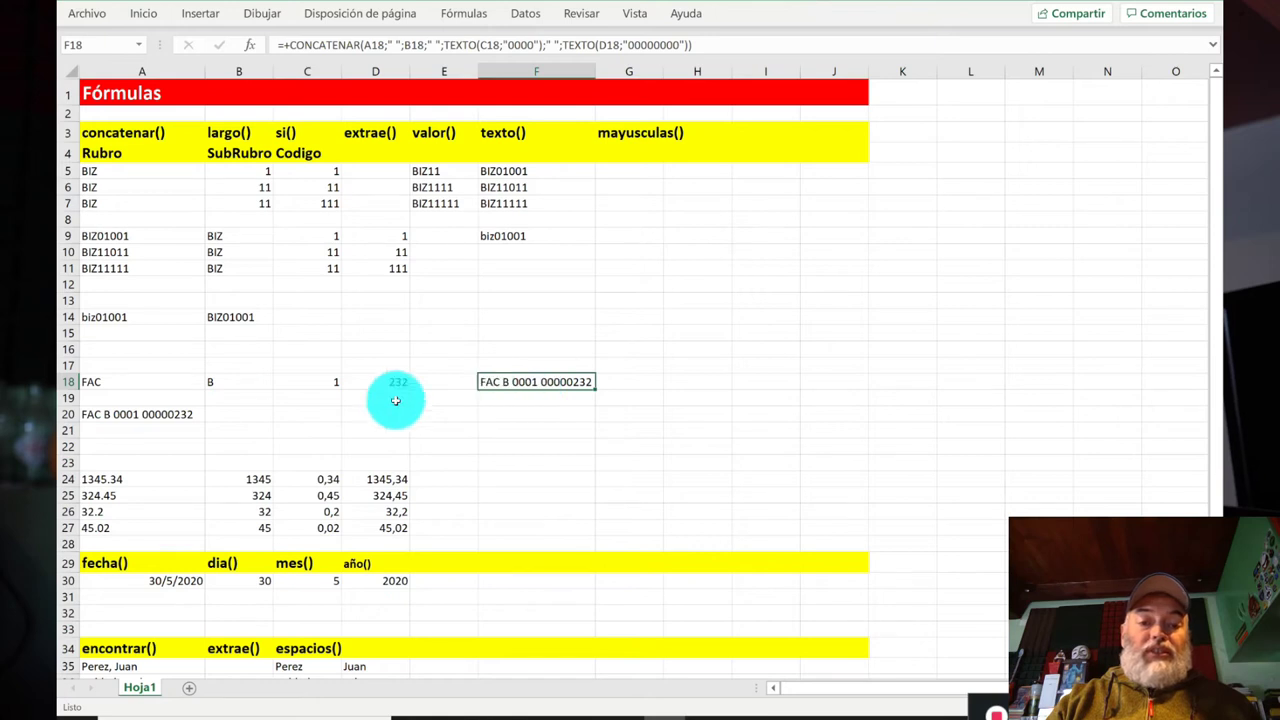
# Step: Compare C18's 1 and D18's 232 against the F18 formula
pyautogui.click(326, 382)
pyautogui.click(365, 382)
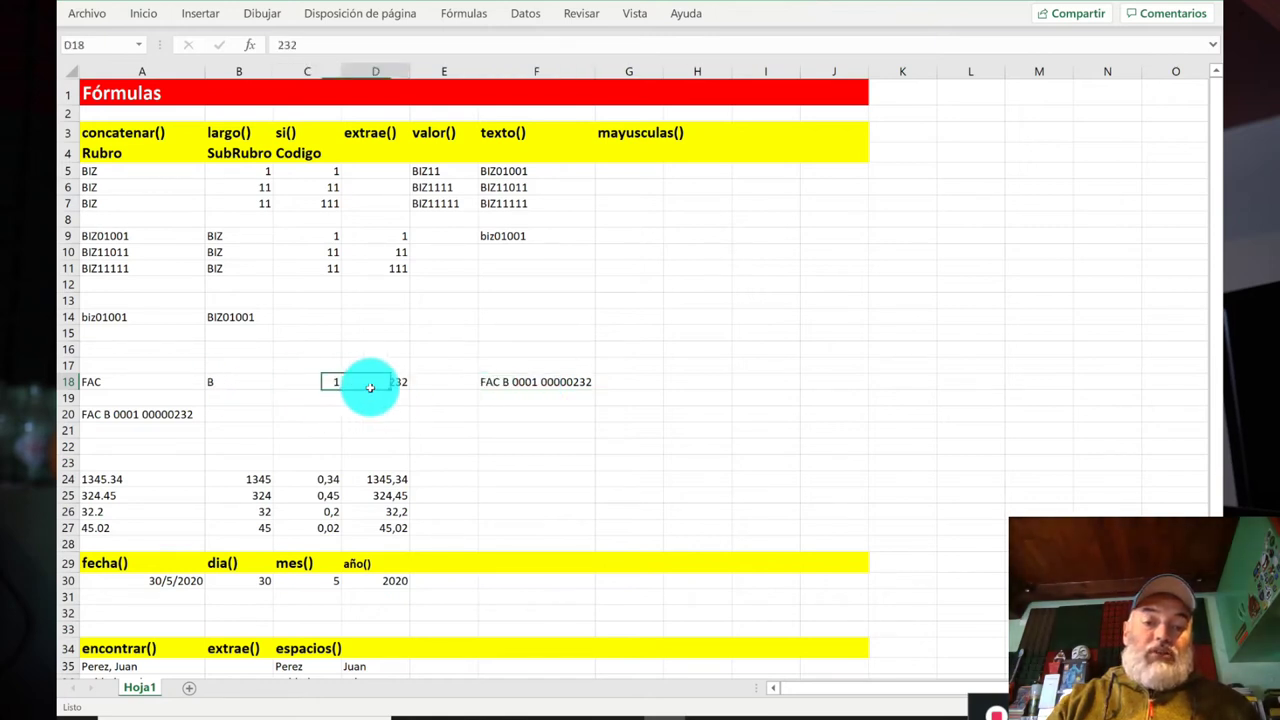
pyautogui.click(320, 383)
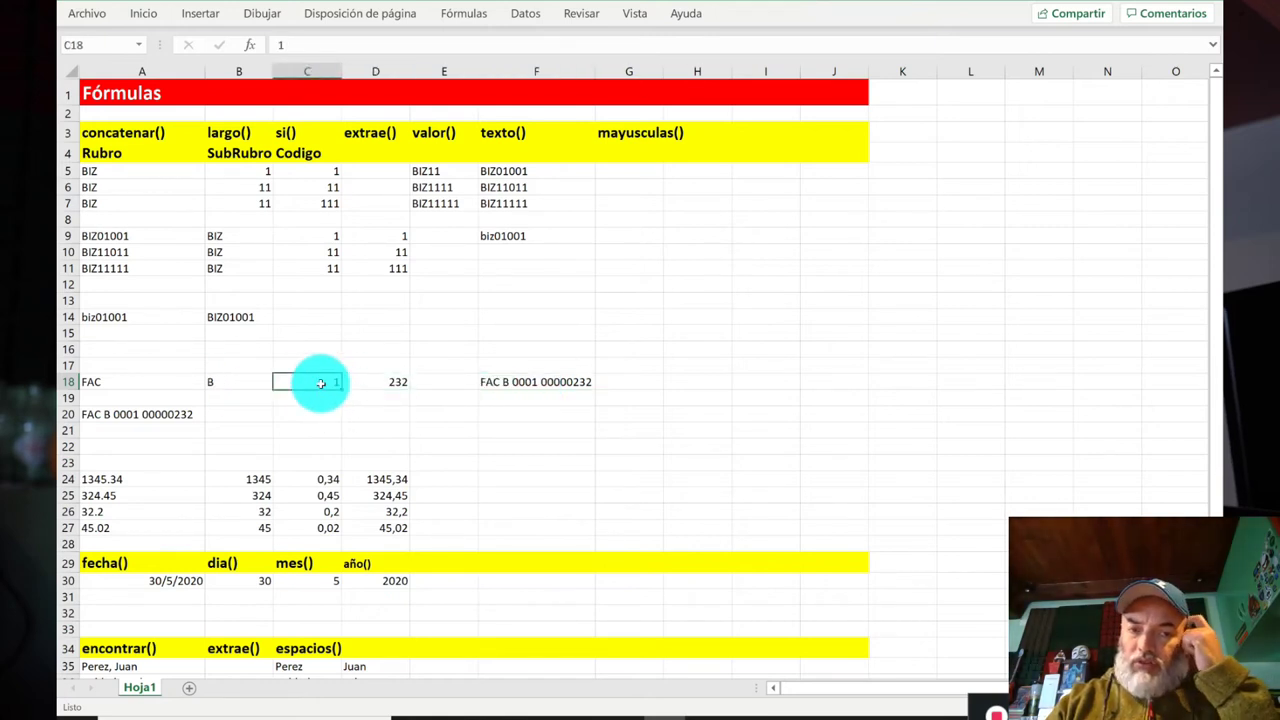
pyautogui.click(395, 381)
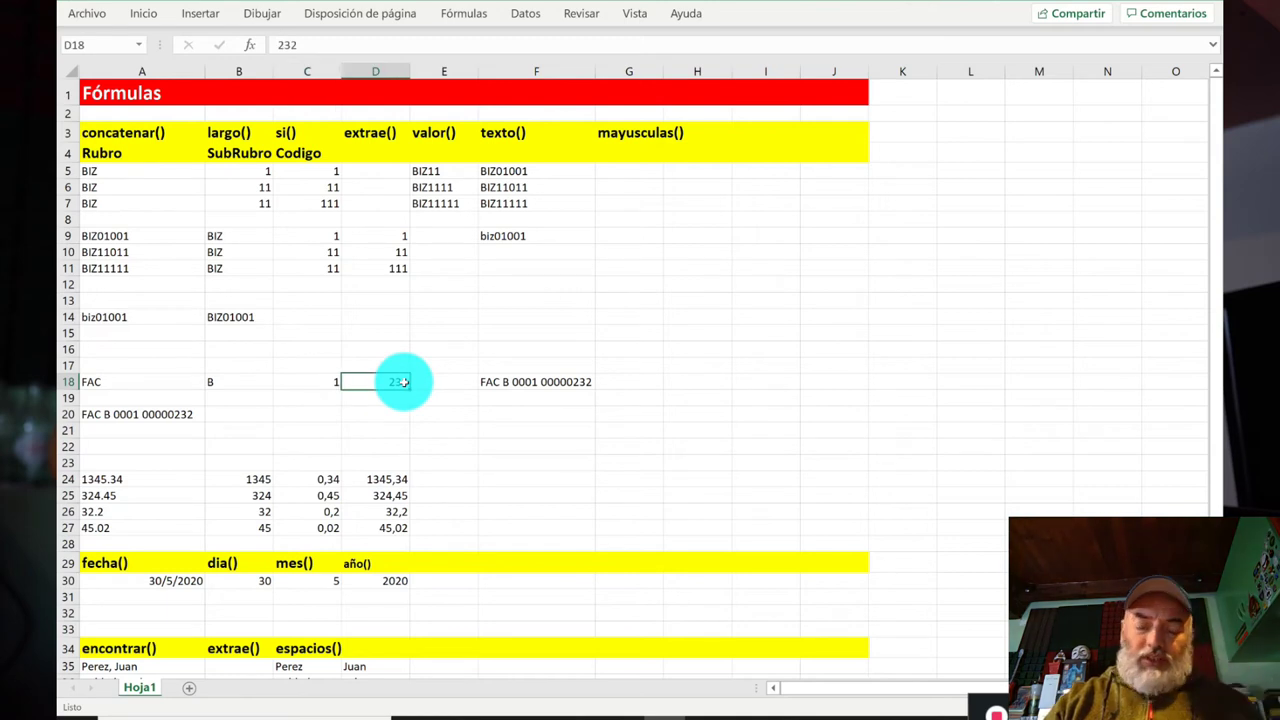
pyautogui.click(569, 381)
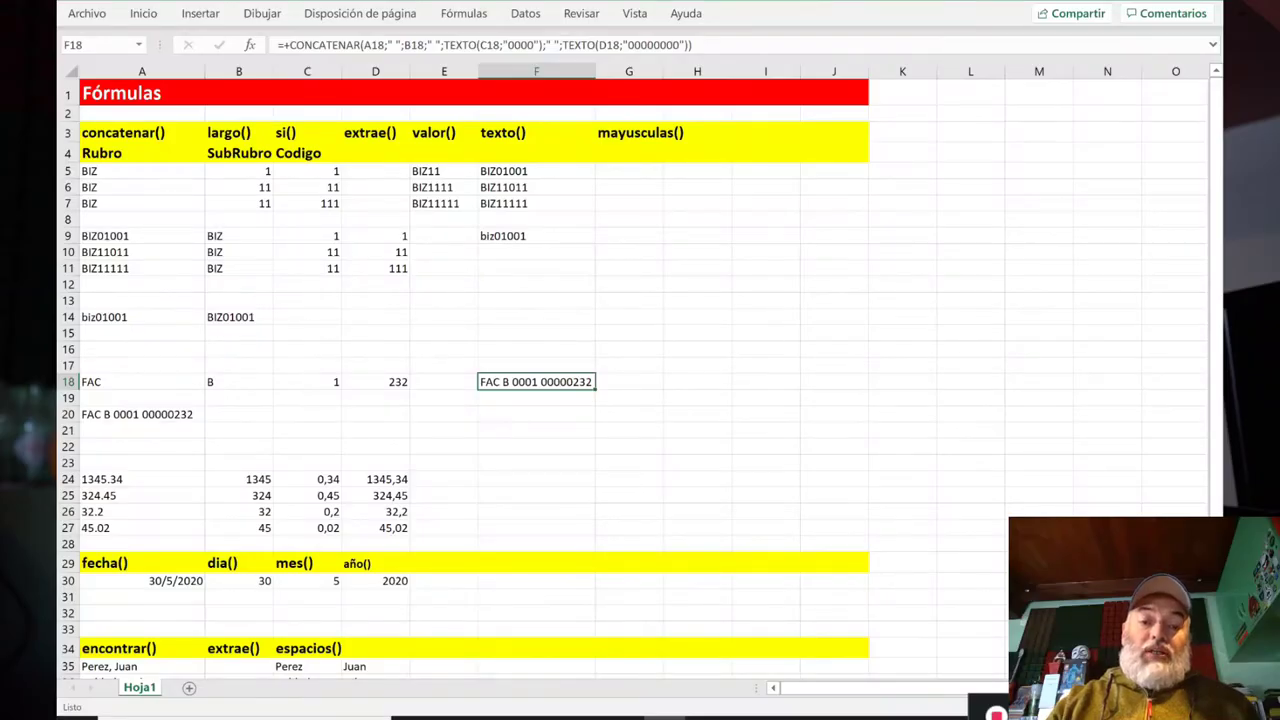
# Step: Walk through row 18's source cells and down to row 20's invoice code
pyautogui.press('Left')
pyautogui.press('Left')
pyautogui.press('Left')
pyautogui.press('Right')
pyautogui.press('Right')
pyautogui.press('Right')
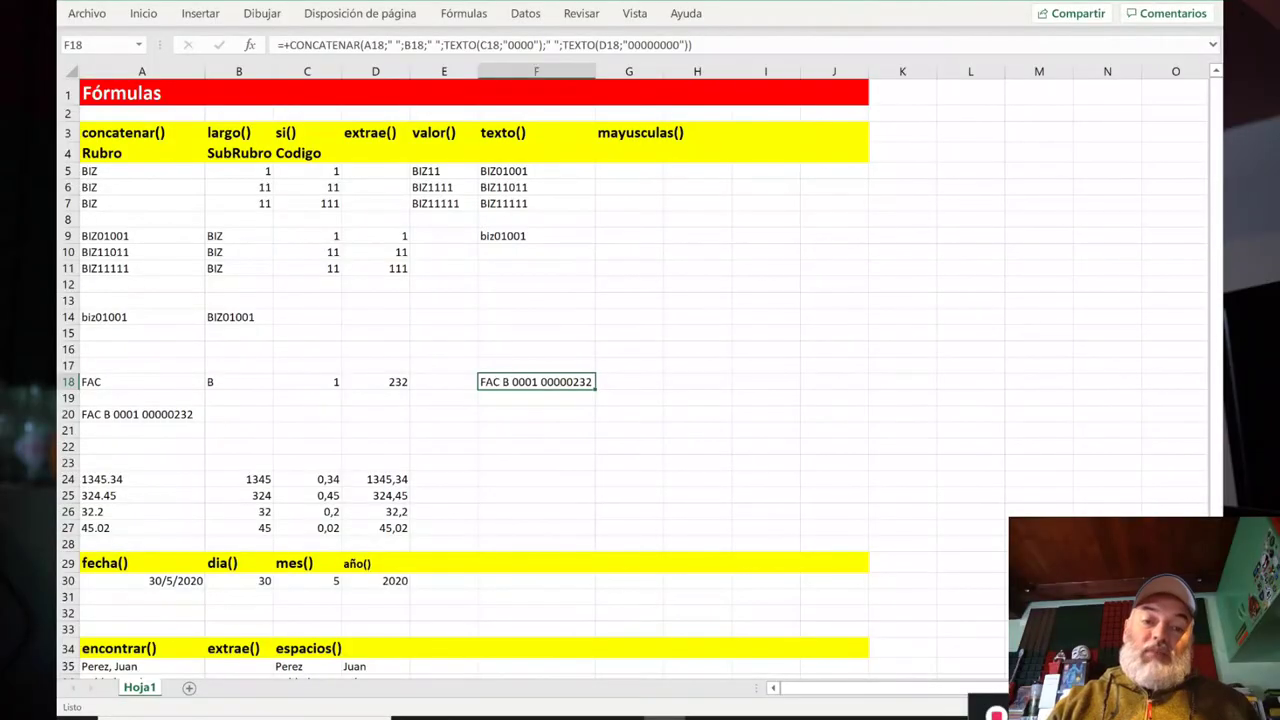
pyautogui.press('Left')
pyautogui.press('Left')
pyautogui.press('Left')
pyautogui.press('Left')
pyautogui.press('Left')
pyautogui.press('Right')
pyautogui.press('Left')
pyautogui.press('Right')
pyautogui.press('Right')
pyautogui.press('Right')
pyautogui.press('Right')
pyautogui.press('Left')
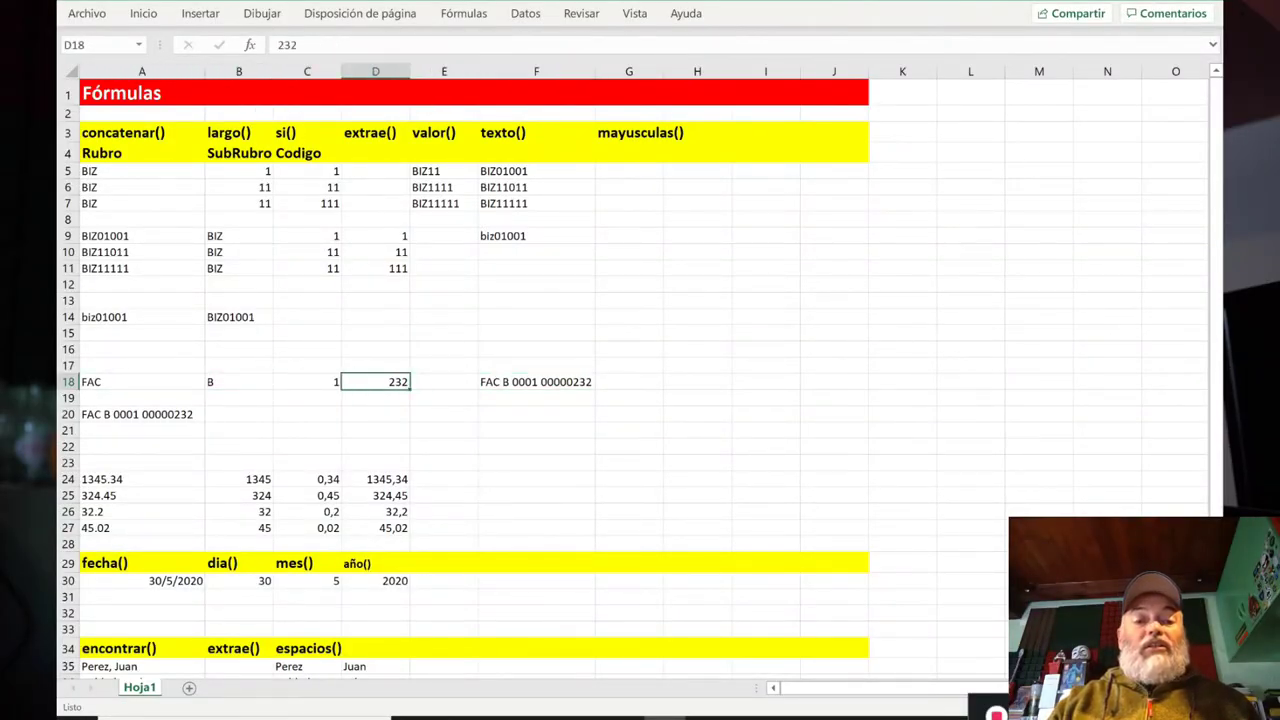
pyautogui.press('Left')
pyautogui.press('Left')
pyautogui.press('Left')
pyautogui.press('Right')
pyautogui.press('Right')
pyautogui.press('Right')
pyautogui.press('Right')
pyautogui.press('Right')
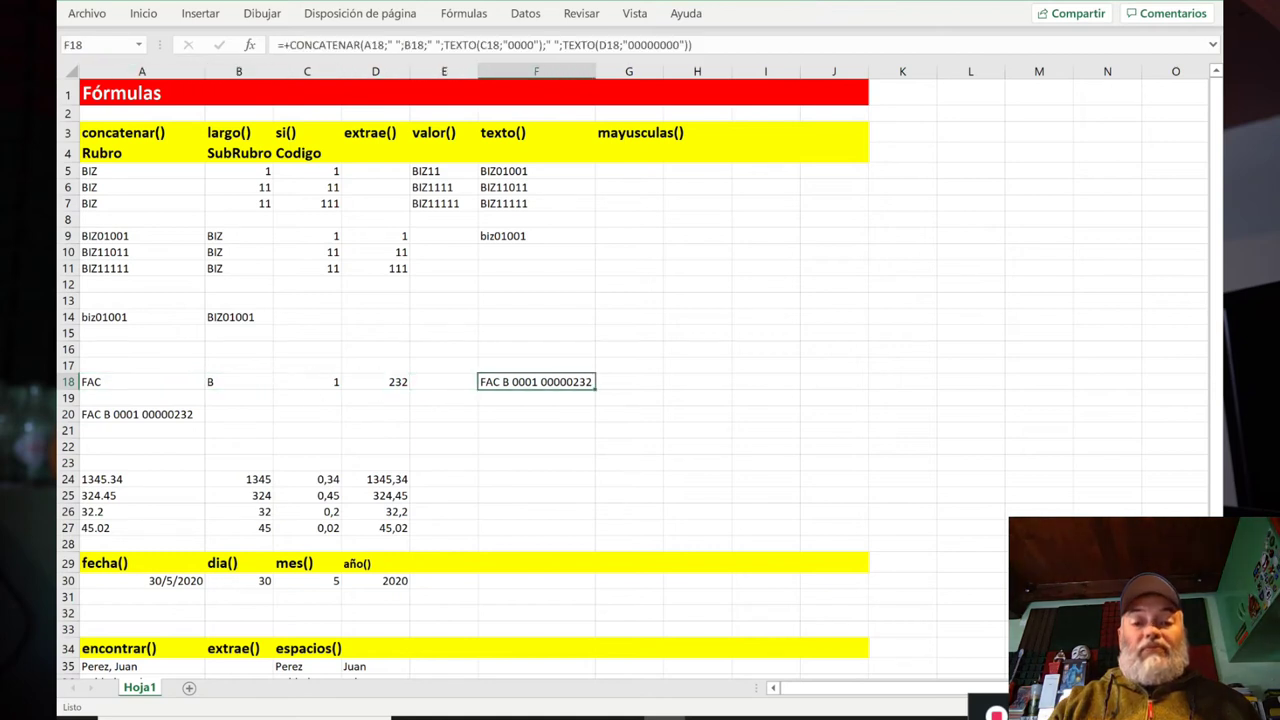
pyautogui.press('Down')
pyautogui.press('Down')
pyautogui.press('Up')
pyautogui.press('Up')
pyautogui.press('Down')
pyautogui.press('Down')
pyautogui.press('Left')
pyautogui.press('Left')
pyautogui.press('Left')
pyautogui.press('Left')
pyautogui.press('Left')
pyautogui.press('Right')
pyautogui.press('Right')
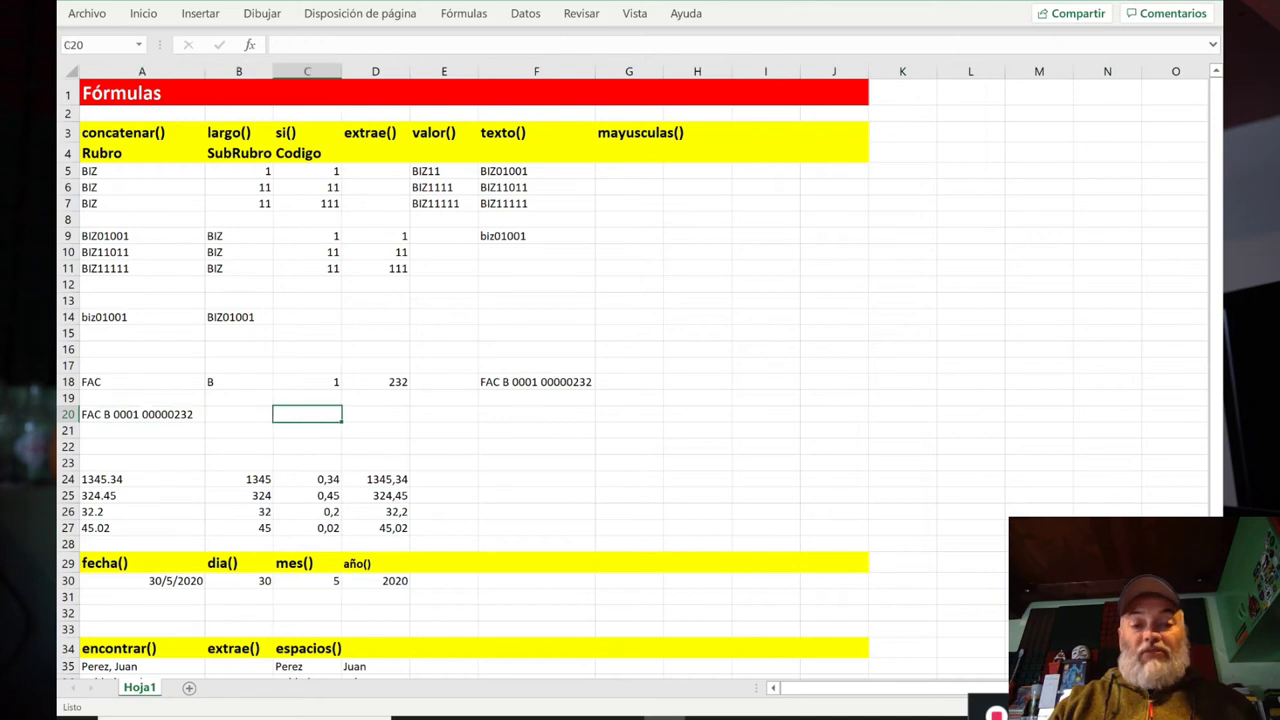
# Step: Enter =+EXTRAE(A20;1;3) in C20 to extract FAC
pyautogui.press('Left')
pyautogui.press('Left')
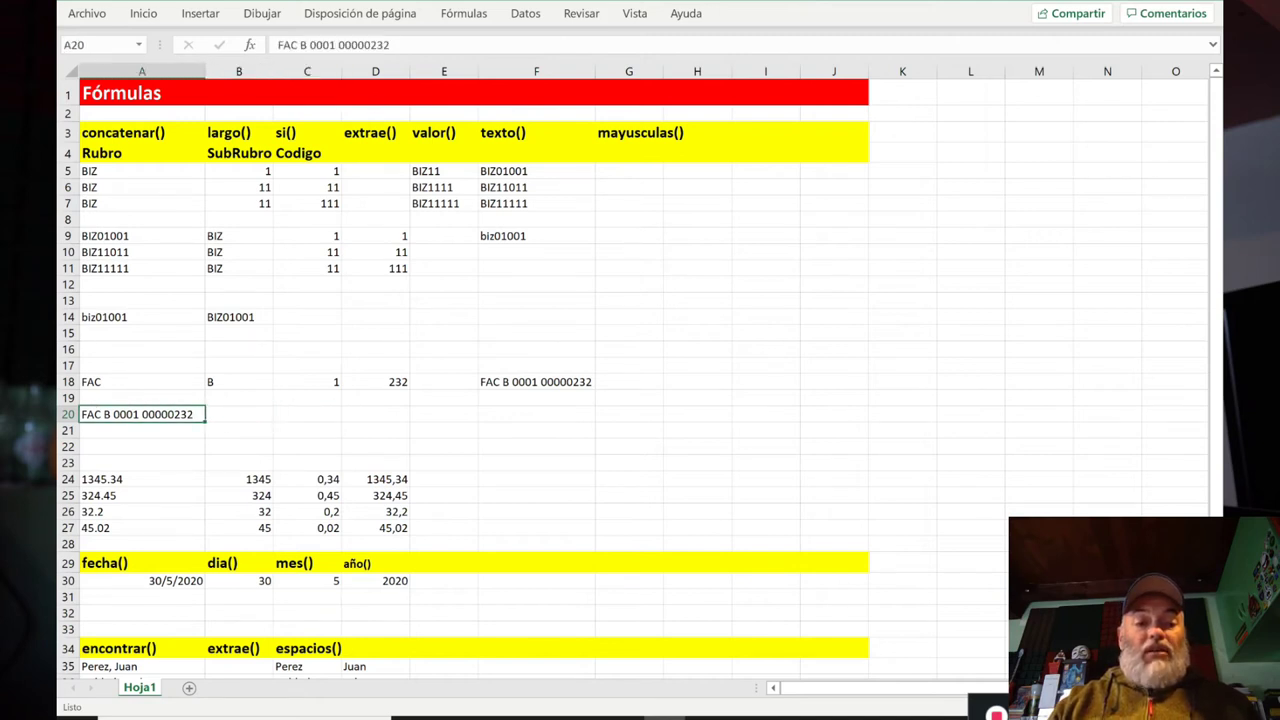
pyautogui.press('Right')
pyautogui.press('Right')
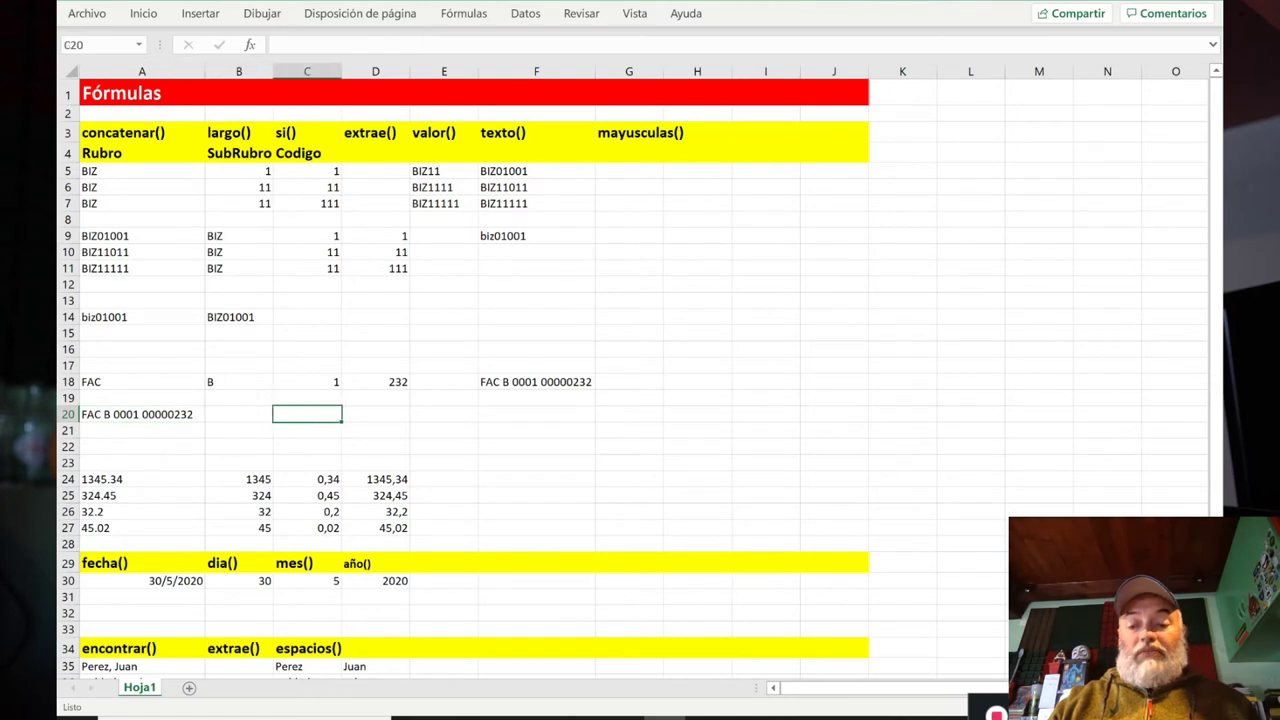
pyautogui.write('+ex')
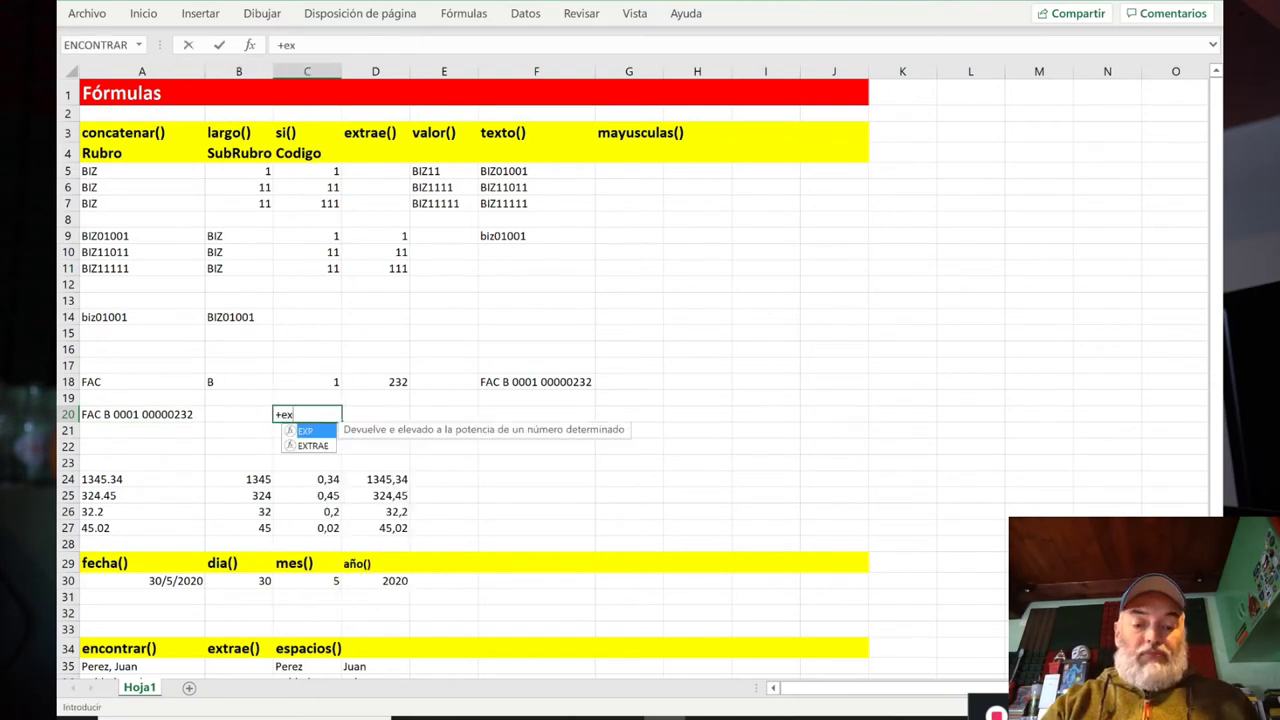
pyautogui.write('trae(')
pyautogui.press('Left')
pyautogui.press('Left')
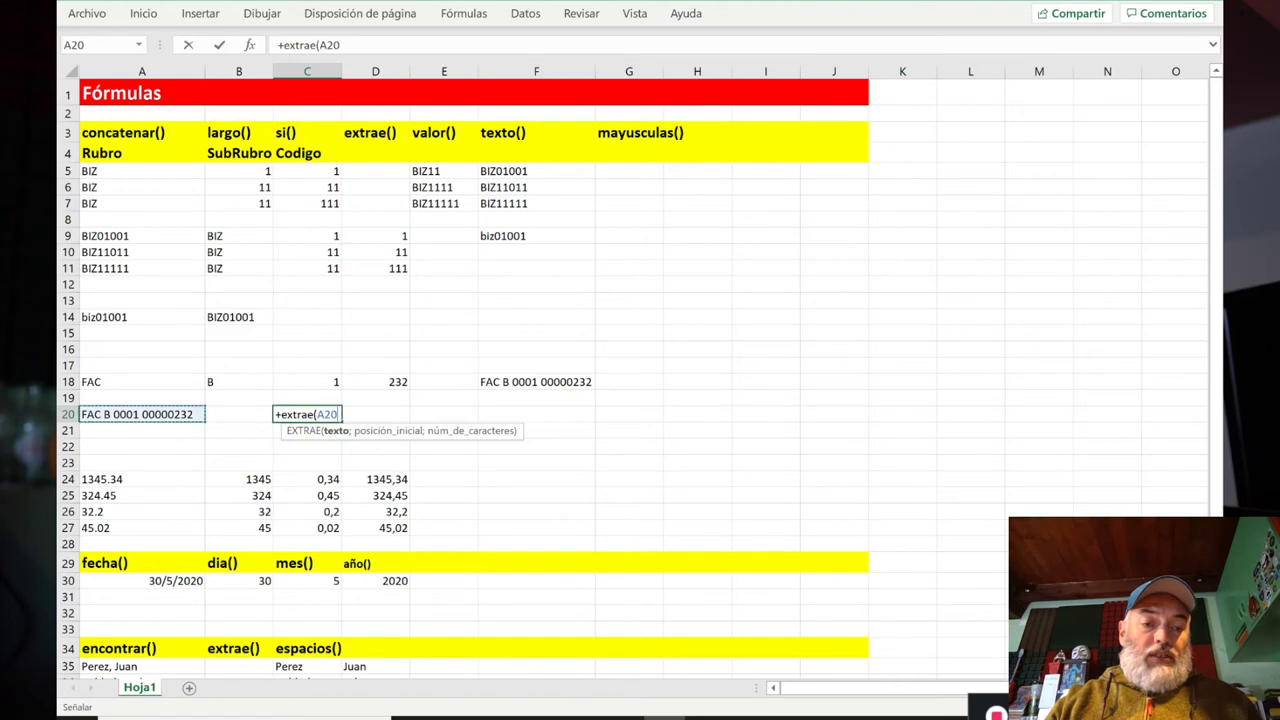
pyautogui.write(';1;3)')
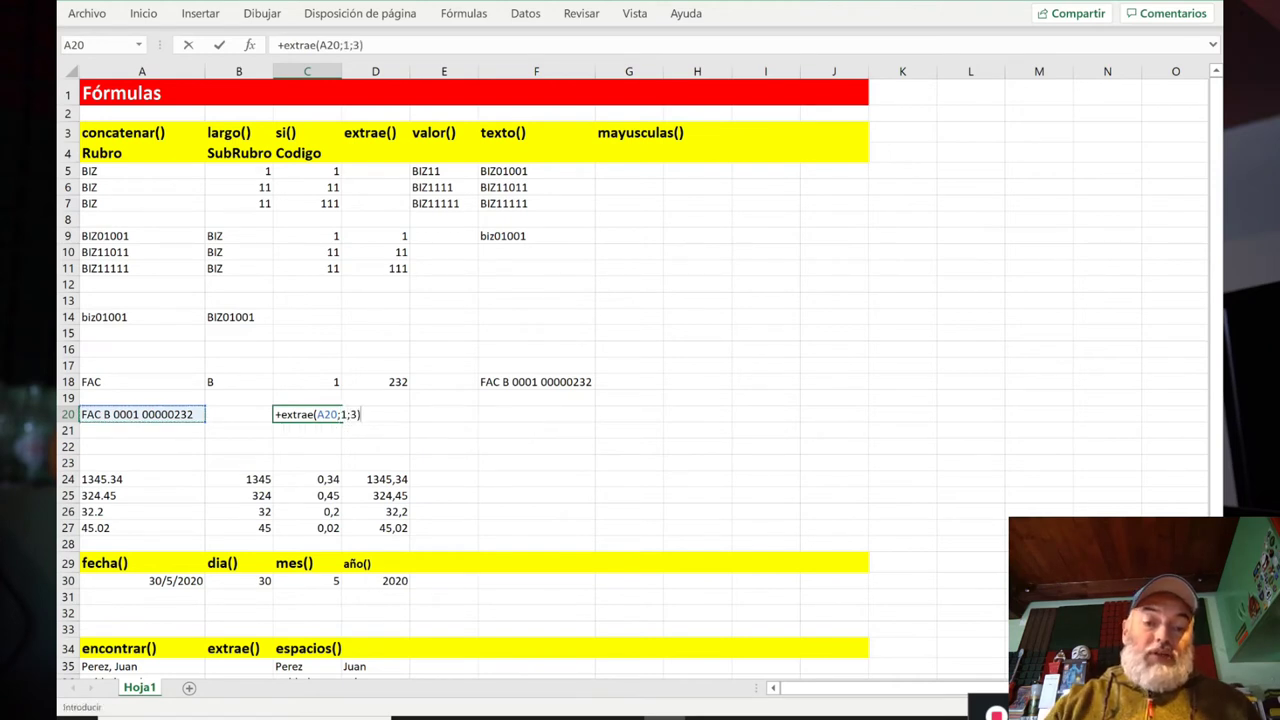
pyautogui.press('Return')
# Step: Enter =+EXTRAE(A20;5;1) in D20 to extract B
pyautogui.press('Up')
pyautogui.press('Right')
pyautogui.write('+extrae')
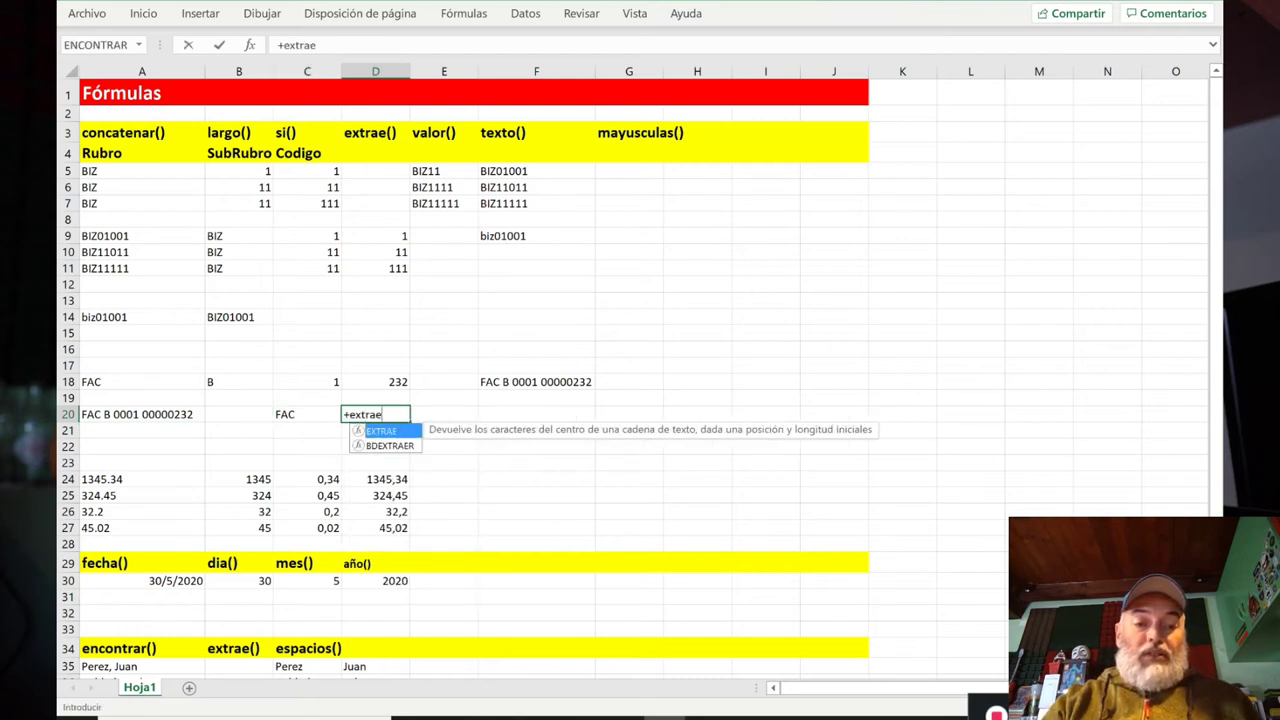
pyautogui.write('(')
pyautogui.press('Left')
pyautogui.press('Left')
pyautogui.press('Left')
pyautogui.write(';')
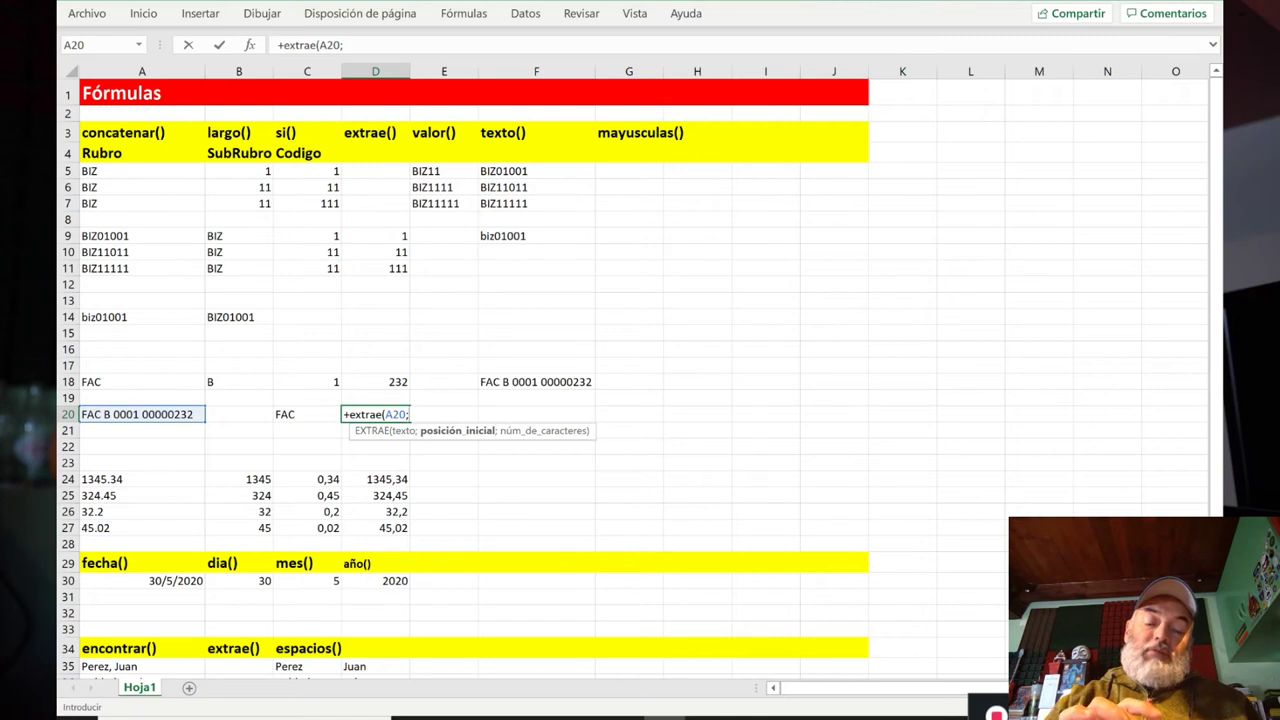
pyautogui.write('5;1)')
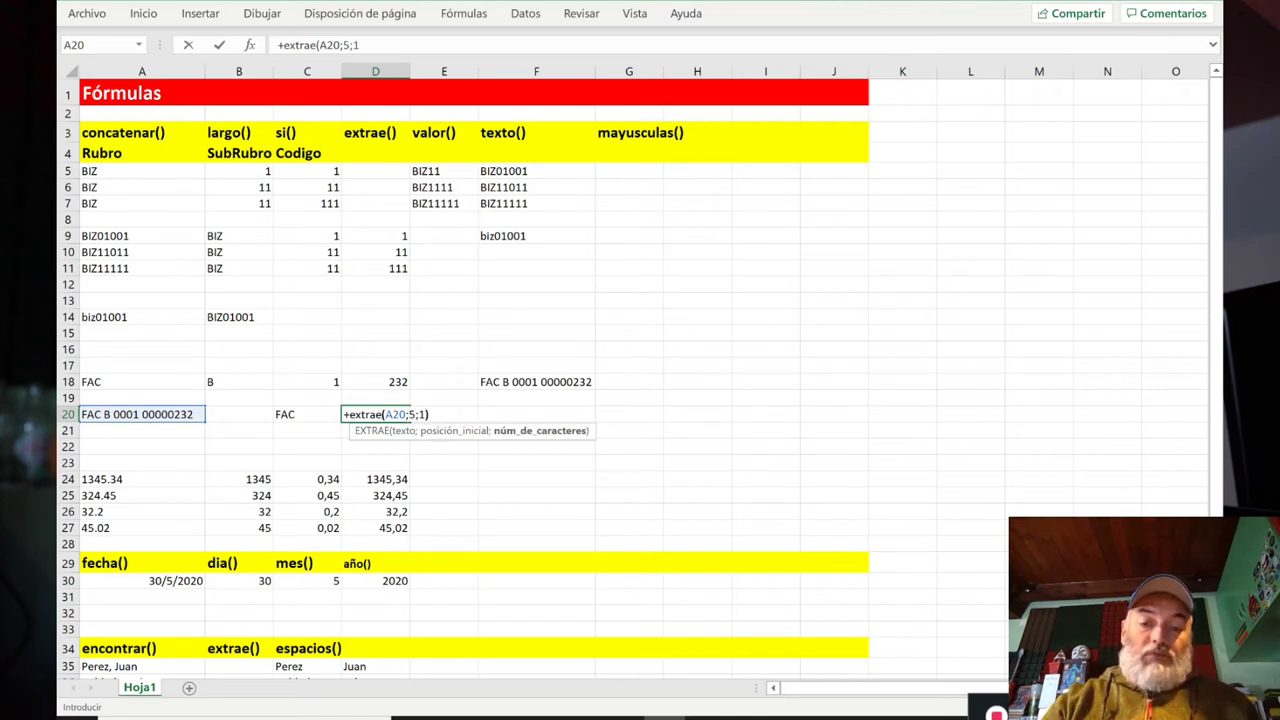
pyautogui.press('Return')
pyautogui.click(375, 414)
pyautogui.click(444, 414)
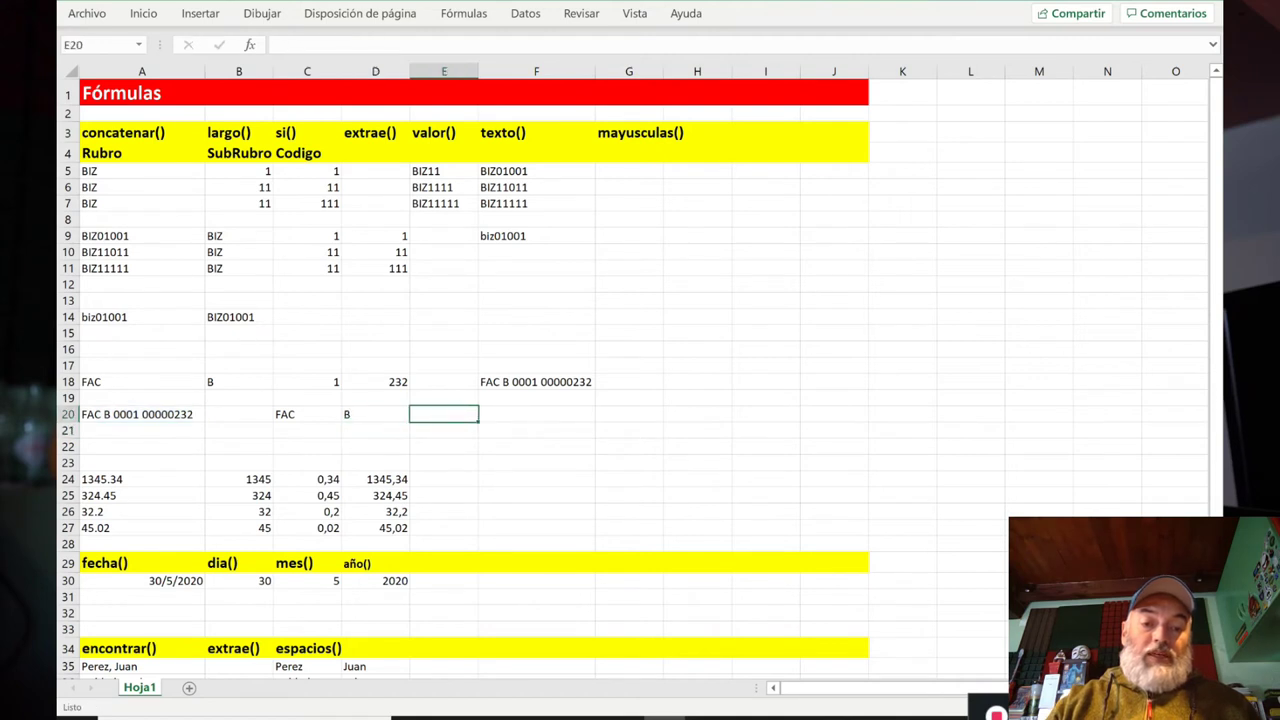
# Step: Enter =+VALOR(EXTRAE(A20;7;4)) in E20 to get the number 1
pyautogui.write('+valor')
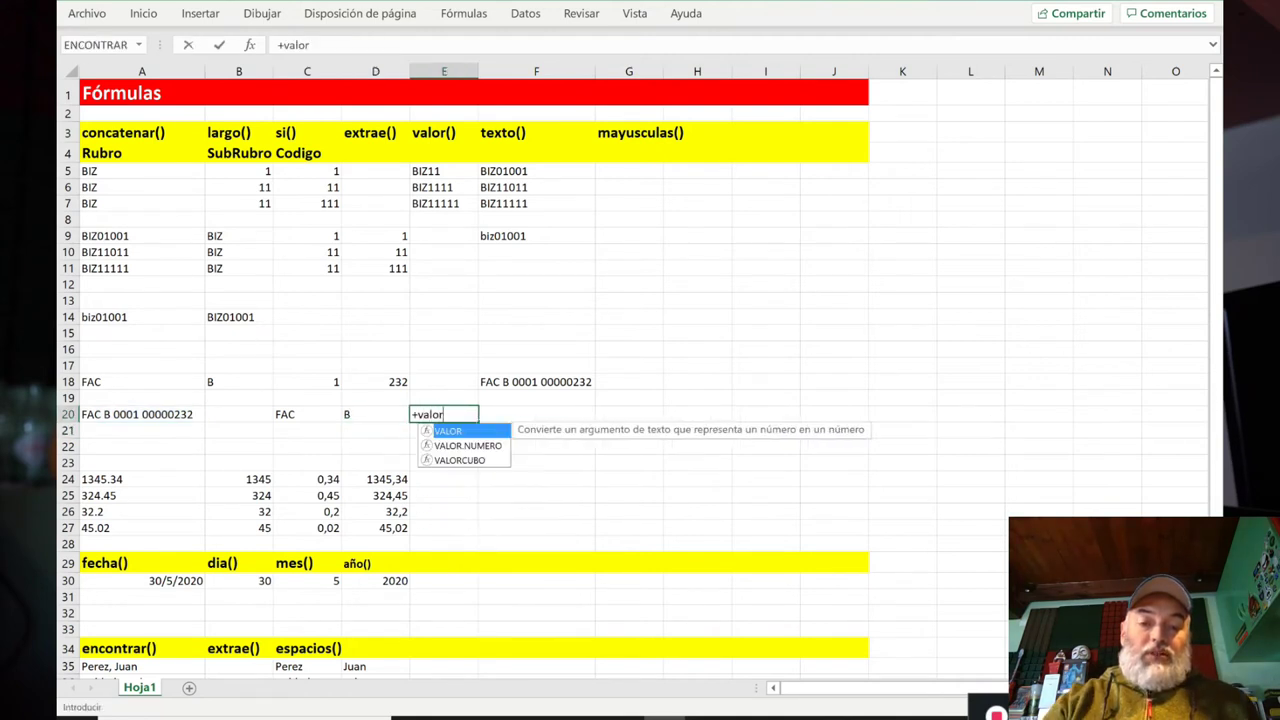
pyautogui.write('(extrae(')
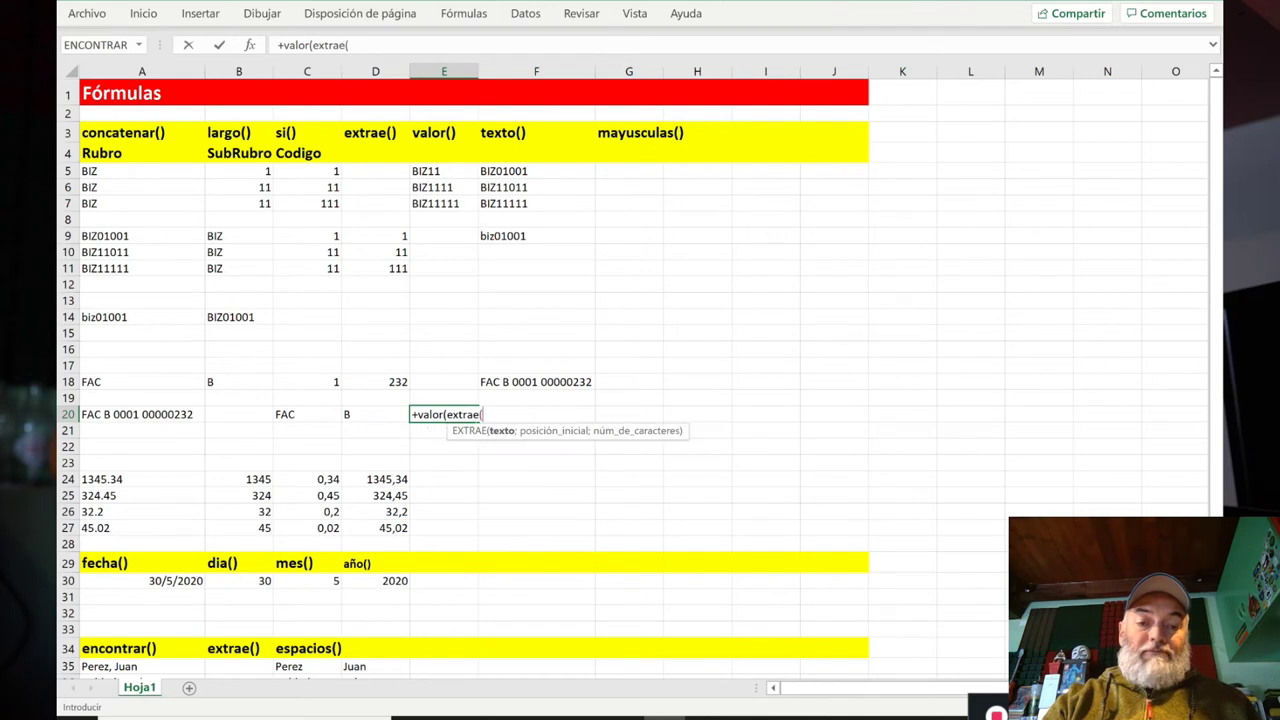
pyautogui.press('Left')
pyautogui.press('Left')
pyautogui.press('Left')
pyautogui.press('Left')
pyautogui.write(';')
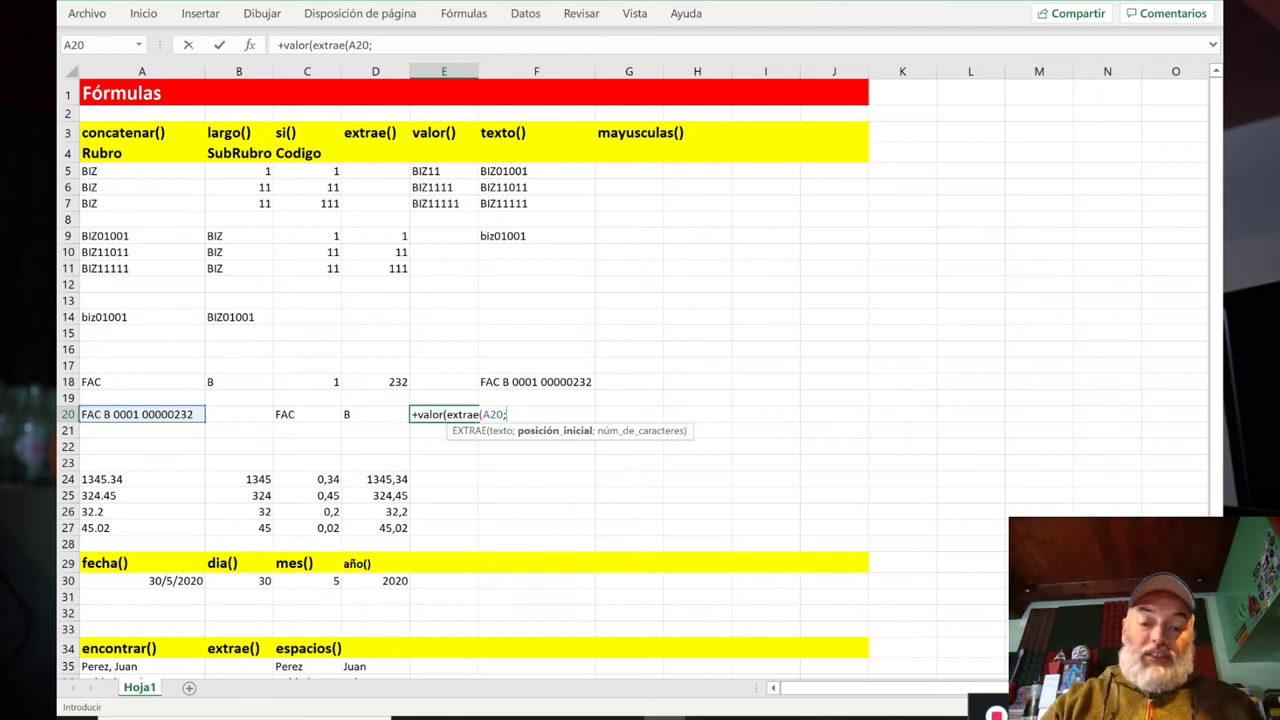
pyautogui.write('7;4')
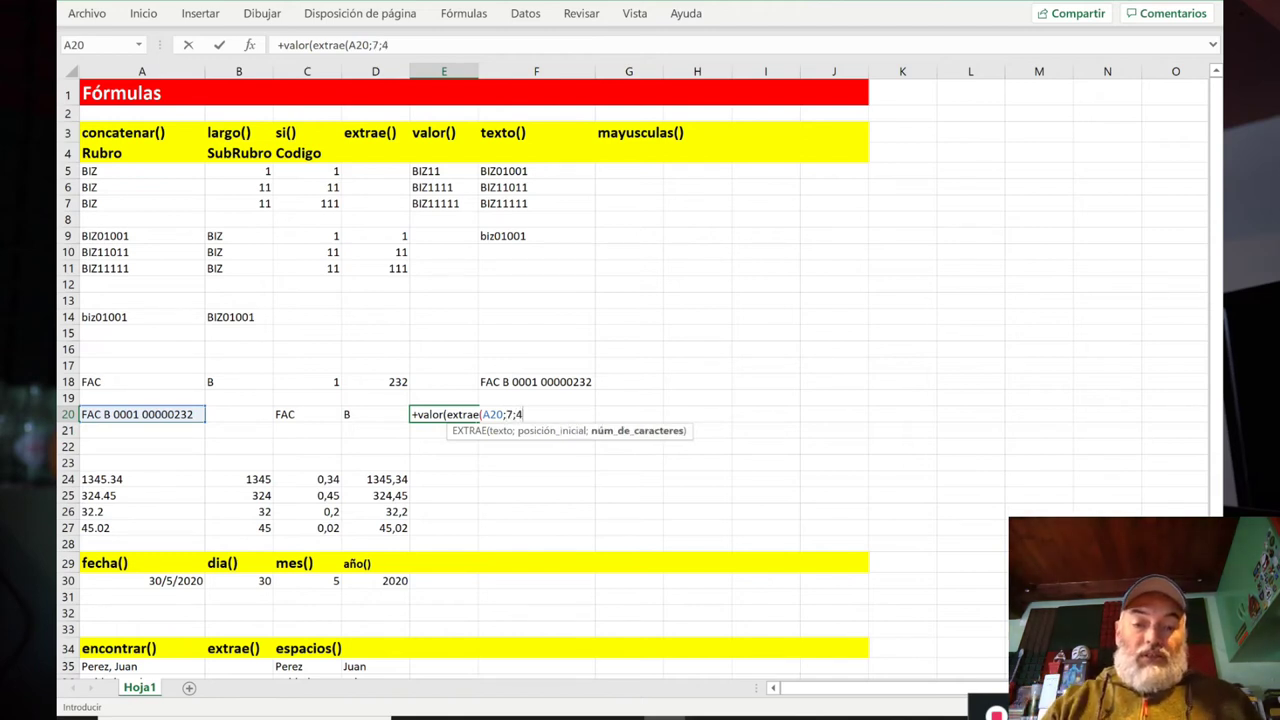
pyautogui.write('))')
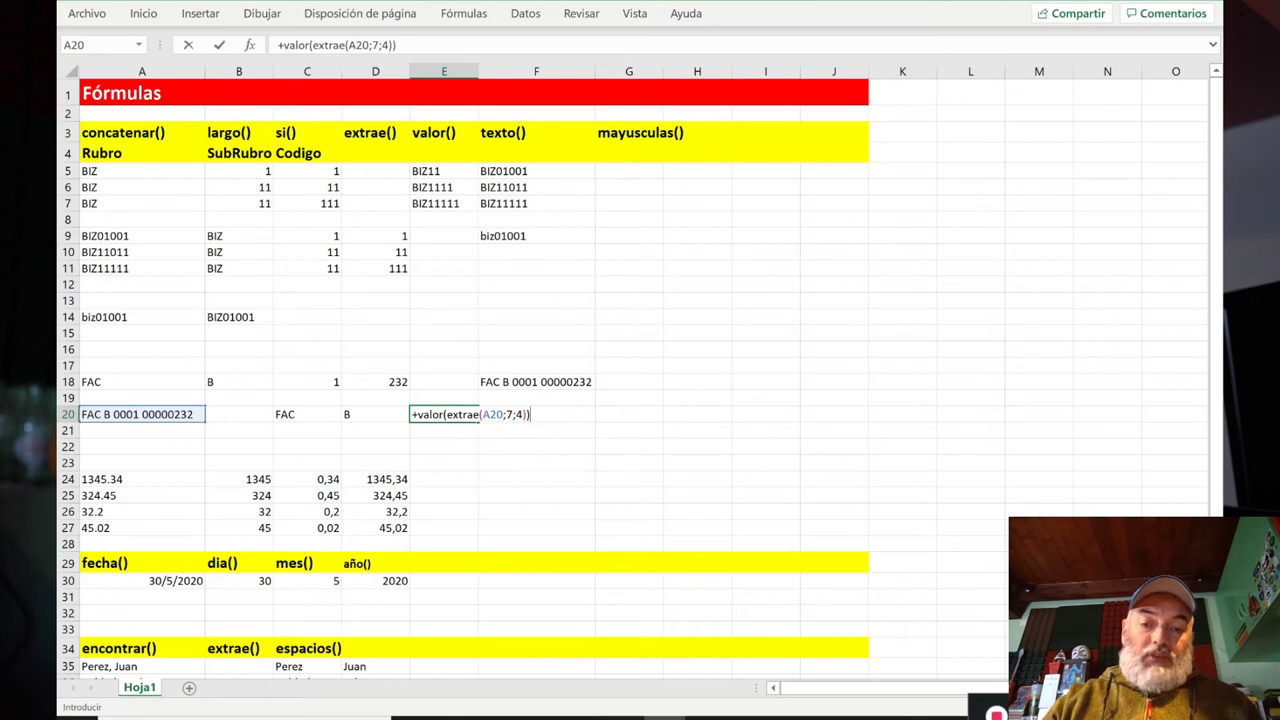
pyautogui.hotkey('ctrl', 'Return')
# Step: Enter =+VALOR(EXTRAE(A20;12;8)) in F20 to get the number 232
pyautogui.click(536, 414)
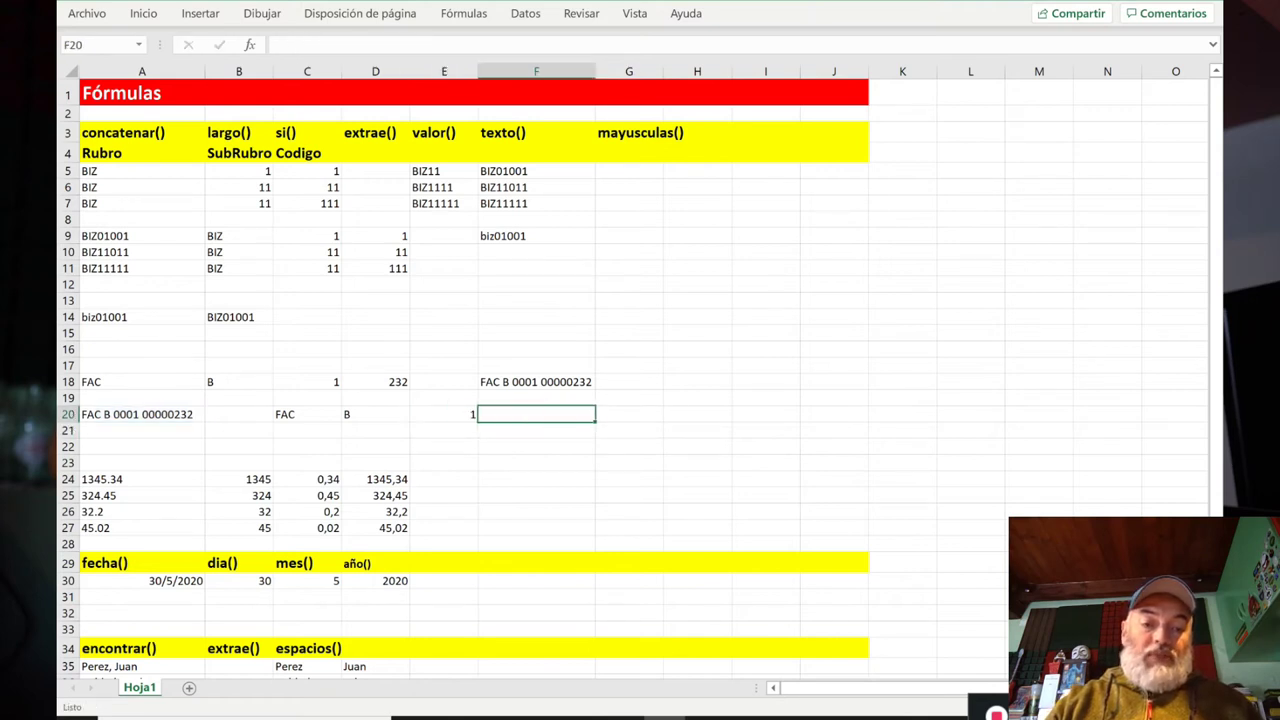
pyautogui.write('+')
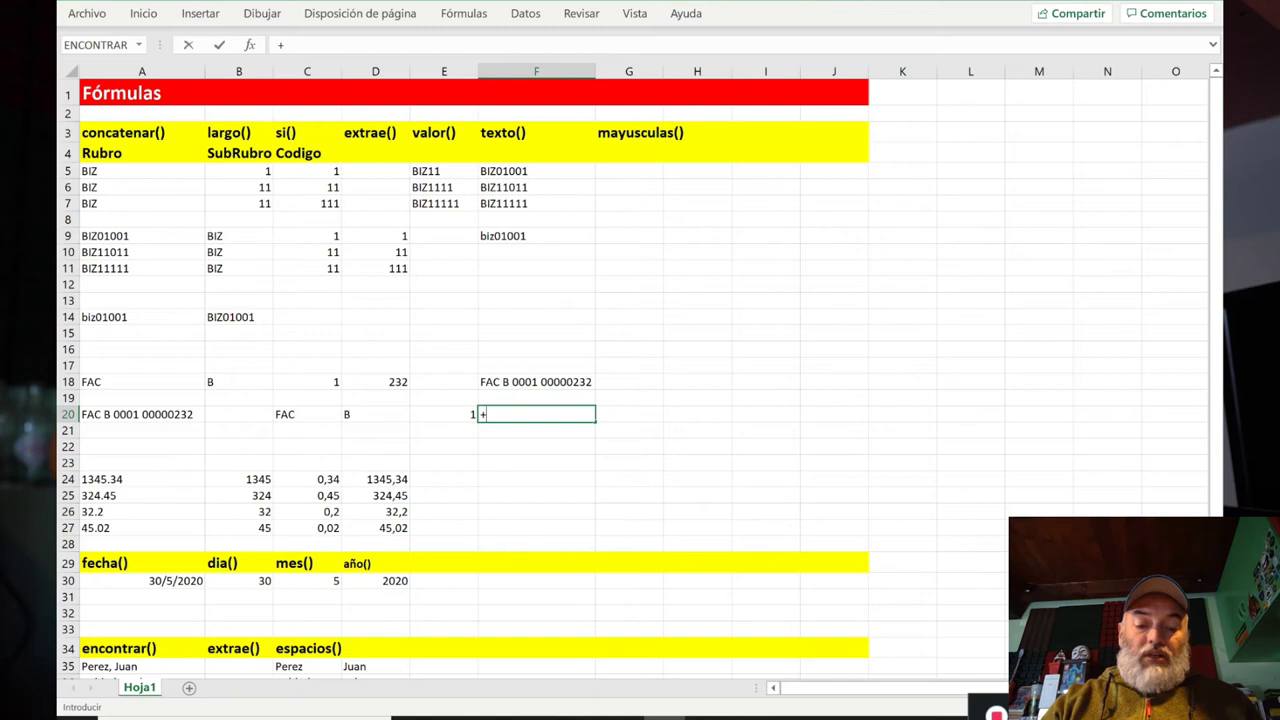
pyautogui.write('valor(ex')
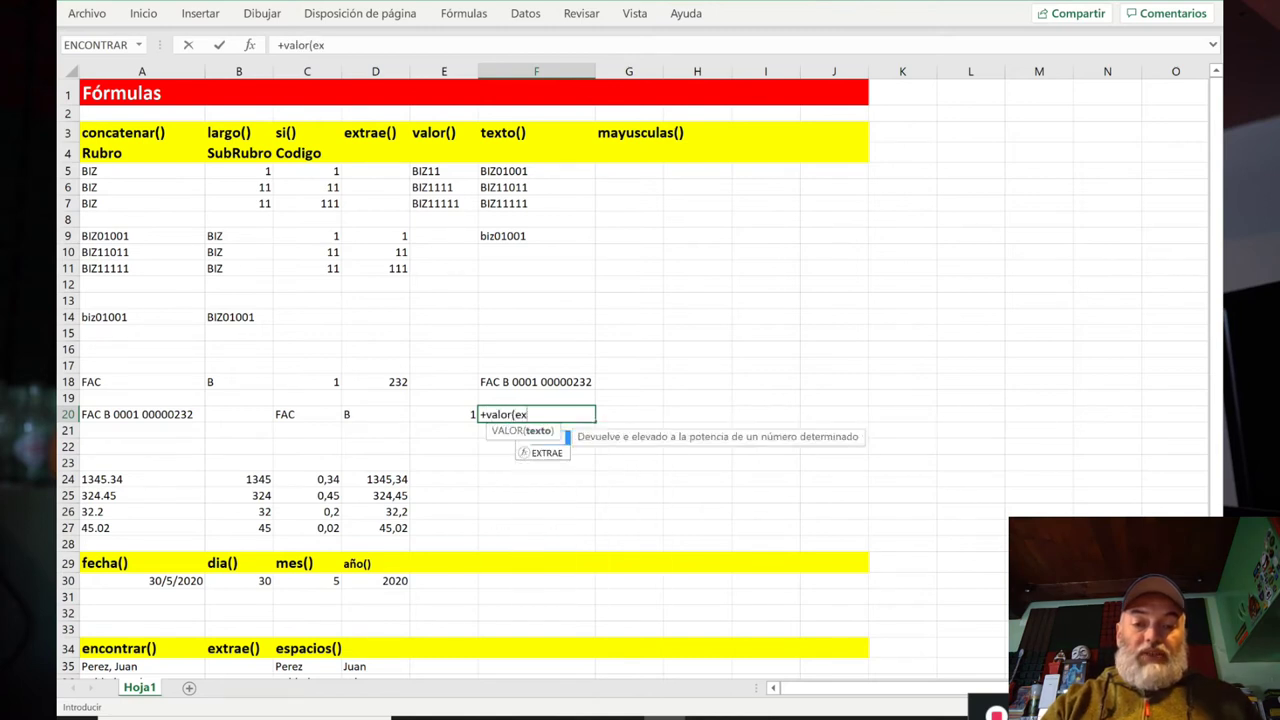
pyautogui.write('trae(')
pyautogui.press('Left')
pyautogui.press('Left')
pyautogui.press('Left')
pyautogui.press('Left')
pyautogui.press('Left')
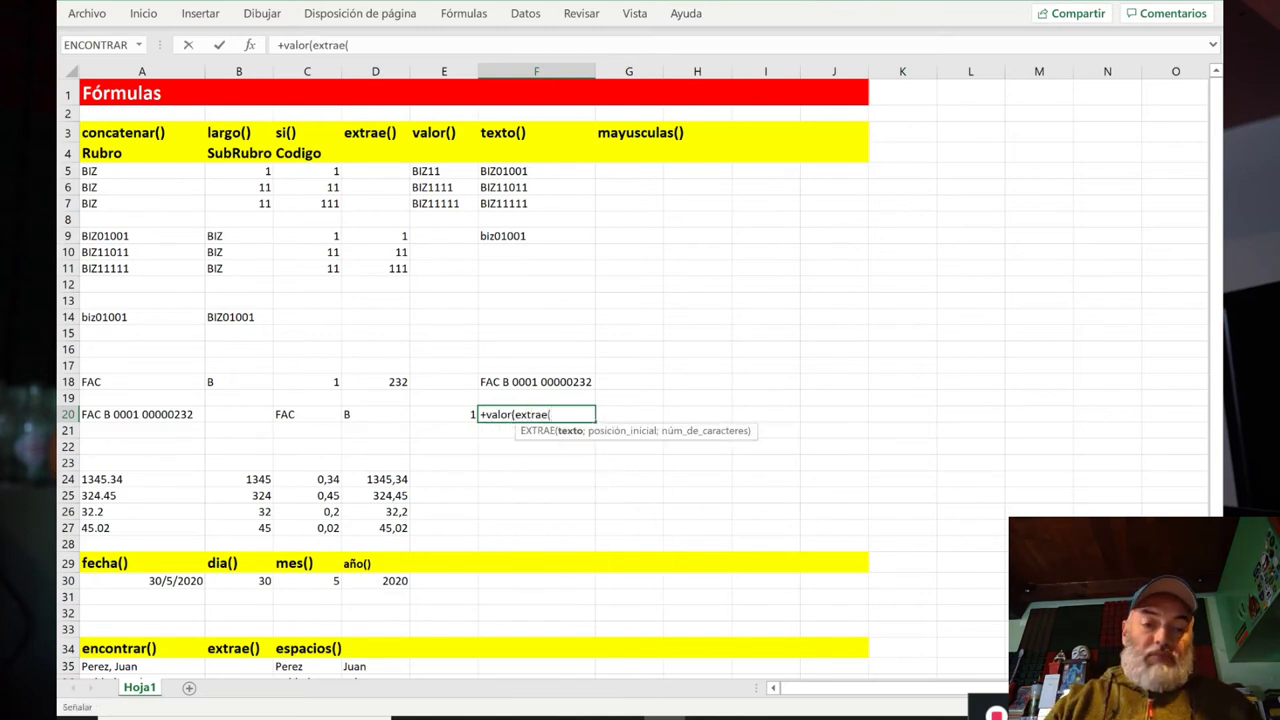
pyautogui.write(';')
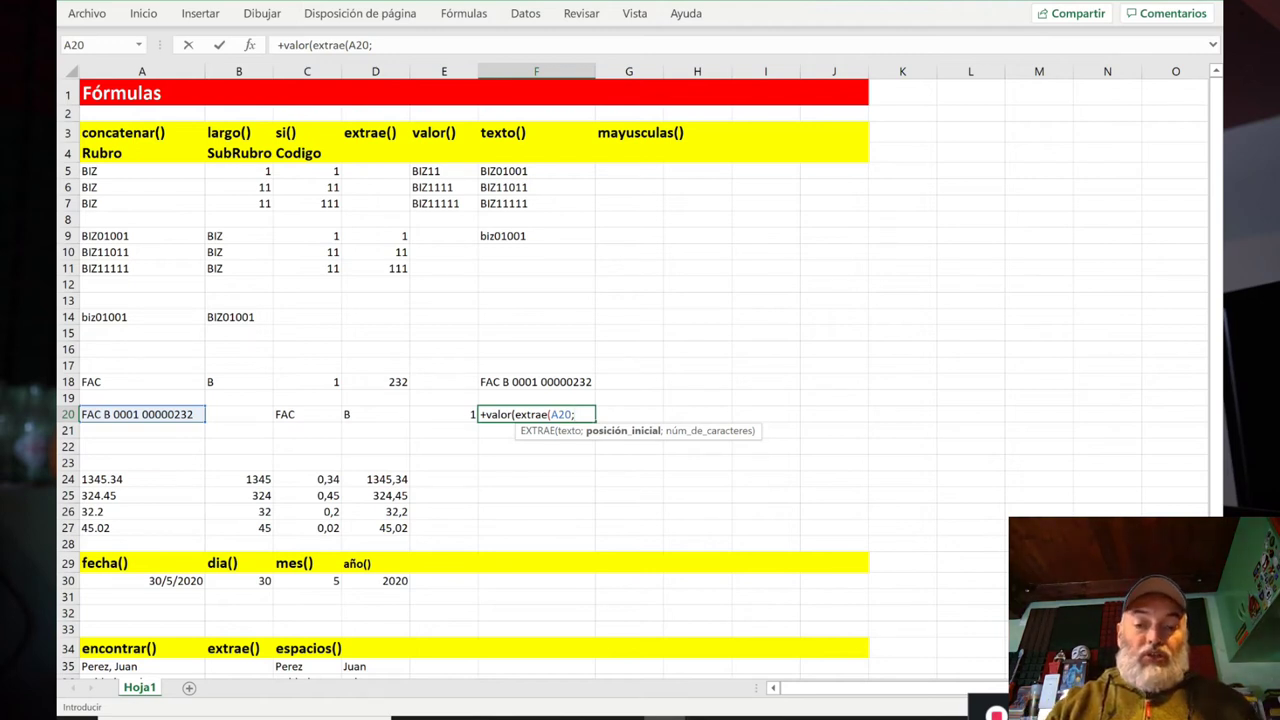
pyautogui.write('12;8))')
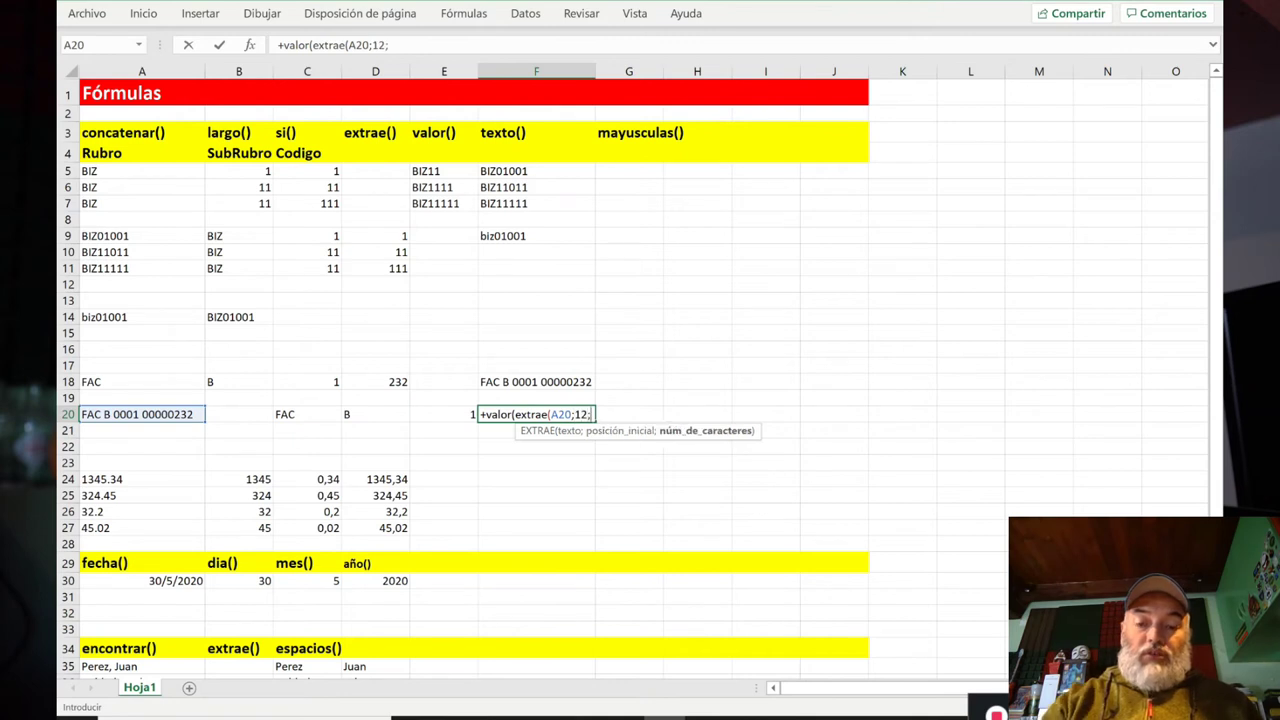
pyautogui.press('Return')
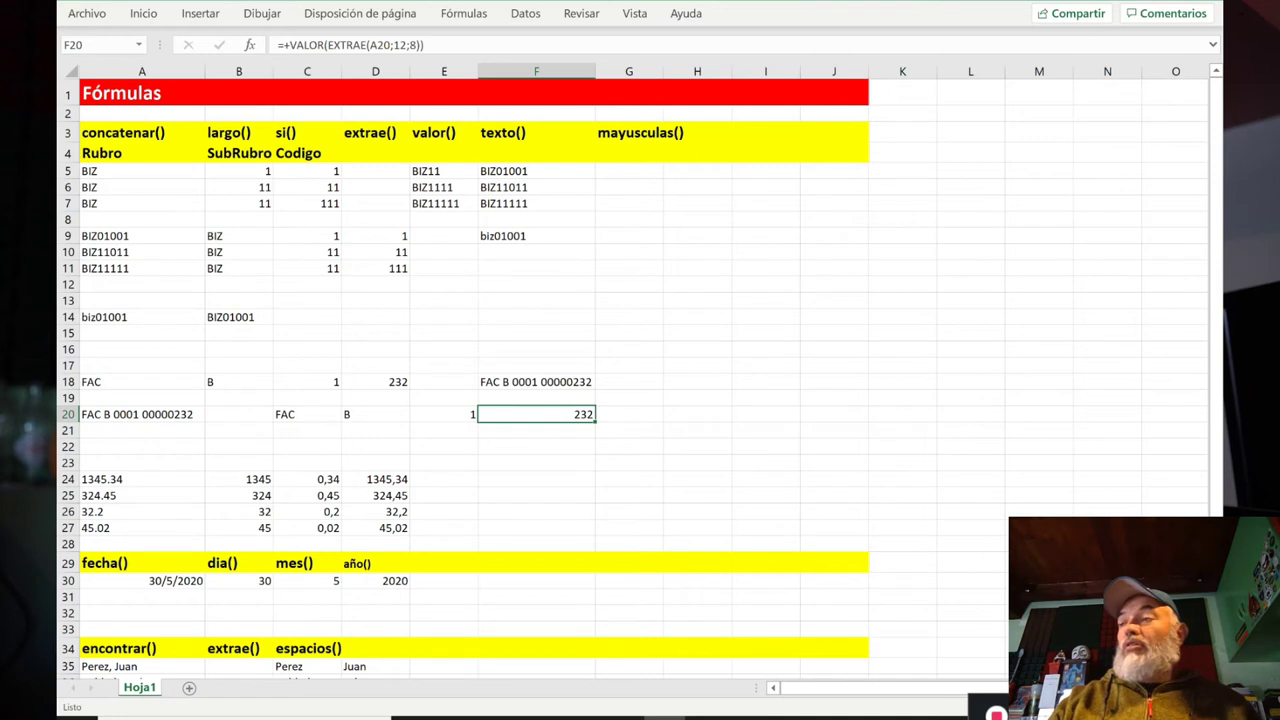
pyautogui.press('Left')
pyautogui.press('Left')
pyautogui.press('Left')
pyautogui.press('Right')
pyautogui.press('Right')
pyautogui.press('Right')
pyautogui.press('Right')
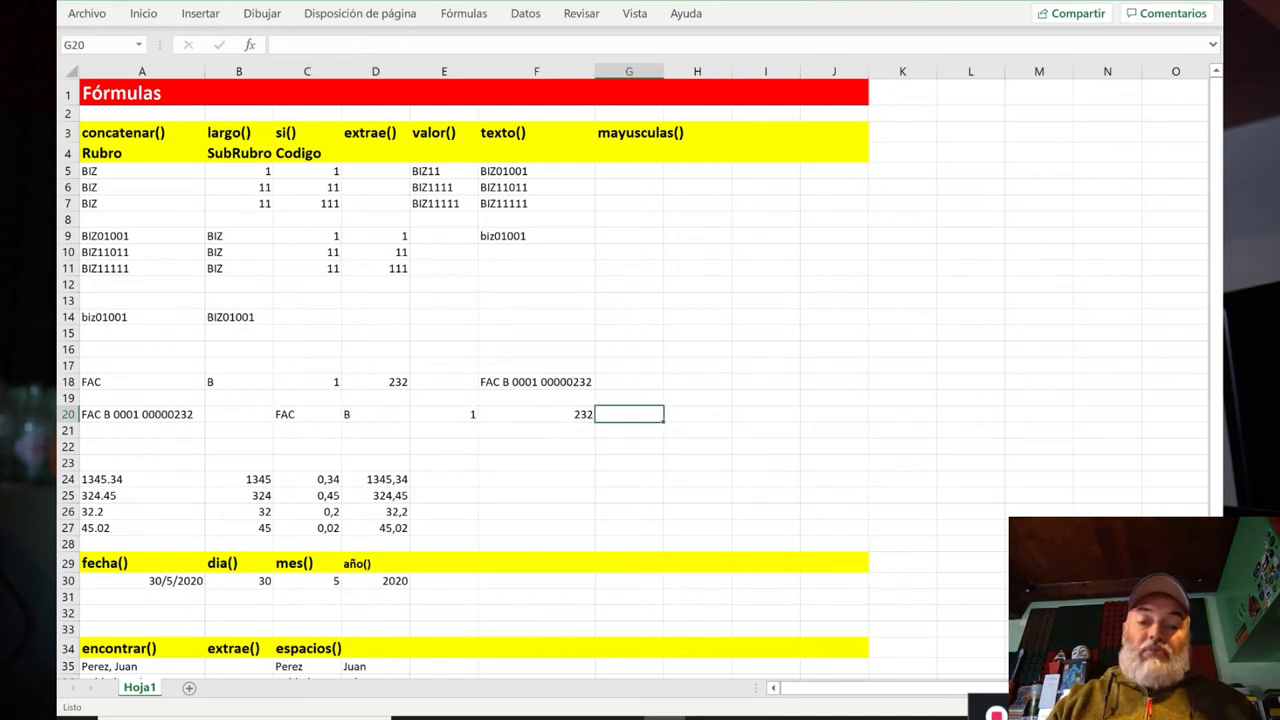
# Step: Enter =+DERECHA(A20;8) in H20 to take the code's last eight characters
pyautogui.press('Right')
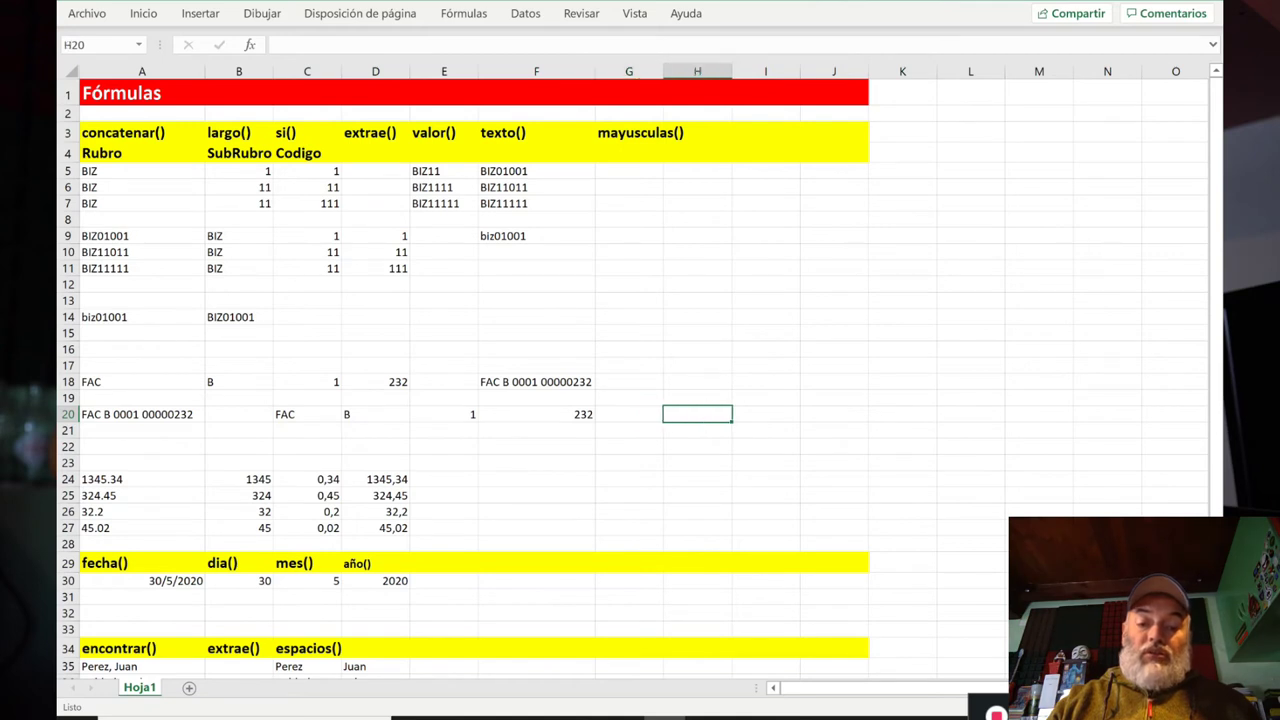
pyautogui.write('izquierda')
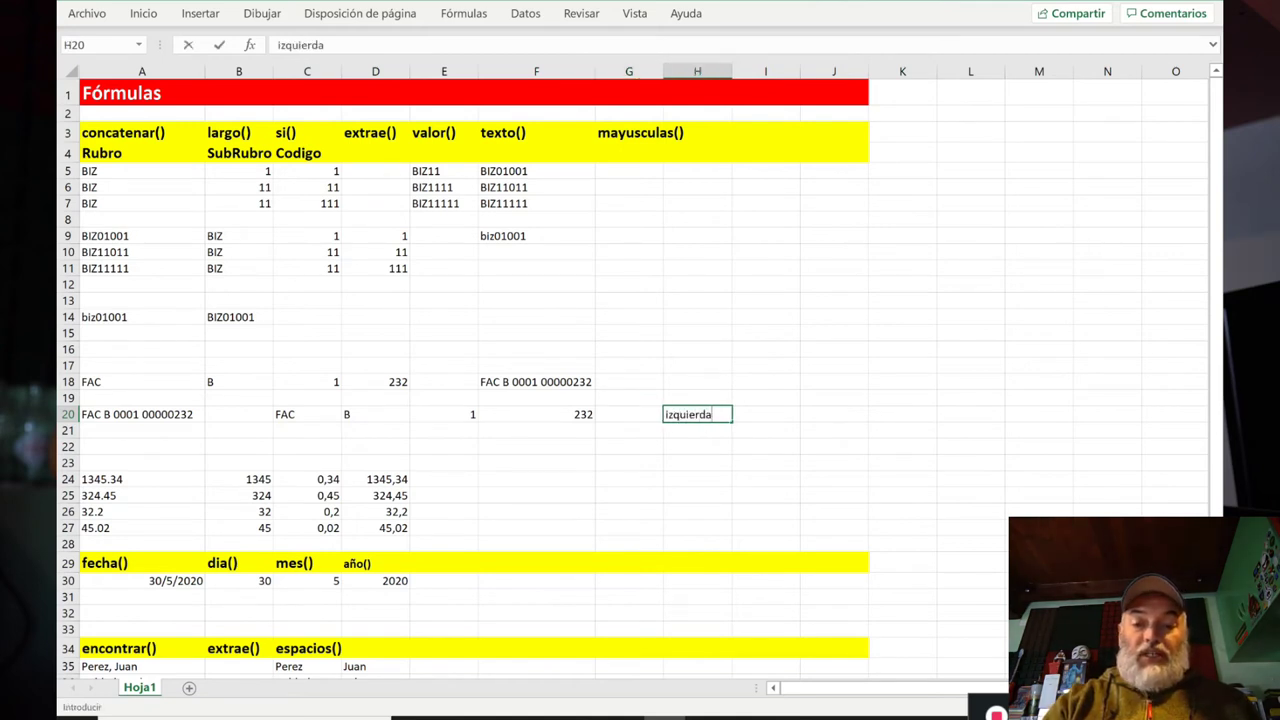
pyautogui.press('BackSpace')
pyautogui.press('BackSpace')
pyautogui.press('BackSpace')
pyautogui.press('BackSpace')
pyautogui.press('BackSpace')
pyautogui.press('BackSpace')
pyautogui.press('BackSpace')
pyautogui.press('BackSpace')
pyautogui.press('BackSpace')
pyautogui.write('+derecha(')
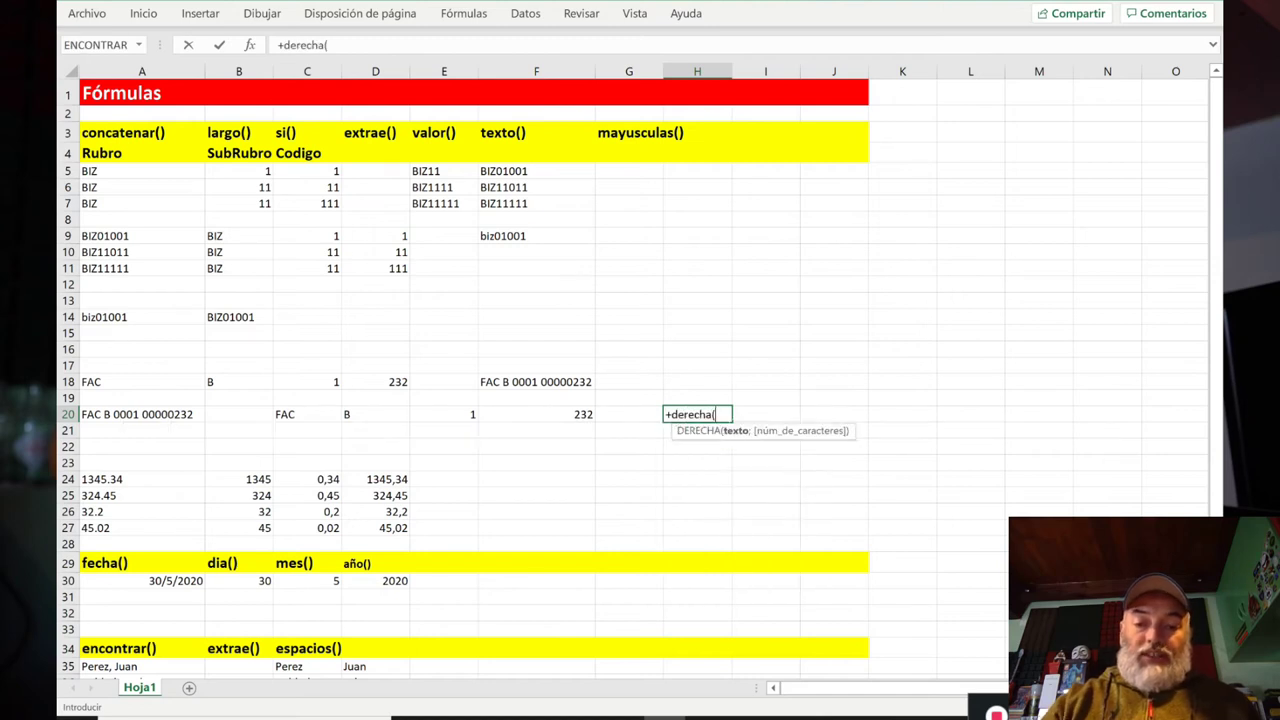
pyautogui.press('Left')
pyautogui.press('Left')
pyautogui.press('Left')
pyautogui.press('Left')
pyautogui.press('Left')
pyautogui.press('Left')
pyautogui.press('Left')
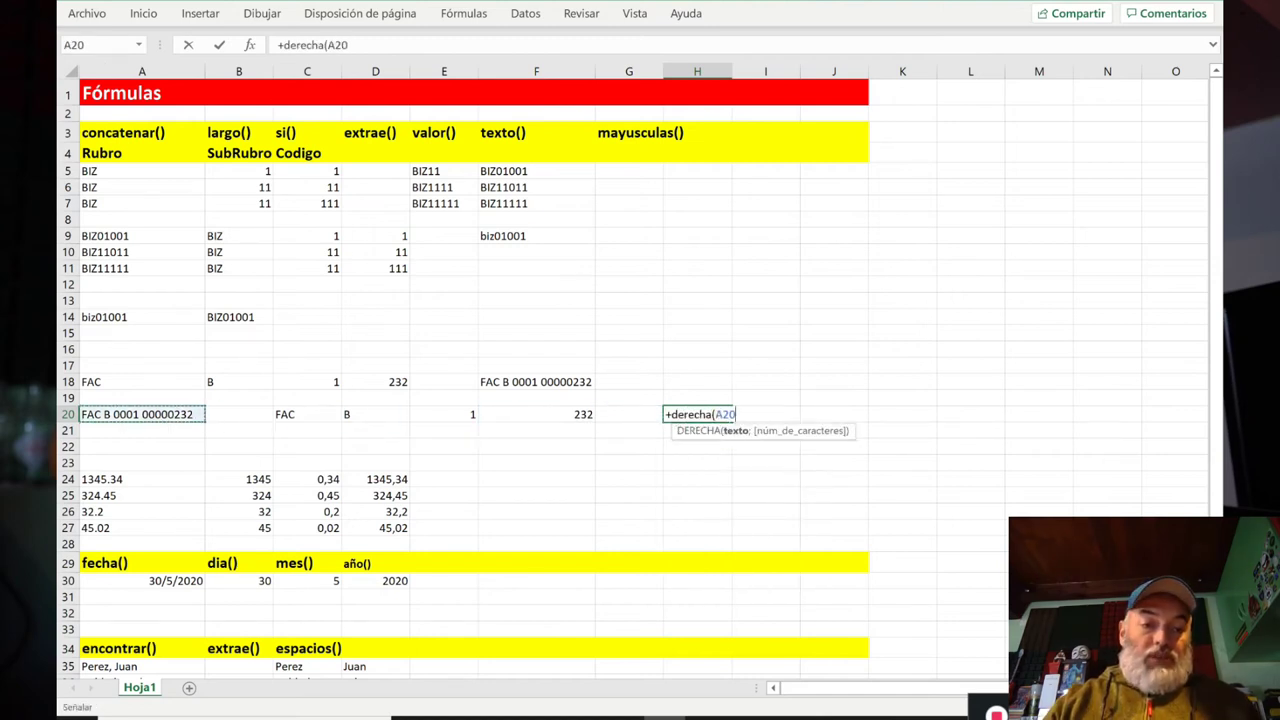
pyautogui.write(';8)')
pyautogui.press('Return')
pyautogui.press('Up')
pyautogui.doubleClick(629, 316)
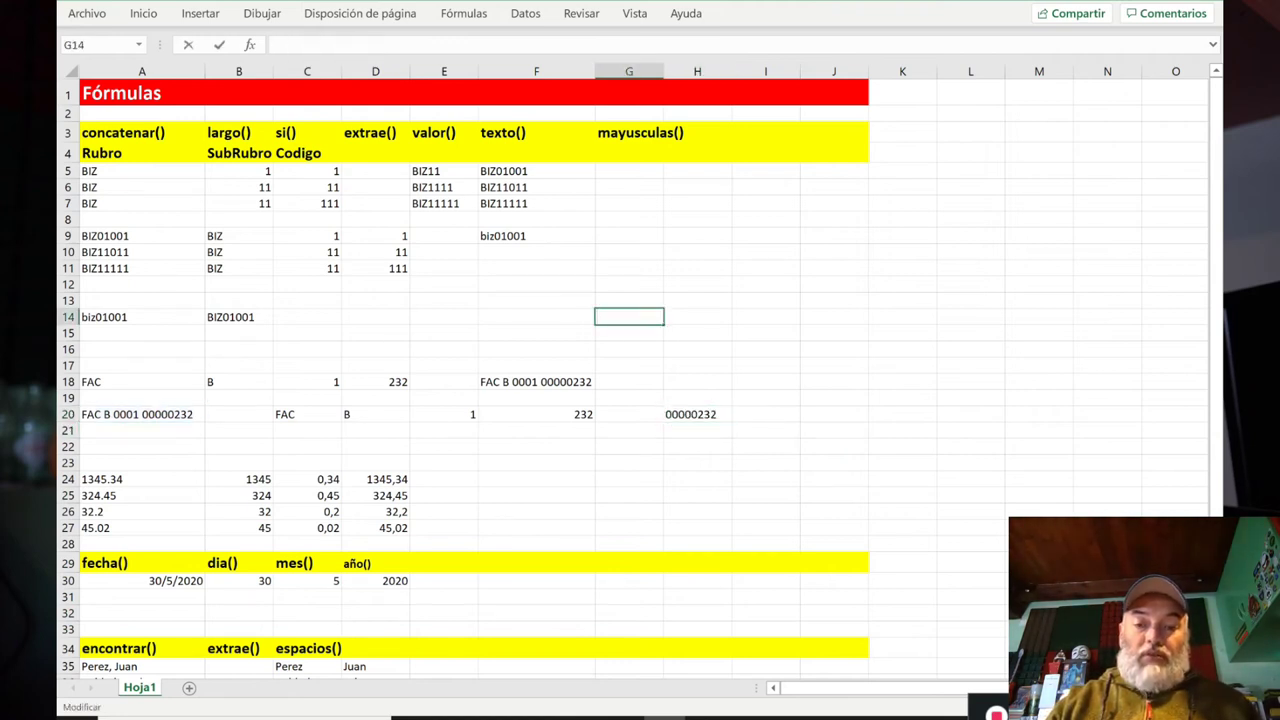
pyautogui.click(700, 415)
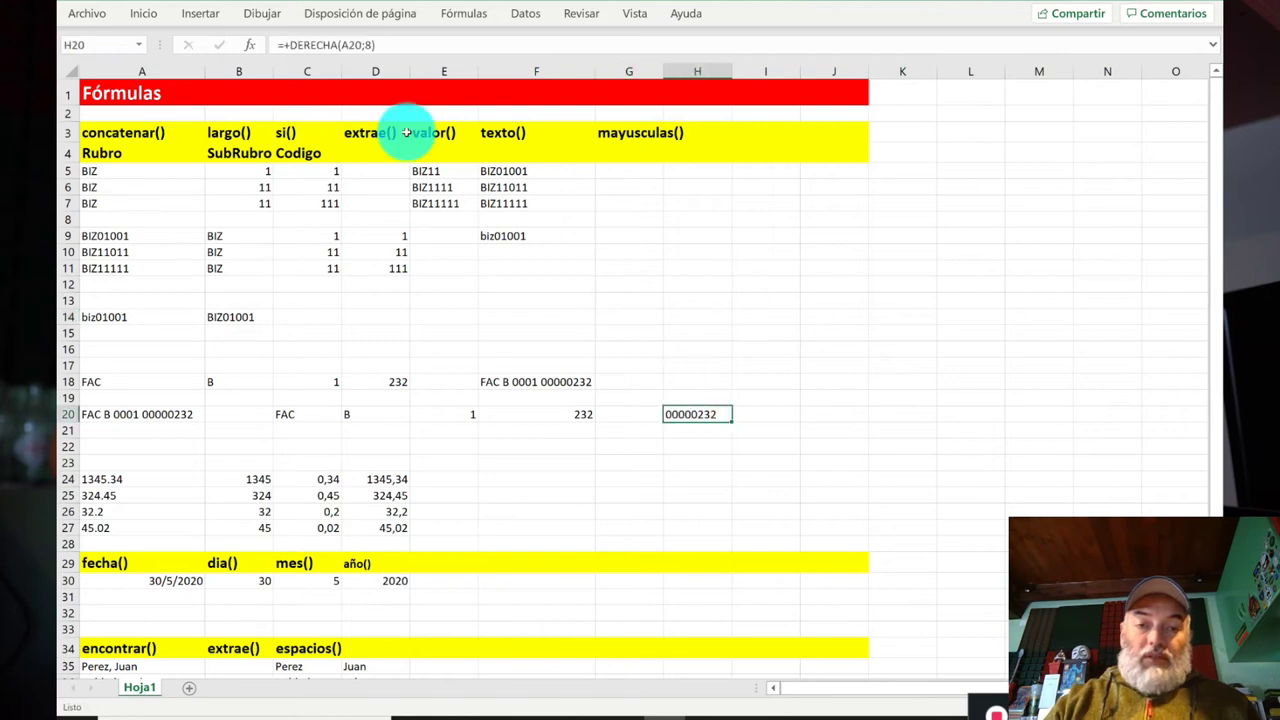
# Step: Edit H20 to =VALOR(DERECHA(A20;8)) so it returns the number 232
pyautogui.click(291, 44)
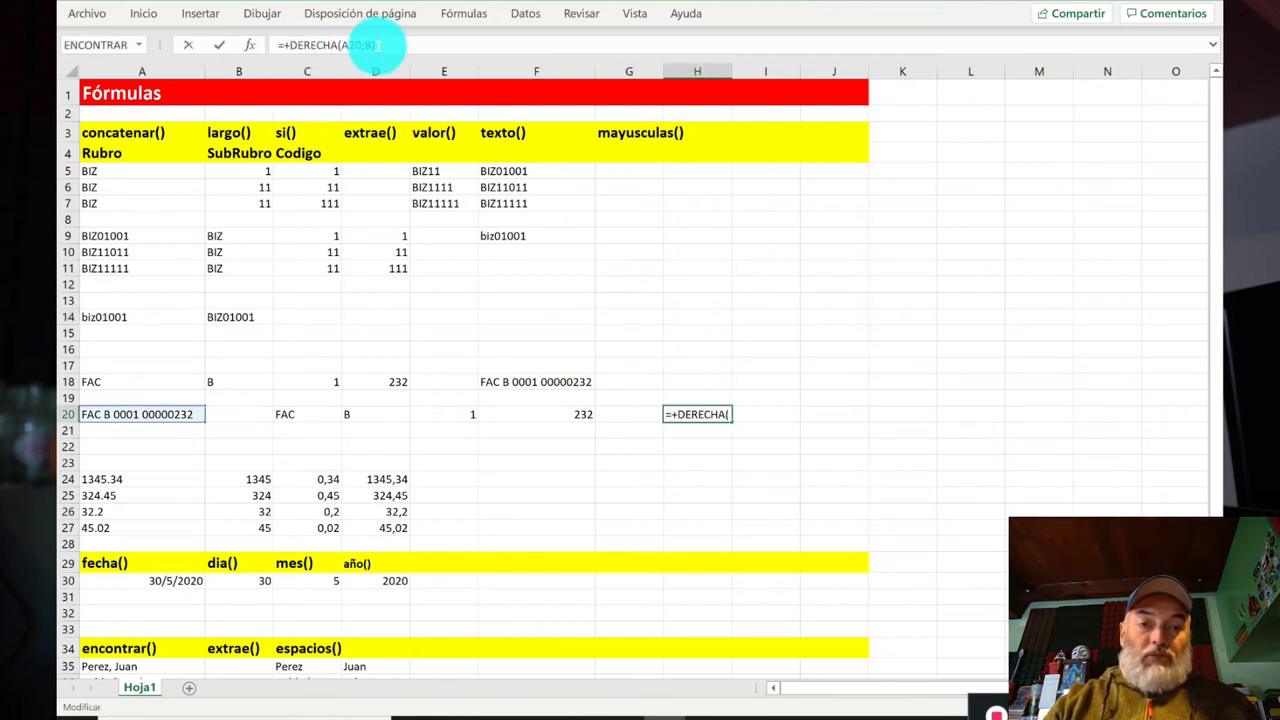
pyautogui.moveTo(333, 45); pyautogui.dragTo(378, 45)
pyautogui.press('Home')
pyautogui.press('Right')
pyautogui.write('valor(')
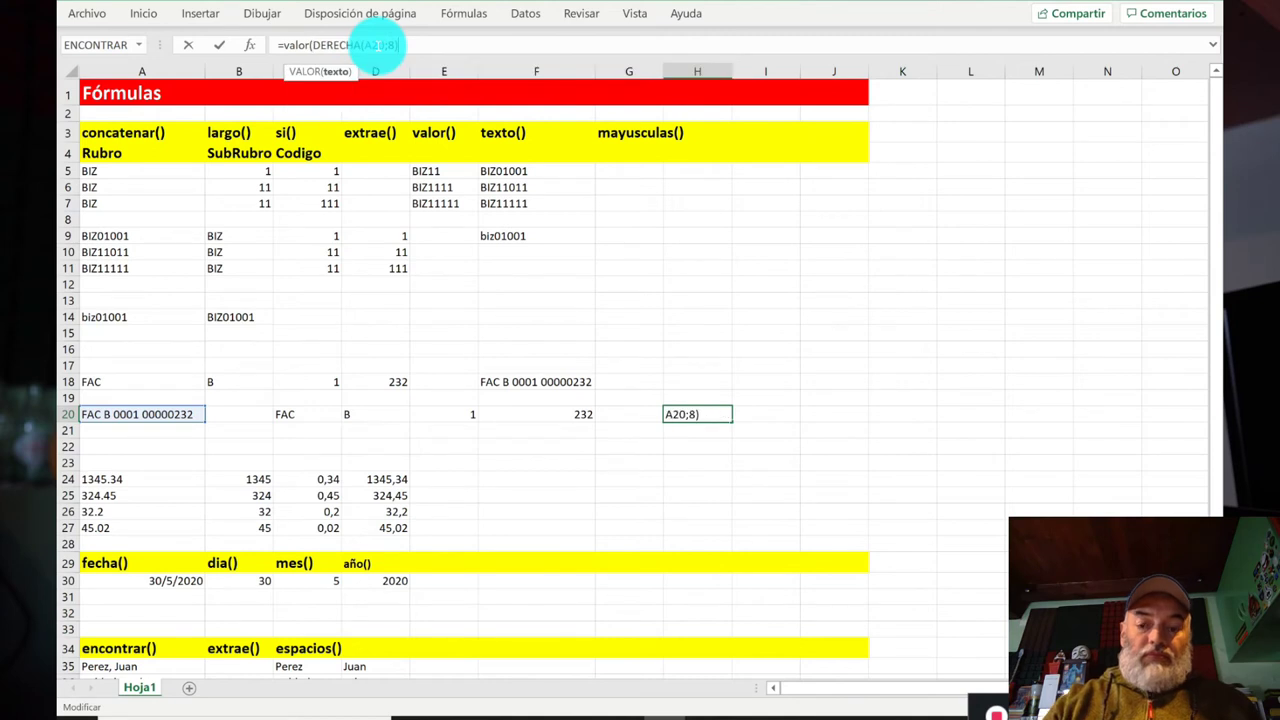
pyautogui.press('Return')
pyautogui.press('Up')
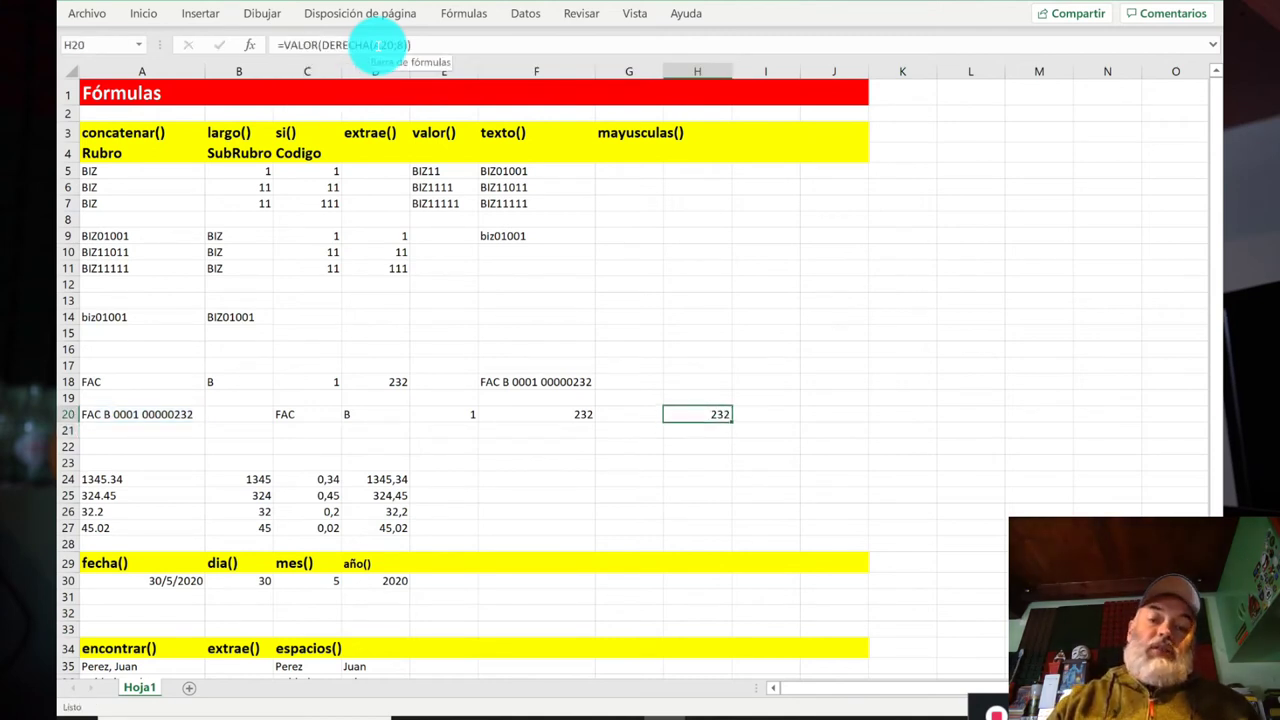
pyautogui.press('Right')
pyautogui.write('izquierd')
pyautogui.press('BackSpace')
pyautogui.press('BackSpace')
pyautogui.press('BackSpace')
pyautogui.press('BackSpace')
pyautogui.press('BackSpace')
pyautogui.press('BackSpace')
pyautogui.press('BackSpace')
pyautogui.press('BackSpace')
# Step: Enter =+IZQUIERDA(A20;3) in I20 so it shows FAC
pyautogui.write('+')
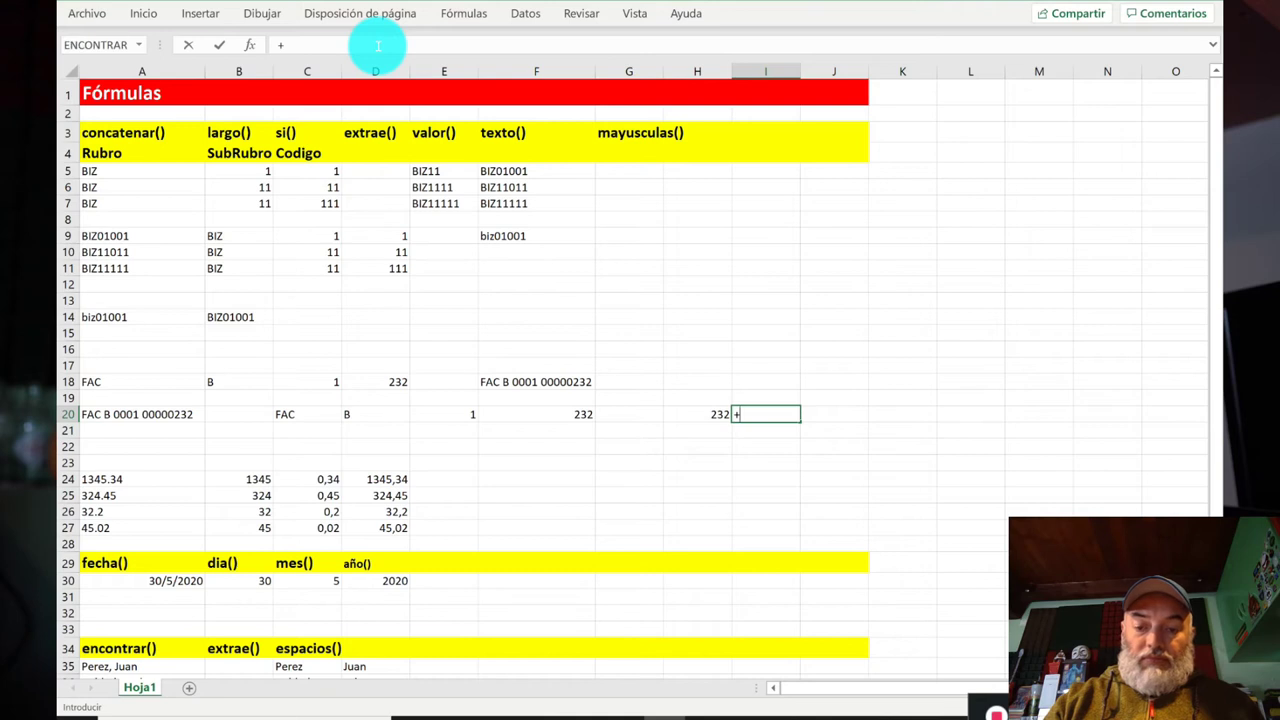
pyautogui.write('izquierda(')
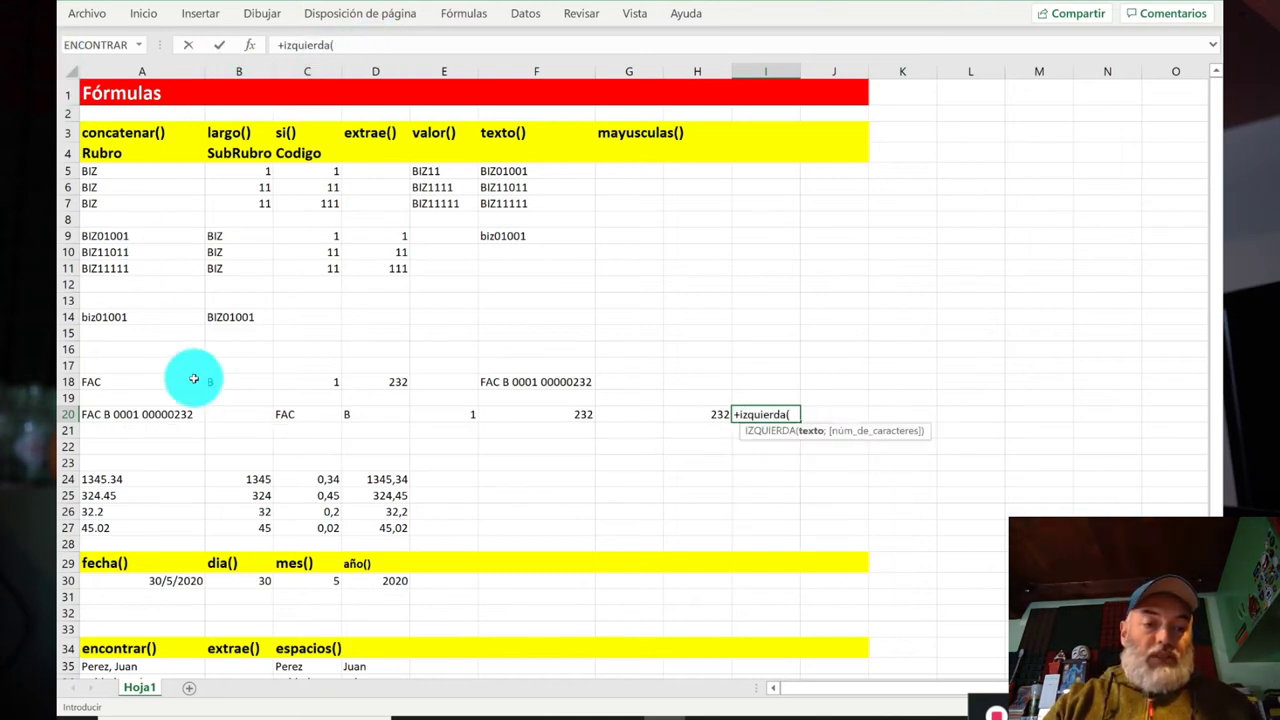
pyautogui.click(176, 414)
pyautogui.write(';3)')
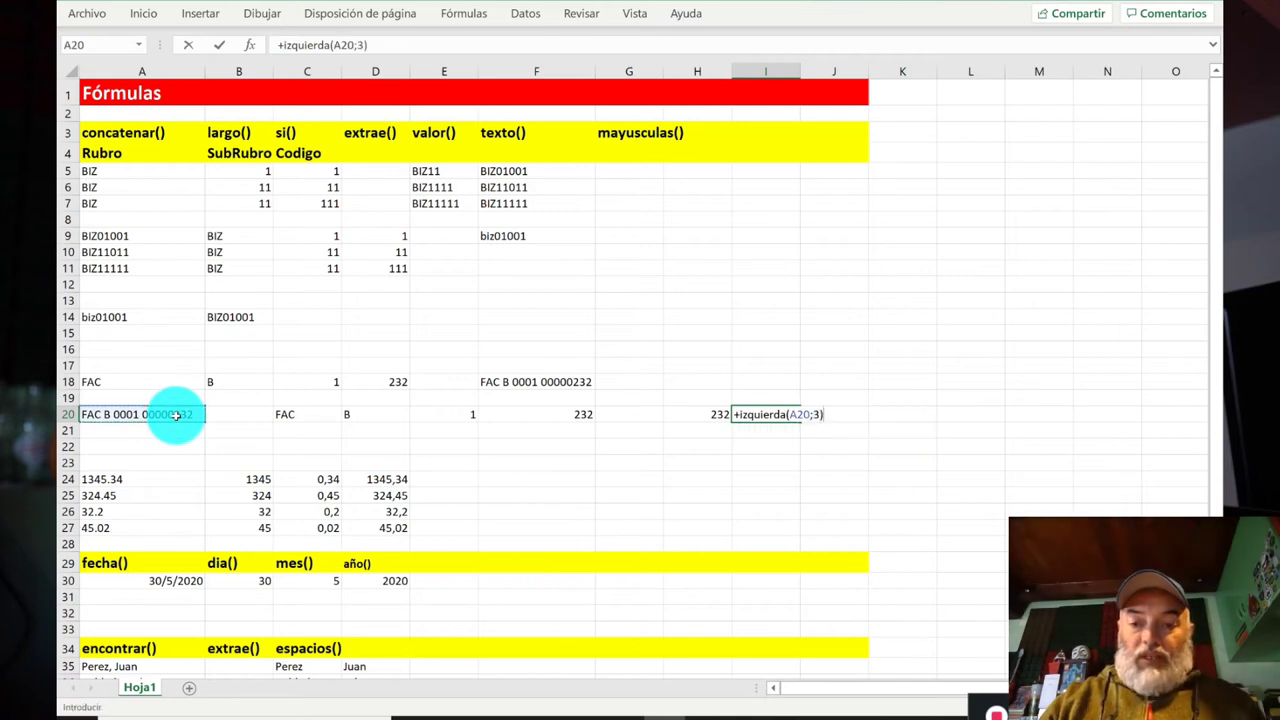
pyautogui.press('Return')
# Step: Review the IZQUIERDA, VALOR(DERECHA), VALOR(EXTRAE) and EXTRAE formulas across row 20
pyautogui.press('Up')
pyautogui.press('Left')
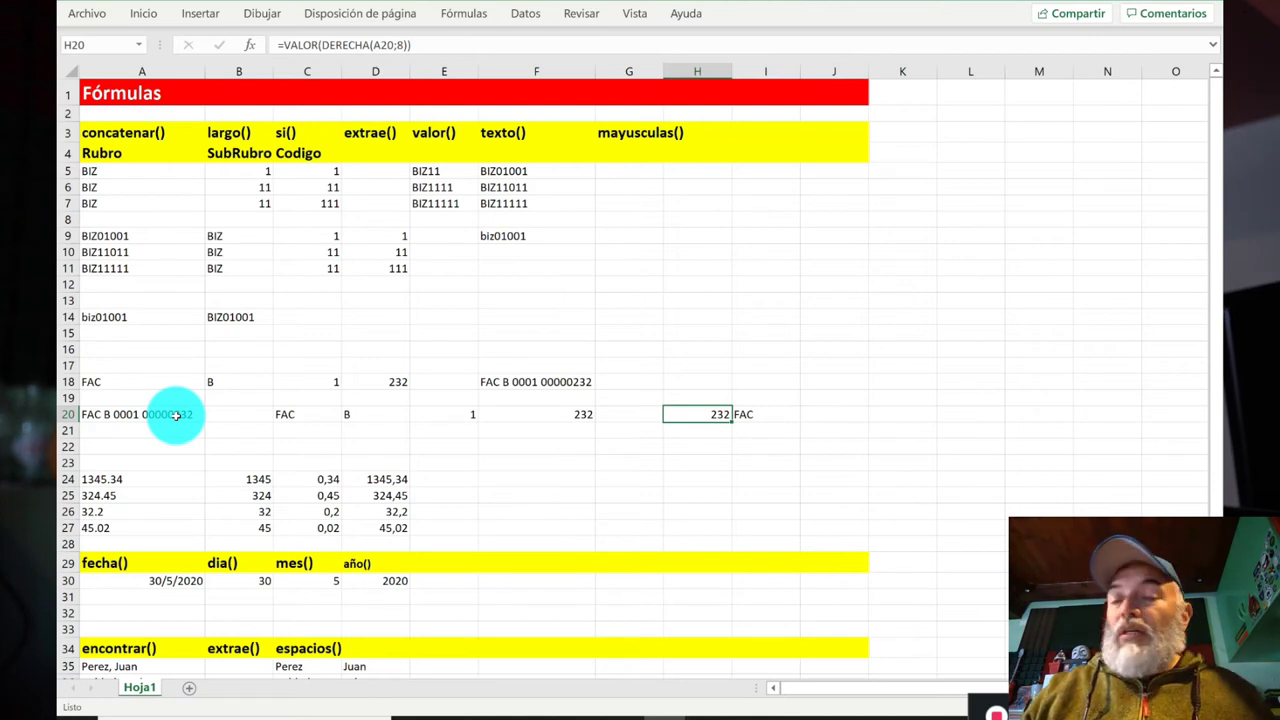
pyautogui.press('Right')
pyautogui.press('Left')
pyautogui.press('Left')
pyautogui.press('Left')
pyautogui.press('Left')
pyautogui.press('Left')
pyautogui.press('Left')
pyautogui.press('Right')
pyautogui.press('Right')
pyautogui.press('Right')
pyautogui.press('Left')
pyautogui.press('Left')
pyautogui.press('Left')
pyautogui.press('Right')
pyautogui.press('Right')
pyautogui.press('Right')
pyautogui.press('Left')
pyautogui.press('Right')
pyautogui.press('Left')
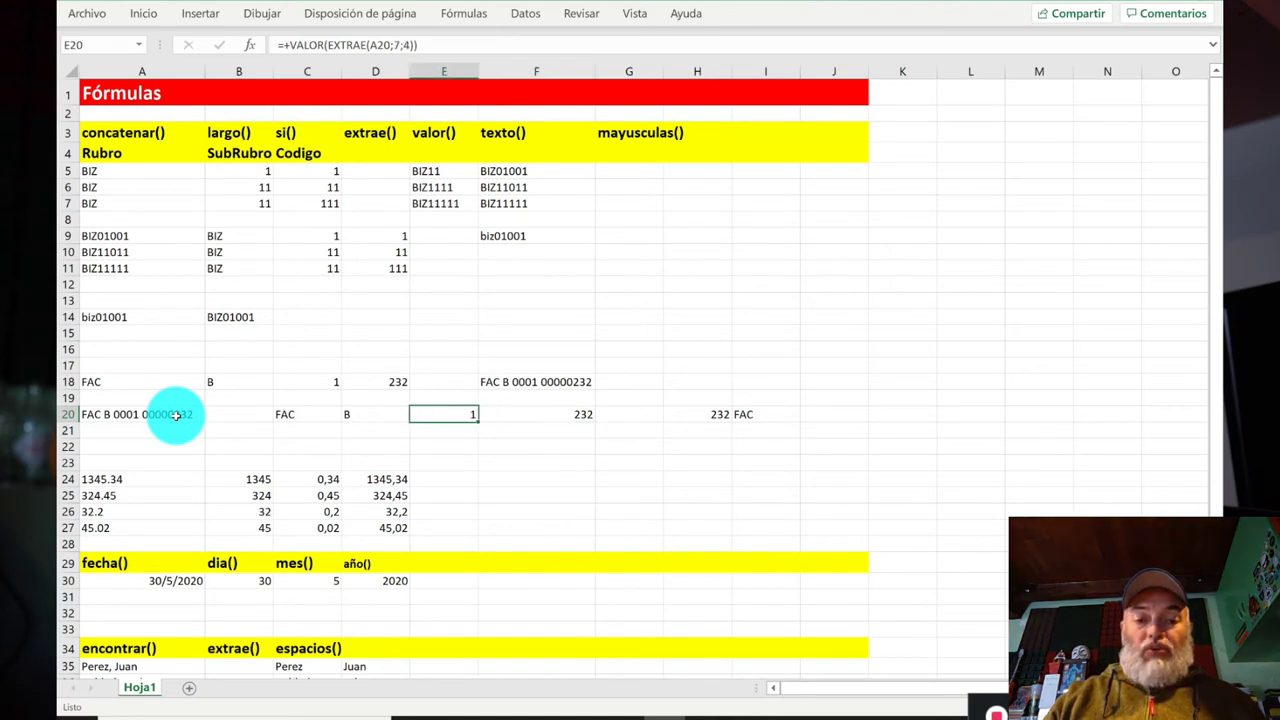
pyautogui.press('Left')
pyautogui.press('Left')
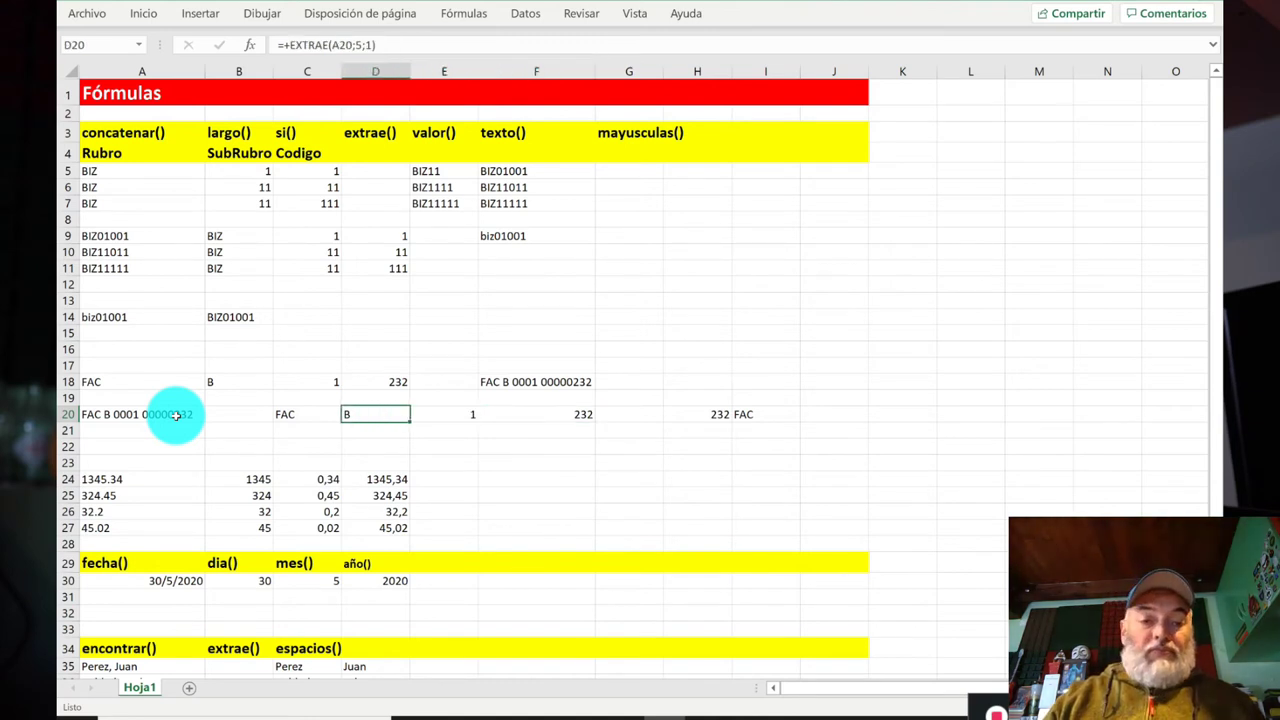
pyautogui.press('Right')
pyautogui.press('Right')
pyautogui.press('Right')
pyautogui.press('Right')
pyautogui.press('Left')
pyautogui.press('Left')
pyautogui.press('Left')
pyautogui.press('Left')
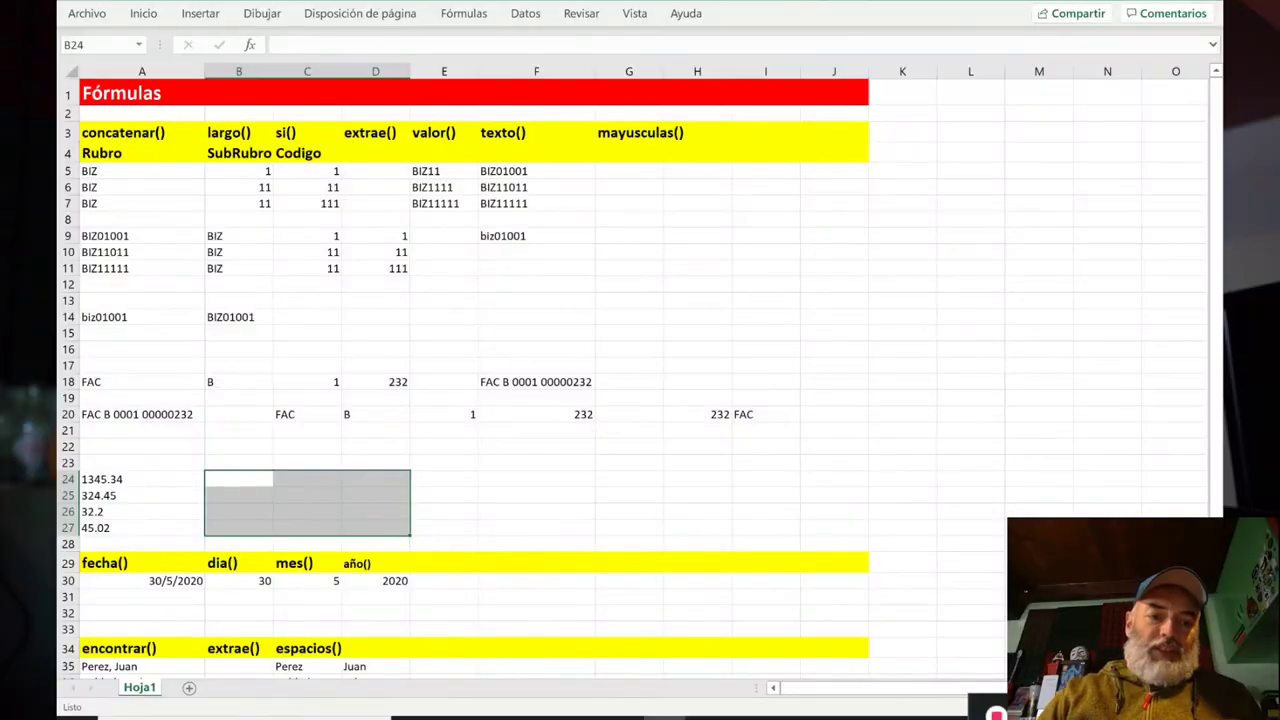
pyautogui.click(142, 479)
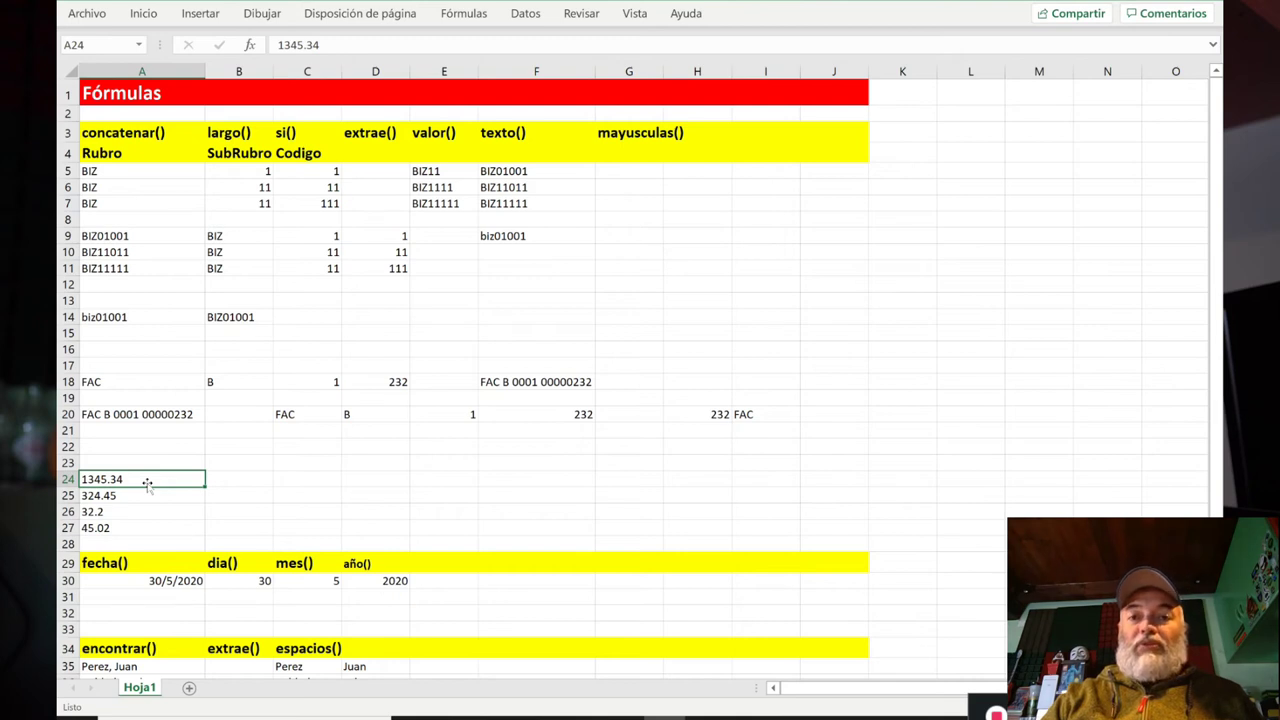
# Step: Enter =+SUMA(A24:A27) in C24, which returns 0 for the dot-decimal text values
pyautogui.press('Right')
pyautogui.press('Right')
pyautogui.click(144, 480)
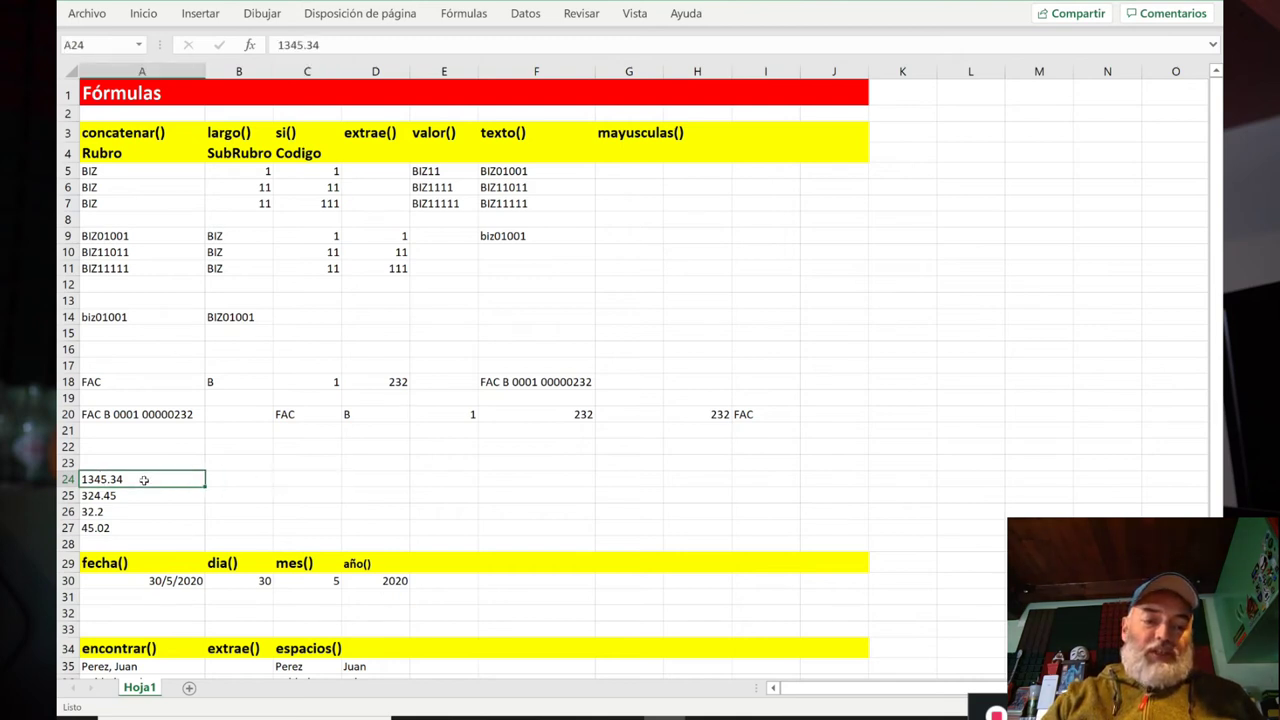
pyautogui.click(309, 478)
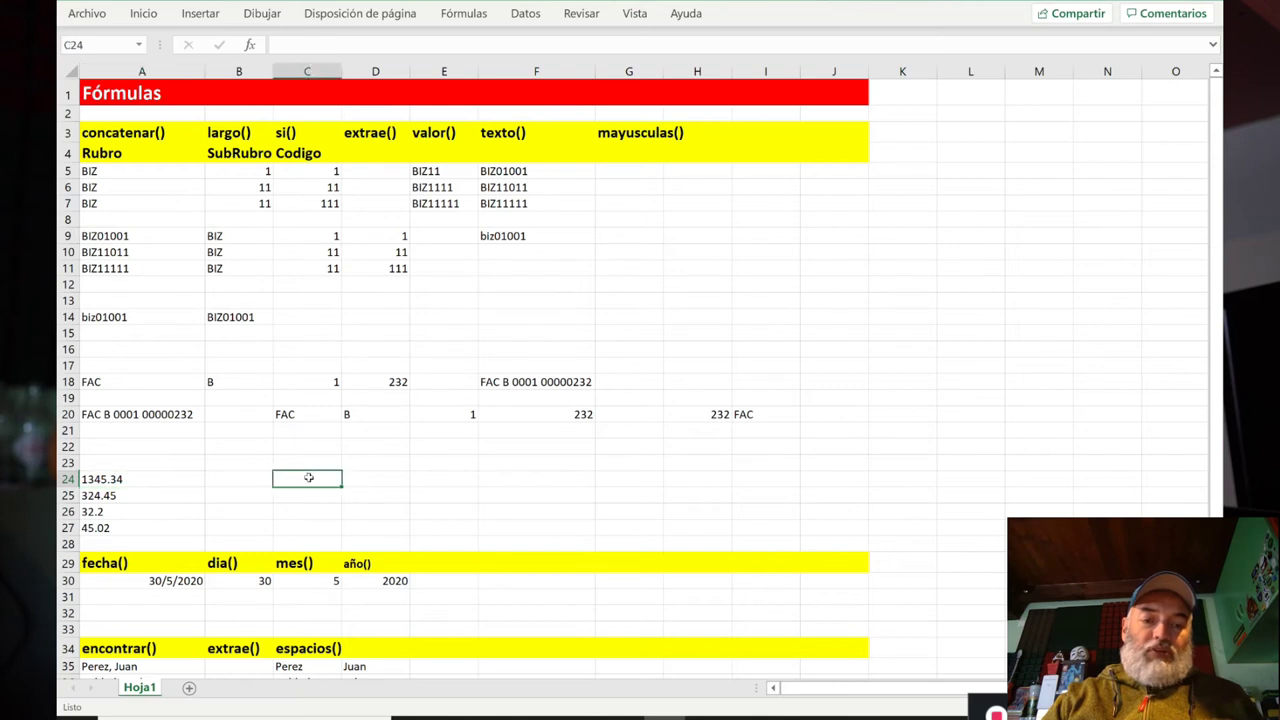
pyautogui.click(139, 480)
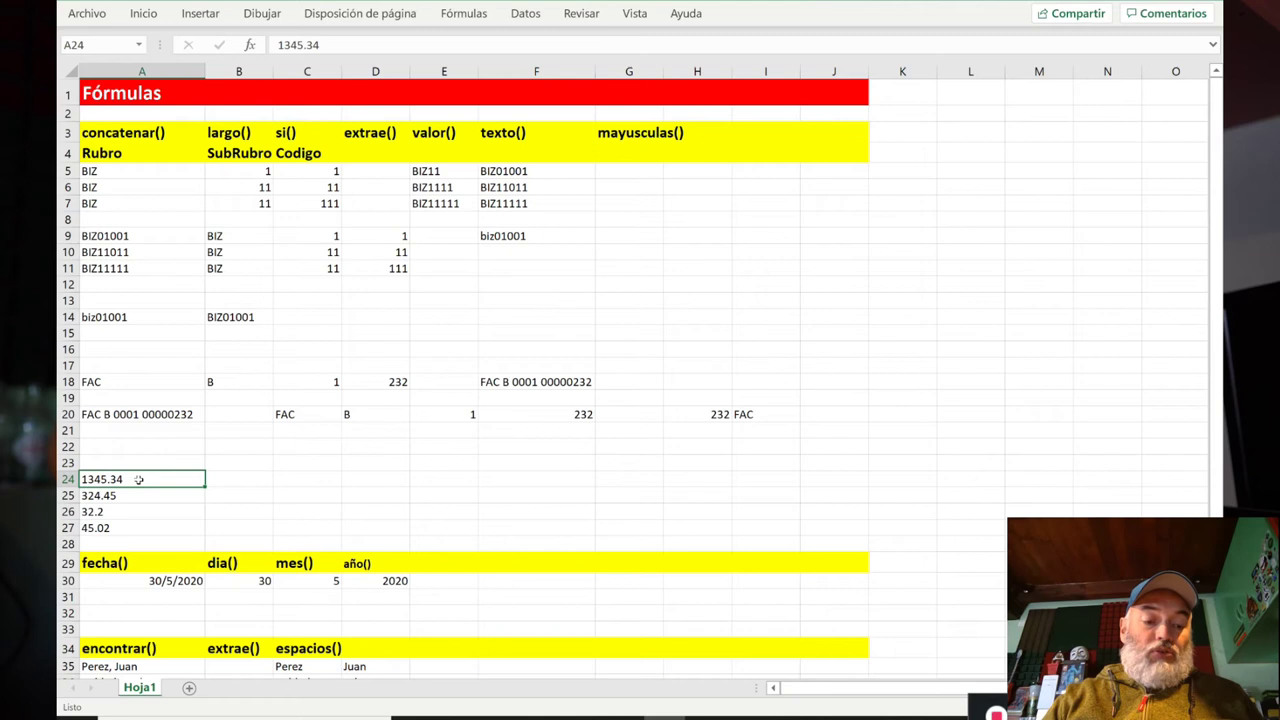
pyautogui.hotkey('shift', 'Down')
pyautogui.hotkey('shift', 'Down')
pyautogui.hotkey('shift', 'Down')
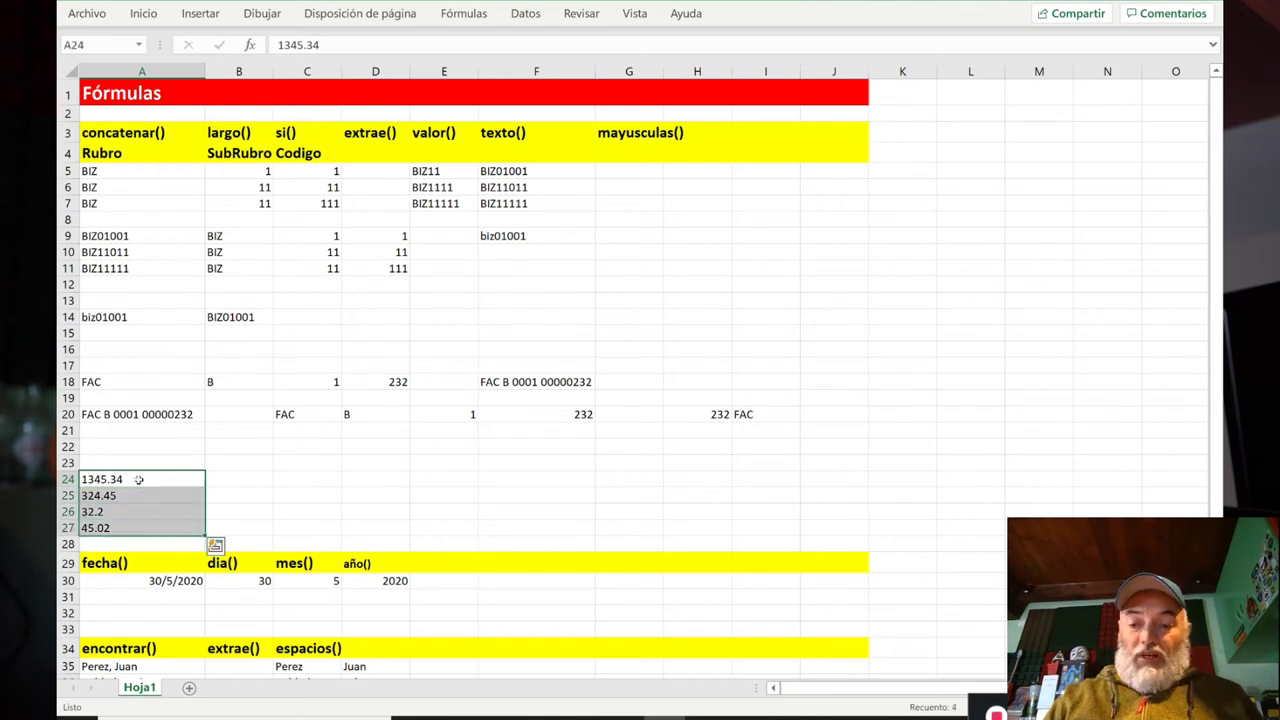
pyautogui.press('Right')
pyautogui.press('Right')
pyautogui.write('+suma(')
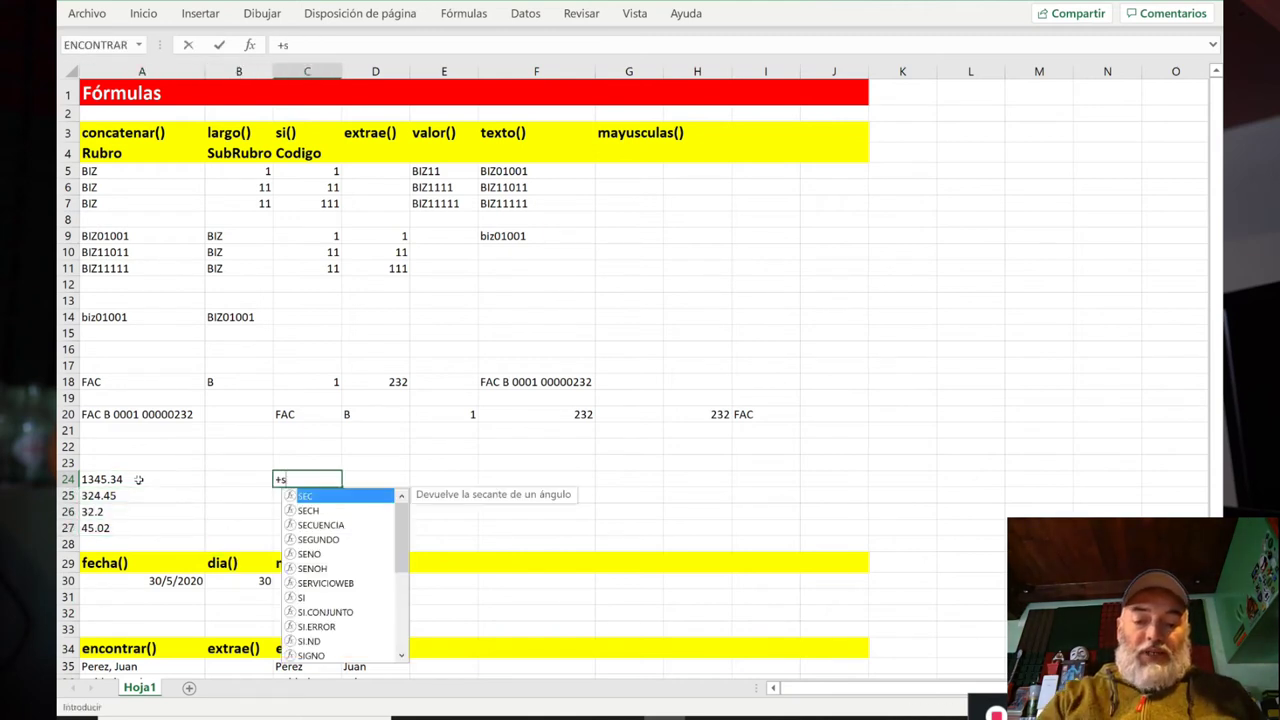
pyautogui.press('Left')
pyautogui.press('Left')
pyautogui.hotkey('shift', 'Down')
pyautogui.hotkey('shift', 'Down')
pyautogui.hotkey('shift', 'Down')
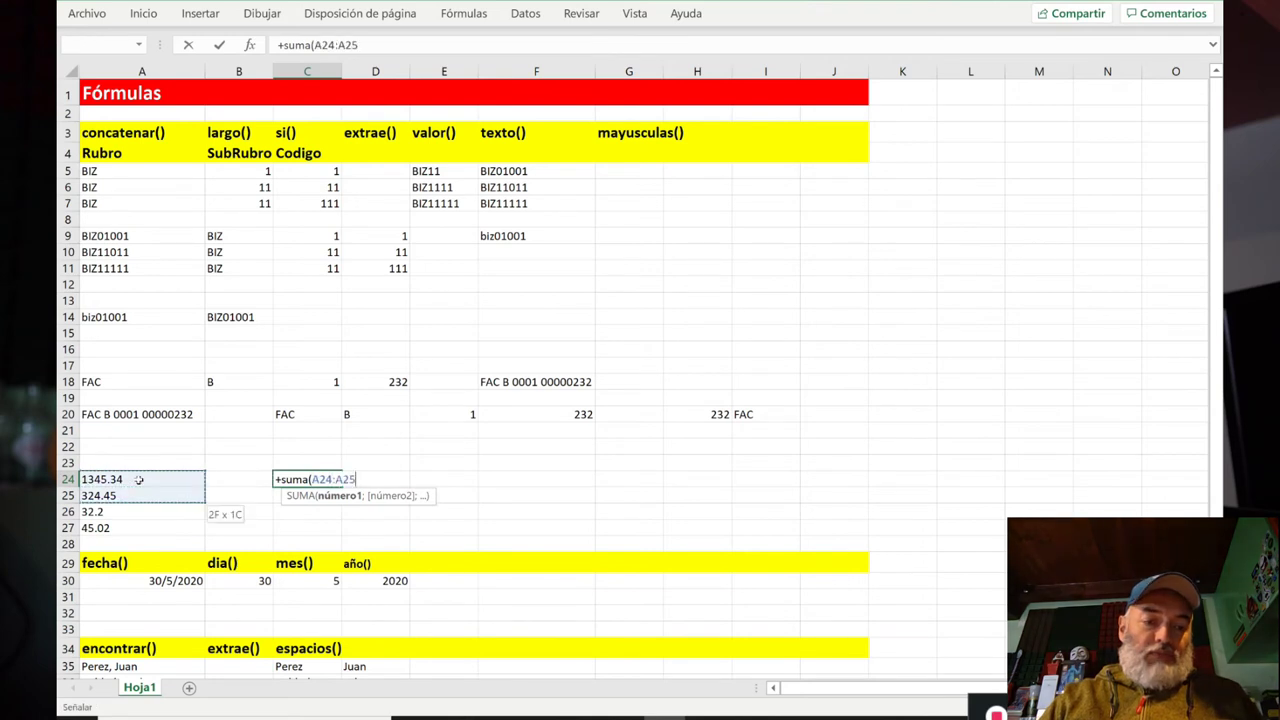
pyautogui.write(')')
pyautogui.press('Return')
# Step: Select A24:A27 and open Buscar y reemplazar with Ctrl+B
pyautogui.press('Up')
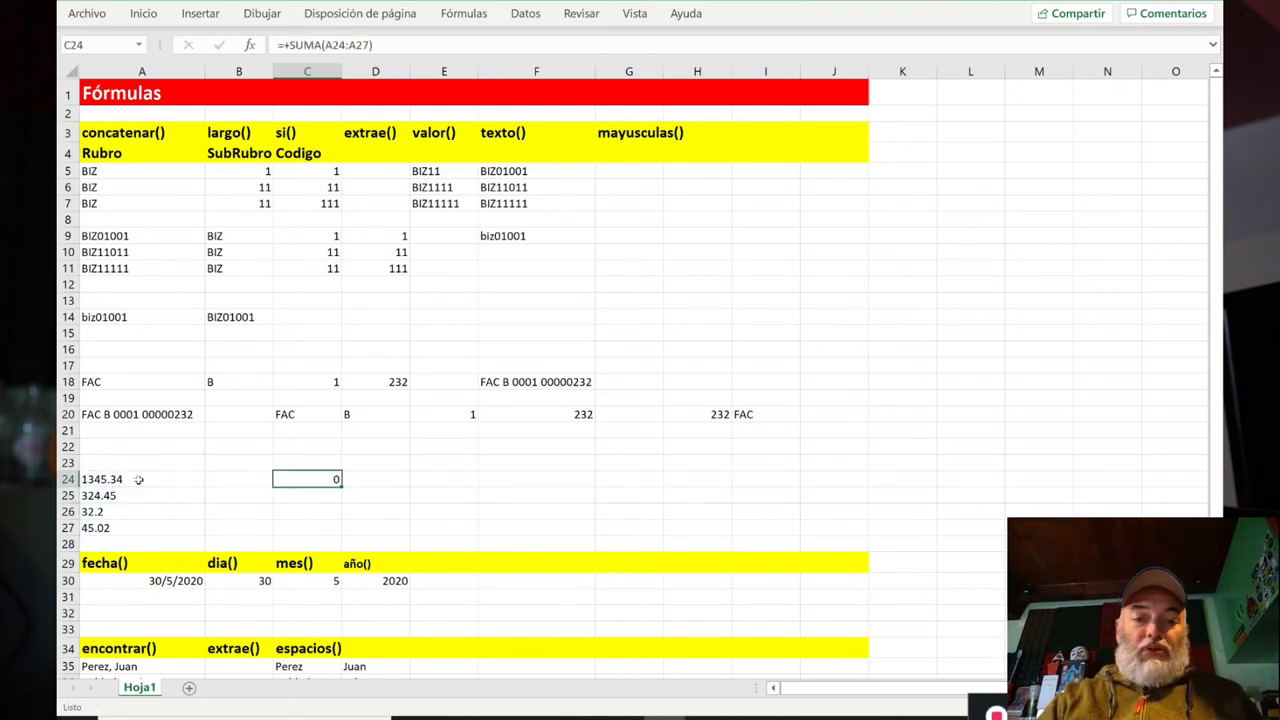
pyautogui.press('Left')
pyautogui.press('Left')
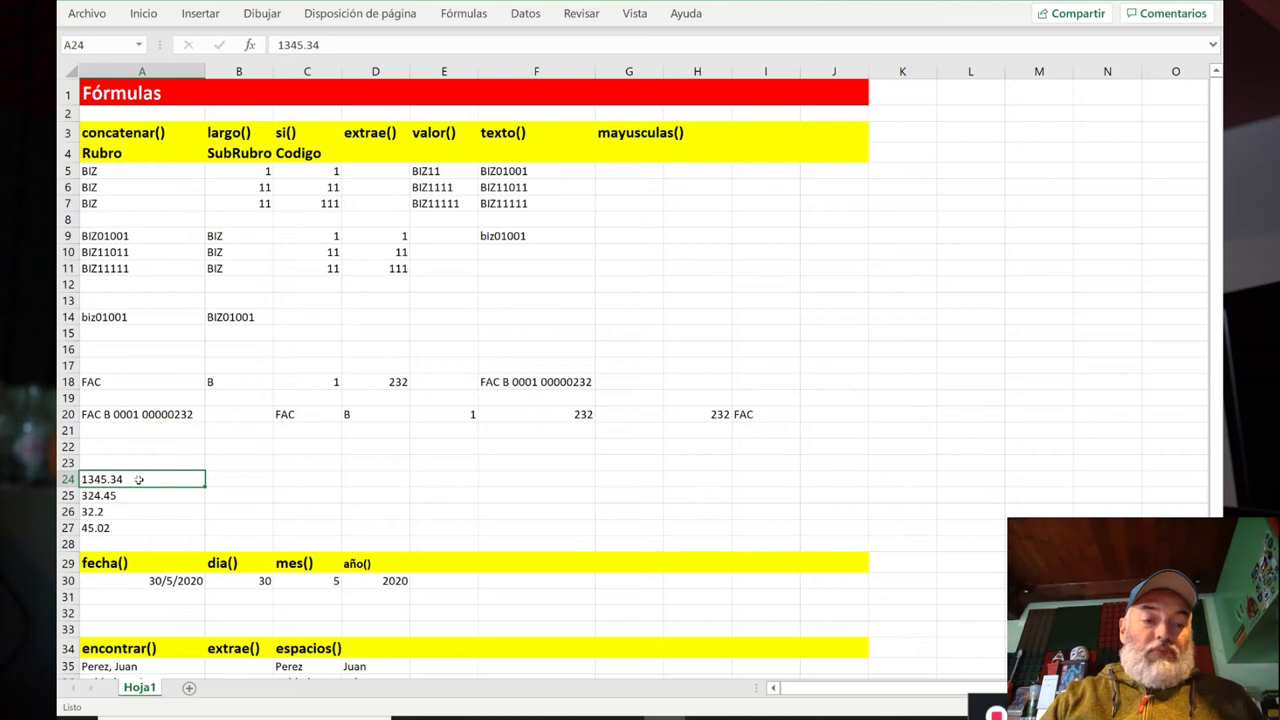
pyautogui.hotkey('shift', 'Down')
pyautogui.hotkey('shift', 'Down')
pyautogui.hotkey('shift', 'Down')
pyautogui.hotkey('ctrl', 'c')
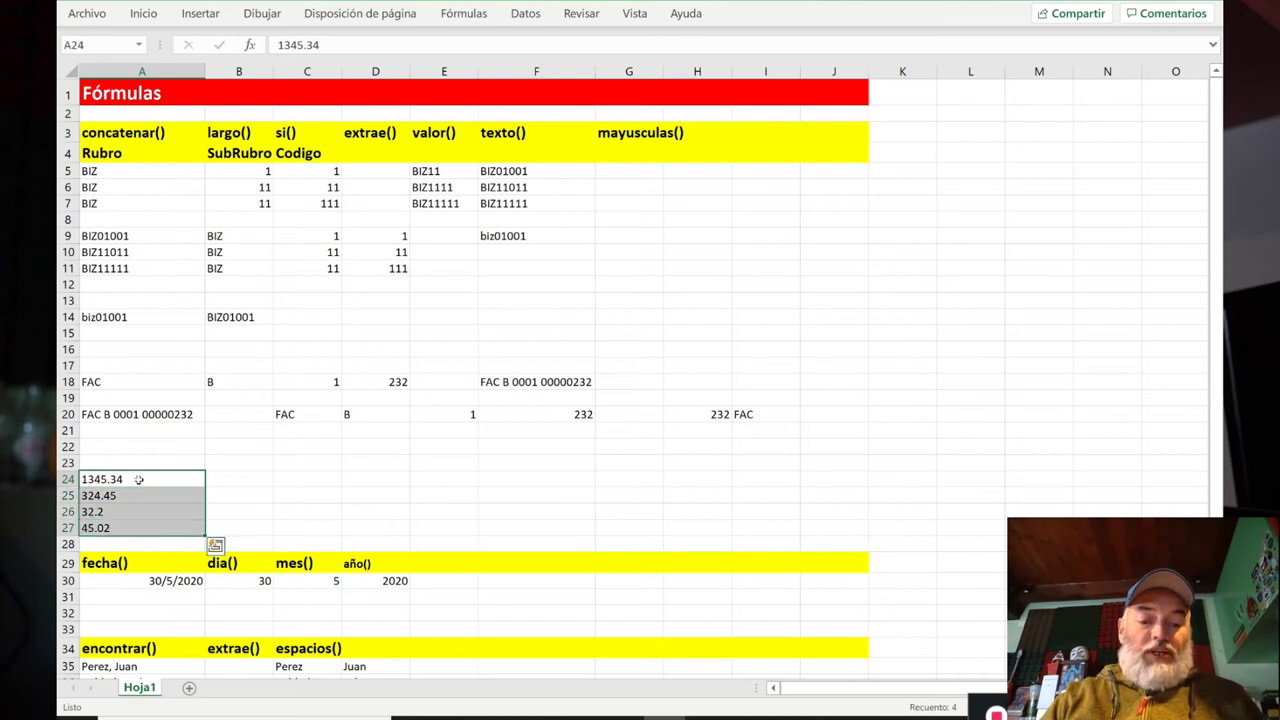
pyautogui.hotkey('ctrl', 'b')
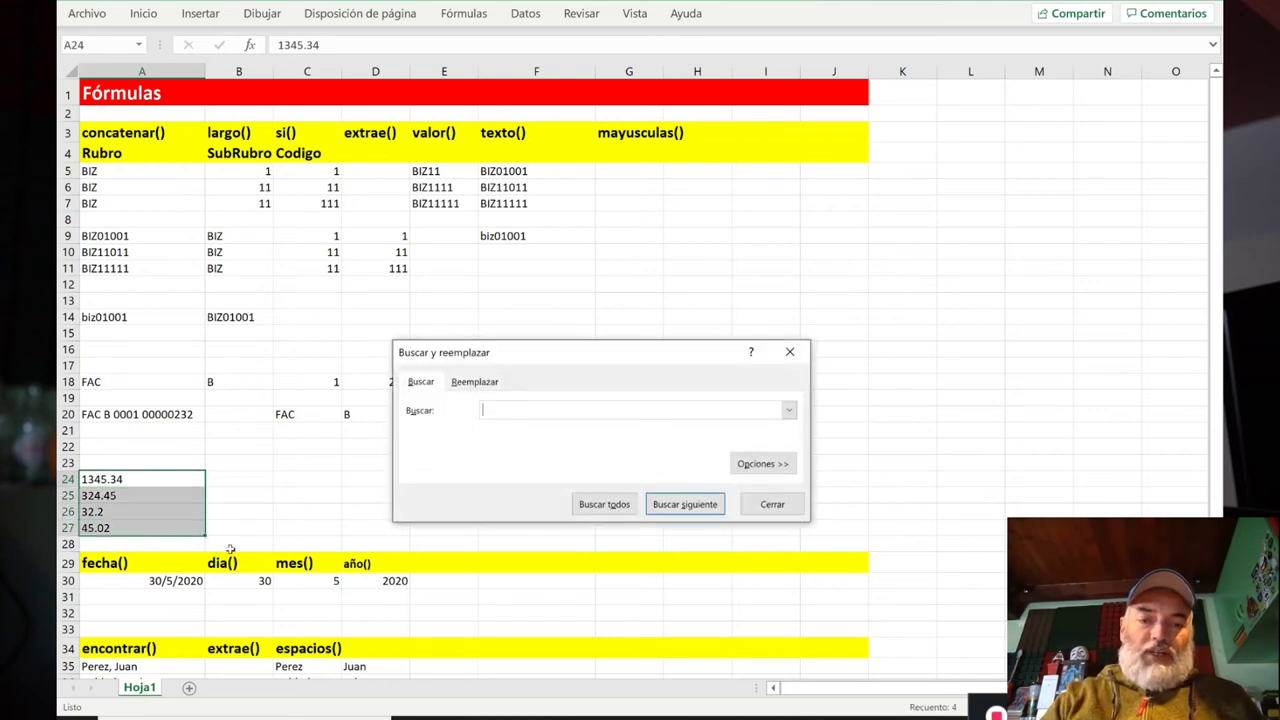
# Step: Replace every '.' with ',' in A24:A27 with Reemplazar todos, then close the dialog
pyautogui.click(475, 385)
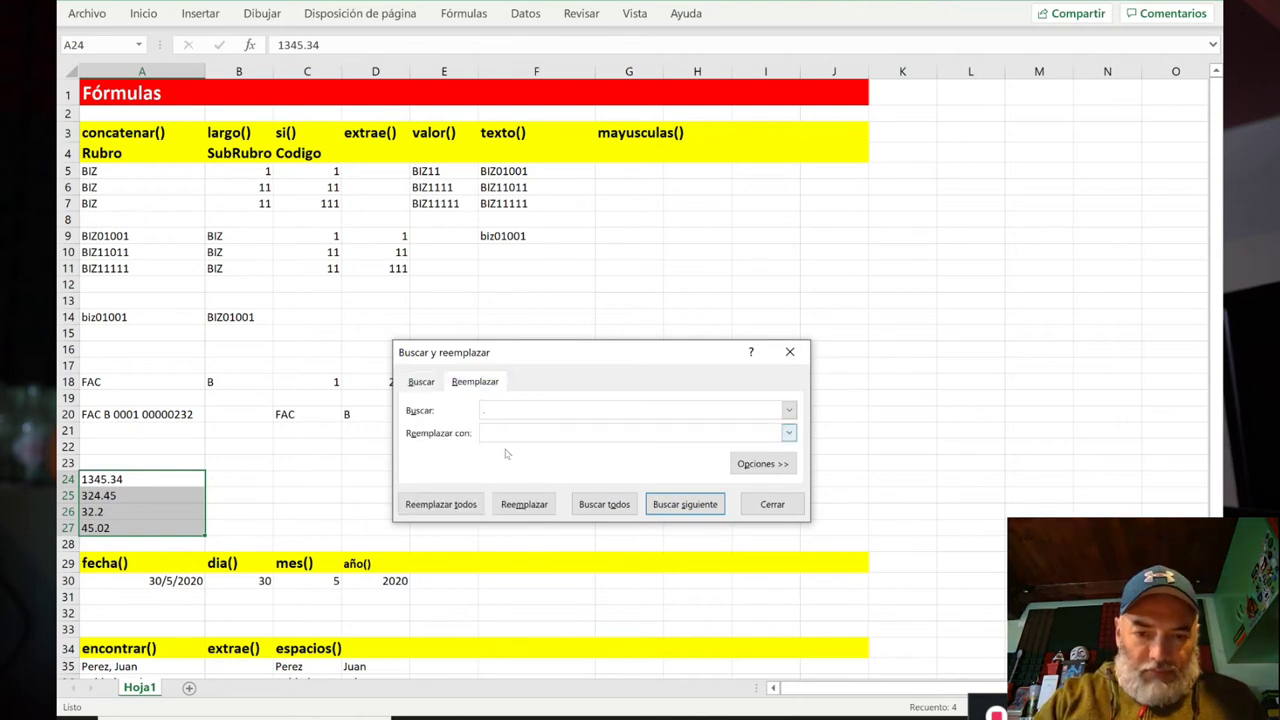
pyautogui.write(',')
pyautogui.click(462, 505)
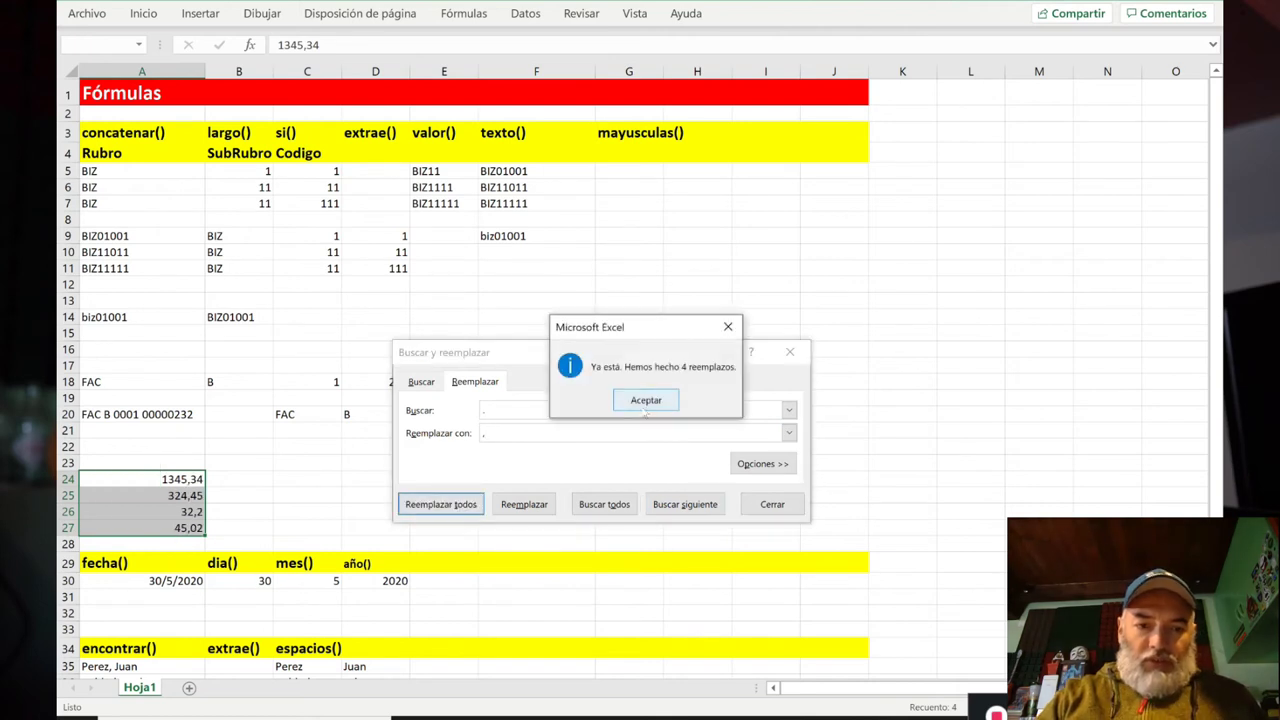
pyautogui.click(647, 399)
pyautogui.click(768, 504)
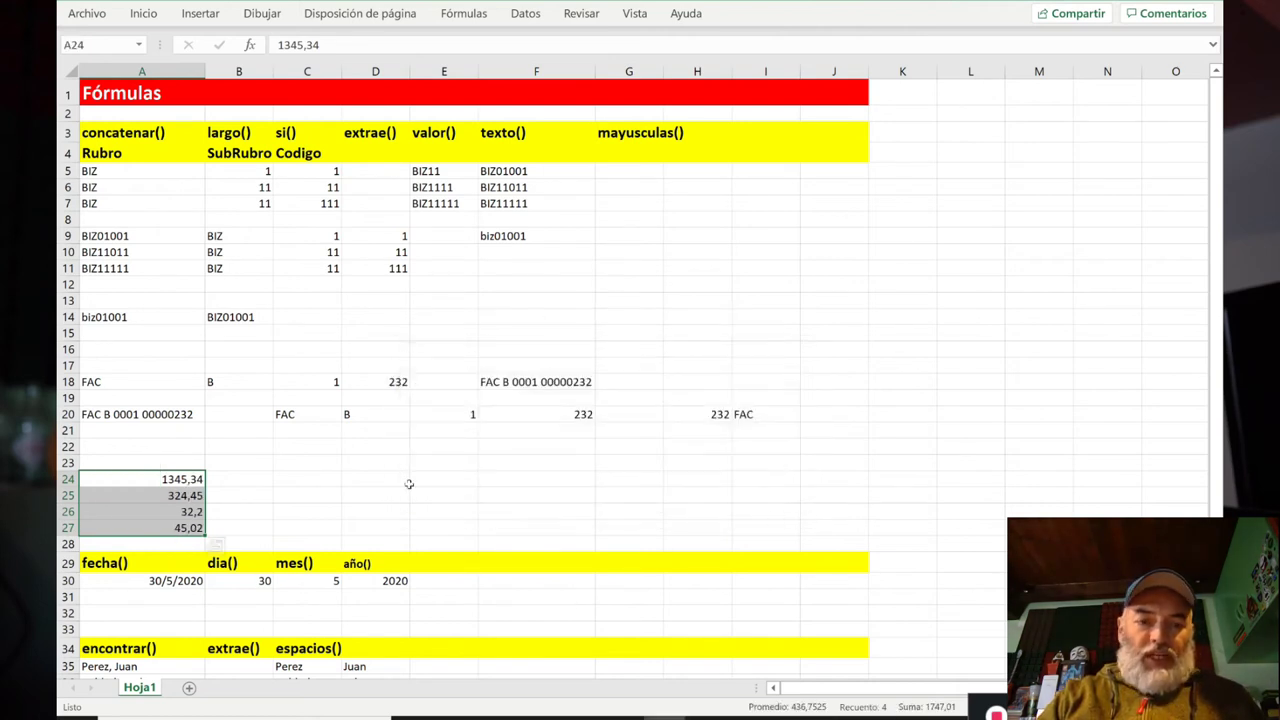
pyautogui.click(294, 481)
# Step: Sum A24:A27 in C24 with =+SUMA, now showing 1747,01
pyautogui.write('+suma(')
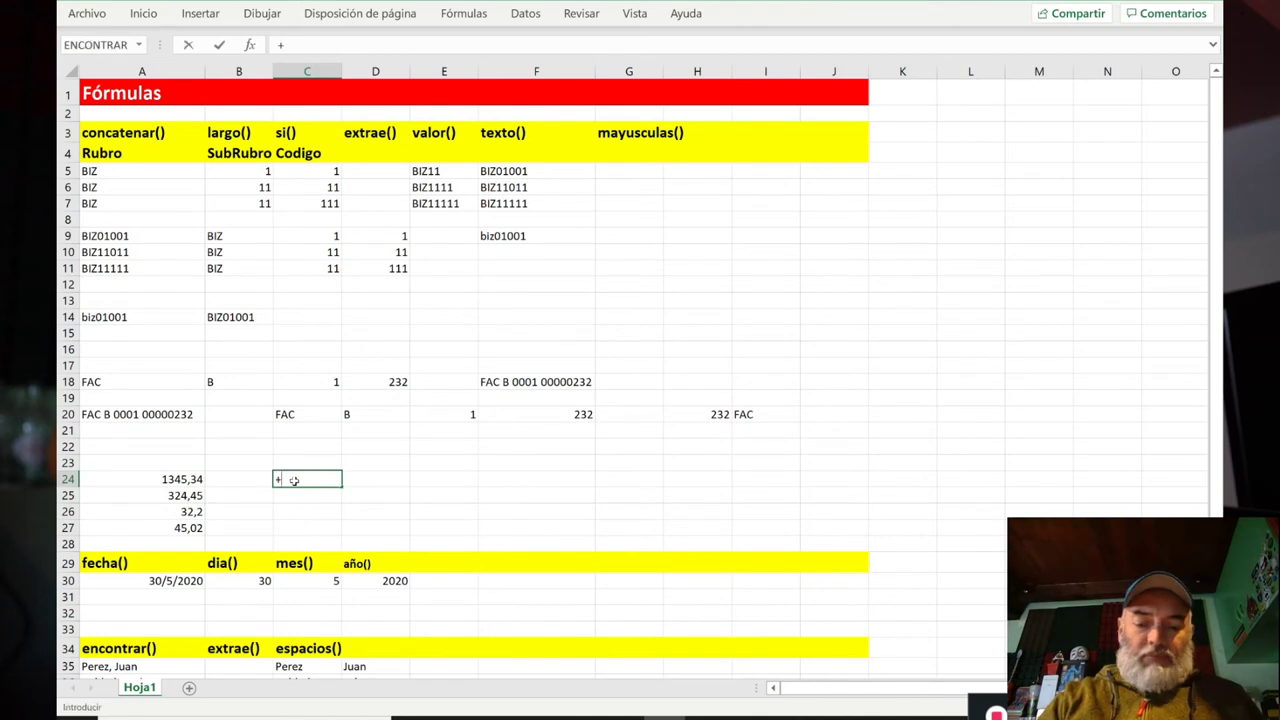
pyautogui.press('Left')
pyautogui.press('Left')
pyautogui.hotkey('shift', 'Down')
pyautogui.hotkey('shift', 'Down')
pyautogui.hotkey('shift', 'Down')
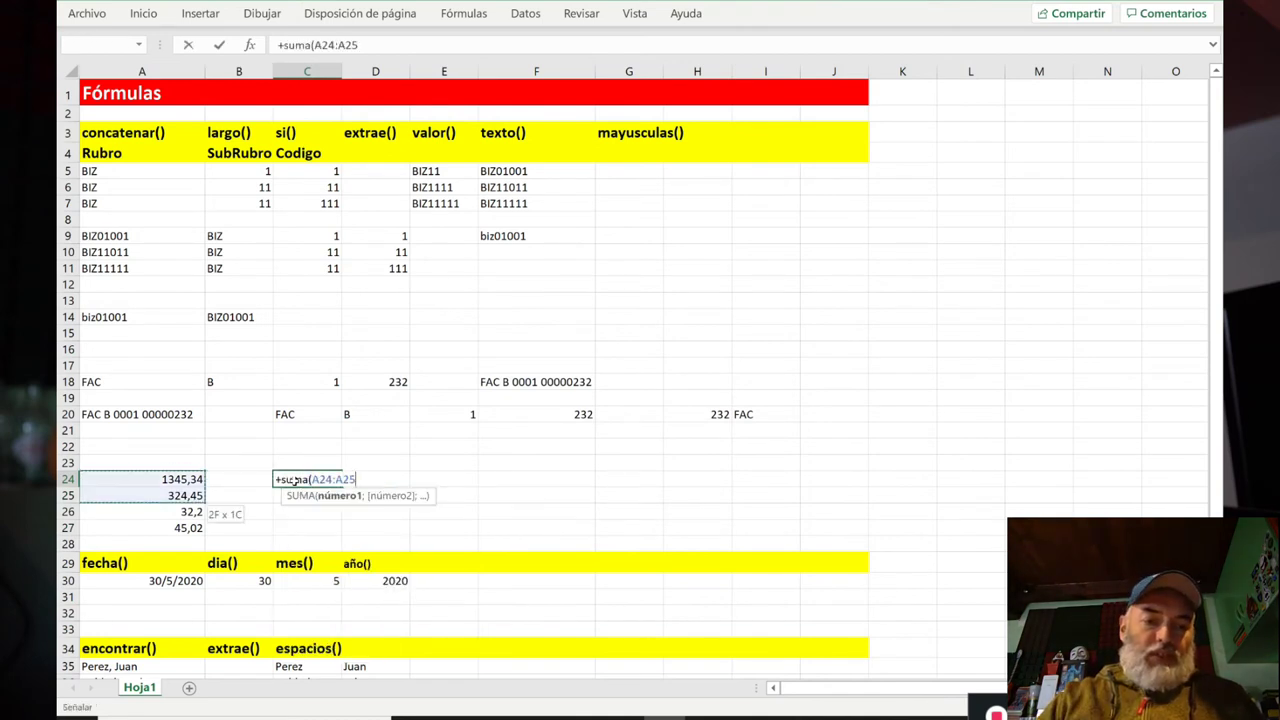
pyautogui.press('Return')
# Step: Clear C24 and paste the original dot-decimal text values back into A24:A27
pyautogui.click(294, 481)
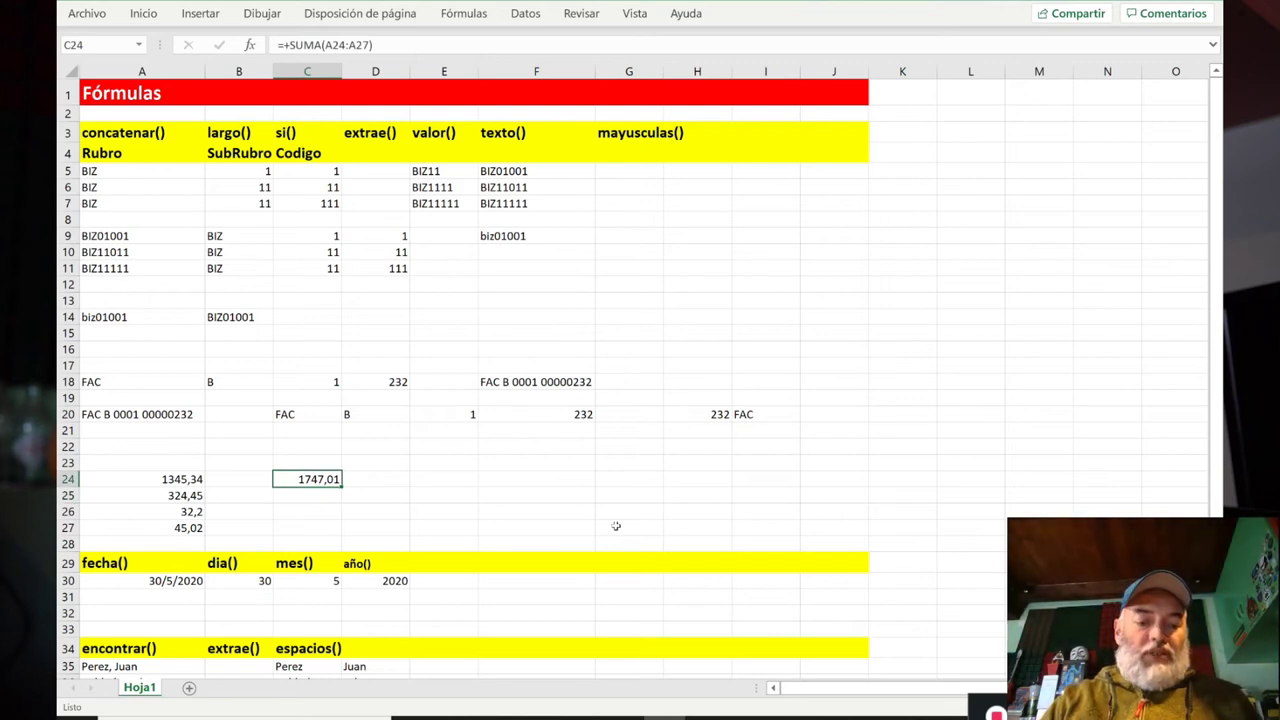
pyautogui.press('Delete')
pyautogui.press('Left')
pyautogui.press('Left')
pyautogui.hotkey('ctrl', 'v')
pyautogui.press('Down')
pyautogui.press('Up')
pyautogui.press('Right')
pyautogui.press('Right')
pyautogui.press('Left')
pyautogui.press('Left')
pyautogui.press('Right')
pyautogui.press('Right')
pyautogui.press('Left')
pyautogui.press('Left')
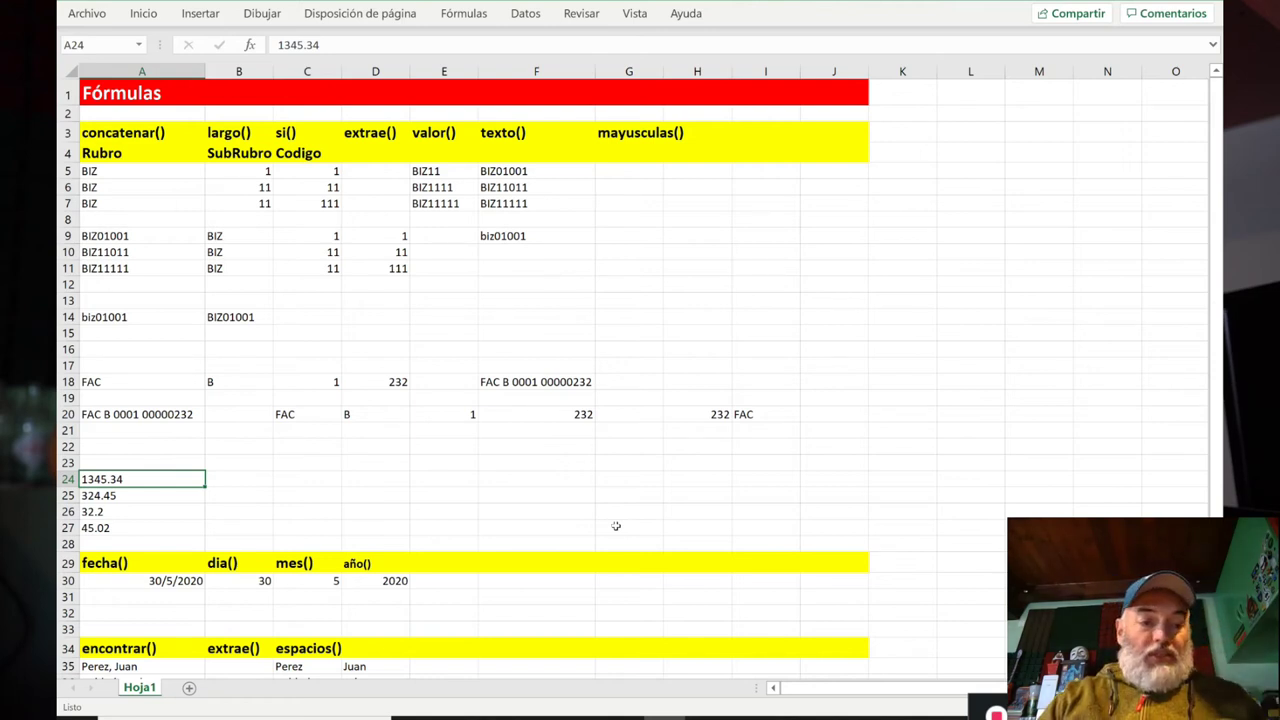
pyautogui.press('Right')
pyautogui.press('Right')
pyautogui.press('Left')
pyautogui.press('Left')
pyautogui.press('Right')
pyautogui.press('Right')
pyautogui.press('Right')
pyautogui.press('Left')
pyautogui.press('Left')
pyautogui.press('Left')
pyautogui.press('Right')
pyautogui.press('Right')
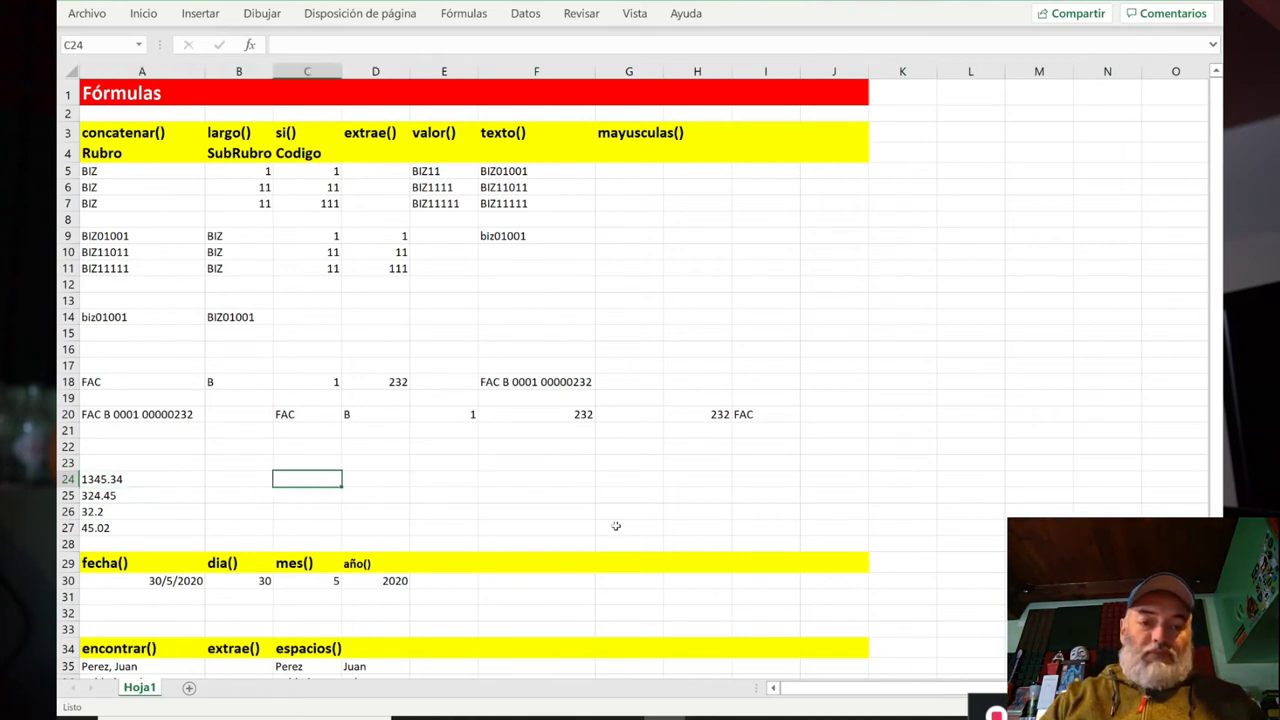
pyautogui.press('Left')
pyautogui.press('Left')
pyautogui.press('Right')
pyautogui.press('Right')
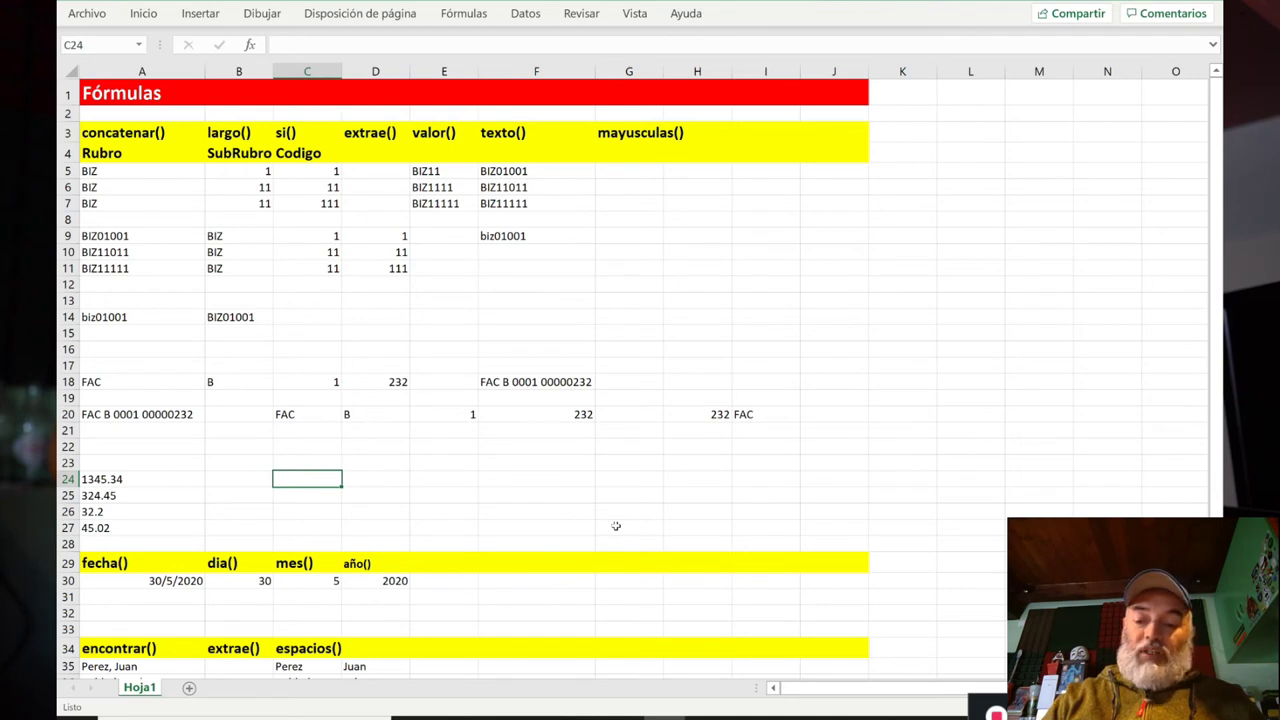
pyautogui.write('+')
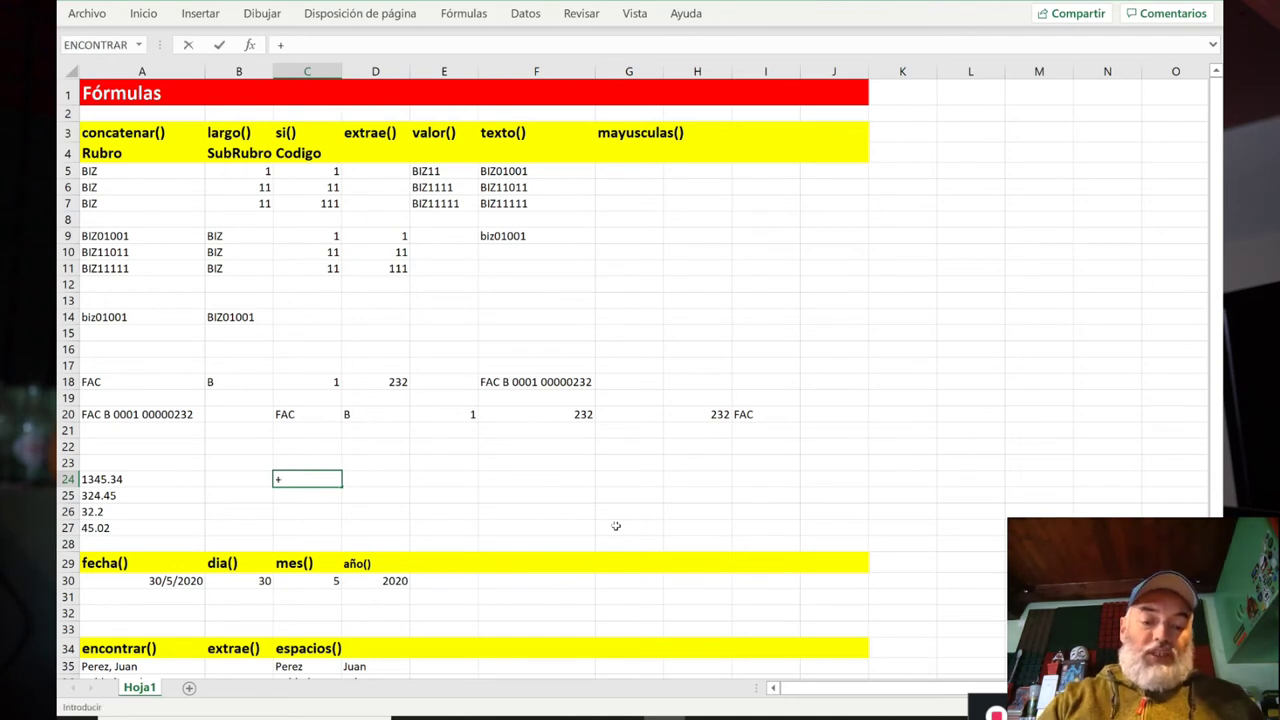
pyautogui.write('valor(')
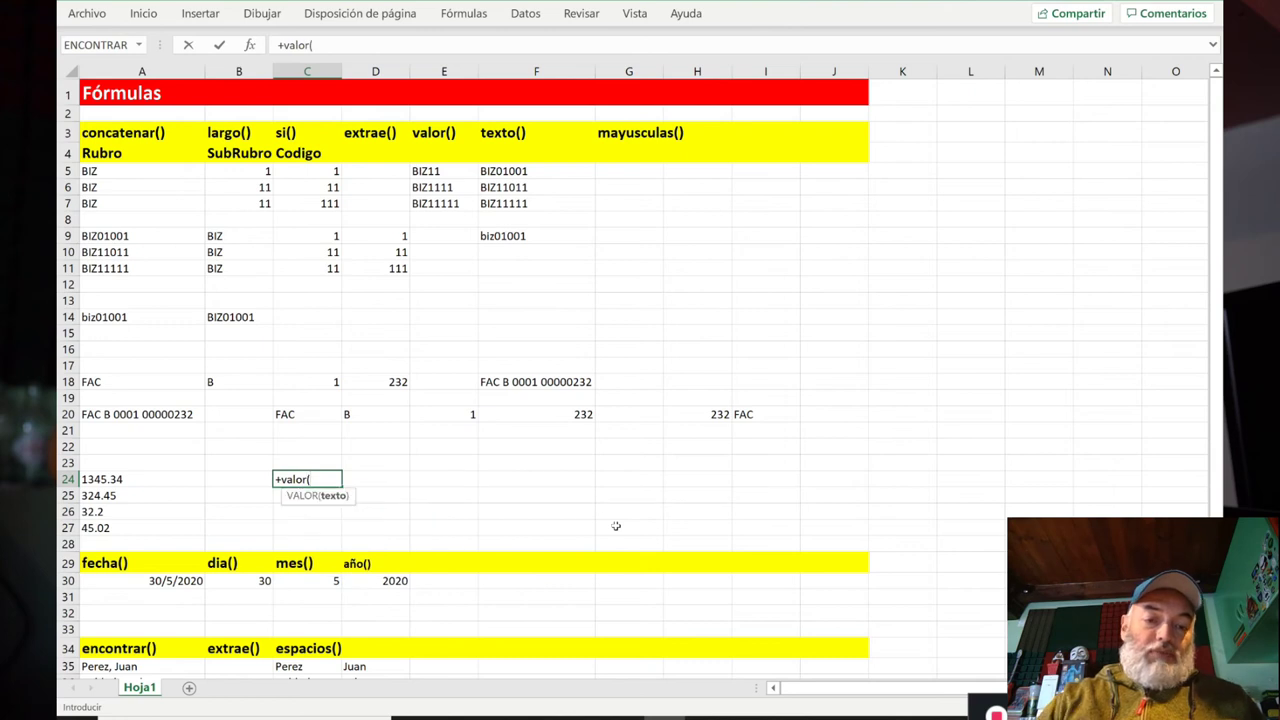
pyautogui.write('extrae(')
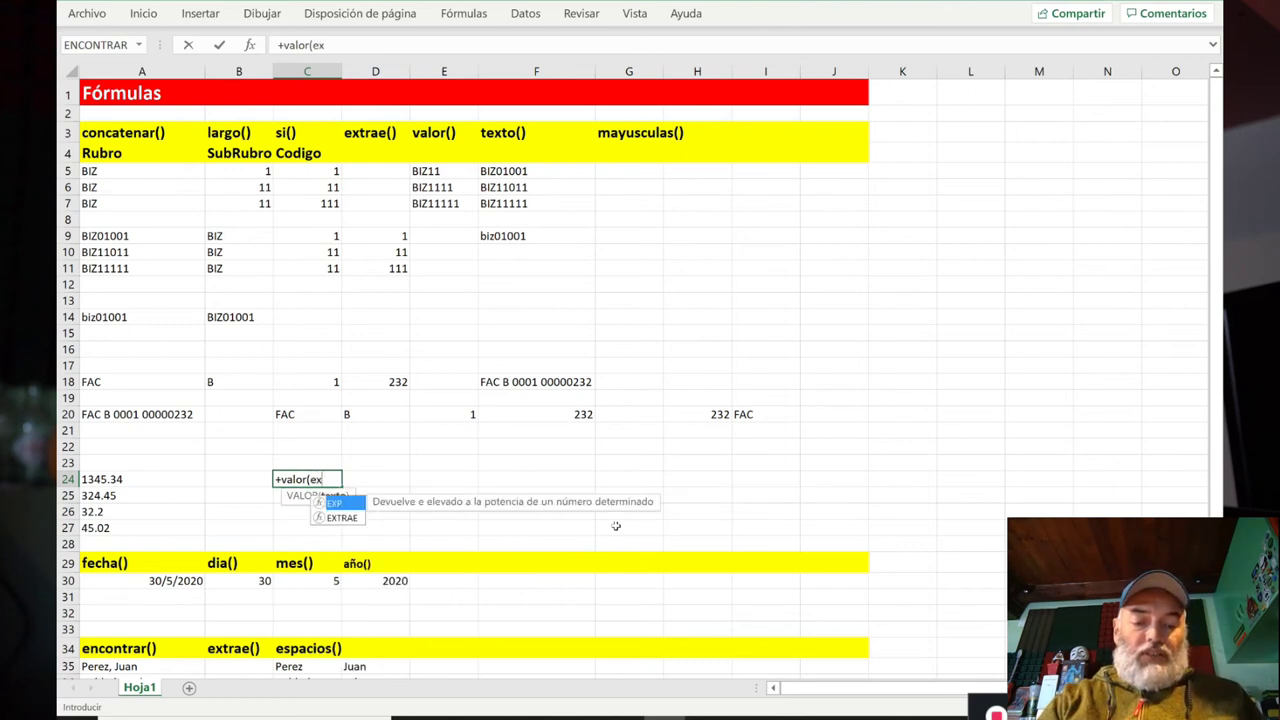
# Step: Build +valor(extrae(A24;1;encontrar(".";A24;1)-1 in C24 to take the integer part before the dot
pyautogui.press('Left')
pyautogui.press('Left')
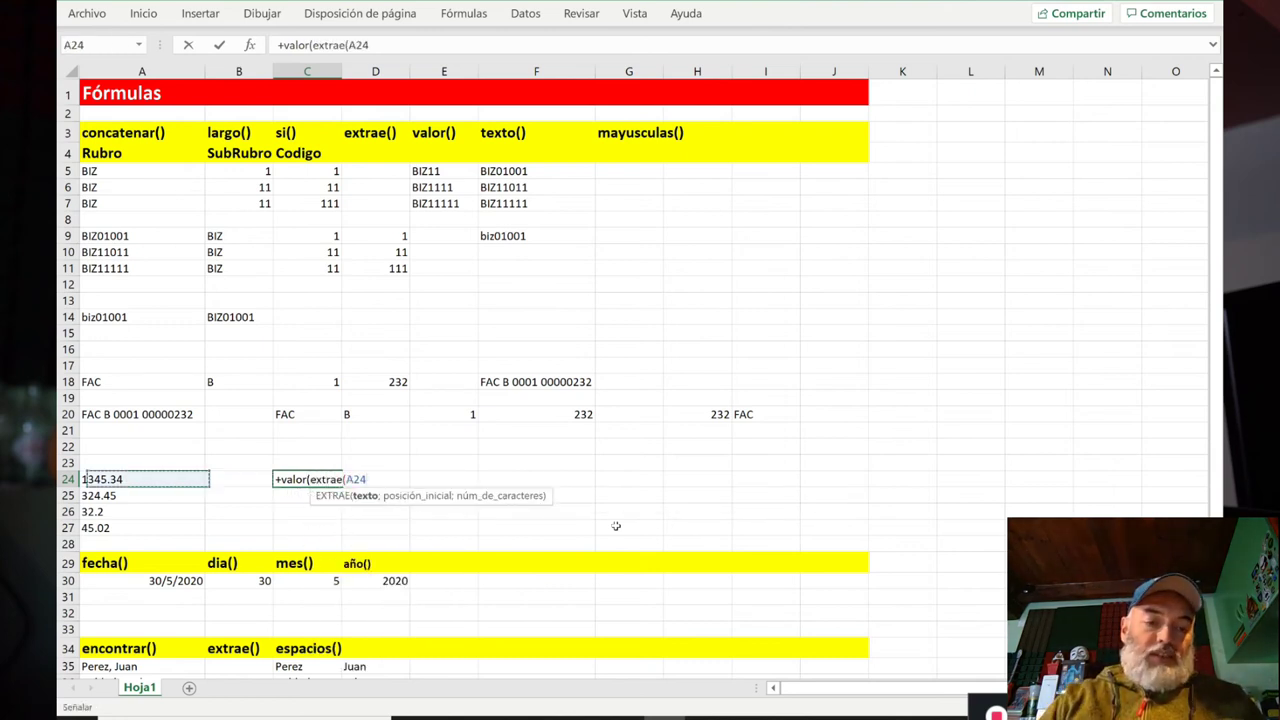
pyautogui.write(';')
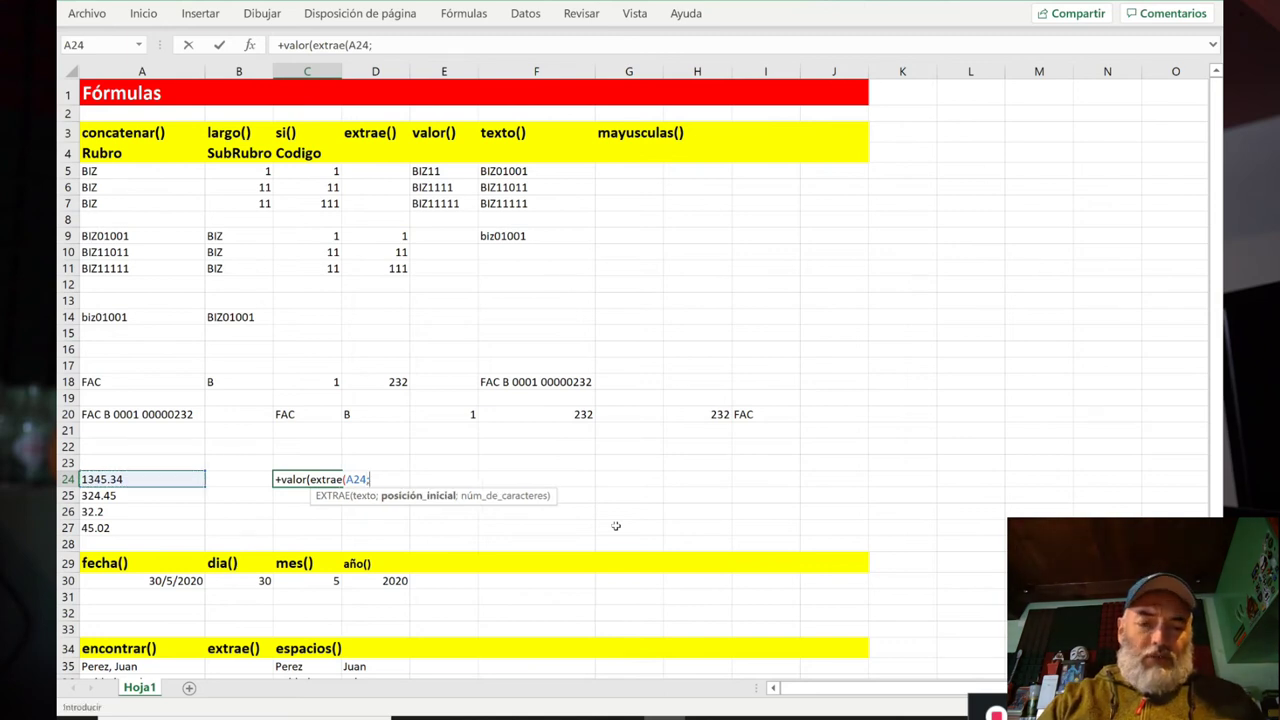
pyautogui.write('1;')
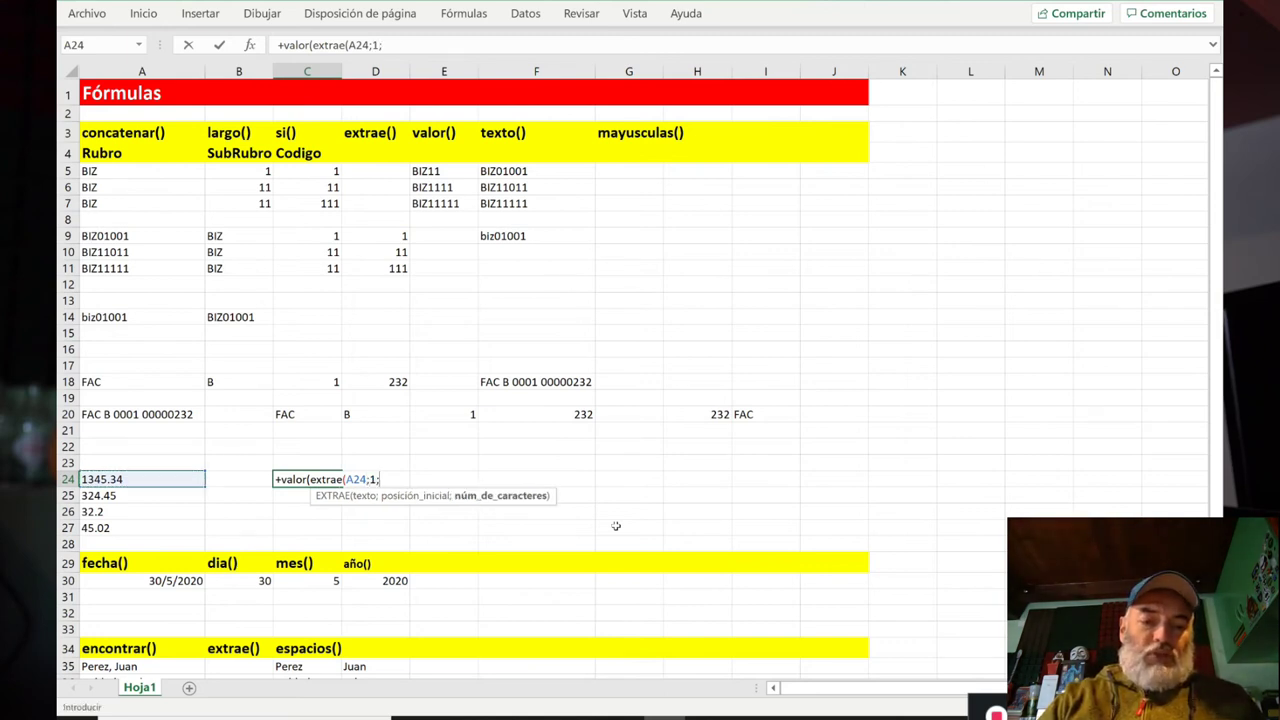
pyautogui.write('encontrar(')
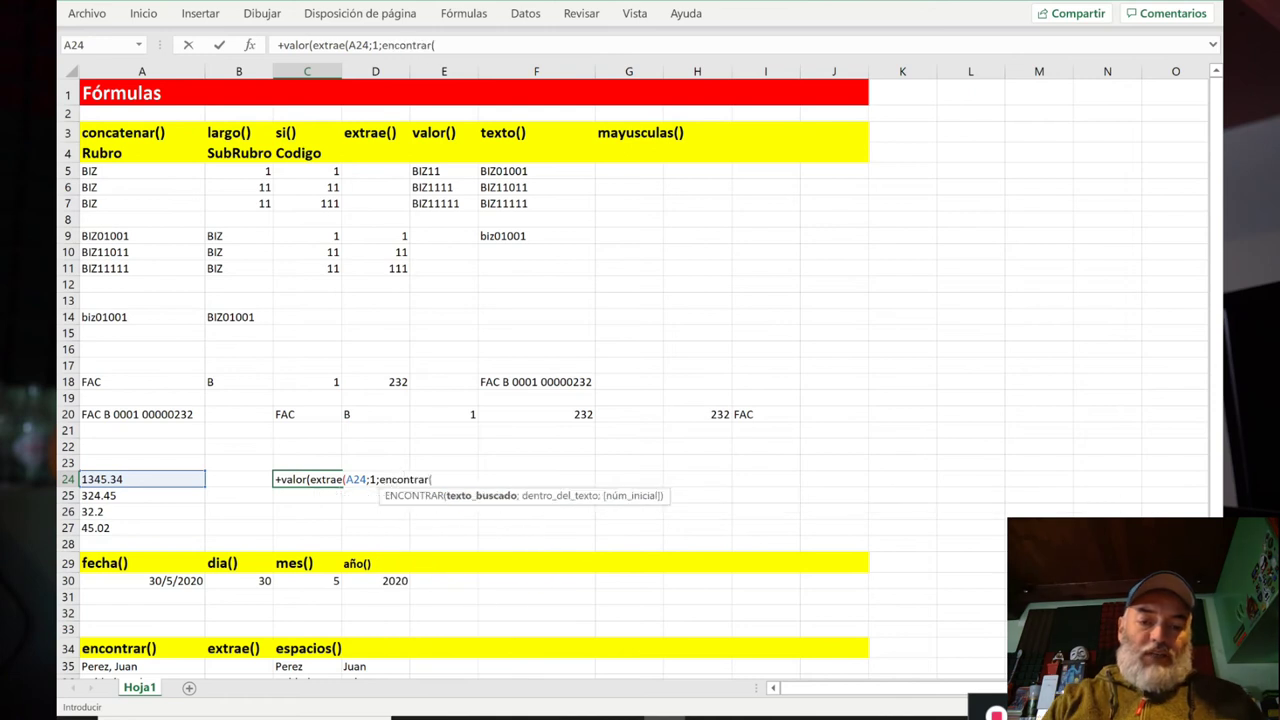
pyautogui.write('"."')
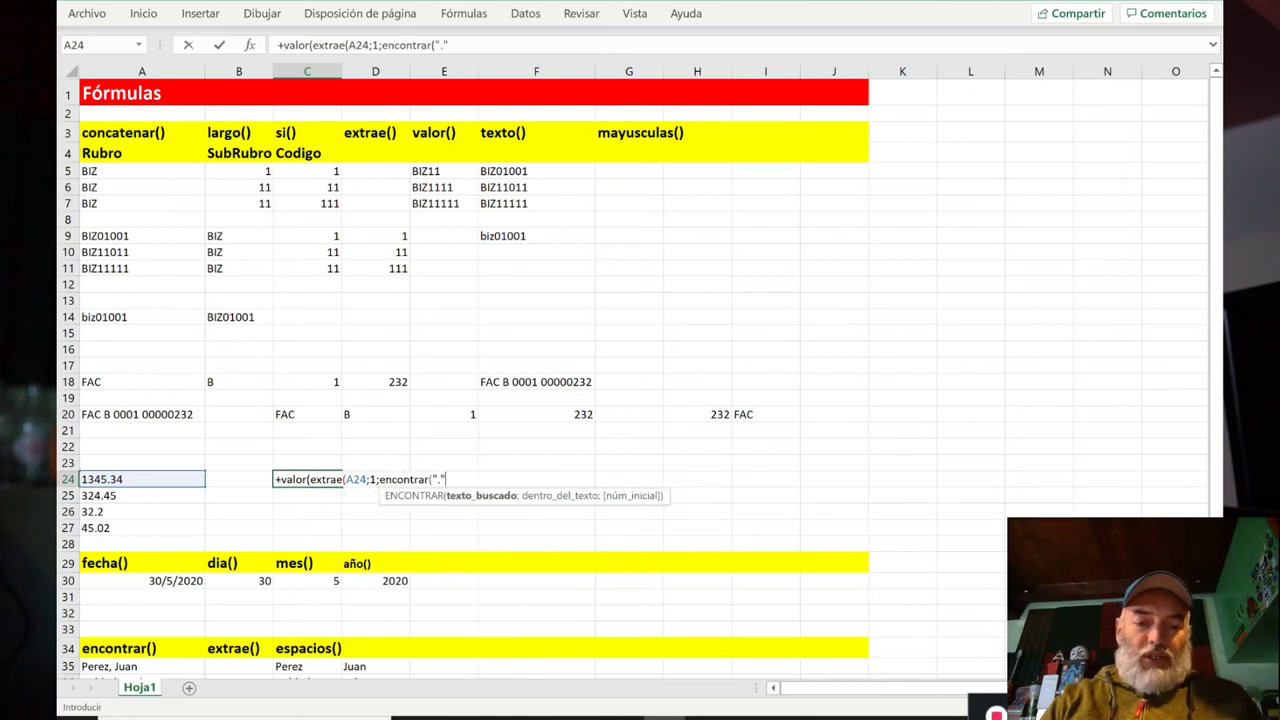
pyautogui.write(';')
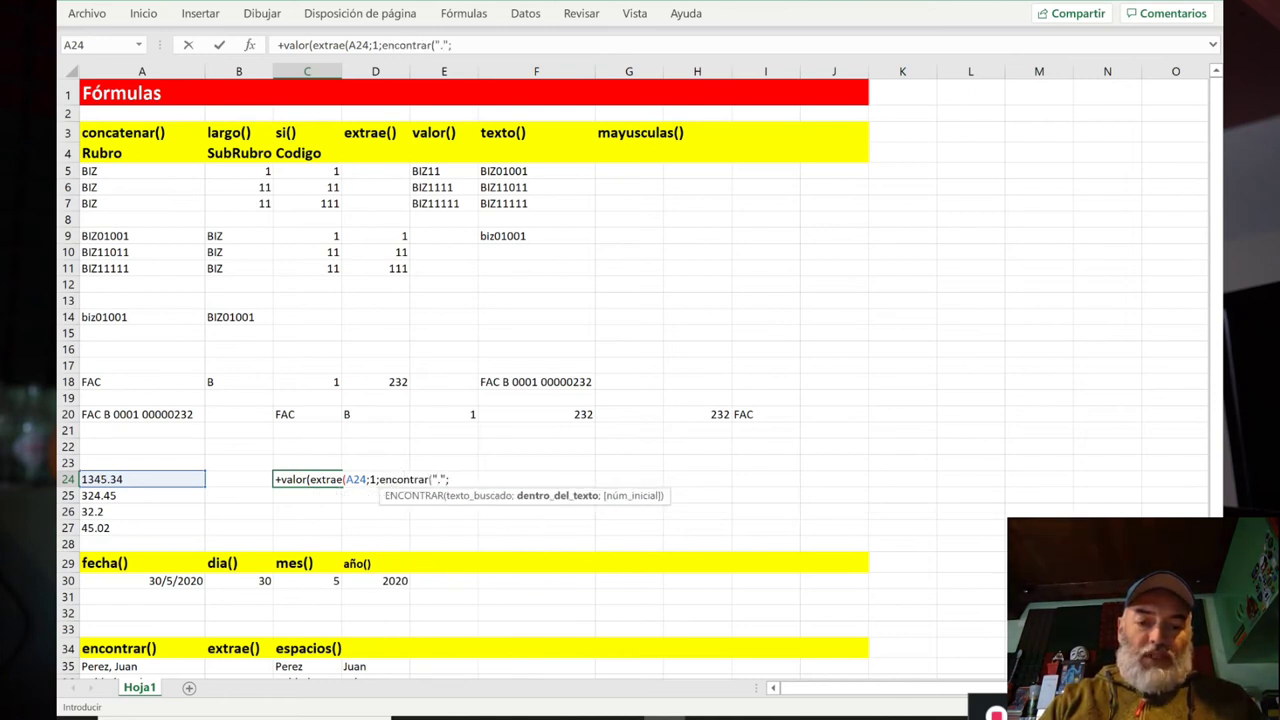
pyautogui.click(140, 478)
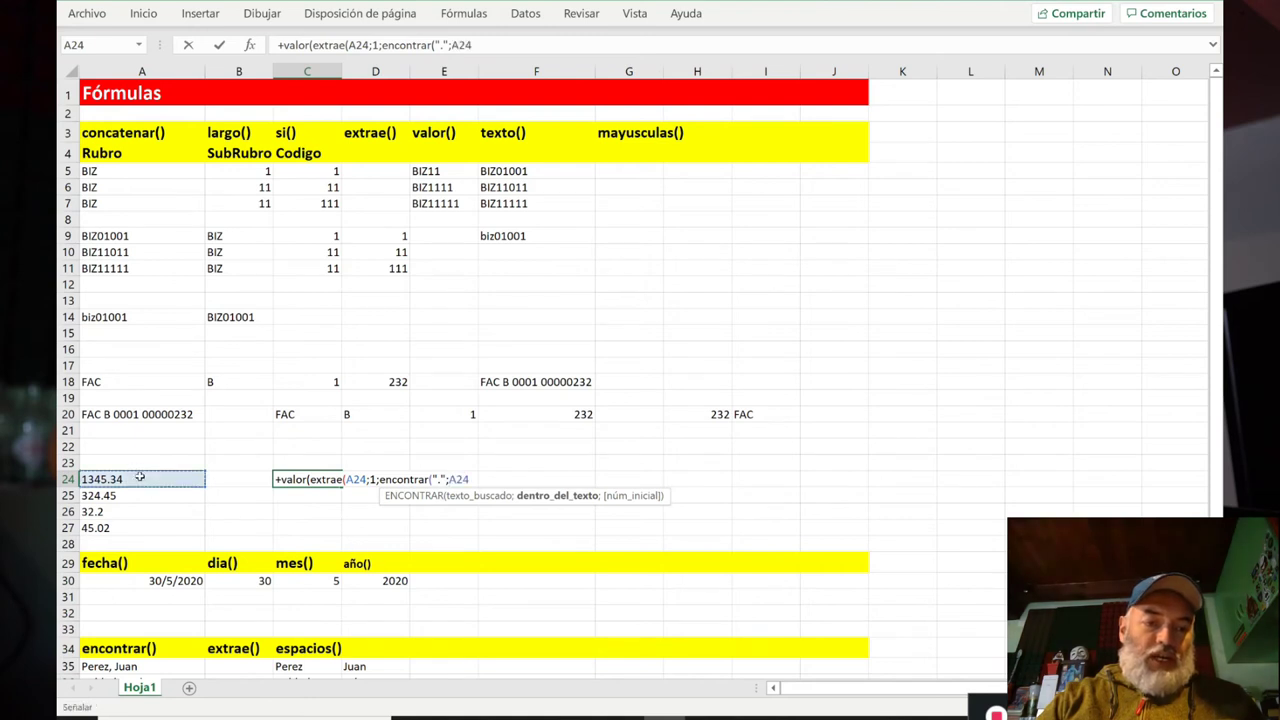
pyautogui.write(';')
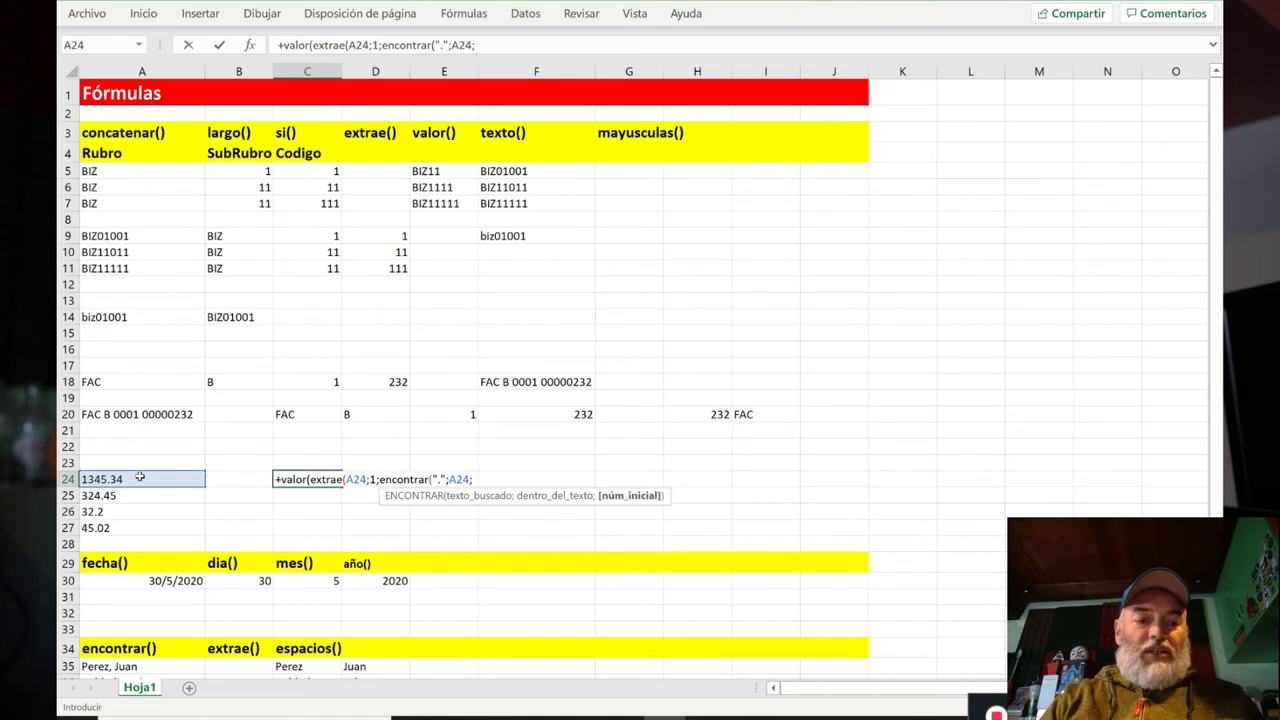
pyautogui.write('1)')
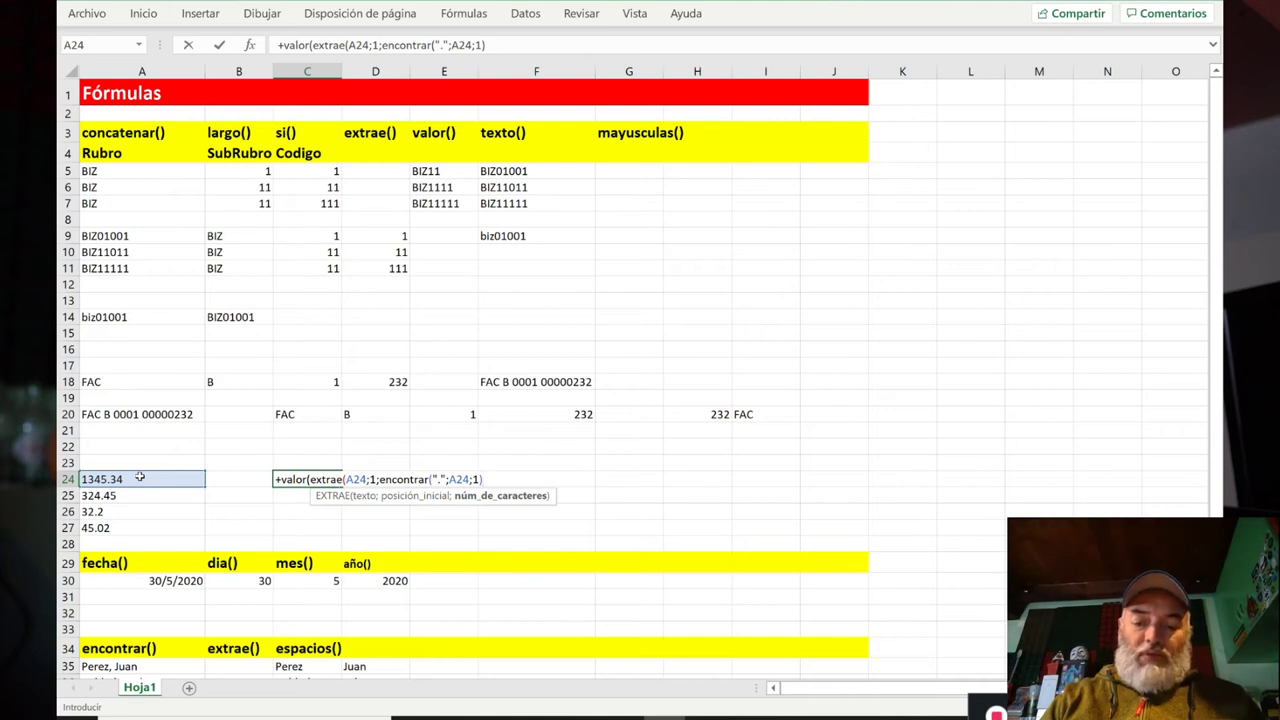
pyautogui.write('-1')
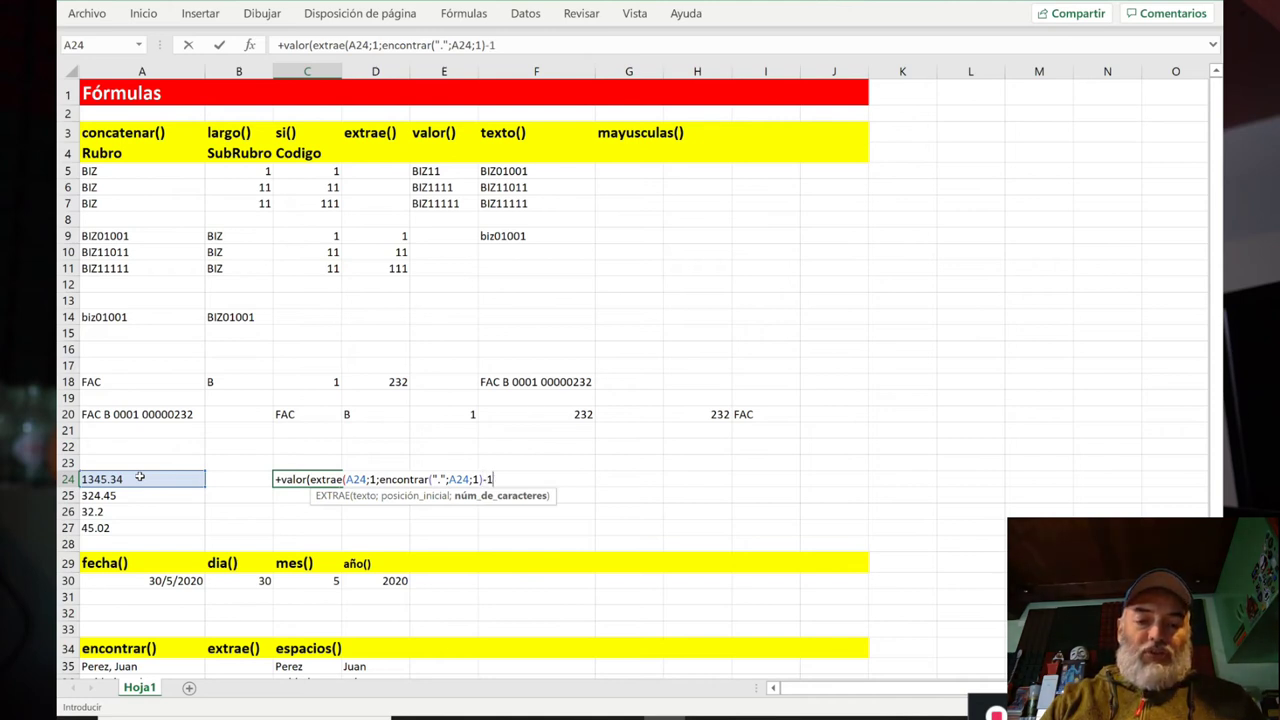
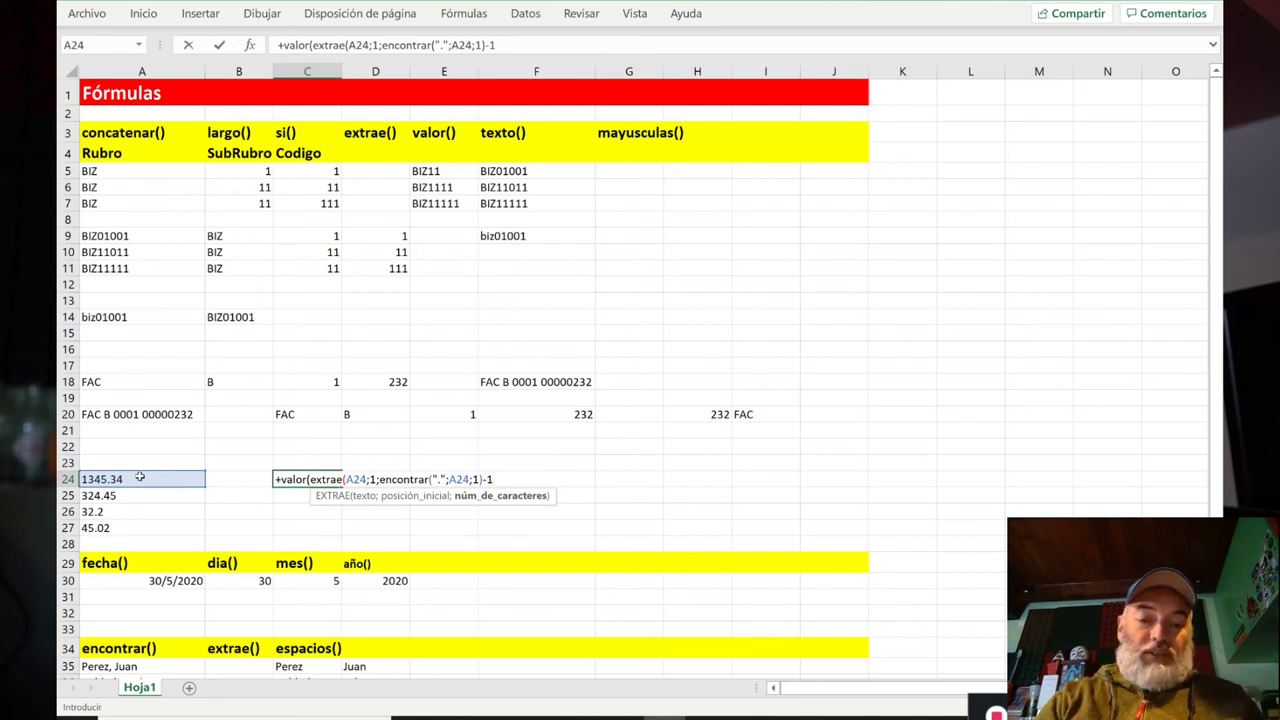
# Step: Complete C24's VALOR(EXTRAE(...)) formula to show 1345 and lock its A24 references as $A24
pyautogui.write('))')
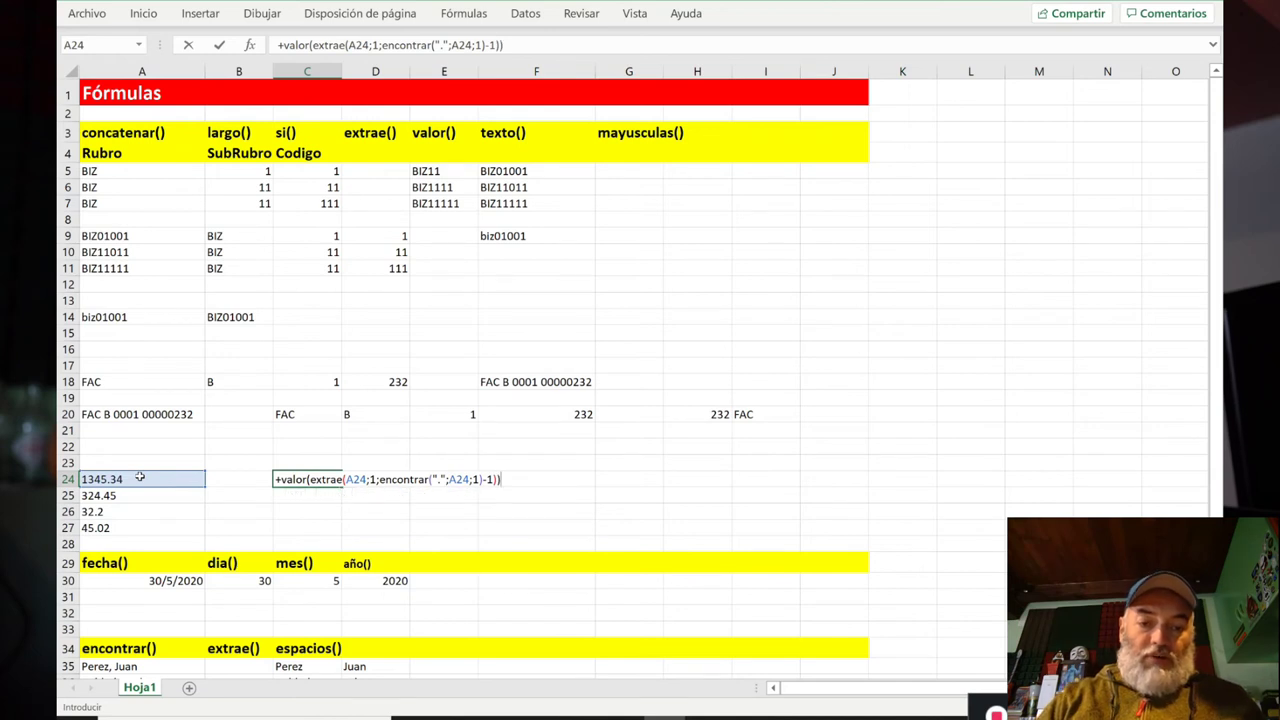
pyautogui.press('Return')
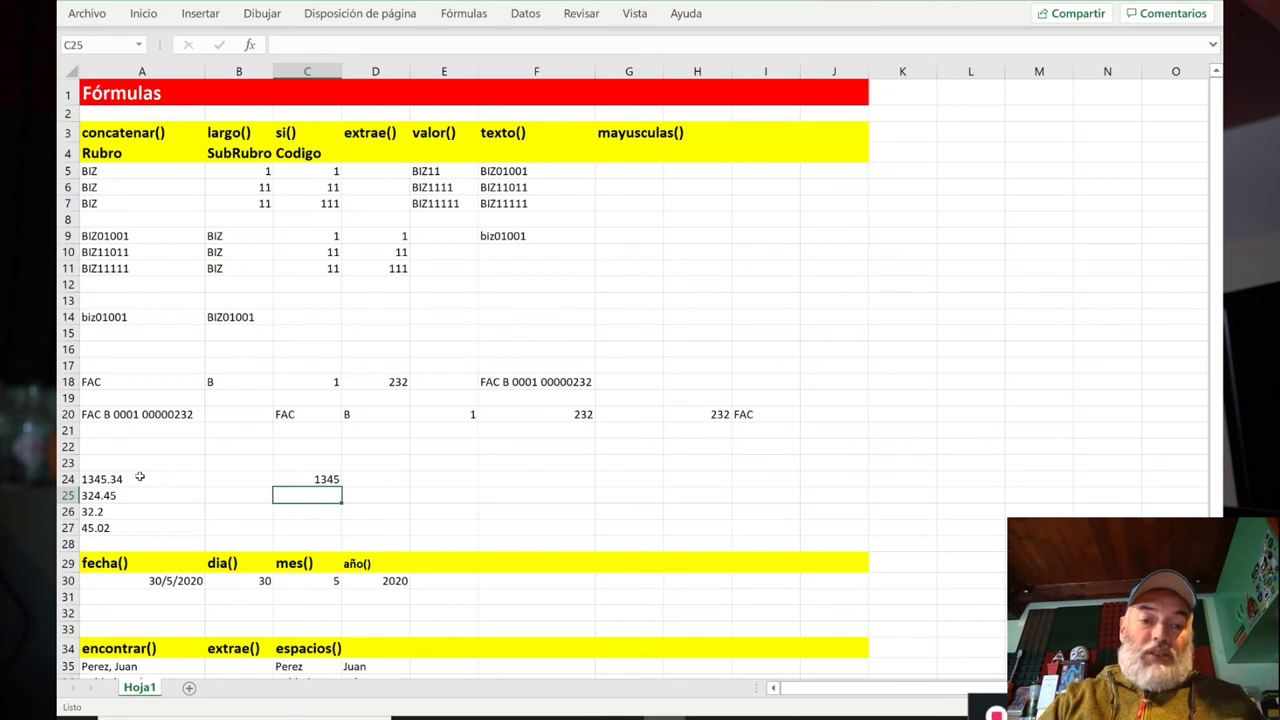
pyautogui.press('Up')
pyautogui.press('Right')
pyautogui.press('Left')
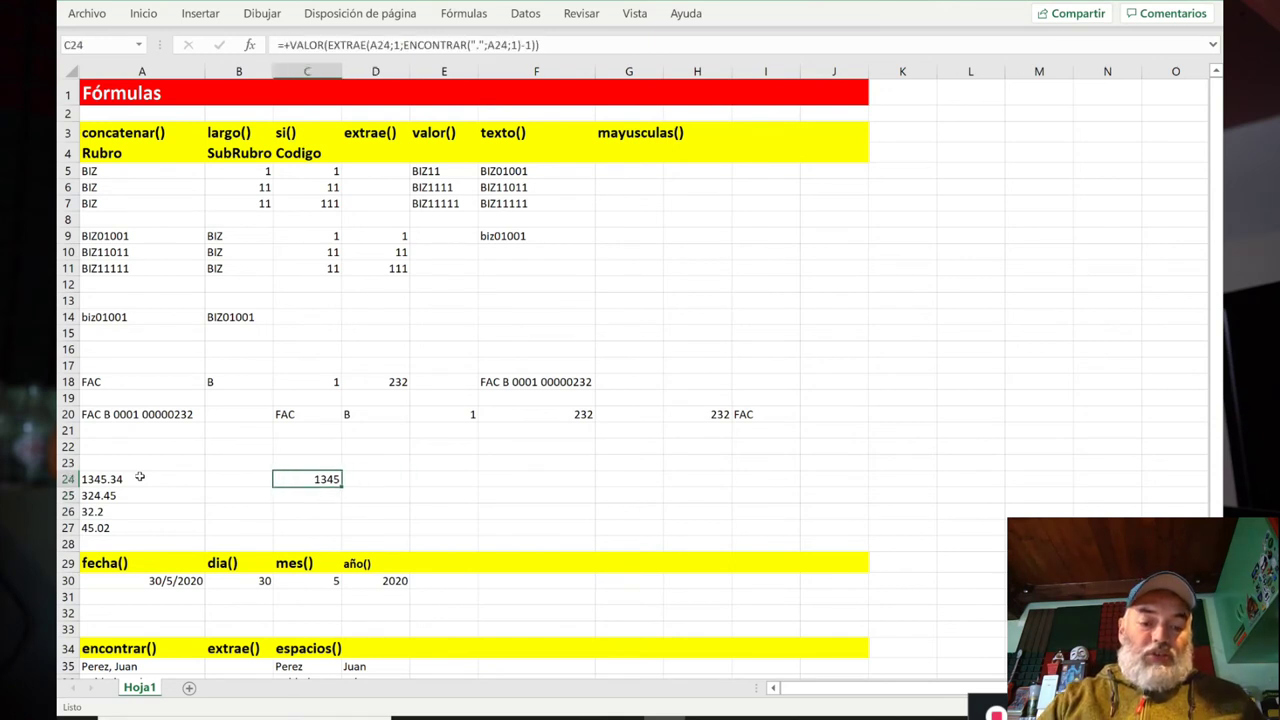
pyautogui.press('F2')
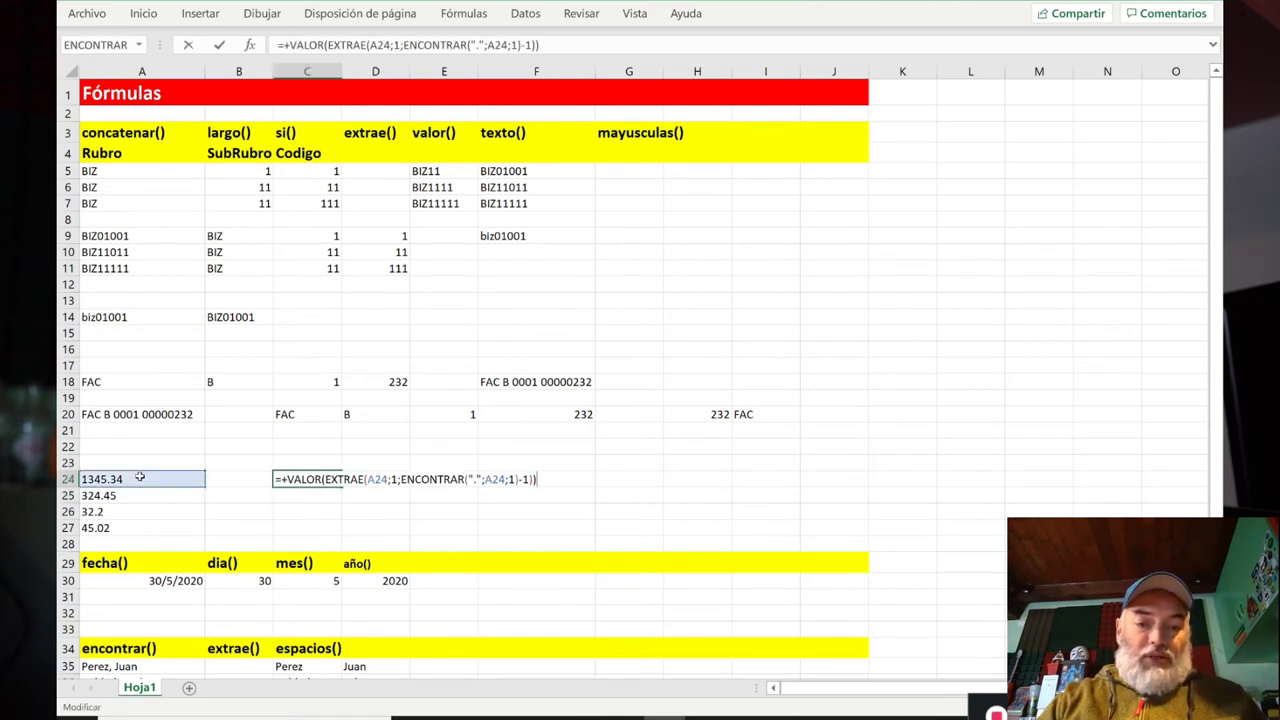
pyautogui.press('Left')
pyautogui.press('Left')
pyautogui.press('Left')
pyautogui.press('Left')
pyautogui.press('Left')
pyautogui.press('Left')
pyautogui.press('Left')
pyautogui.write('$')
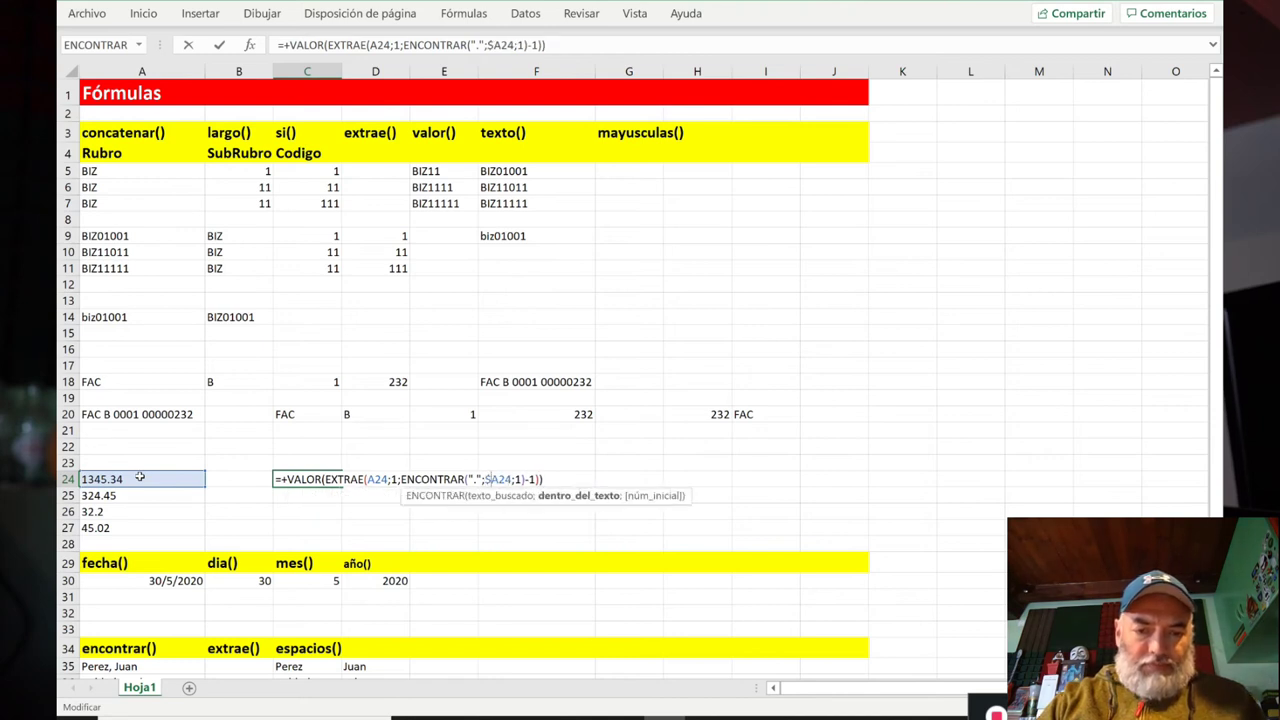
pyautogui.press('Left')
pyautogui.press('Left')
pyautogui.press('Left')
pyautogui.press('Left')
pyautogui.press('Left')
pyautogui.press('Left')
pyautogui.press('Left')
pyautogui.press('Left')
pyautogui.press('Left')
pyautogui.press('Left')
pyautogui.press('Left')
pyautogui.press('Left')
pyautogui.press('Left')
pyautogui.press('Left')
pyautogui.press('Left')
pyautogui.press('Right')
pyautogui.press('Right')
pyautogui.press('Right')
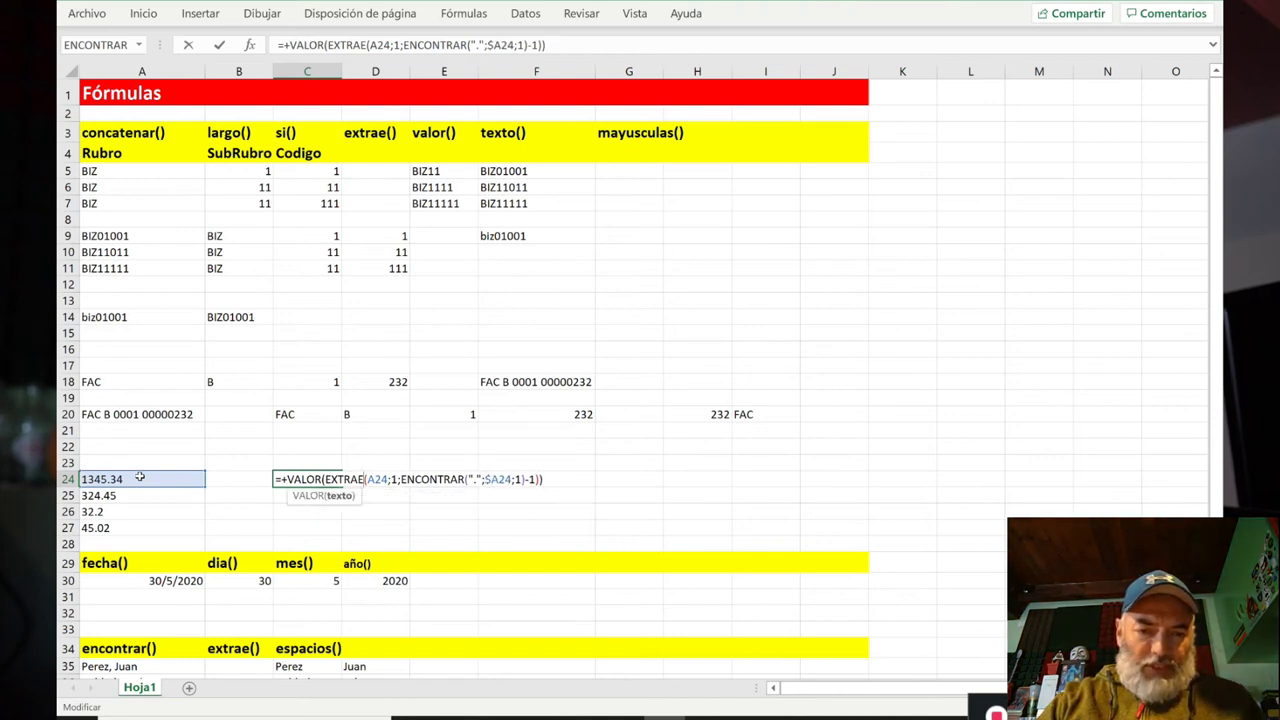
pyautogui.press('Return')
# Step: Copy C24's formula into D24 and begin editing the copy
pyautogui.press('Up')
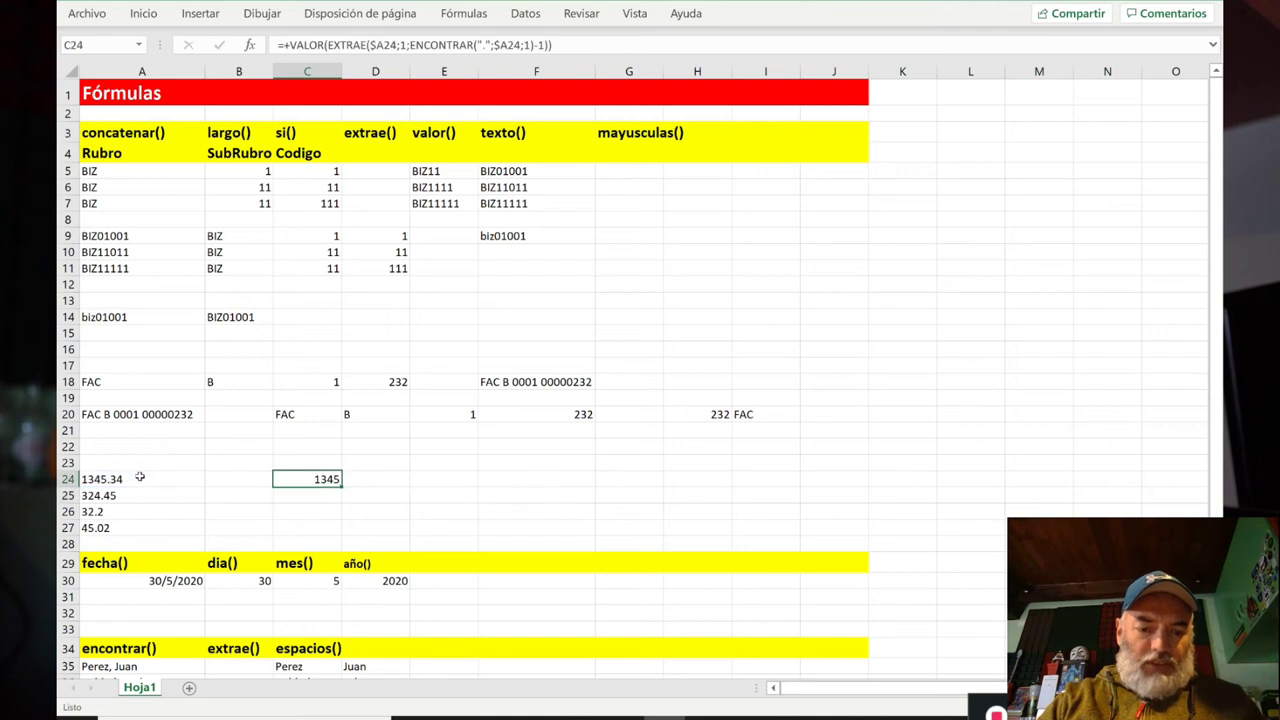
pyautogui.hotkey('ctrl', 'c')
pyautogui.press('Right')
pyautogui.hotkey('ctrl', 'v')
pyautogui.press('F2')
pyautogui.press('BackSpace')
pyautogui.press('Left')
pyautogui.press('Left')
pyautogui.press('Left')
pyautogui.press('Left')
pyautogui.press('Left')
pyautogui.press('Left')
pyautogui.press('Left')
pyautogui.press('Left')
pyautogui.press('Left')
pyautogui.press('Left')
pyautogui.press('Left')
pyautogui.press('Left')
pyautogui.press('Left')
pyautogui.press('Left')
pyautogui.press('Left')
pyautogui.press('Left')
pyautogui.press('Left')
pyautogui.press('Left')
pyautogui.press('Left')
pyautogui.press('Left')
pyautogui.press('Left')
pyautogui.press('Left')
pyautogui.press('Left')
pyautogui.press('Left')
pyautogui.press('Left')
pyautogui.press('Left')
pyautogui.press('Left')
pyautogui.press('Left')
pyautogui.press('Left')
pyautogui.press('Left')
pyautogui.press('Left')
pyautogui.press('Left')
pyautogui.press('Left')
pyautogui.press('Left')
pyautogui.press('Left')
pyautogui.press('Left')
pyautogui.press('Left')
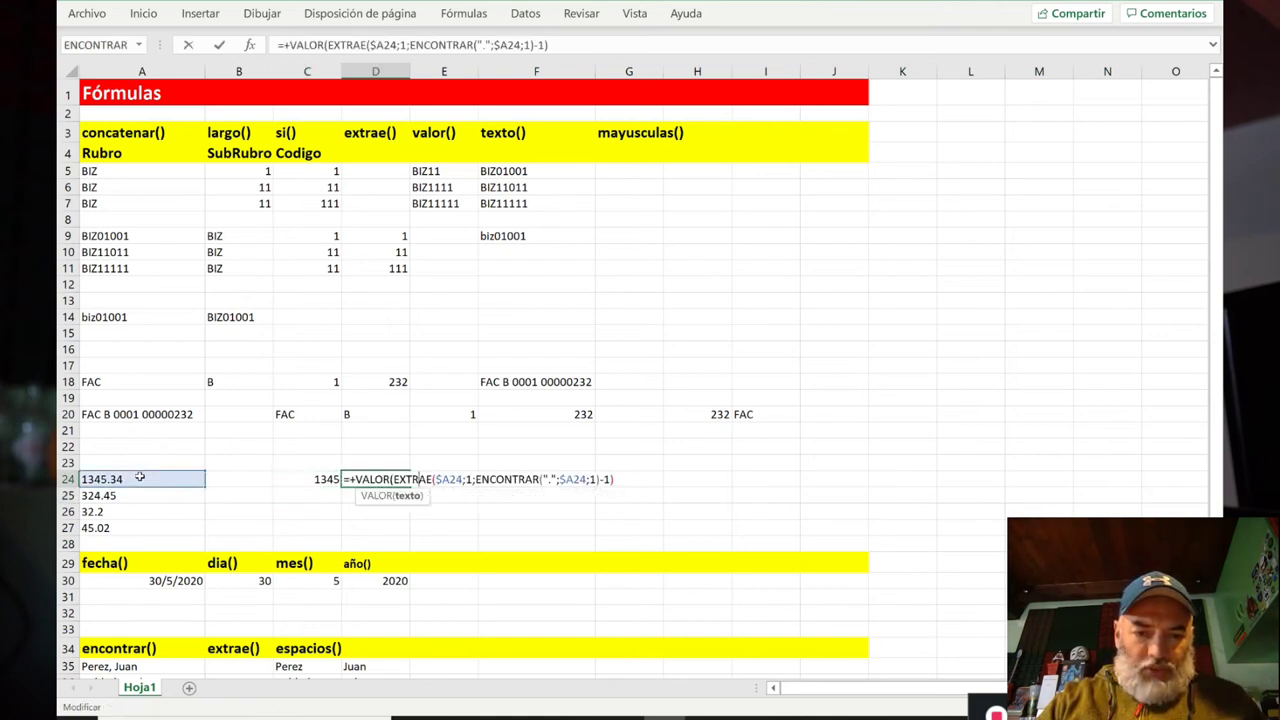
# Step: Test D24's formula by removing the VALOR wrapper and then the trailing -1
pyautogui.hotkey('shift', 'Left')
pyautogui.hotkey('shift', 'Left')
pyautogui.hotkey('shift', 'Left')
pyautogui.hotkey('shift', 'Left')
pyautogui.hotkey('shift', 'Left')
pyautogui.hotkey('shift', 'Left')
pyautogui.hotkey('shift', 'Left')
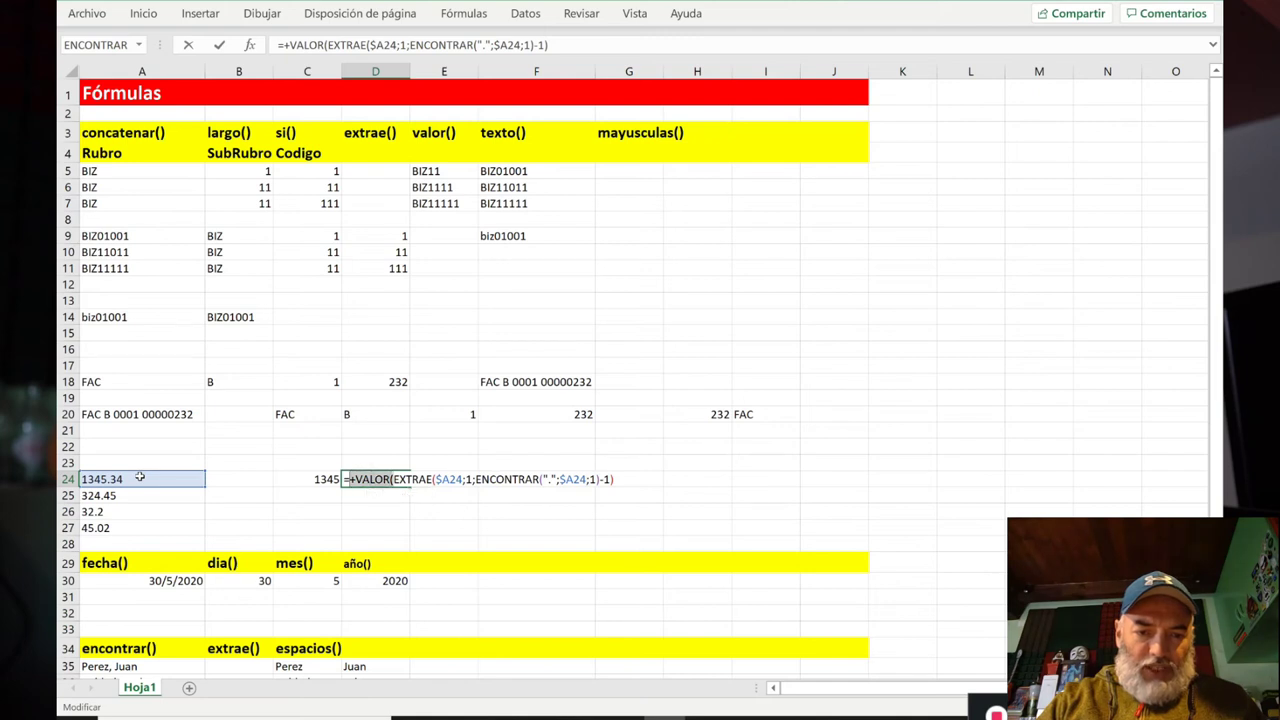
pyautogui.press('BackSpace')
pyautogui.press('Return')
pyautogui.press('Up')
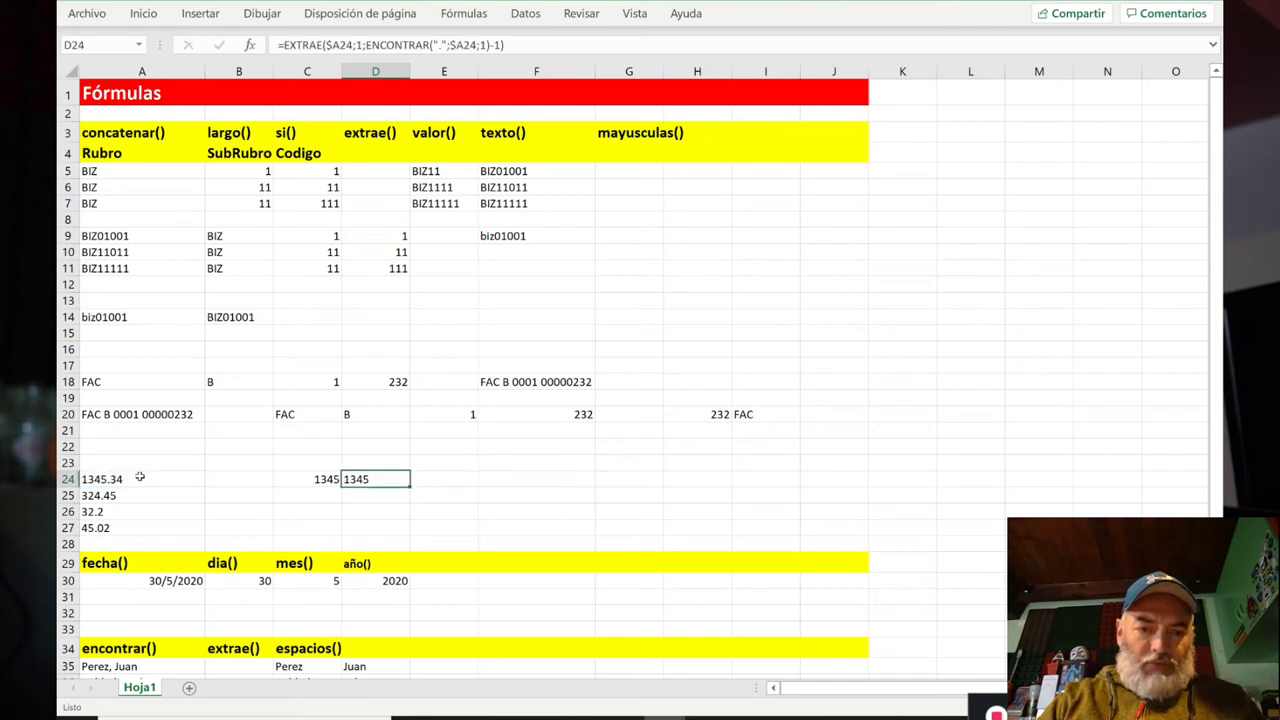
pyautogui.press('F2')
pyautogui.press('Left')
pyautogui.hotkey('shift', 'Left')
pyautogui.press('BackSpace')
pyautogui.press('BackSpace')
pyautogui.press('Return')
pyautogui.press('Up')
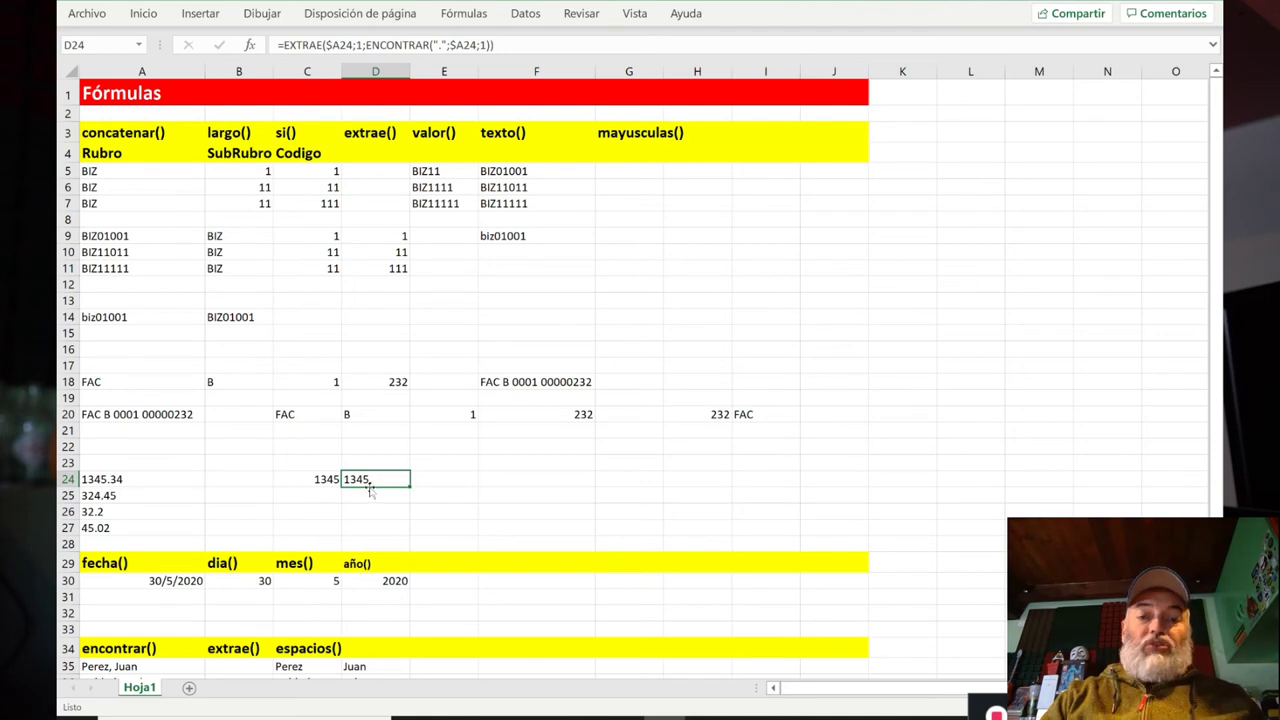
# Step: Restore VALOR( and -1 so D24 reads =VALOR(EXTRAE($A24;1;ENCONTRAR(".";$A24;1)-1)), showing 1345
pyautogui.doubleClick(370, 483)
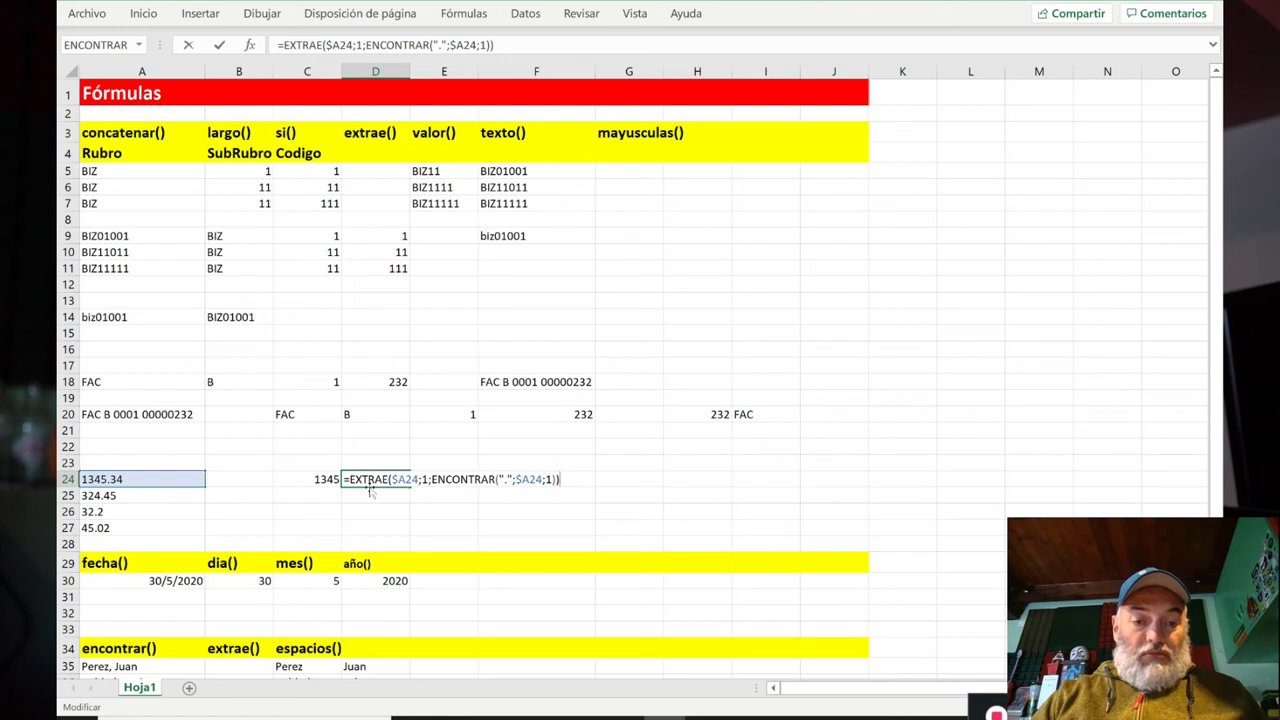
pyautogui.press('Home')
pyautogui.press('Right')
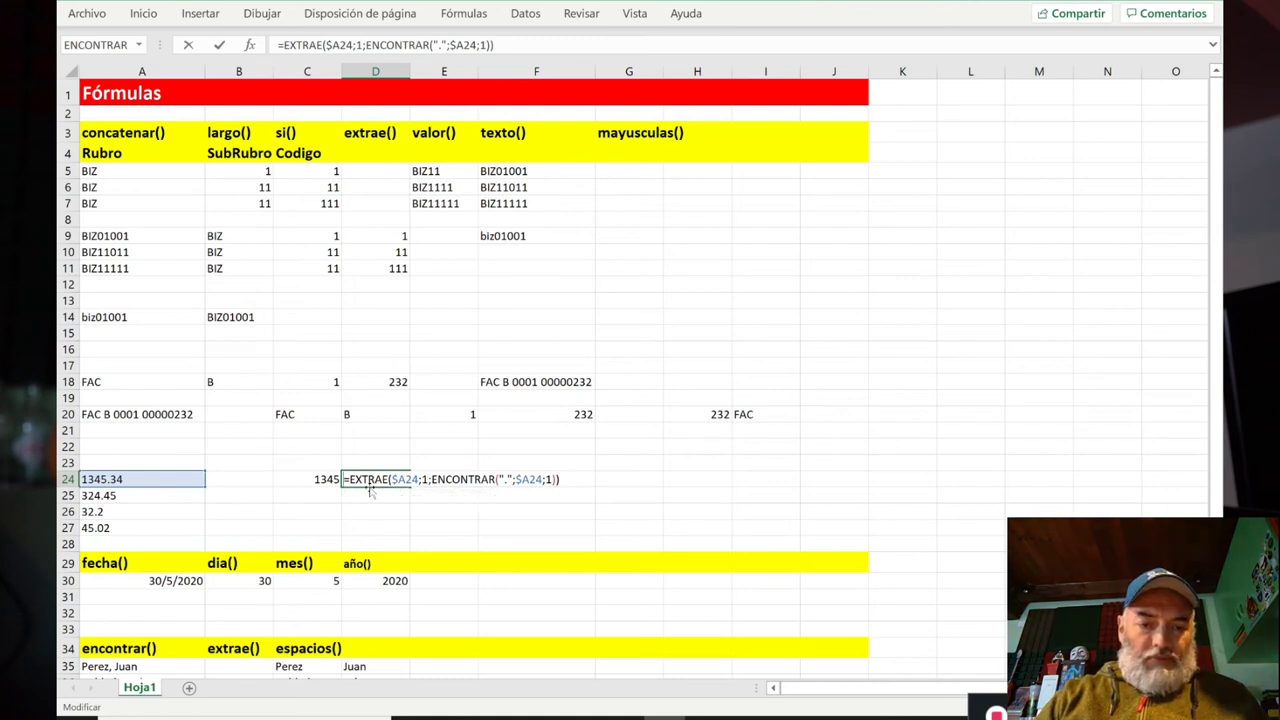
pyautogui.write('valor)')
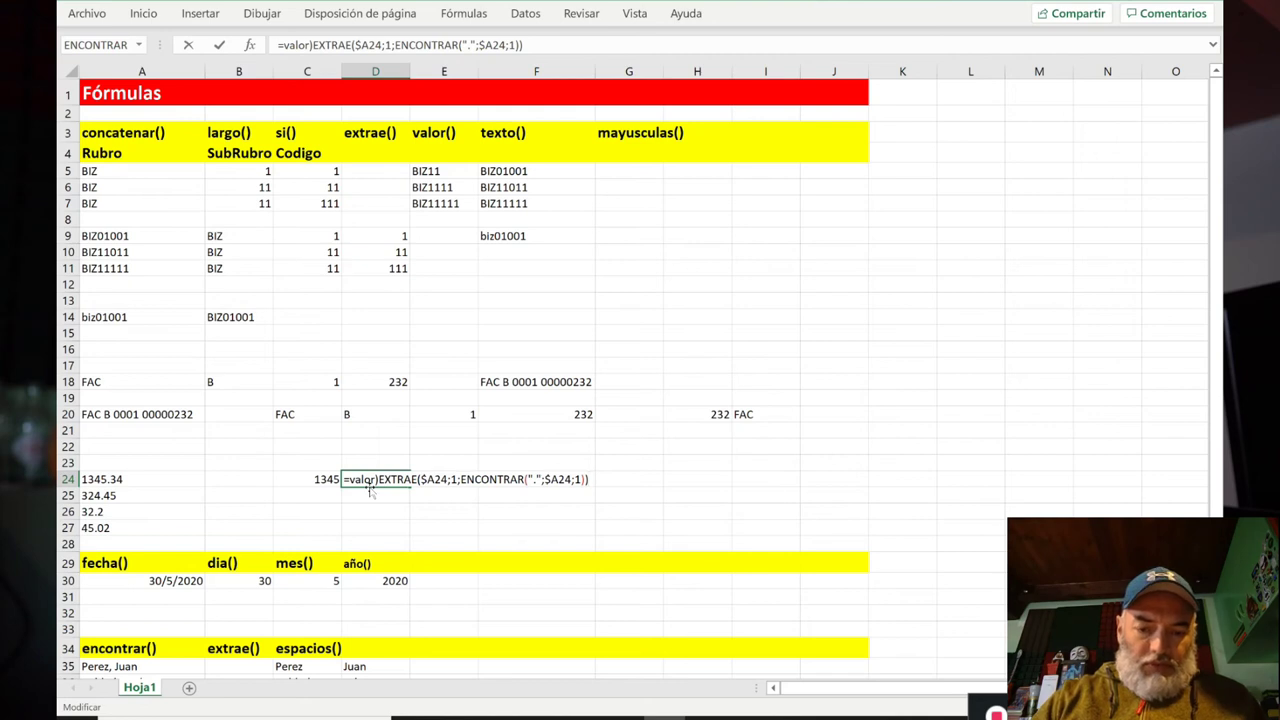
pyautogui.press('BackSpace')
pyautogui.write('(')
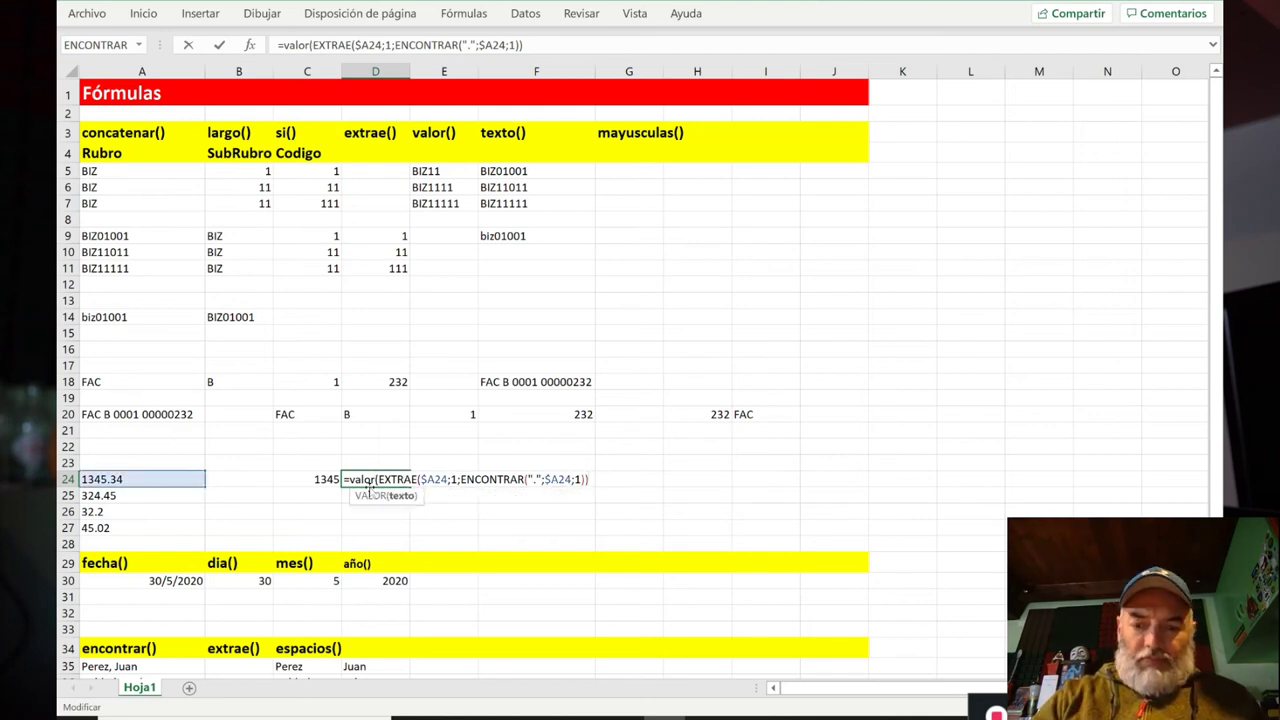
pyautogui.press('Return')
pyautogui.click(370, 484)
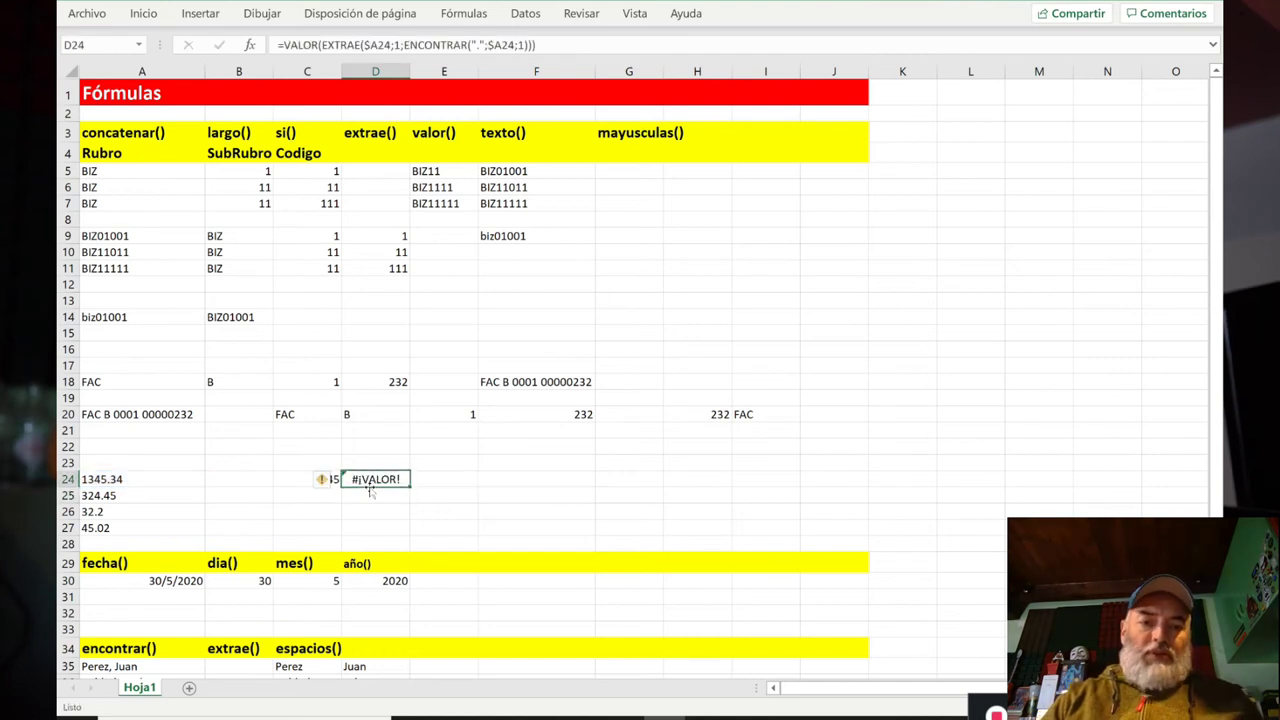
pyautogui.doubleClick(370, 484)
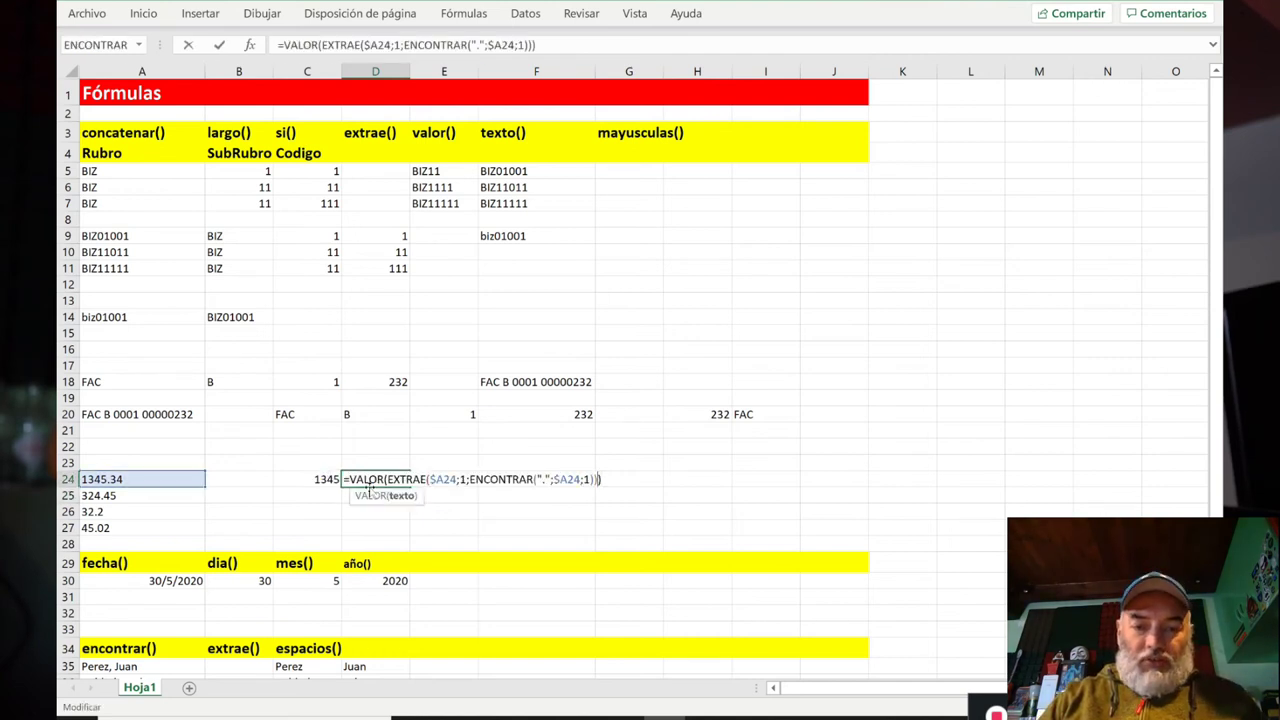
pyautogui.press('Left')
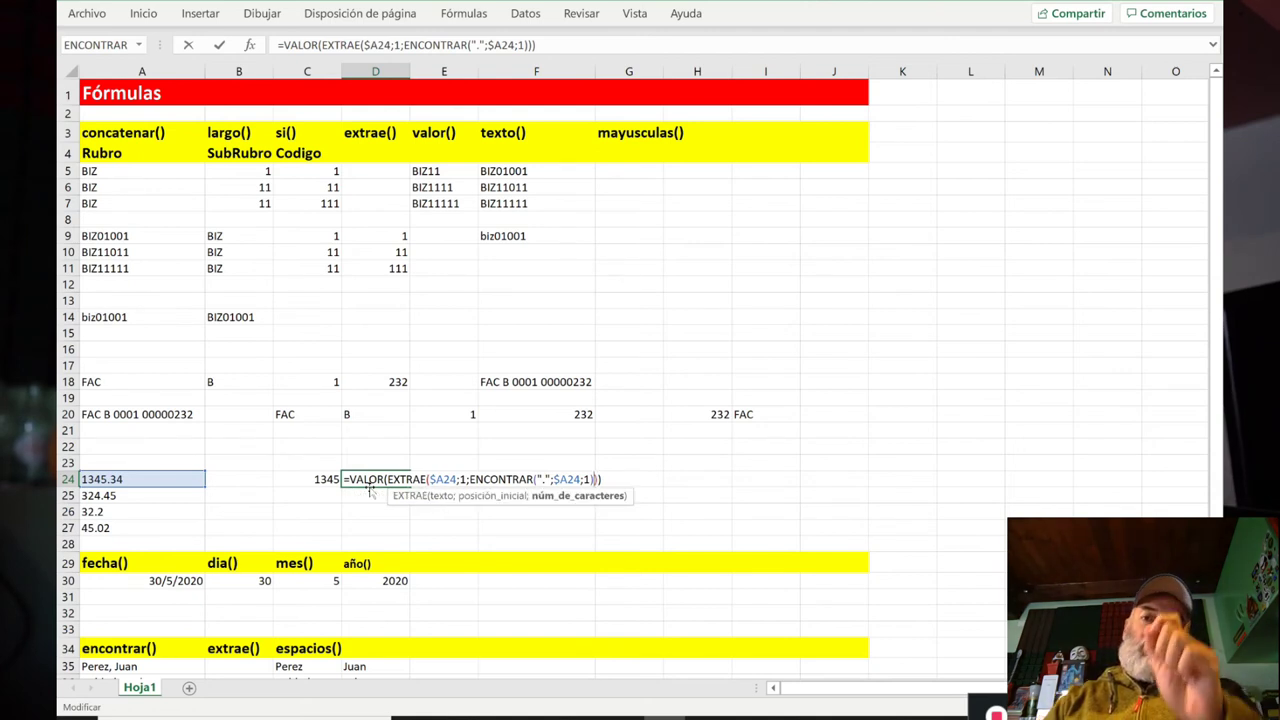
pyautogui.write('-1')
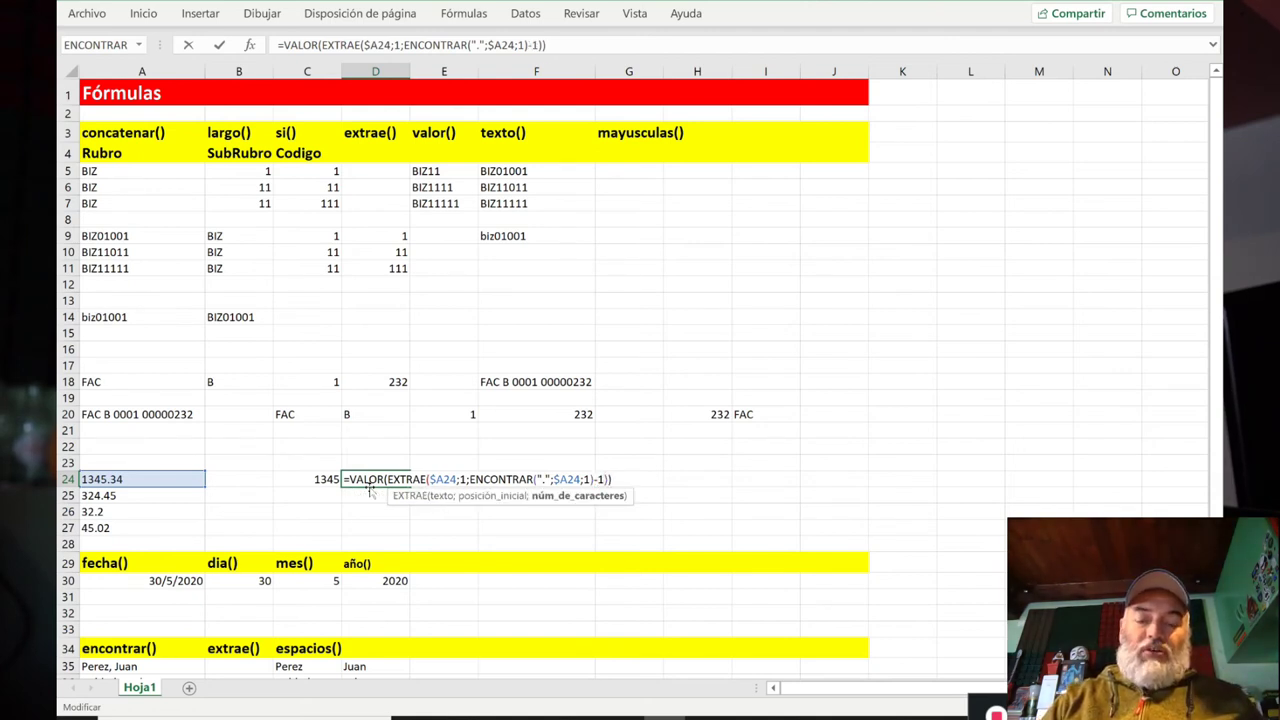
pyautogui.press('Return')
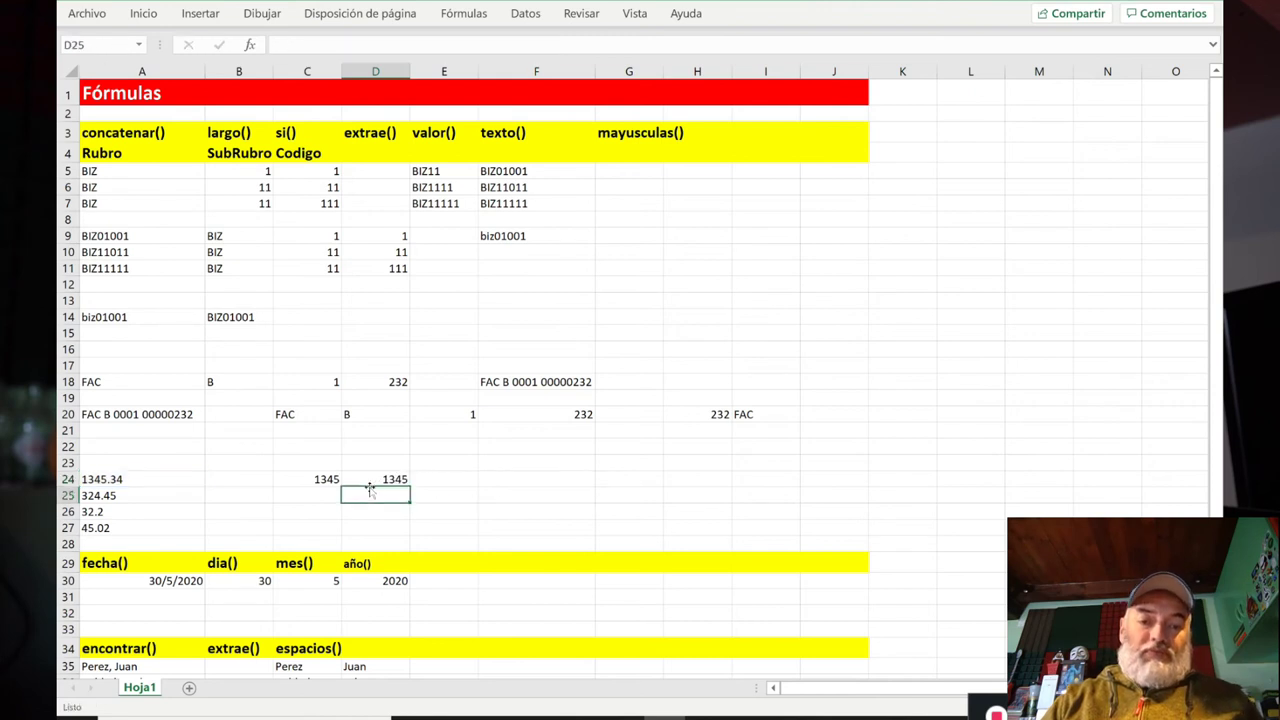
# Step: Clear the test formula from cell D24
pyautogui.click(369, 485)
pyautogui.press('Delete')
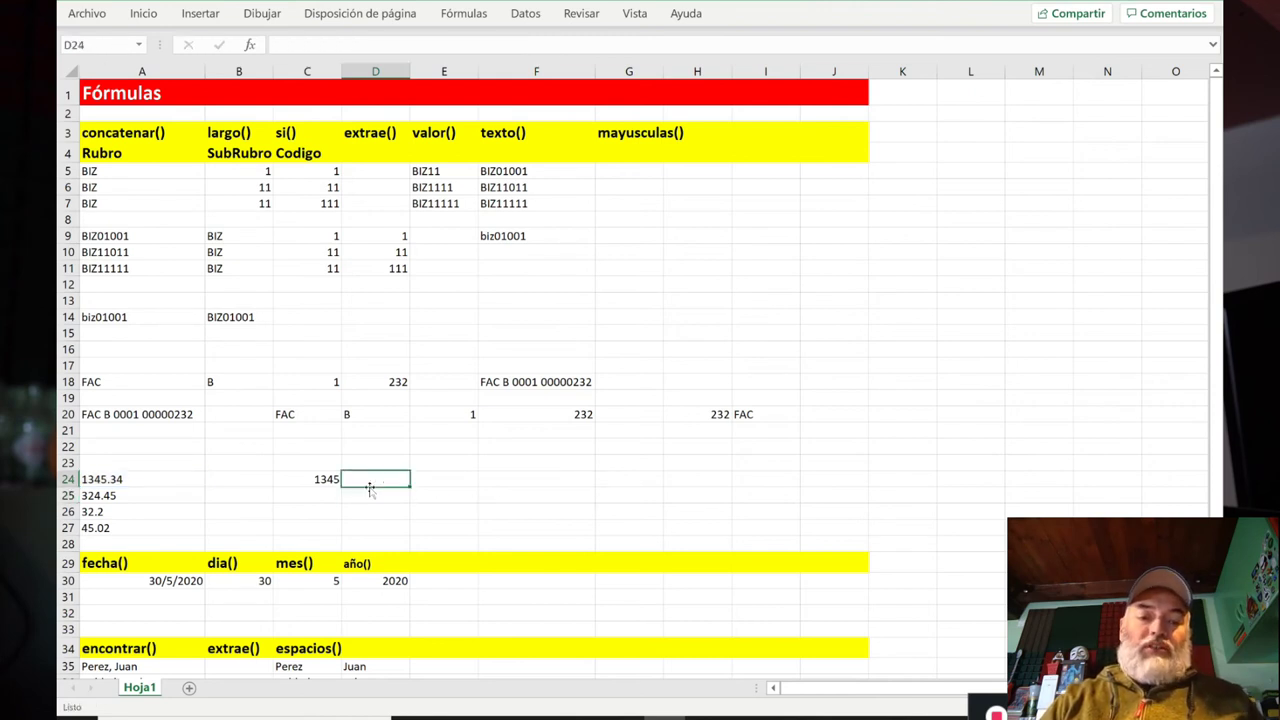
pyautogui.press('Left')
pyautogui.press('Right')
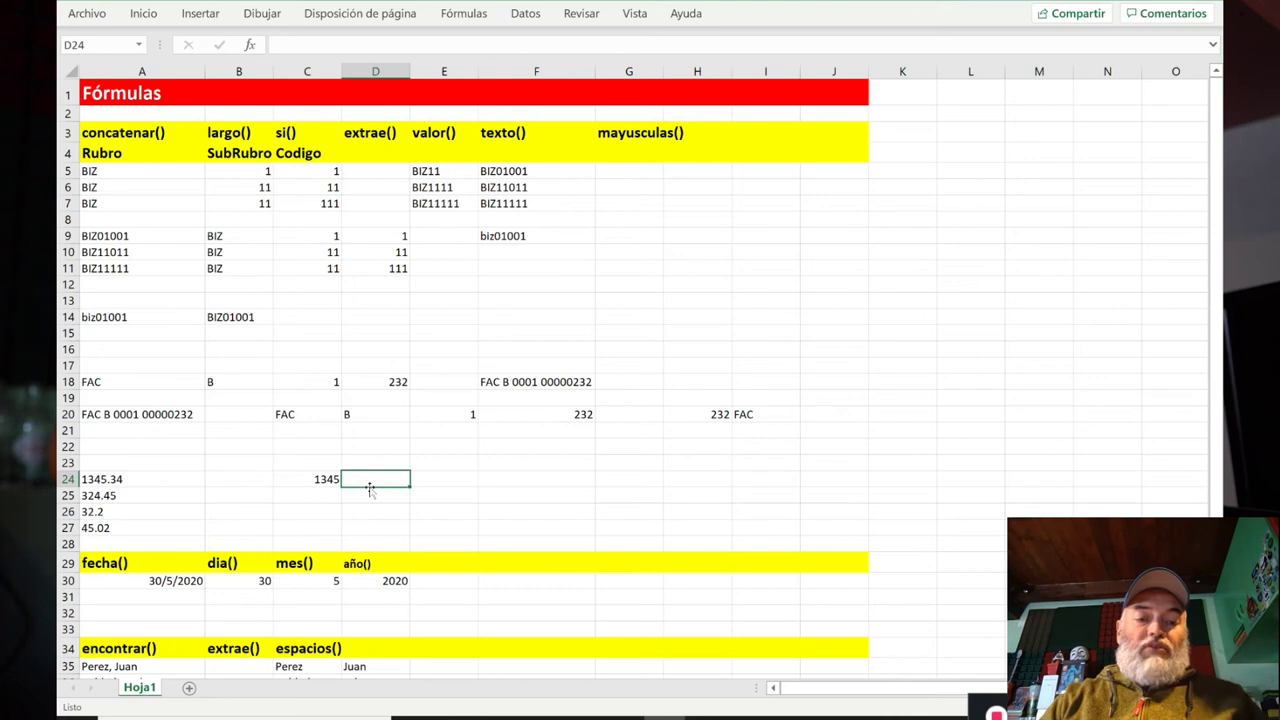
pyautogui.press('Left')
pyautogui.press('Left')
pyautogui.press('Right')
pyautogui.press('Right')
# Step: Copy C24's integer-part formula into C25:C27, giving 324, 32 and 45
pyautogui.hotkey('ctrl', 'c')
pyautogui.press('Down')
pyautogui.hotkey('shift', 'Down')
pyautogui.hotkey('shift', 'Down')
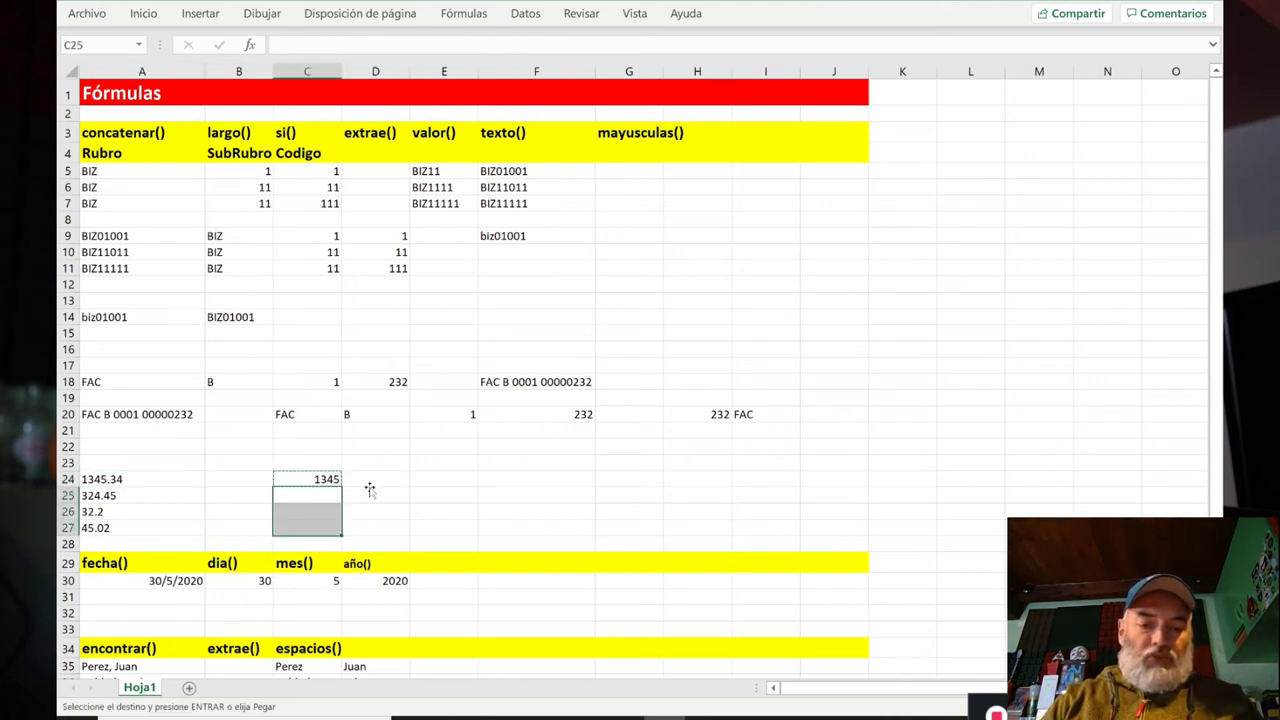
pyautogui.hotkey('ctrl', 'v')
pyautogui.press('Up')
pyautogui.press('Escape')
pyautogui.press('Right')
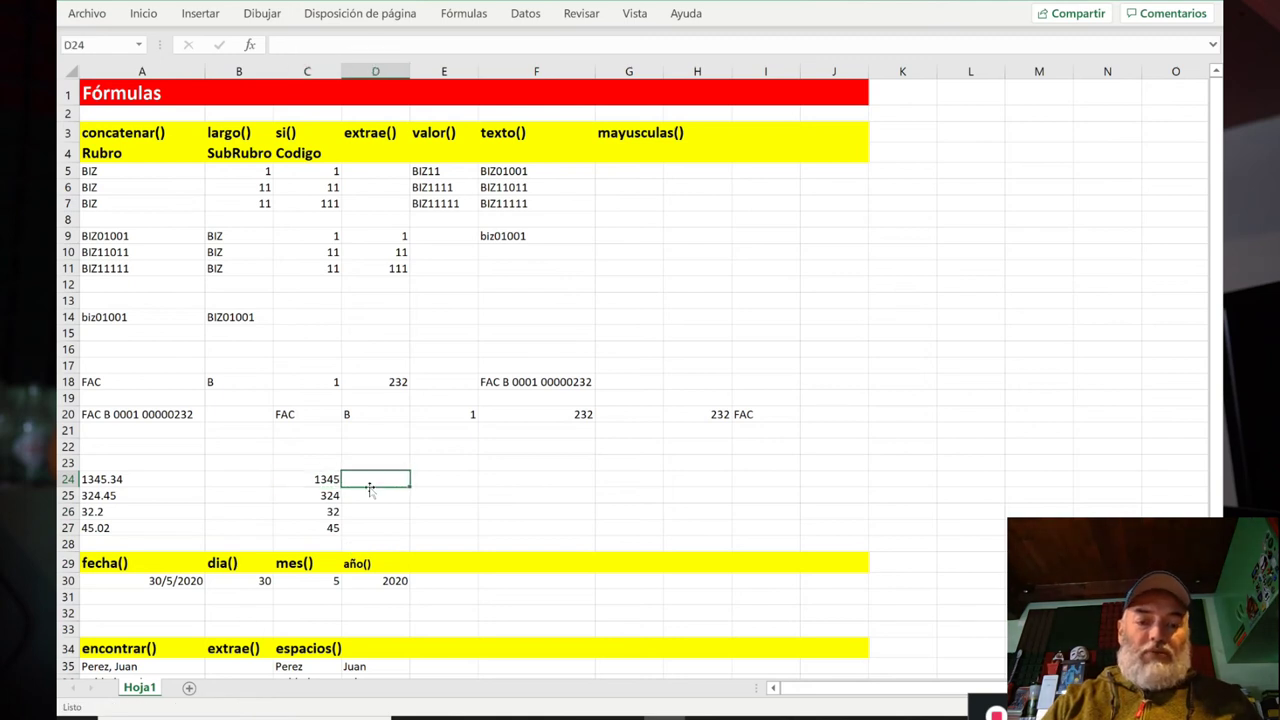
pyautogui.write('+')
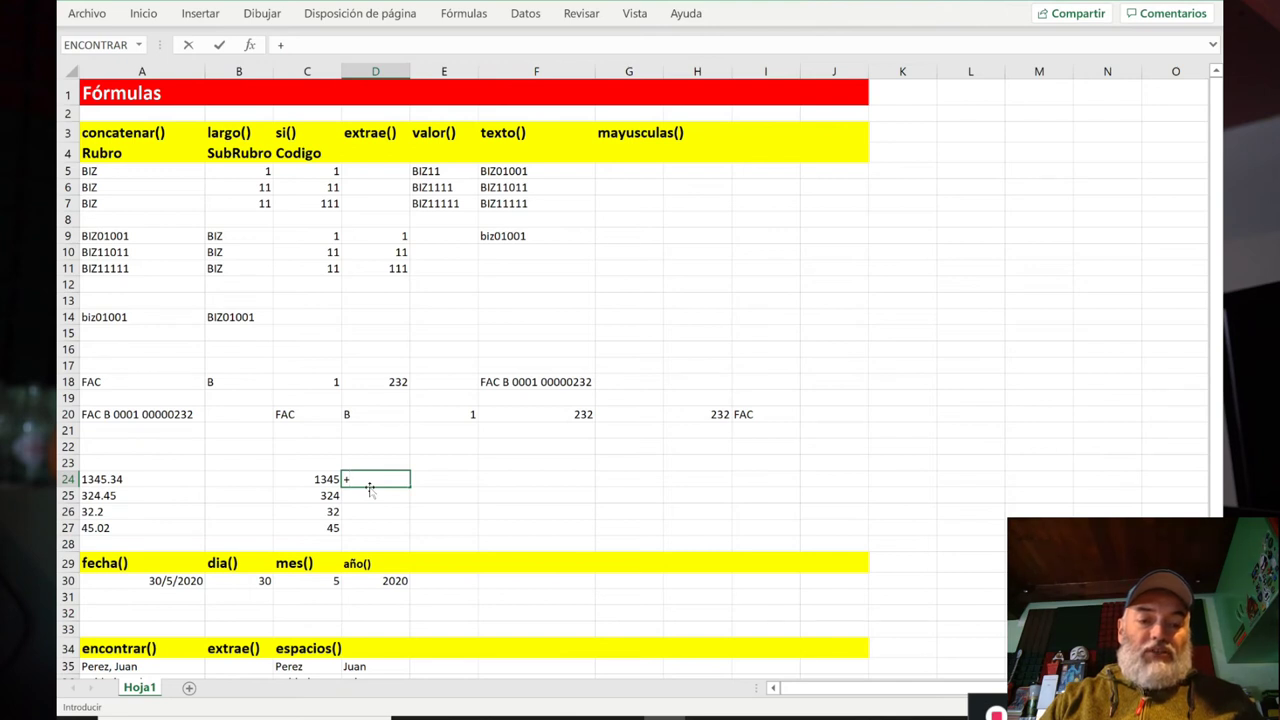
# Step: Build D24's formula +valor(extrae(A24;encontrar(".";A24;1)+1;100)) to extract A24's decimal digits
pyautogui.write('valor(')
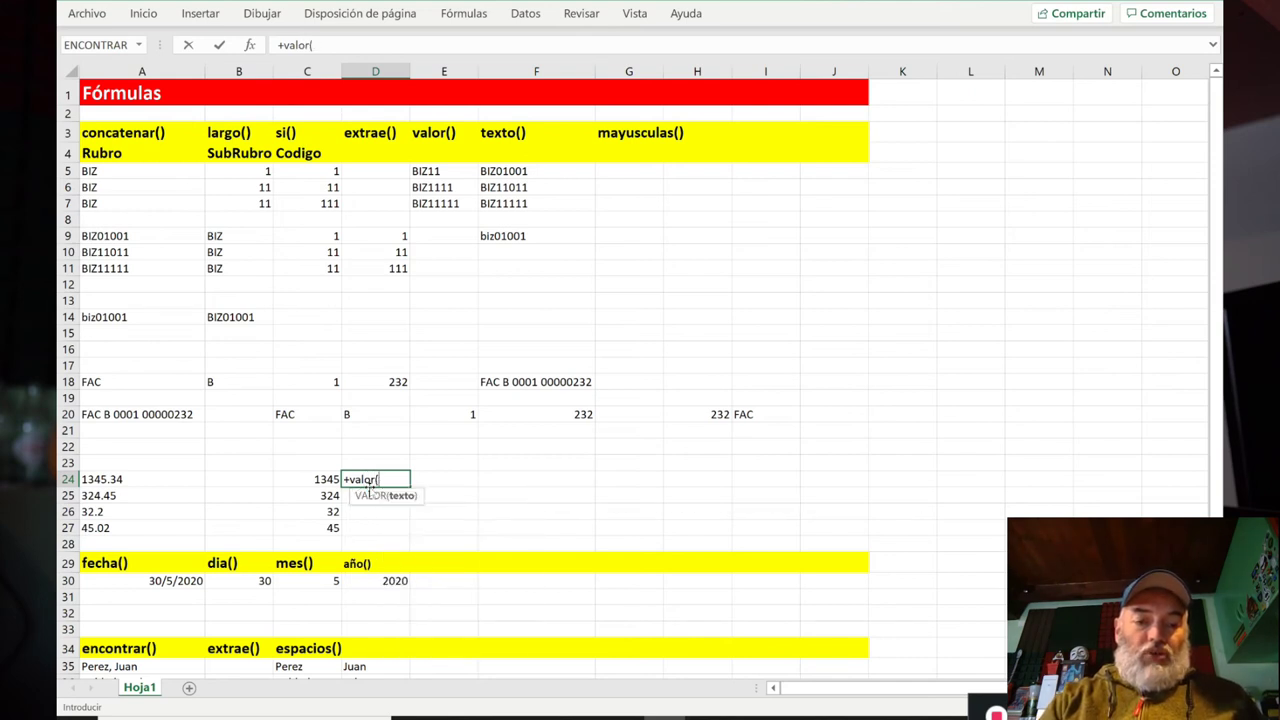
pyautogui.write('extrae(')
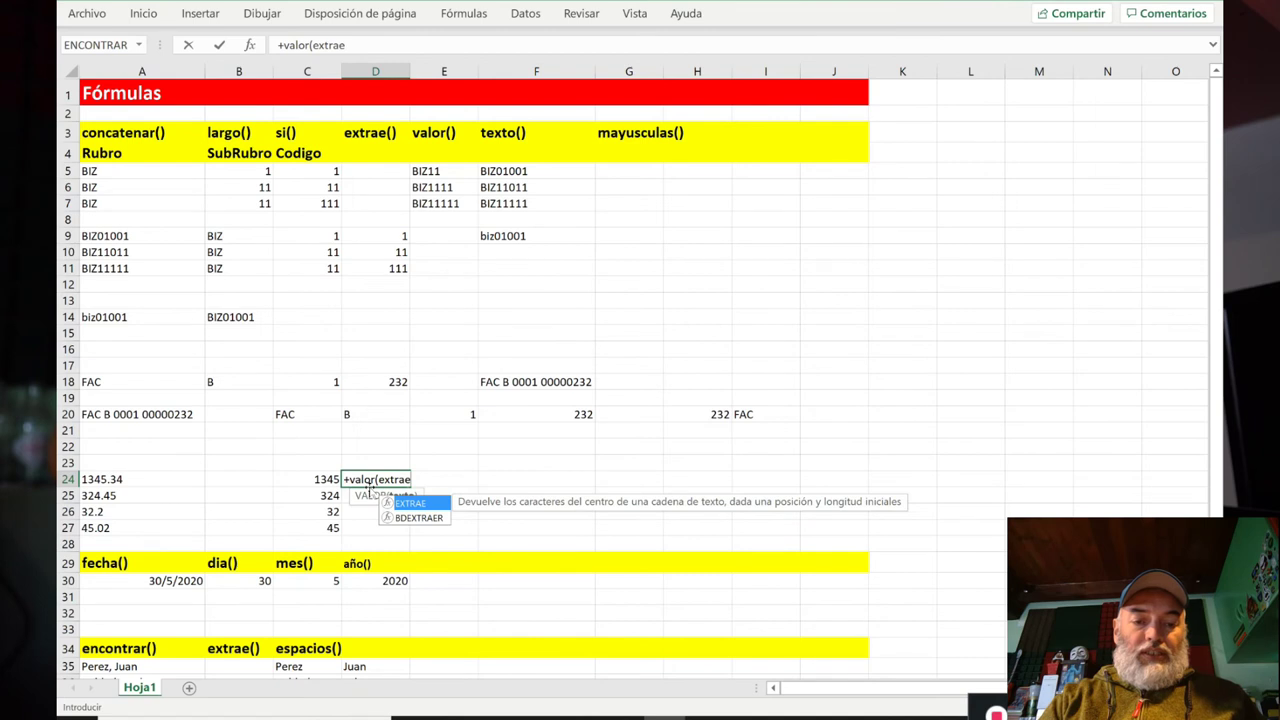
pyautogui.press('Left')
pyautogui.press('Left')
pyautogui.press('Left')
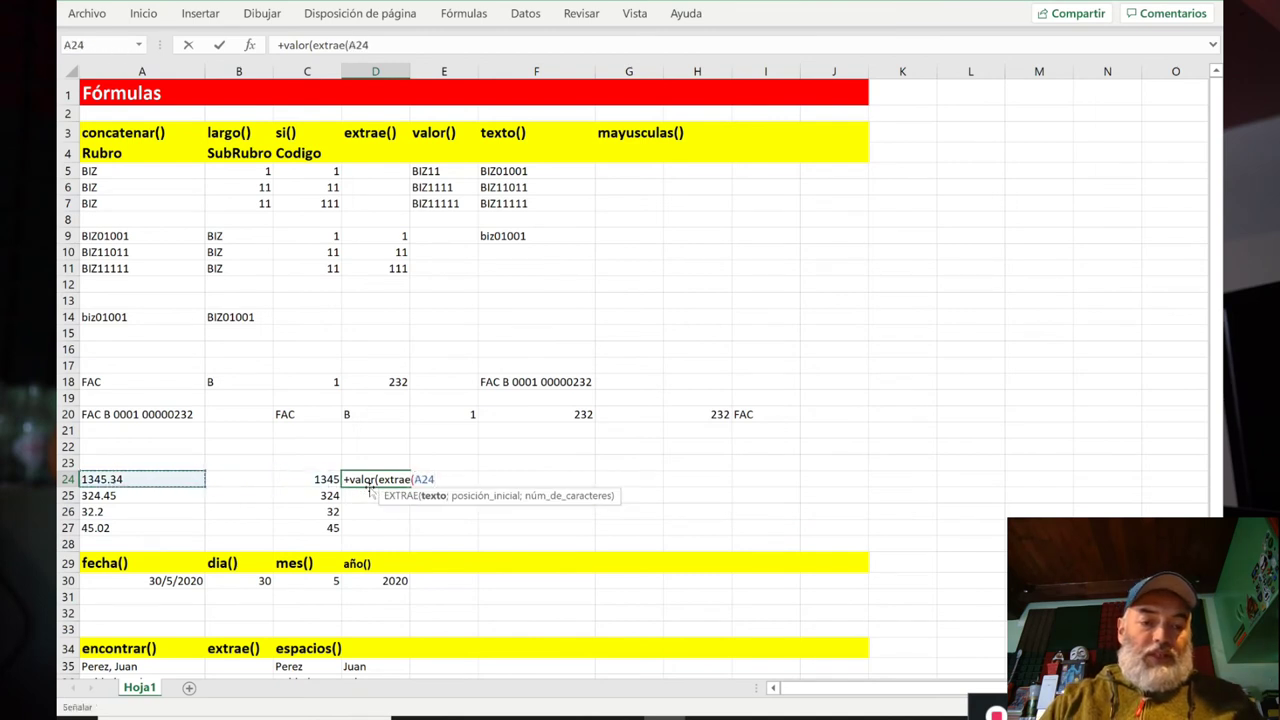
pyautogui.write(';')
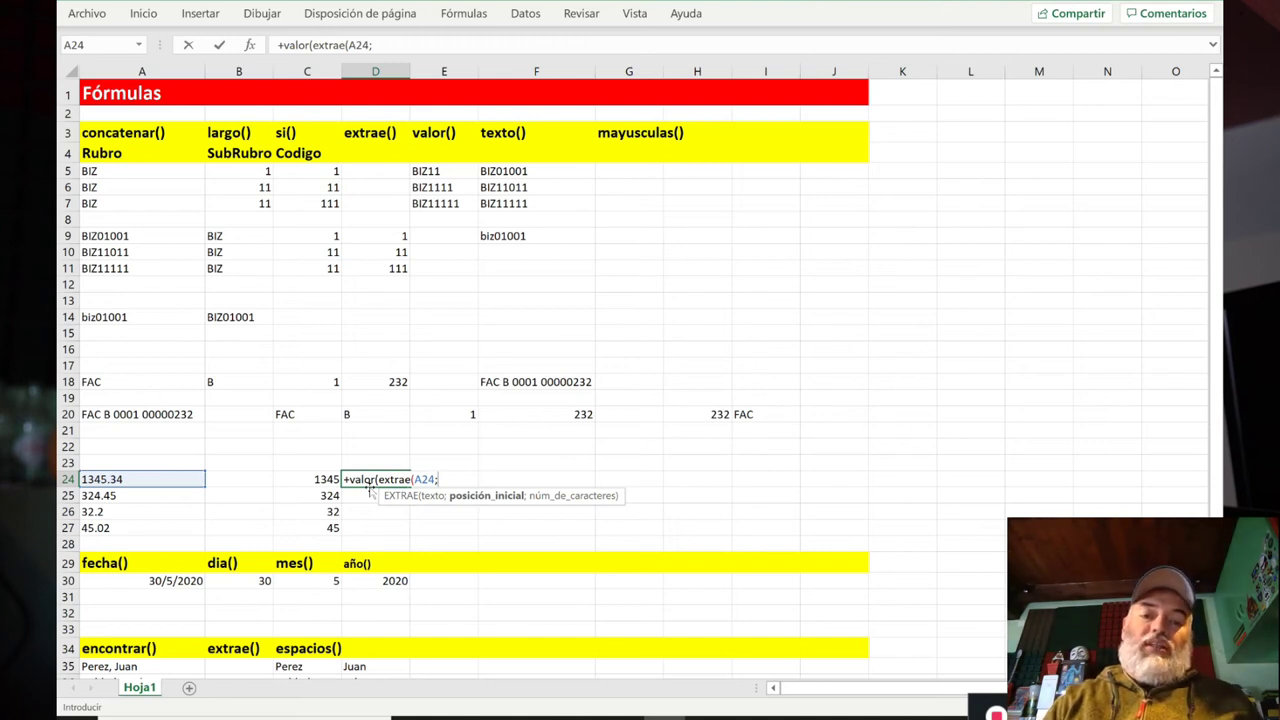
pyautogui.write('en')
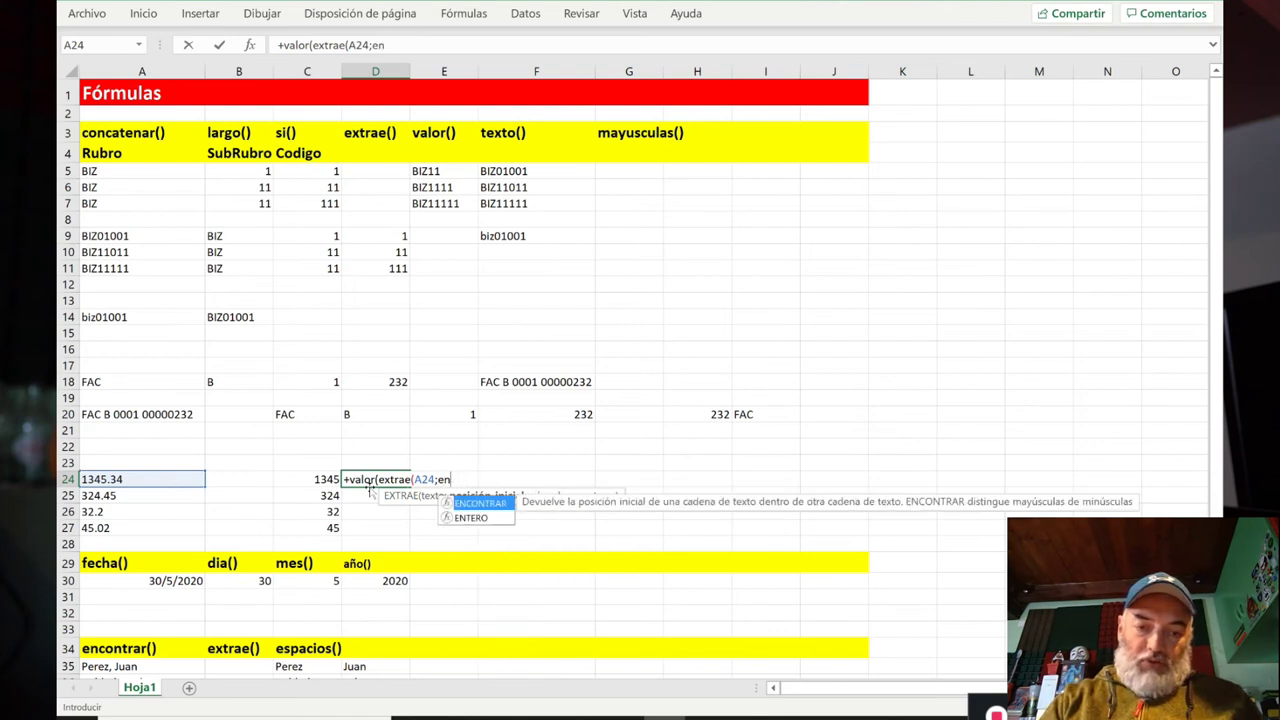
pyautogui.write('contrar(".";')
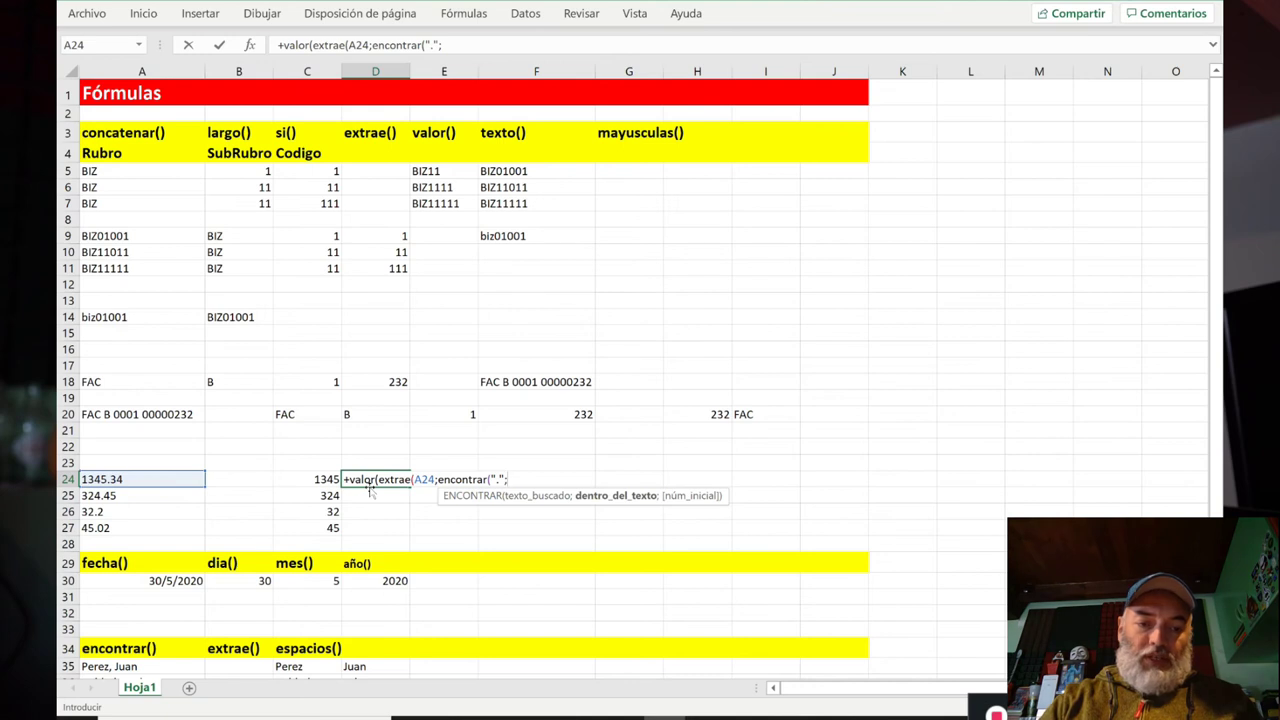
pyautogui.click(164, 479)
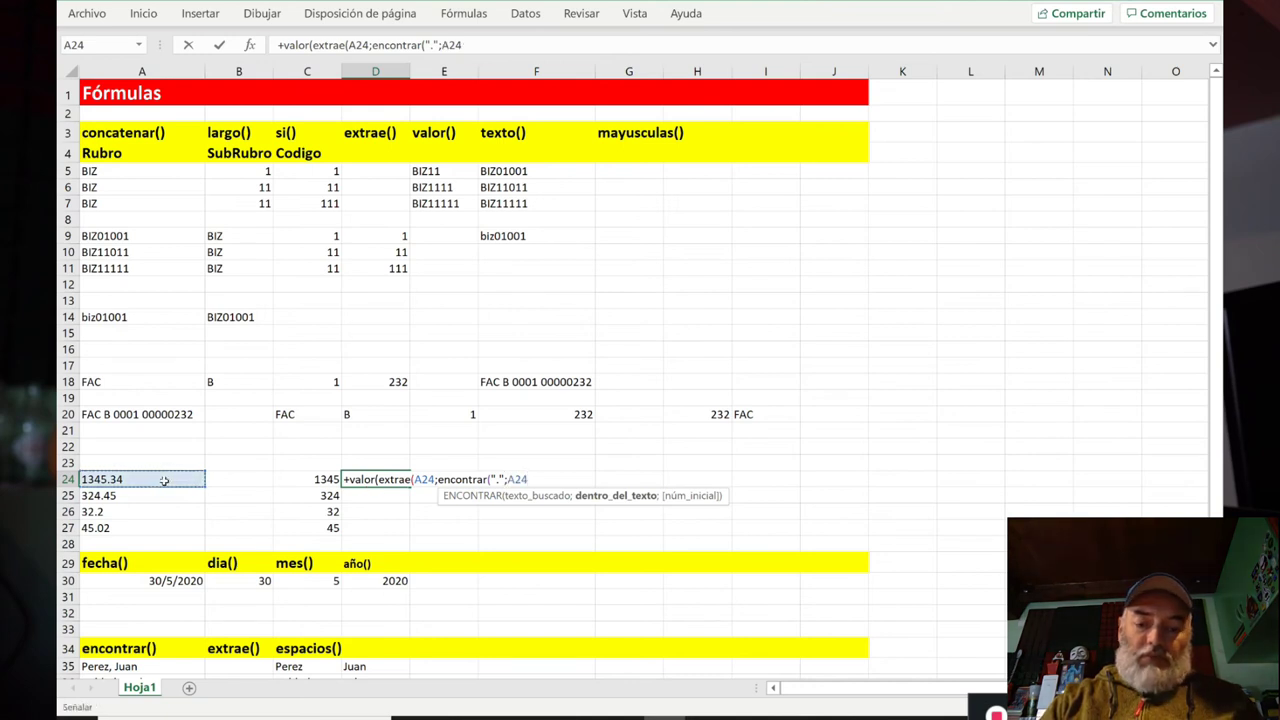
pyautogui.write(';1')
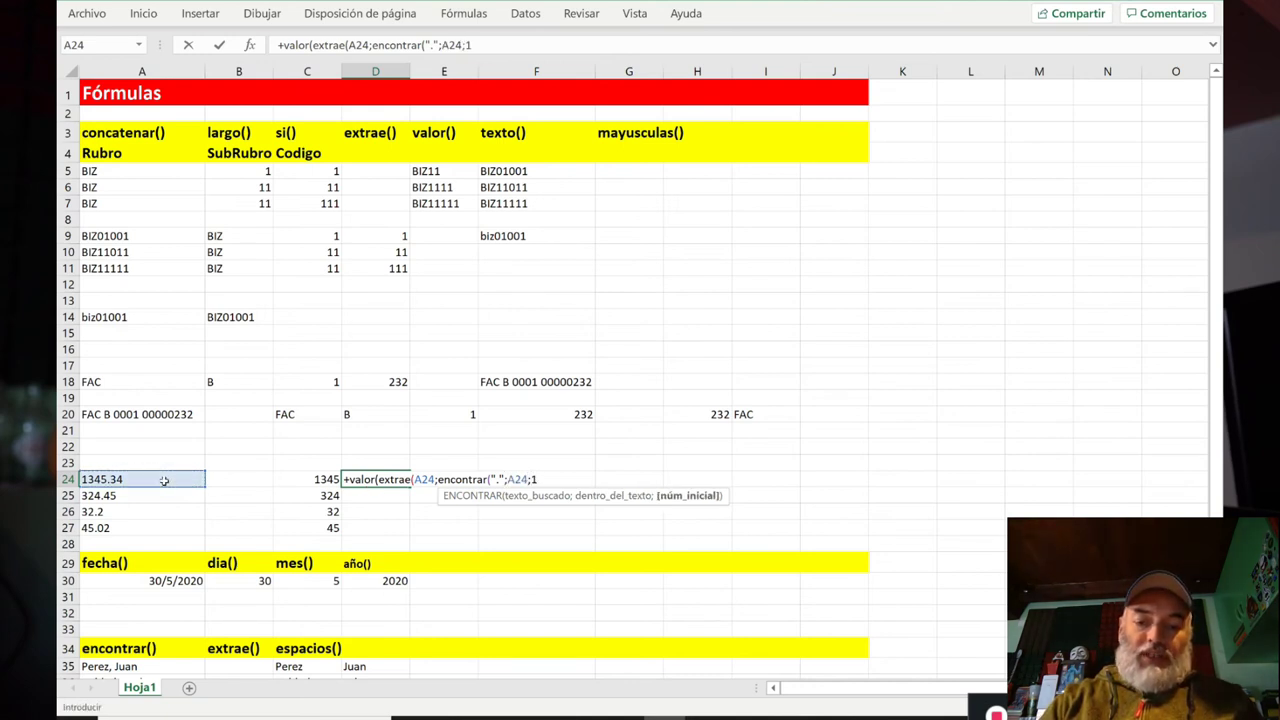
pyautogui.write(')')
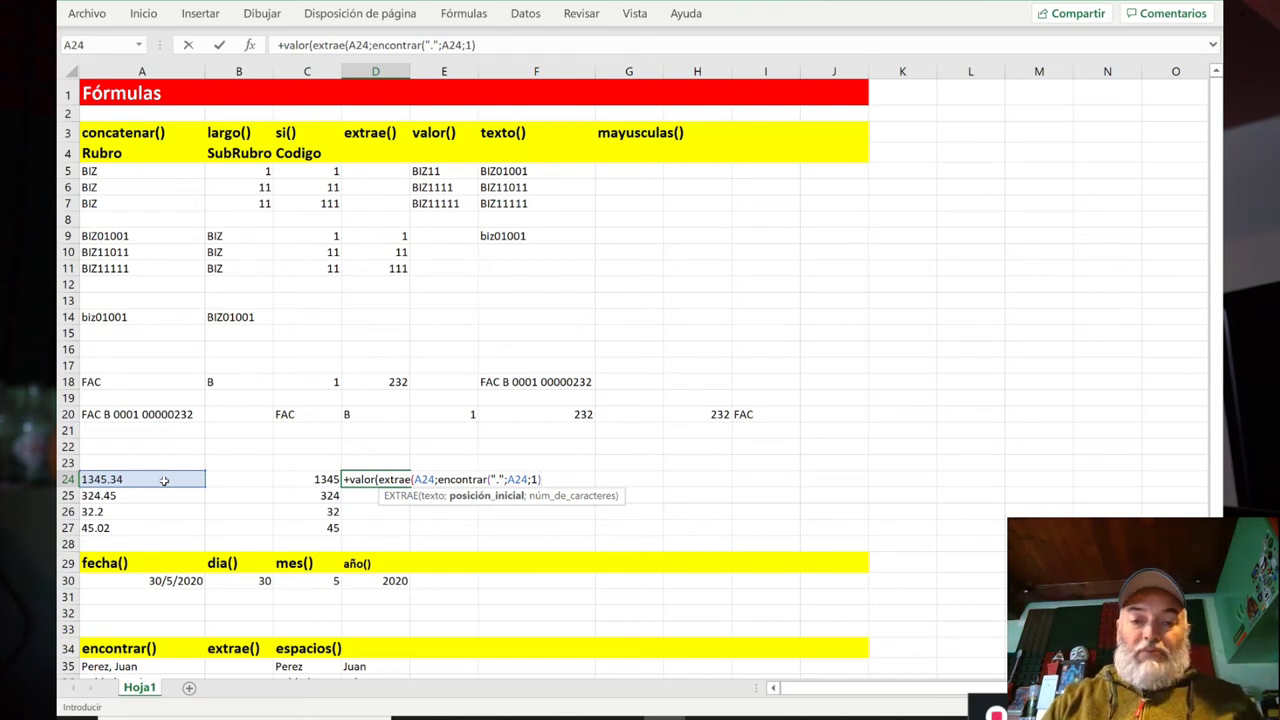
pyautogui.write(')+1')
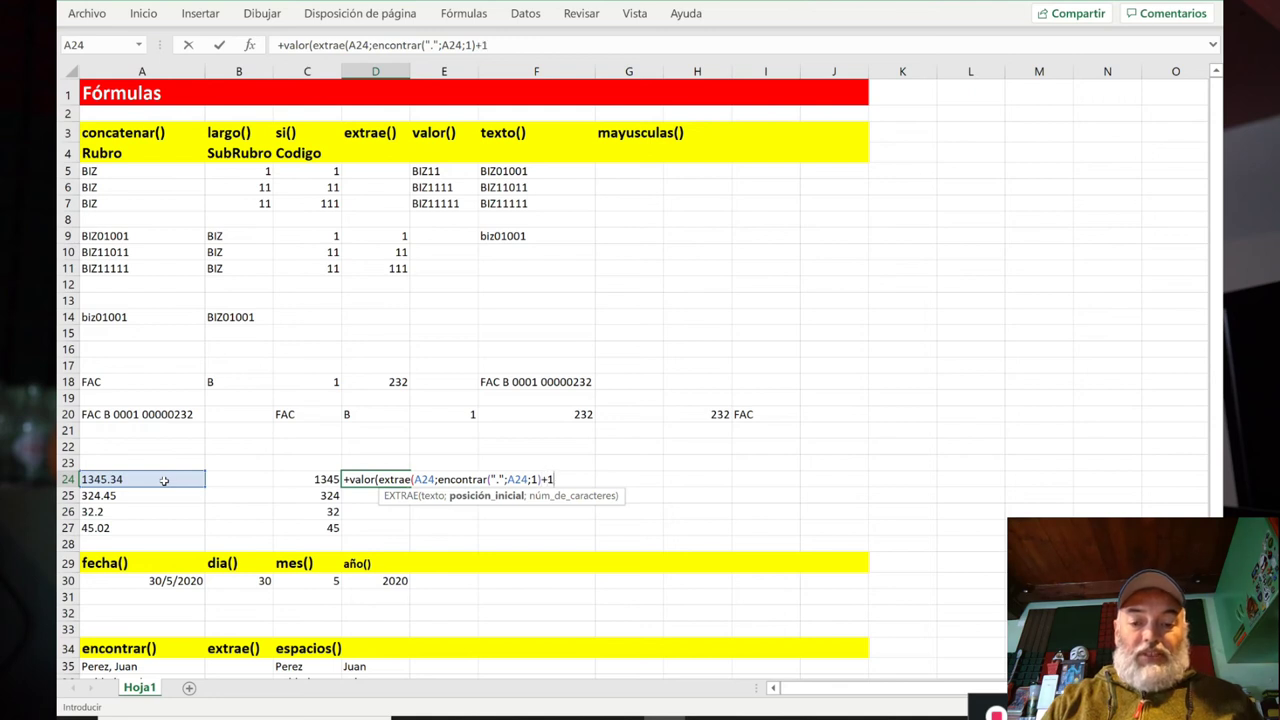
pyautogui.write(');')
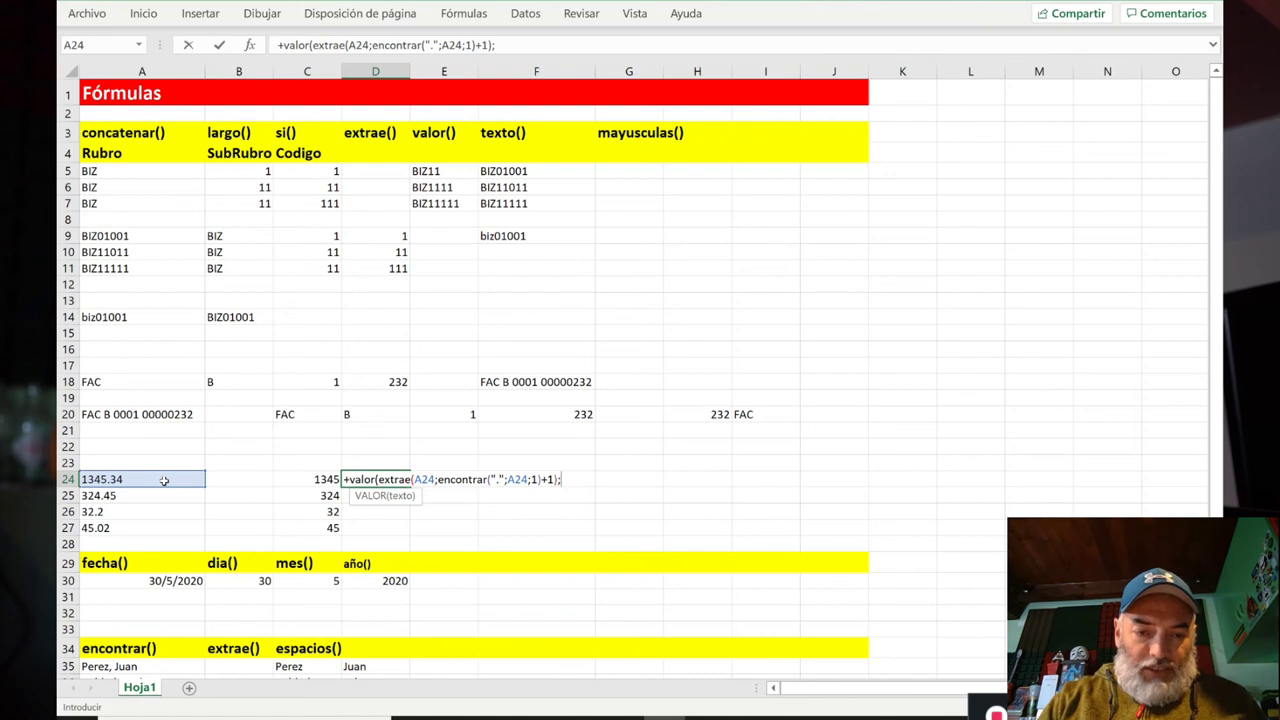
pyautogui.press('BackSpace')
pyautogui.press('BackSpace')
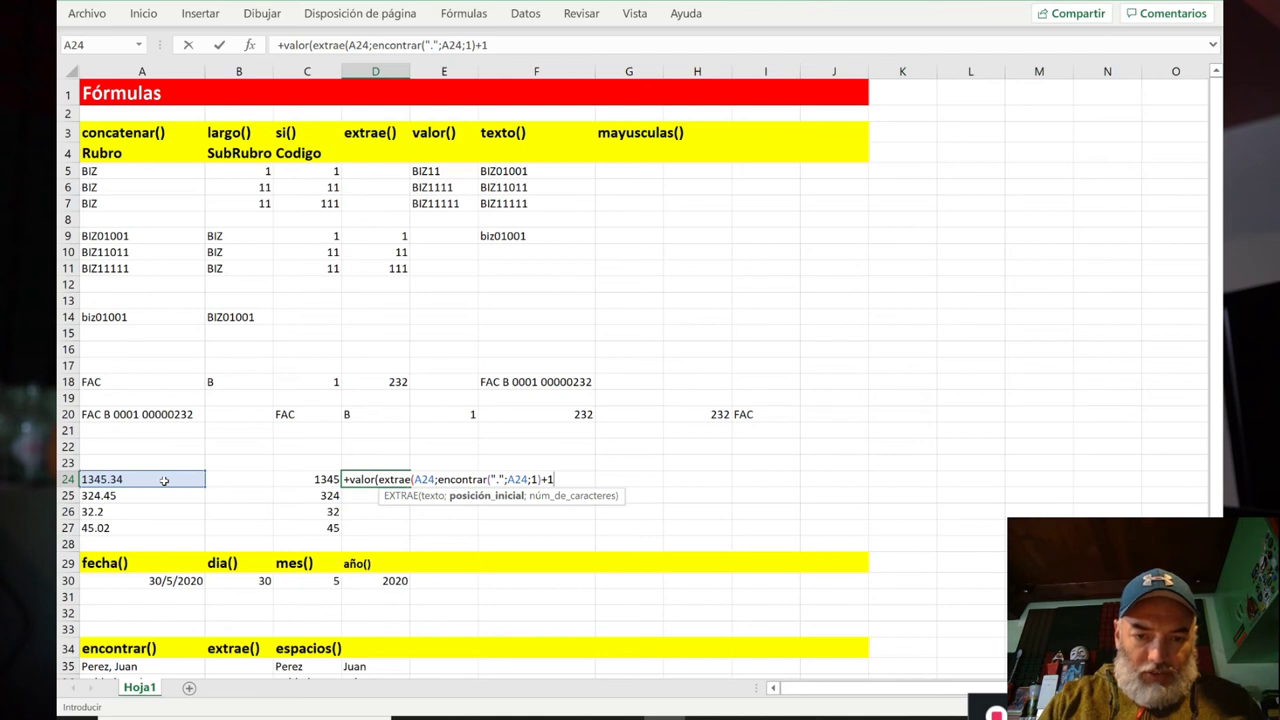
pyautogui.write(';')
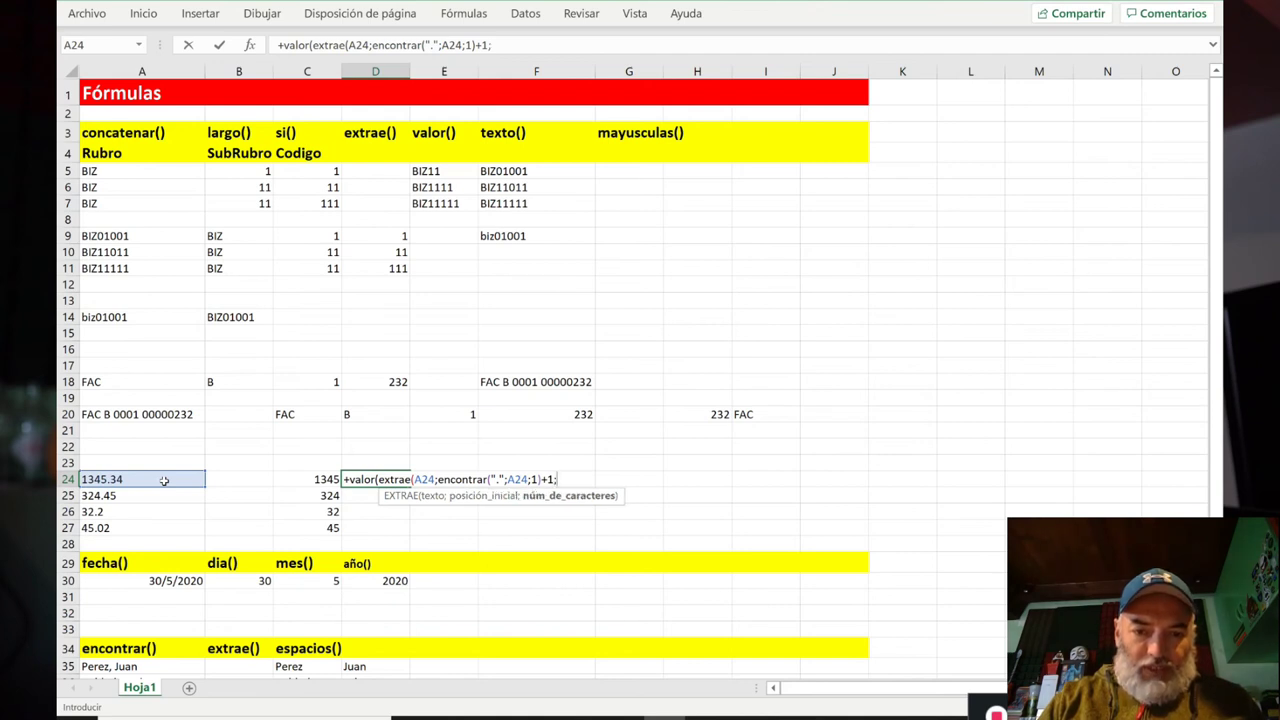
pyautogui.write('100)')
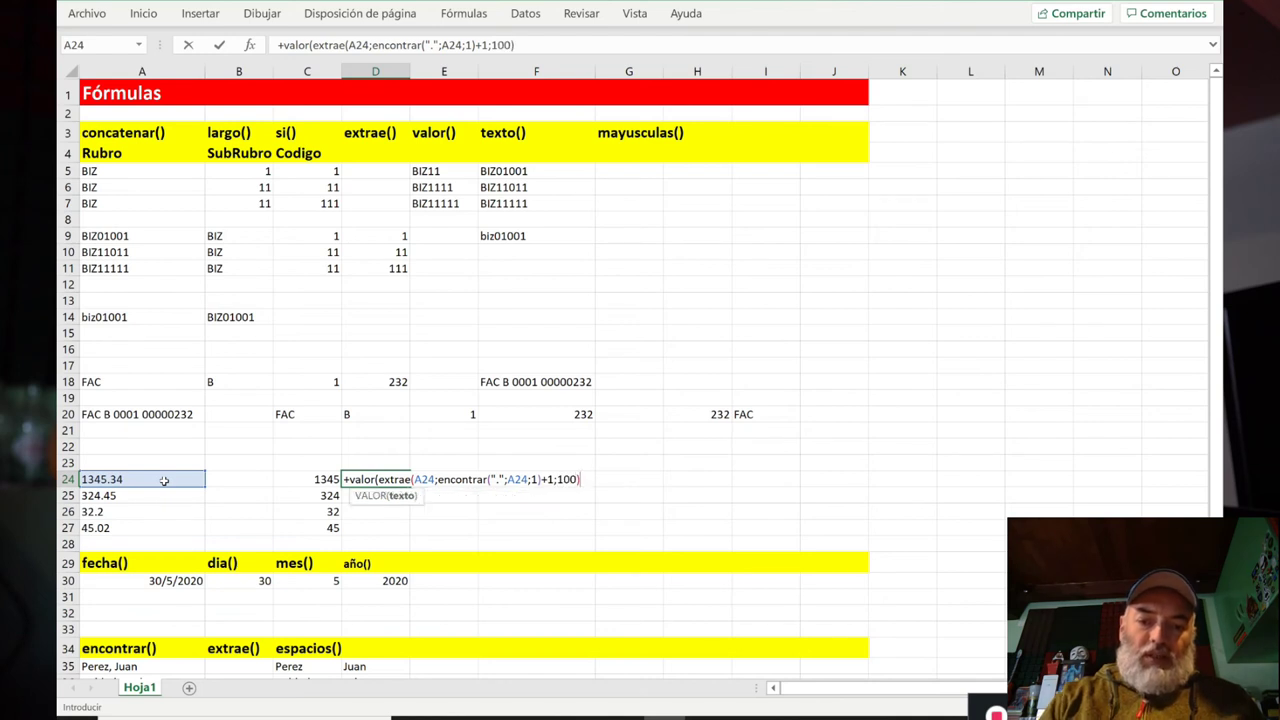
# Step: Accept Excel's correction for D24 and wrap its EXTRAE in ESPACIOS(), showing 34
pyautogui.press('Return')
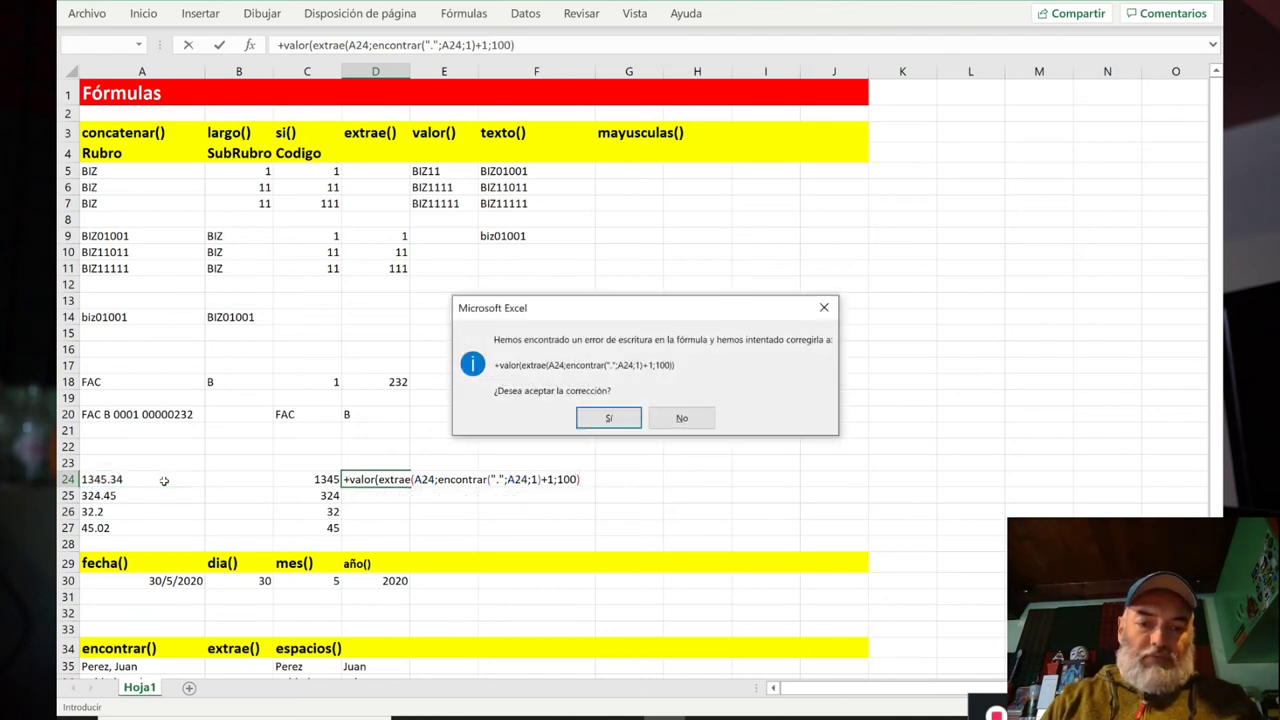
pyautogui.press('Return')
pyautogui.press('Up')
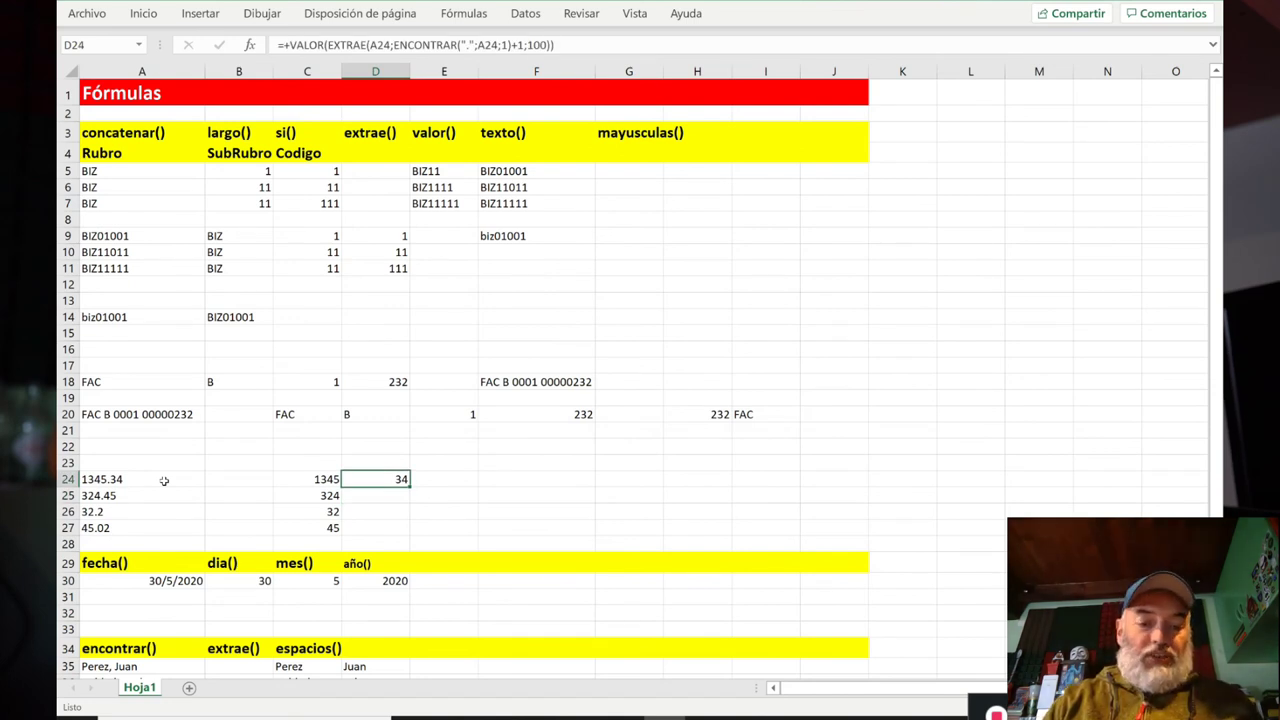
pyautogui.press('F2')
pyautogui.press('Left')
pyautogui.press('Left')
pyautogui.press('Left')
pyautogui.press('Left')
pyautogui.press('Left')
pyautogui.press('Left')
pyautogui.press('Left')
pyautogui.press('Left')
pyautogui.press('Left')
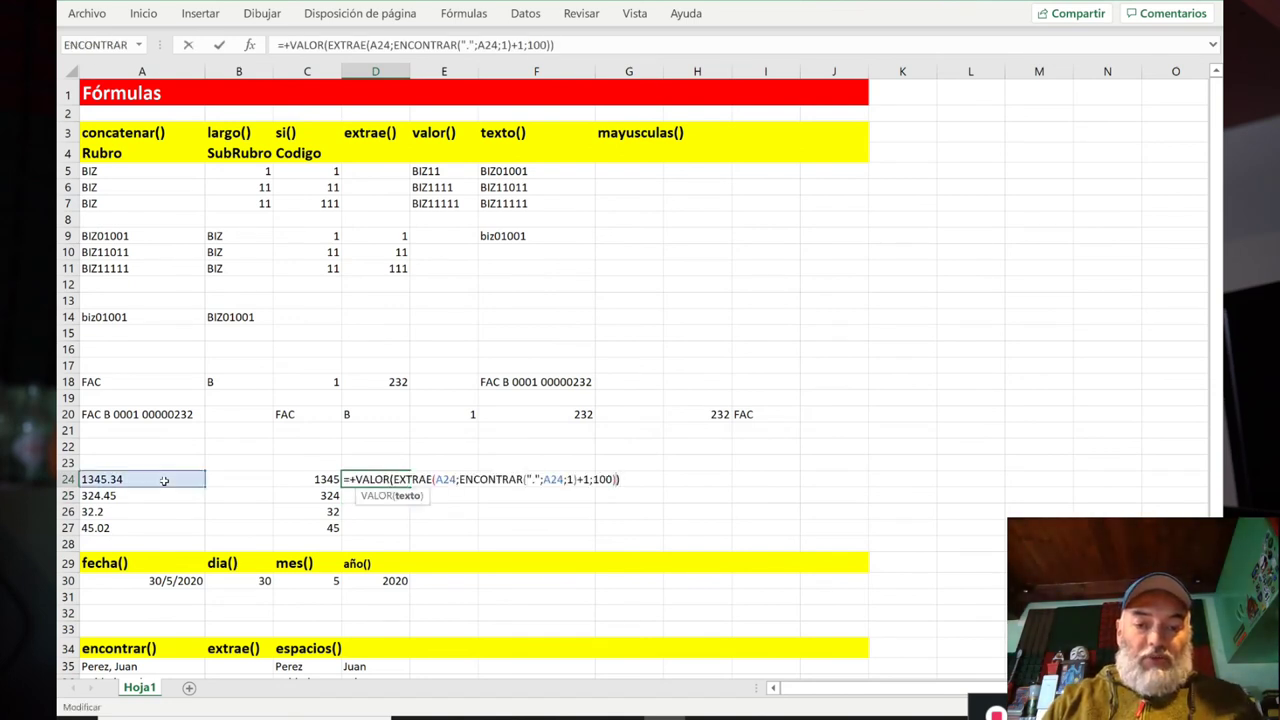
pyautogui.press('Right')
pyautogui.press('Left')
pyautogui.press('Left')
pyautogui.press('Left')
pyautogui.press('Left')
pyautogui.press('Left')
pyautogui.press('Left')
pyautogui.press('Left')
pyautogui.press('Left')
pyautogui.press('Left')
pyautogui.press('Left')
pyautogui.press('Left')
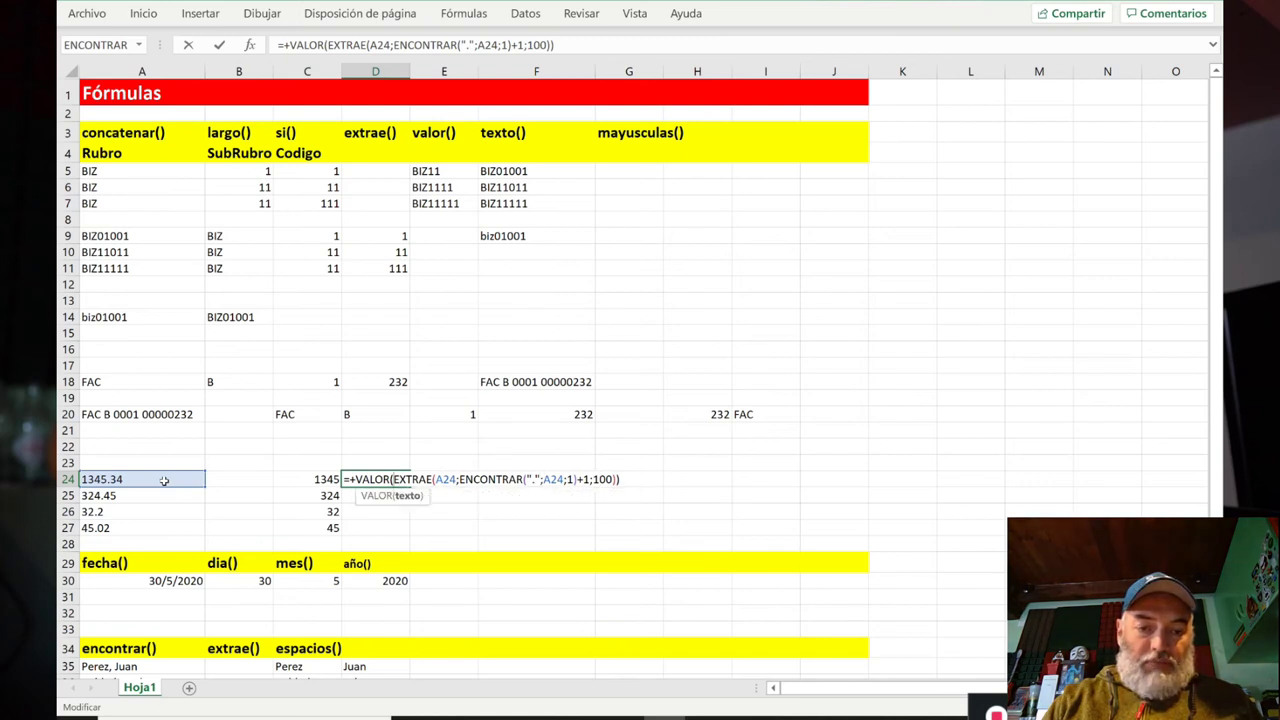
pyautogui.write('Espacios(')
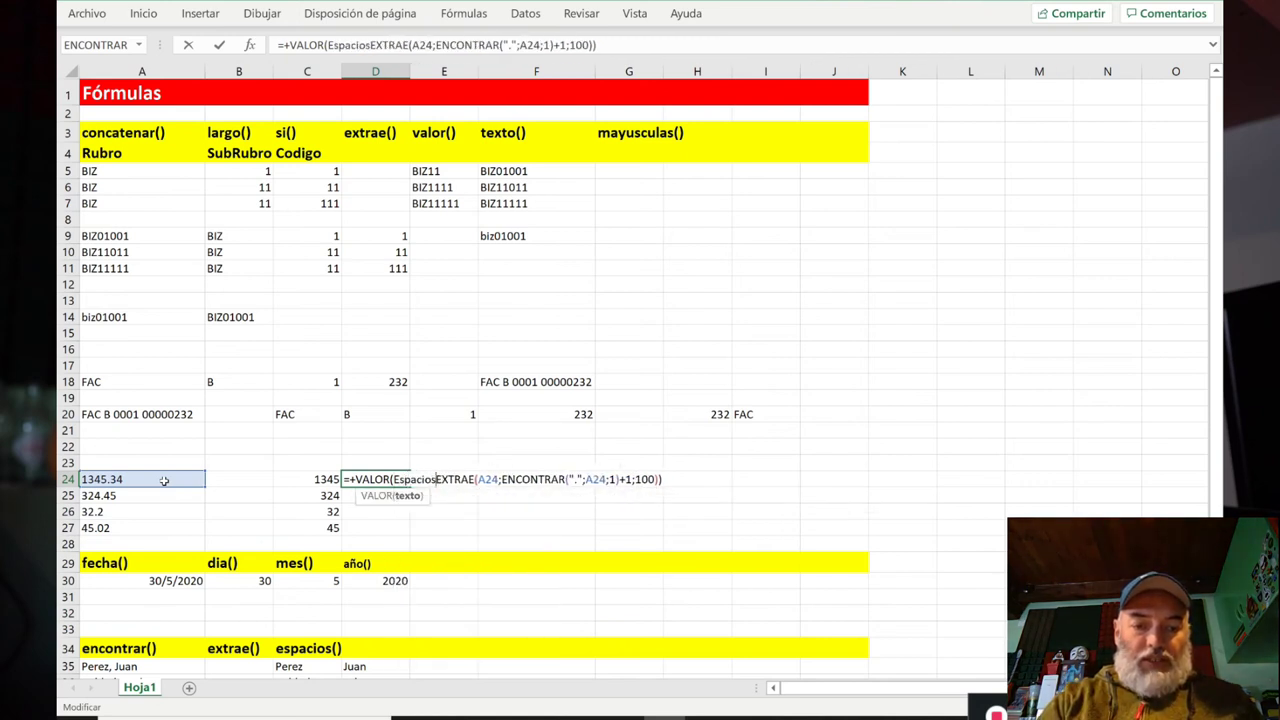
pyautogui.press('End')
pyautogui.press('Left')
pyautogui.press('Left')
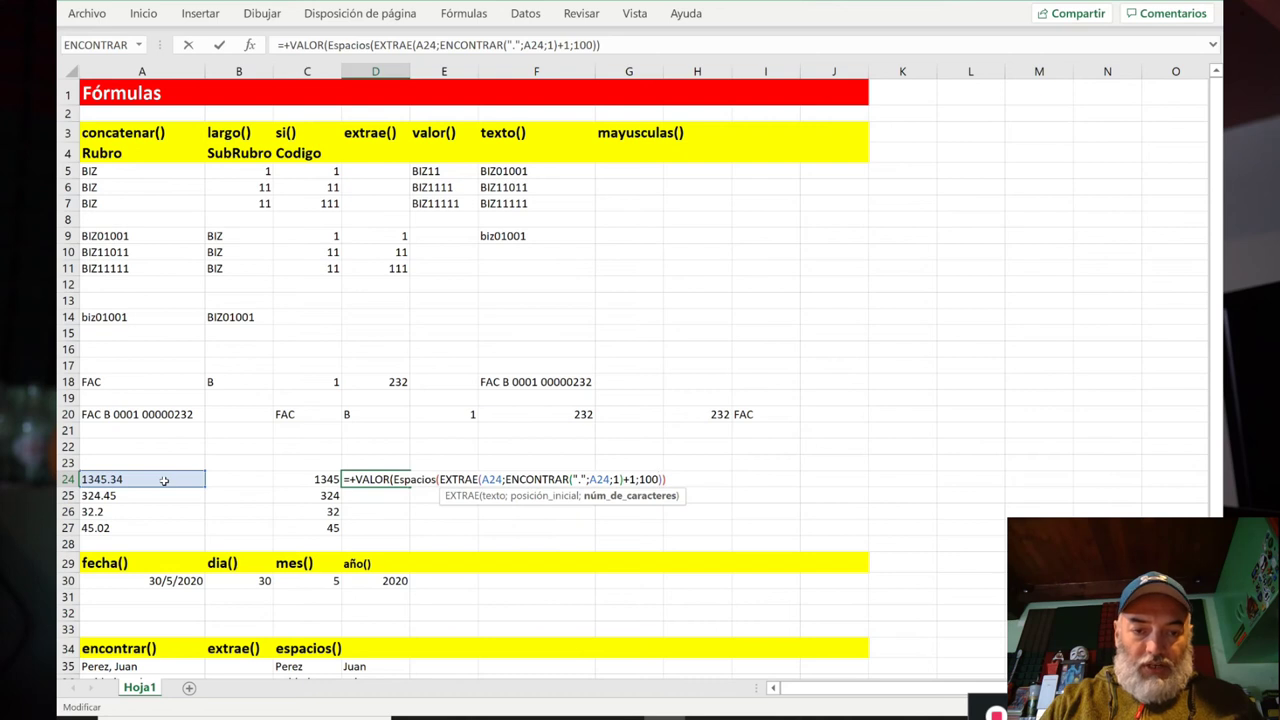
pyautogui.write(')')
pyautogui.press('Return')
pyautogui.press('Up')
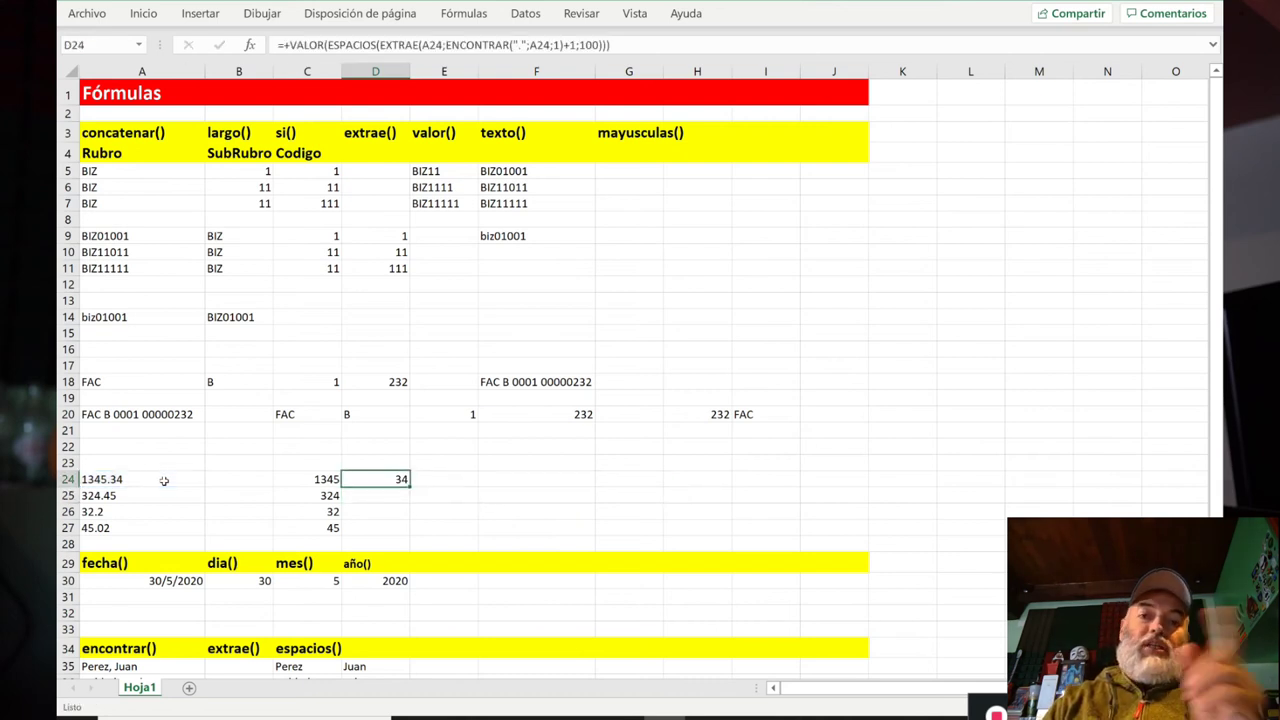
# Step: Copy D24's decimal formula into D25:D27, giving 45, 2 and 2
pyautogui.hotkey('ctrl', 'c')
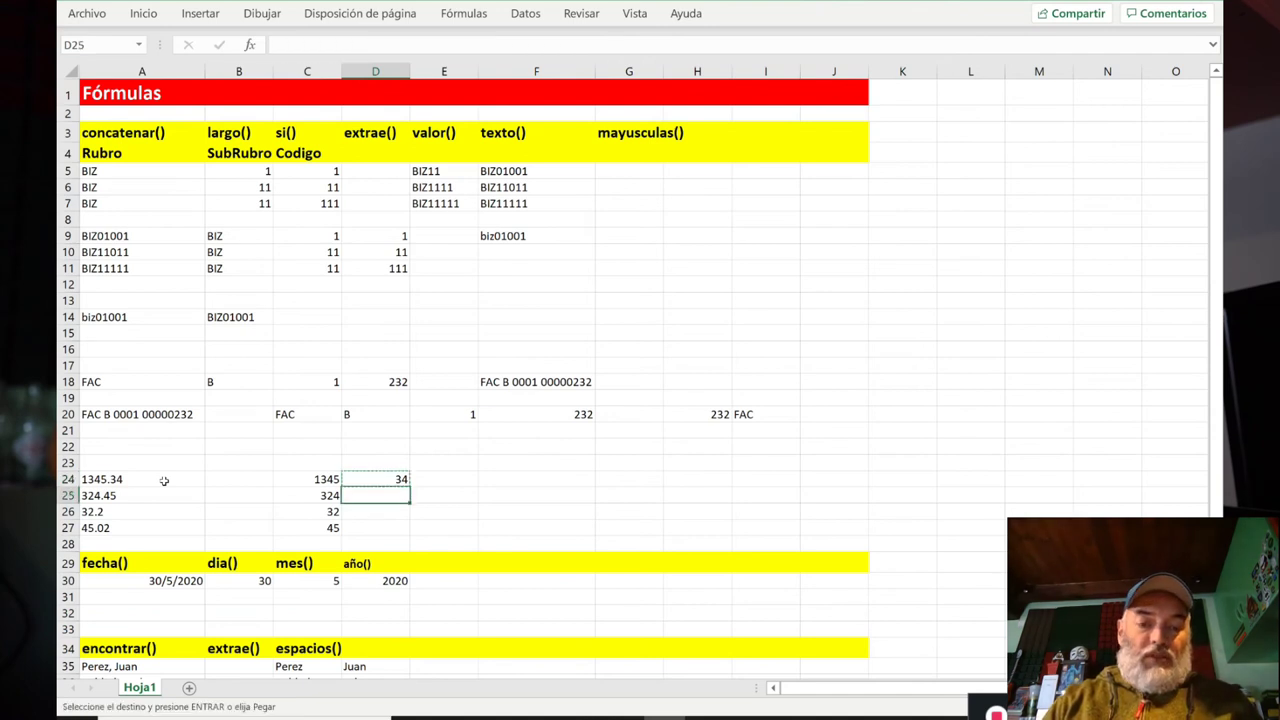
pyautogui.press('Down')
pyautogui.hotkey('shift', 'Down')
pyautogui.hotkey('shift', 'Down')
pyautogui.hotkey('ctrl', 'v')
pyautogui.press('Escape')
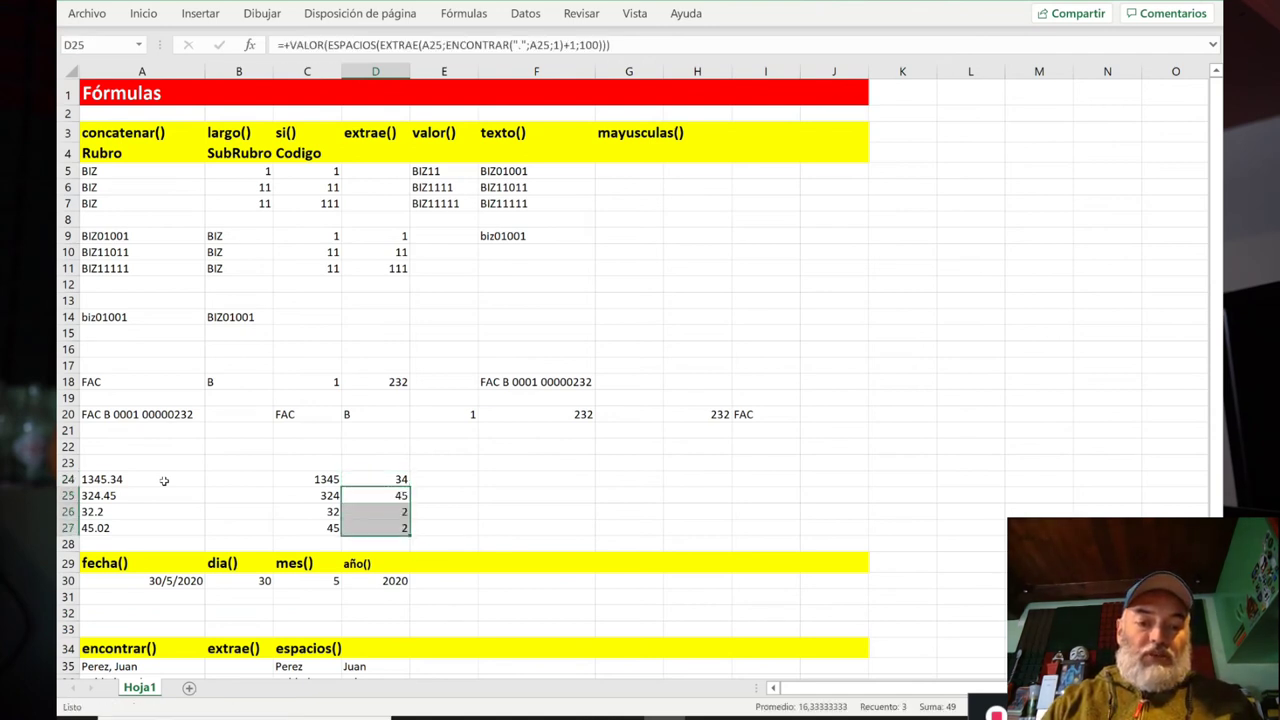
pyautogui.press('Up')
pyautogui.press('Down')
pyautogui.press('Down')
pyautogui.press('Down')
pyautogui.press('Up')
pyautogui.press('Up')
pyautogui.press('Up')
pyautogui.press('Down')
pyautogui.press('Down')
pyautogui.press('Down')
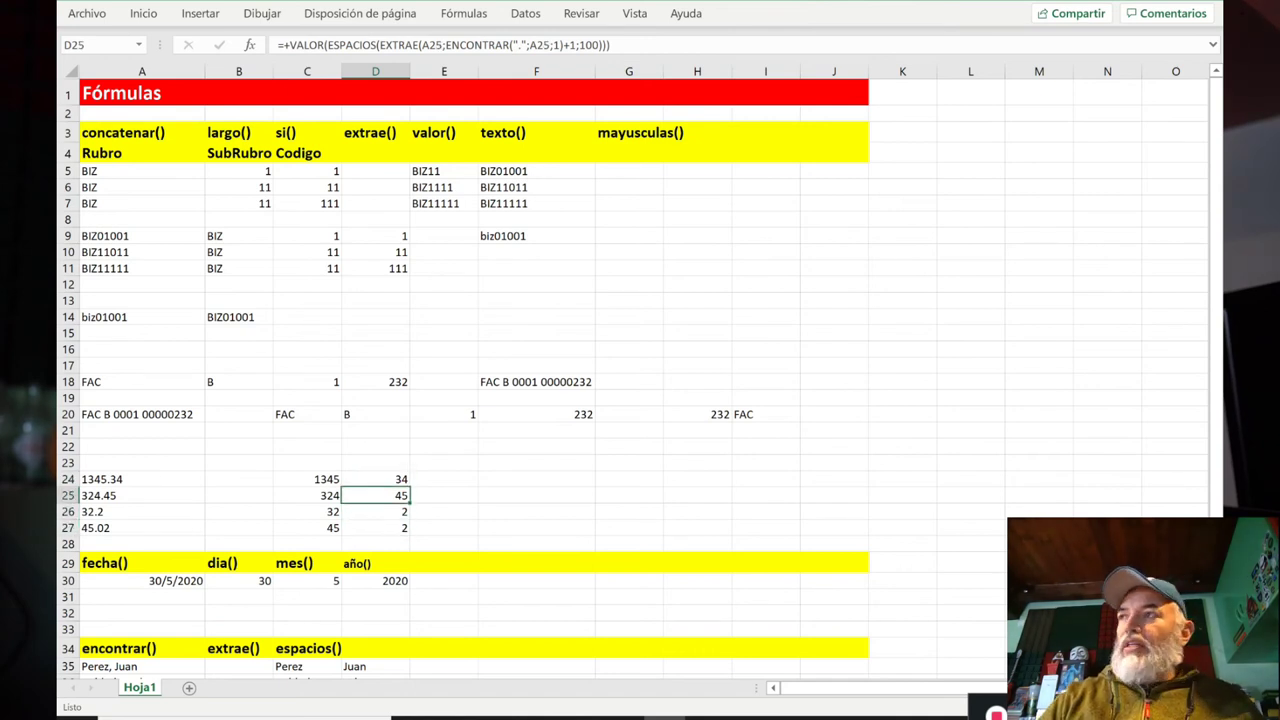
pyautogui.press('Down')
pyautogui.press('Down')
# Step: Compare the formulas in D26, D27 and C27 to check why both decimals show 2
pyautogui.press('Up')
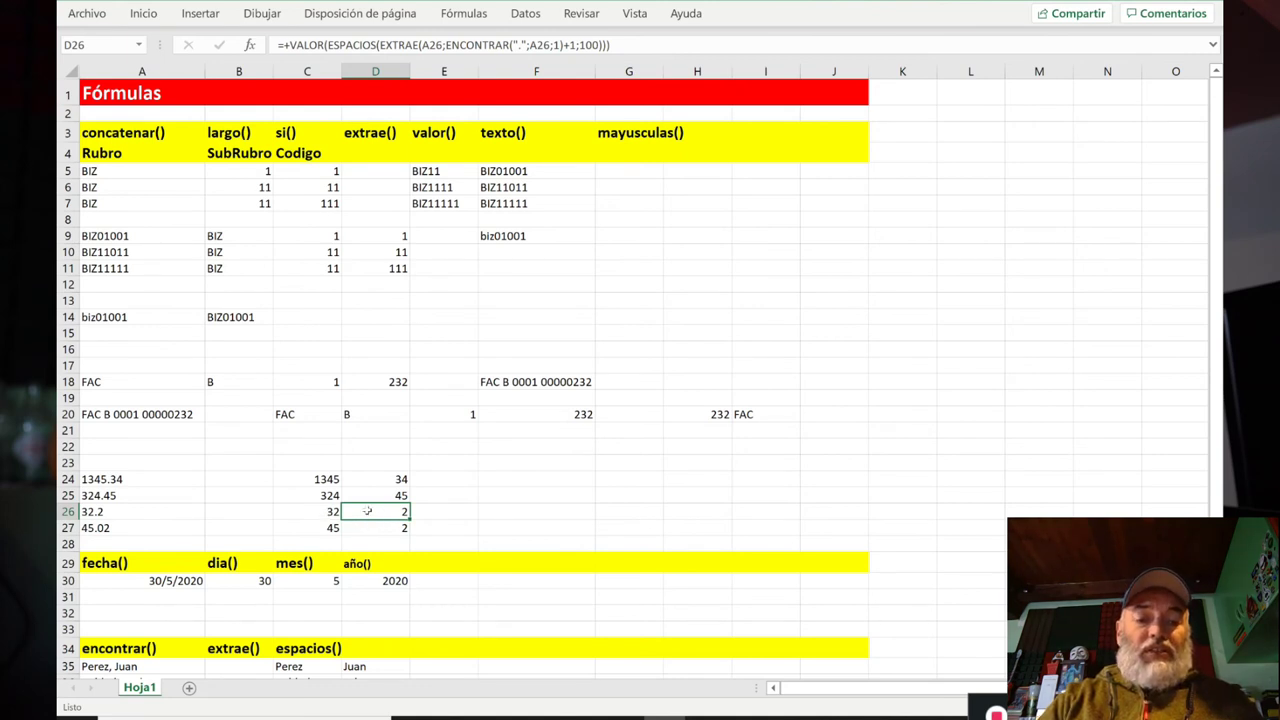
pyautogui.click(310, 528)
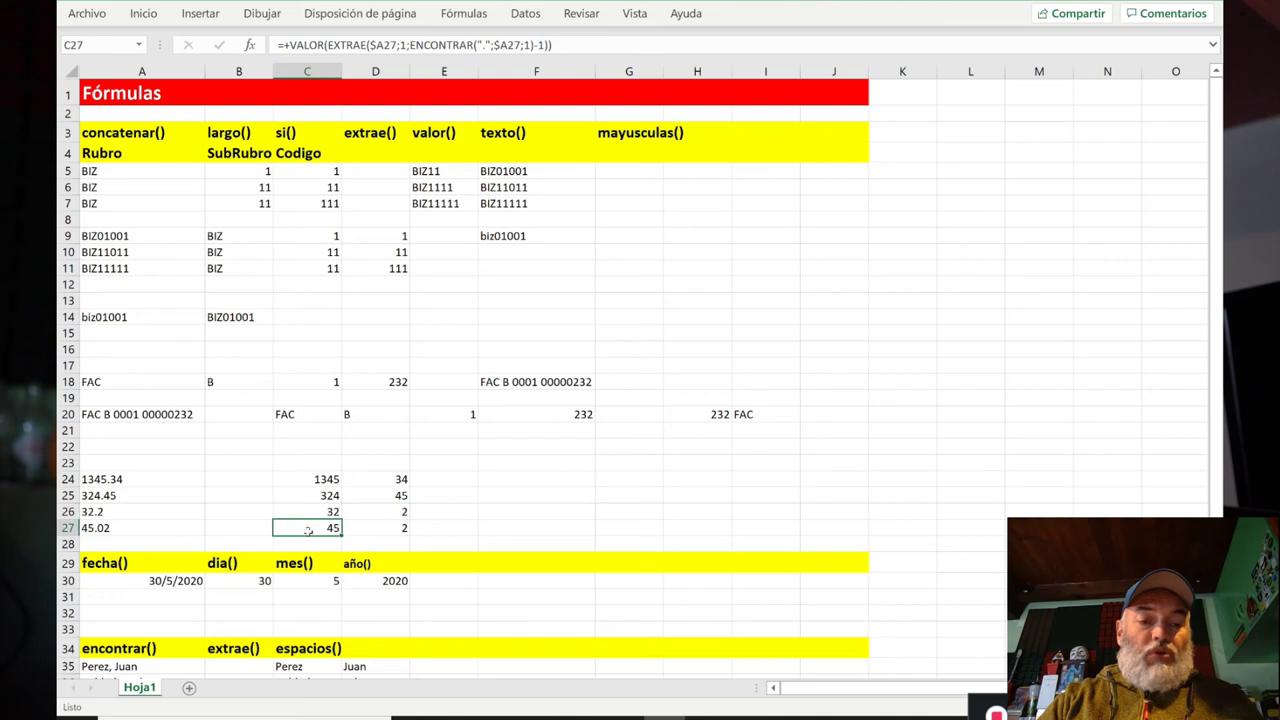
pyautogui.click(375, 528)
pyautogui.click(378, 513)
pyautogui.click(378, 527)
pyautogui.click(378, 514)
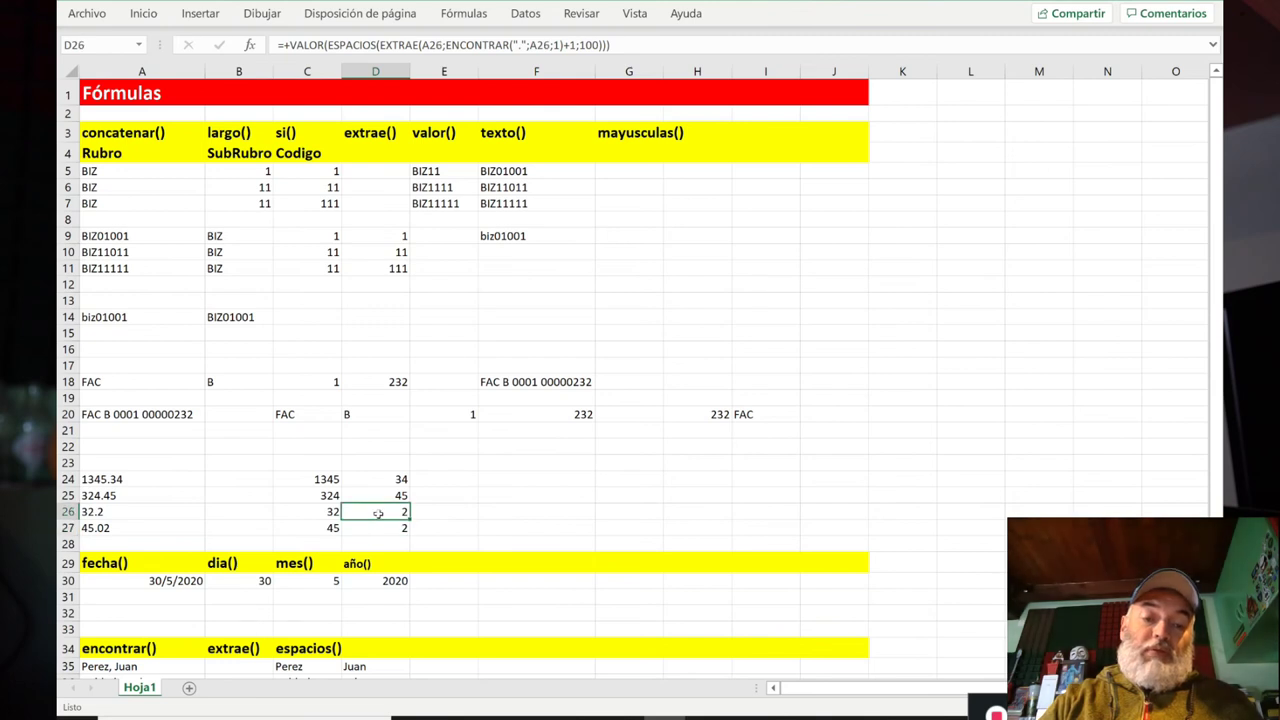
pyautogui.click(378, 524)
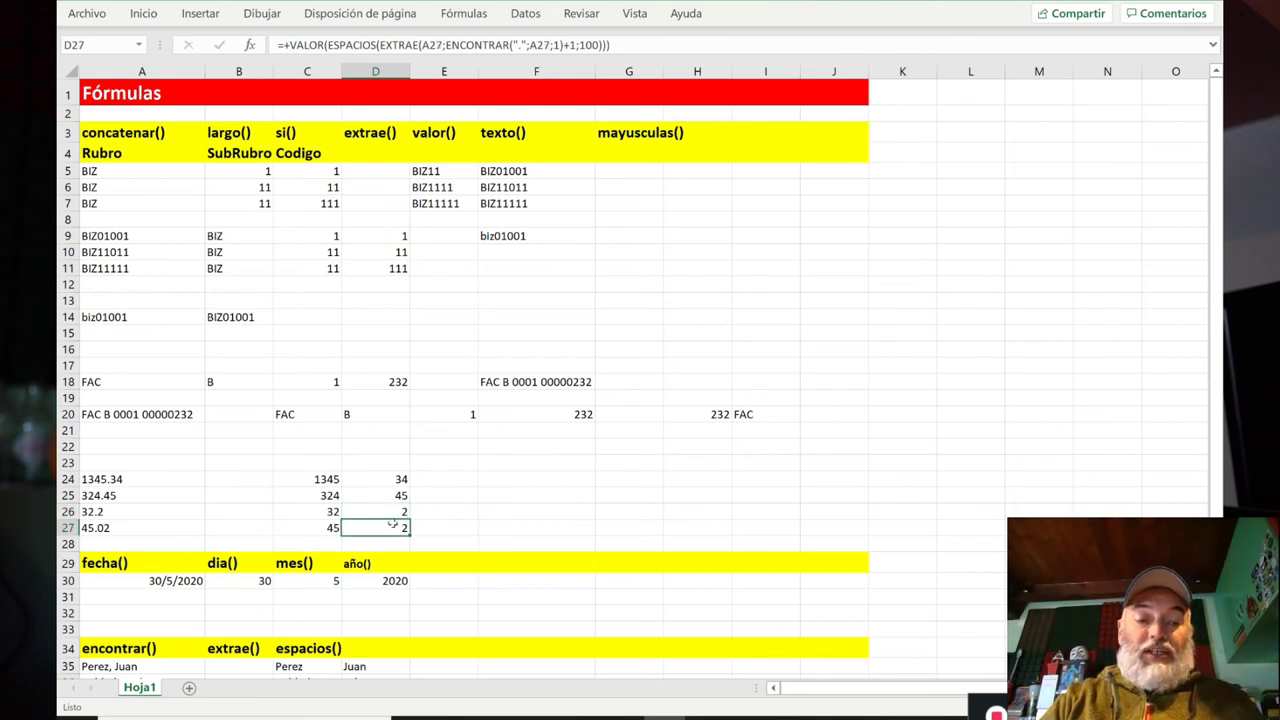
pyautogui.click(389, 513)
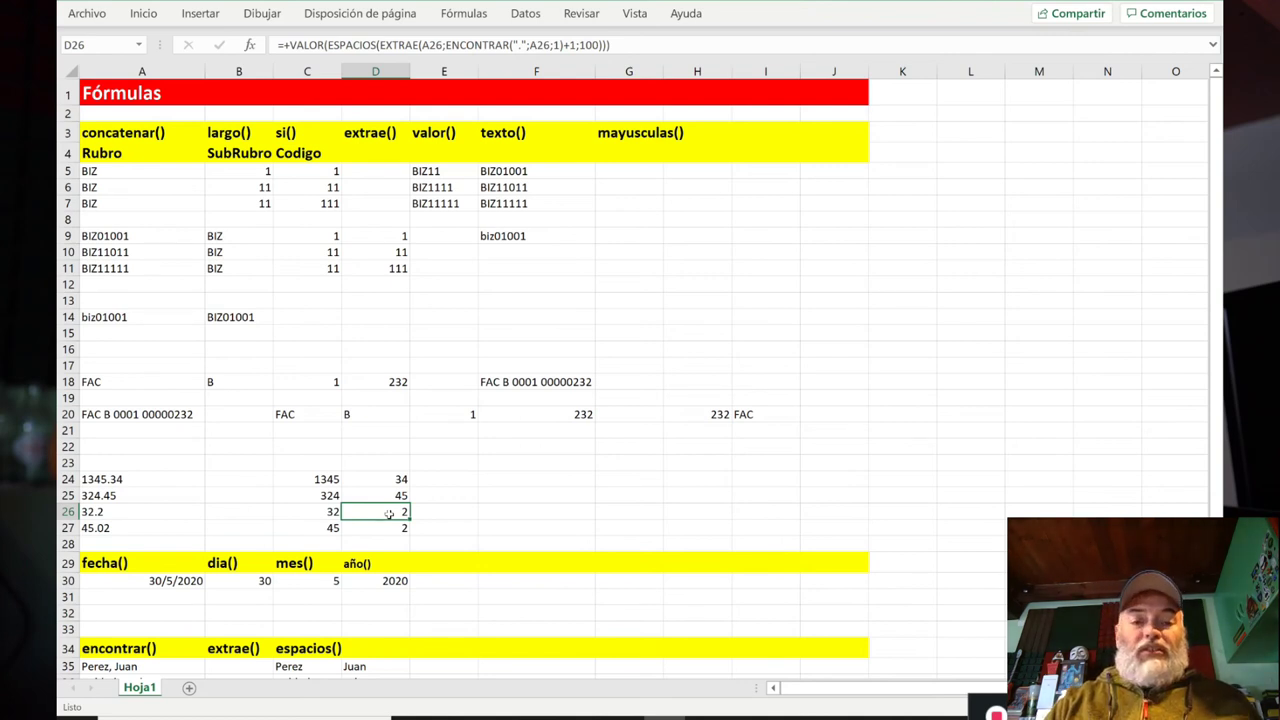
# Step: Rewrite D26 without +VALOR, appending &REPETIR("0";2-LARGO(ESPACIOS(EXTRAE(...)))) to pad decimals to two digits
pyautogui.doubleClick(389, 513)
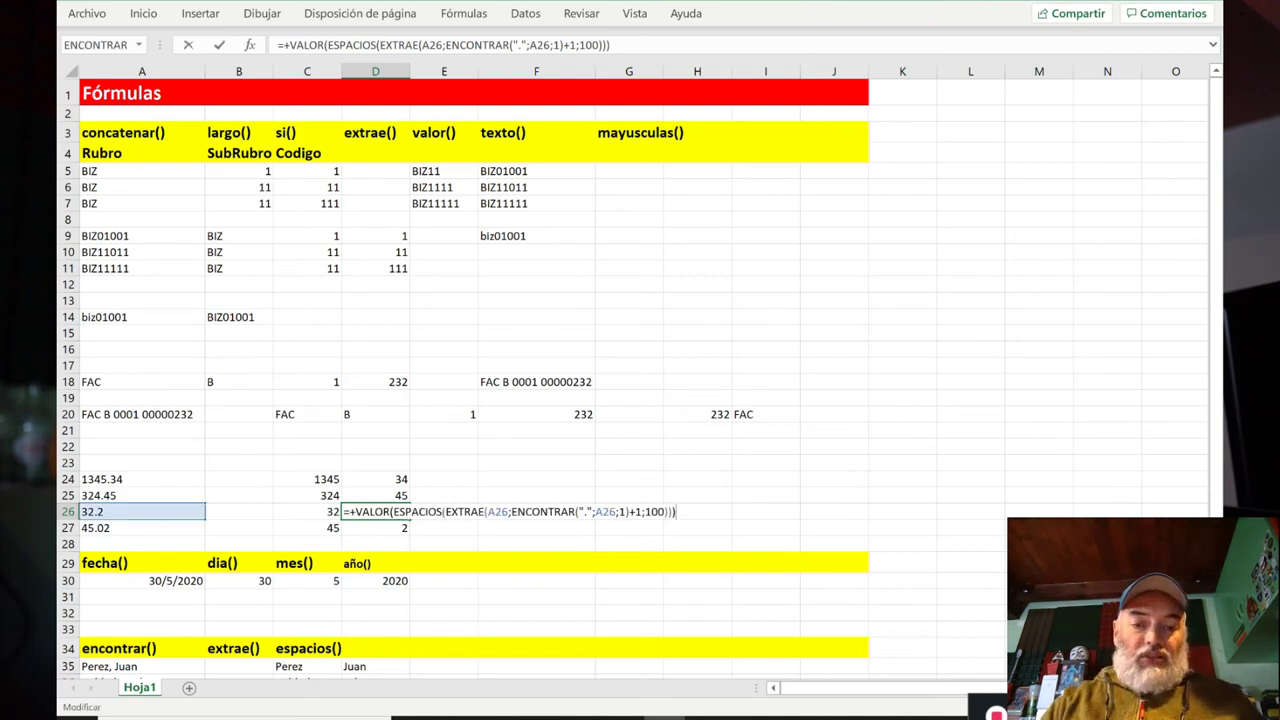
pyautogui.press('Left')
pyautogui.press('Left')
pyautogui.press('Left')
pyautogui.press('Left')
pyautogui.press('Left')
pyautogui.press('Left')
pyautogui.press('Left')
pyautogui.press('Left')
pyautogui.press('Left')
pyautogui.press('Left')
pyautogui.press('Left')
pyautogui.press('Left')
pyautogui.press('Left')
pyautogui.press('Left')
pyautogui.press('Left')
pyautogui.press('Left')
pyautogui.press('Left')
pyautogui.press('Left')
pyautogui.press('Left')
pyautogui.press('Left')
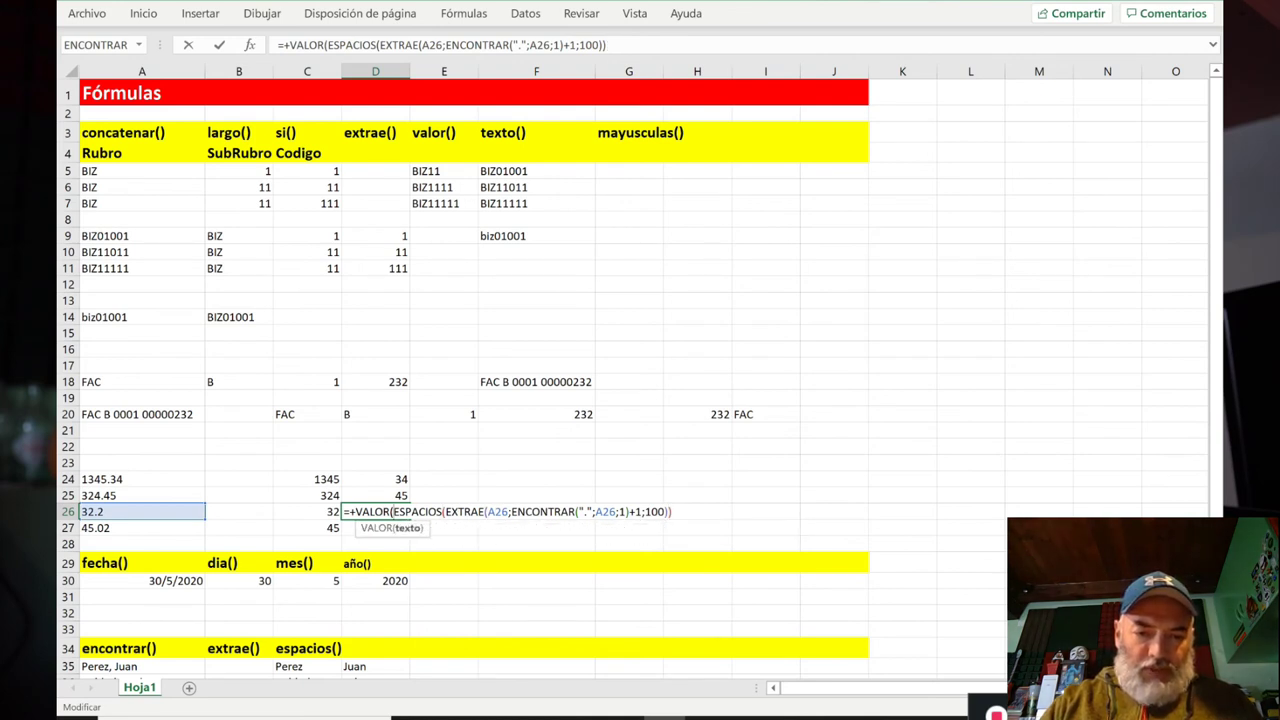
pyautogui.hotkey('shift', 'Left')
pyautogui.hotkey('shift', 'Left')
pyautogui.hotkey('shift', 'Left')
pyautogui.hotkey('shift', 'Left')
pyautogui.hotkey('shift', 'Left')
pyautogui.hotkey('shift', 'Left')
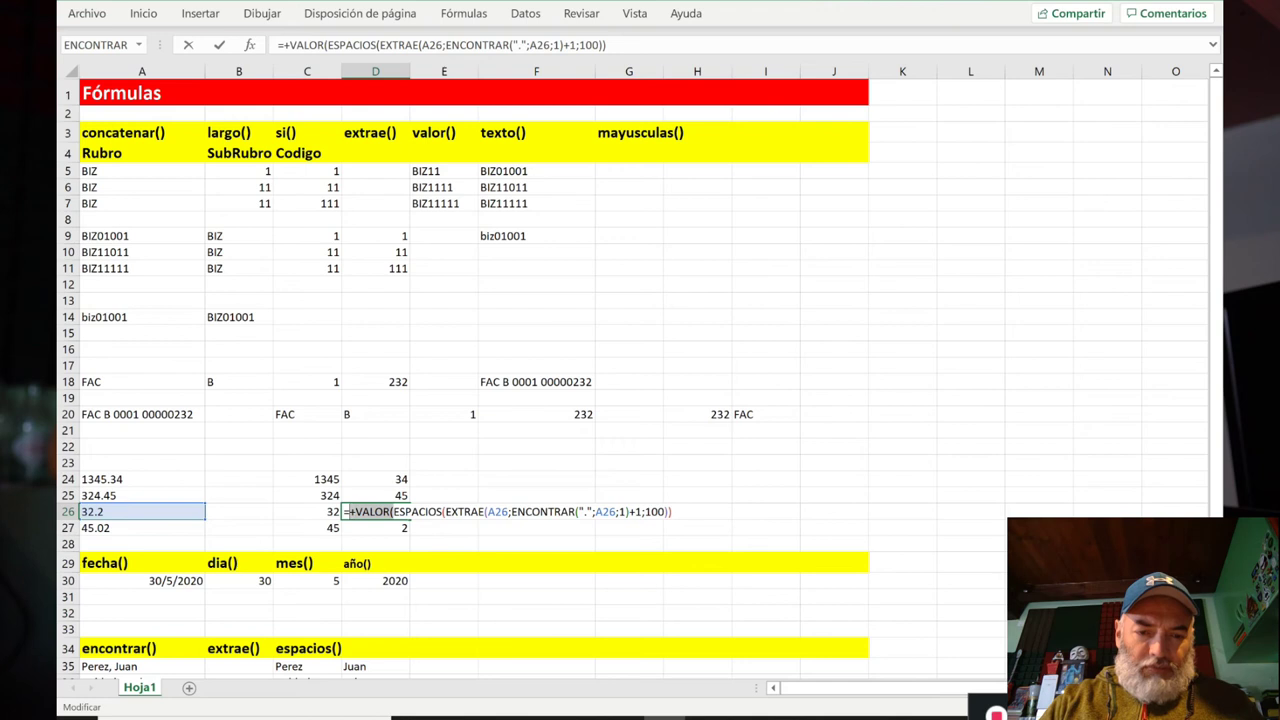
pyautogui.press('Delete')
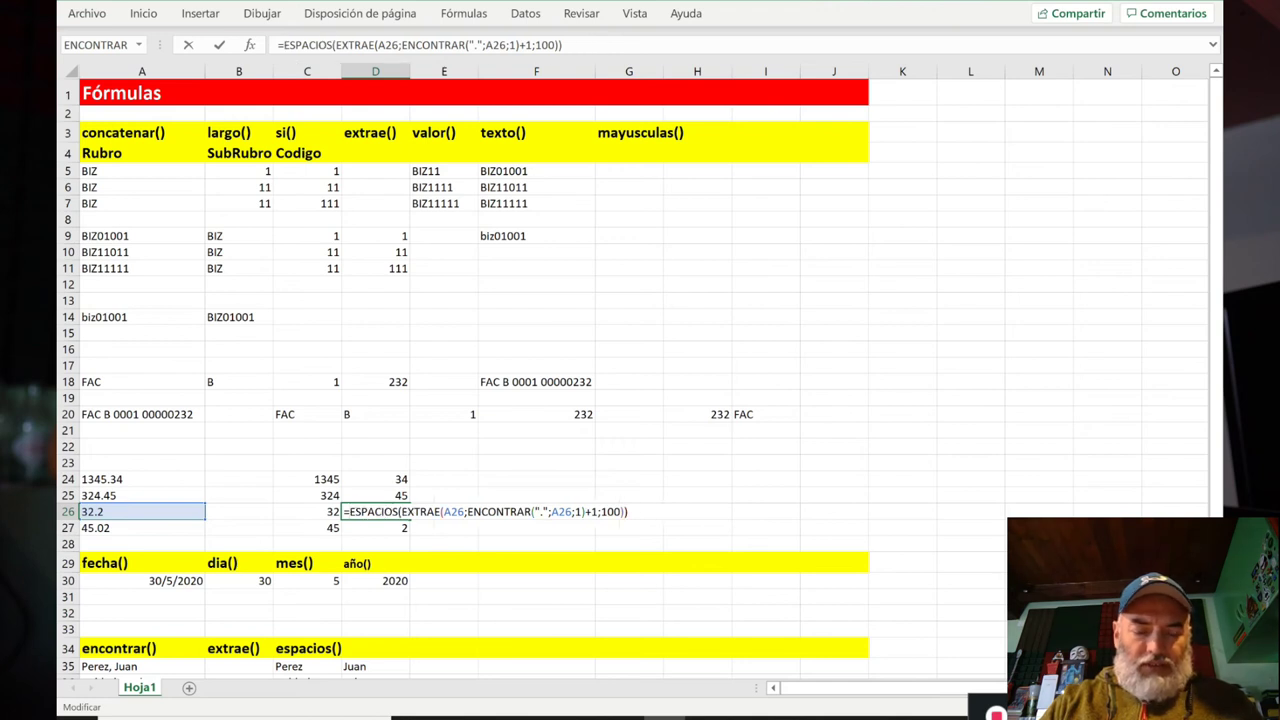
pyautogui.hotkey('shift', 'End')
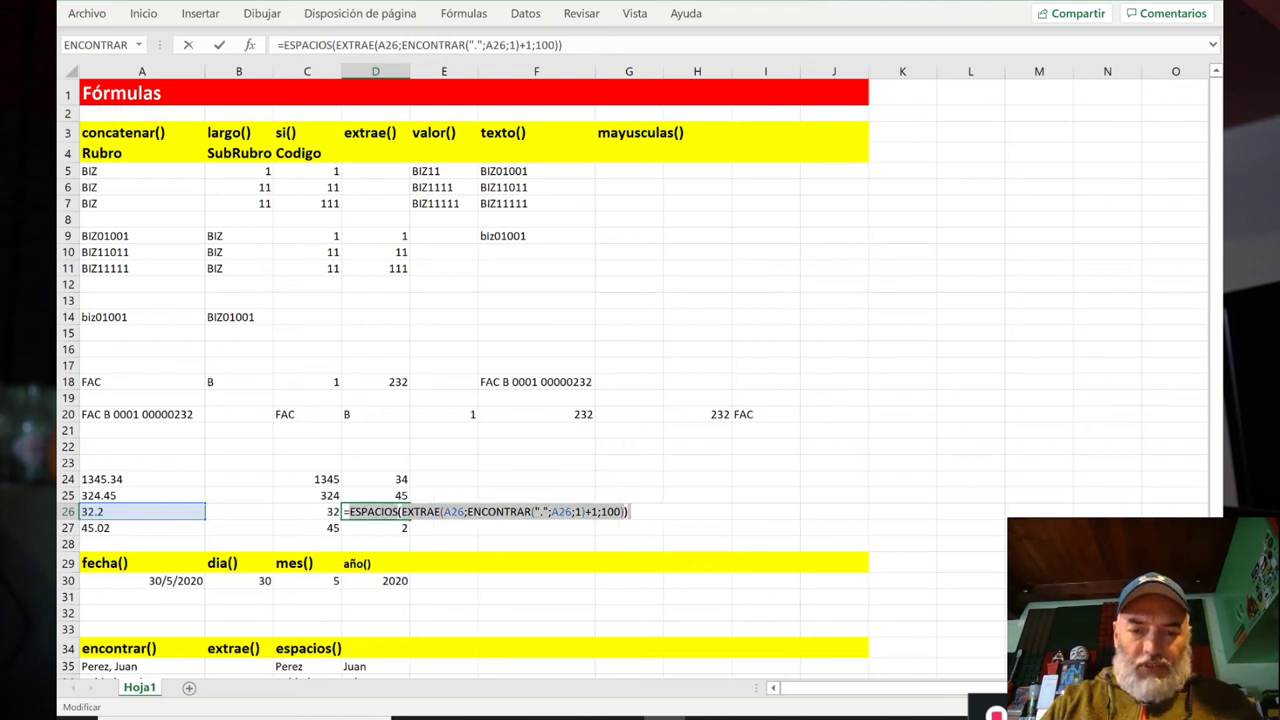
pyautogui.press('End')
pyautogui.write('&')
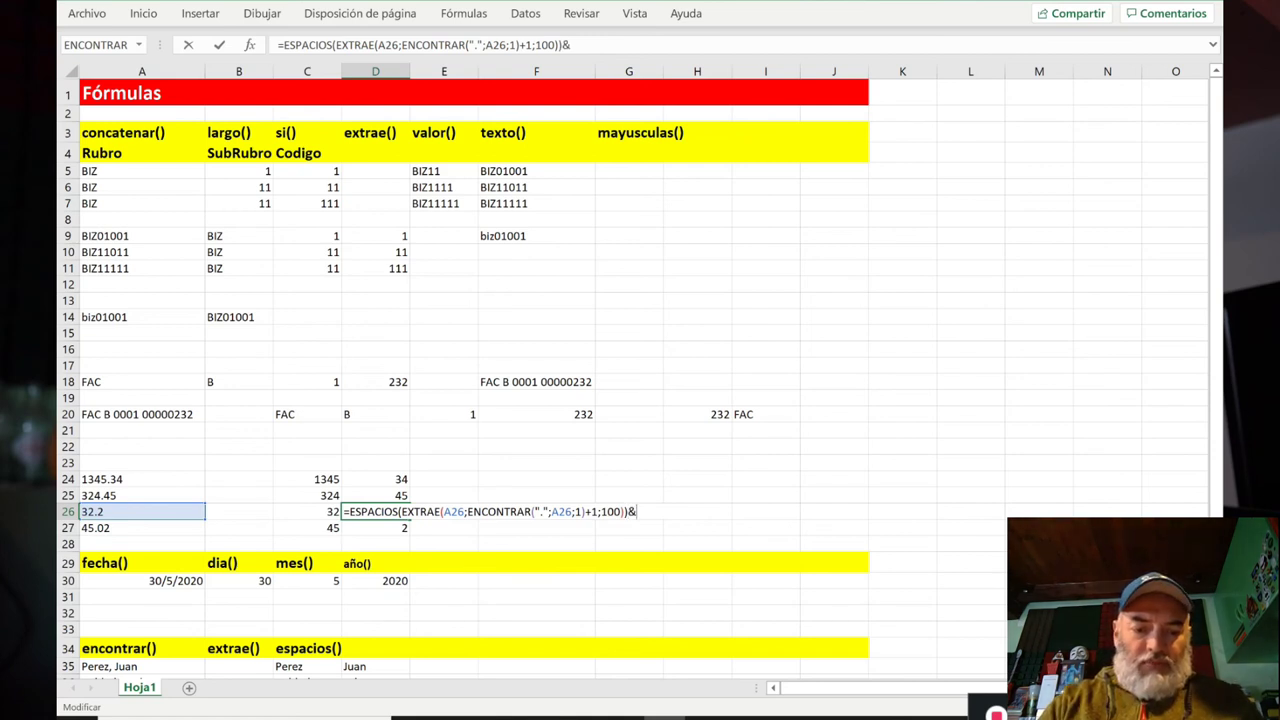
pyautogui.write('repetir')
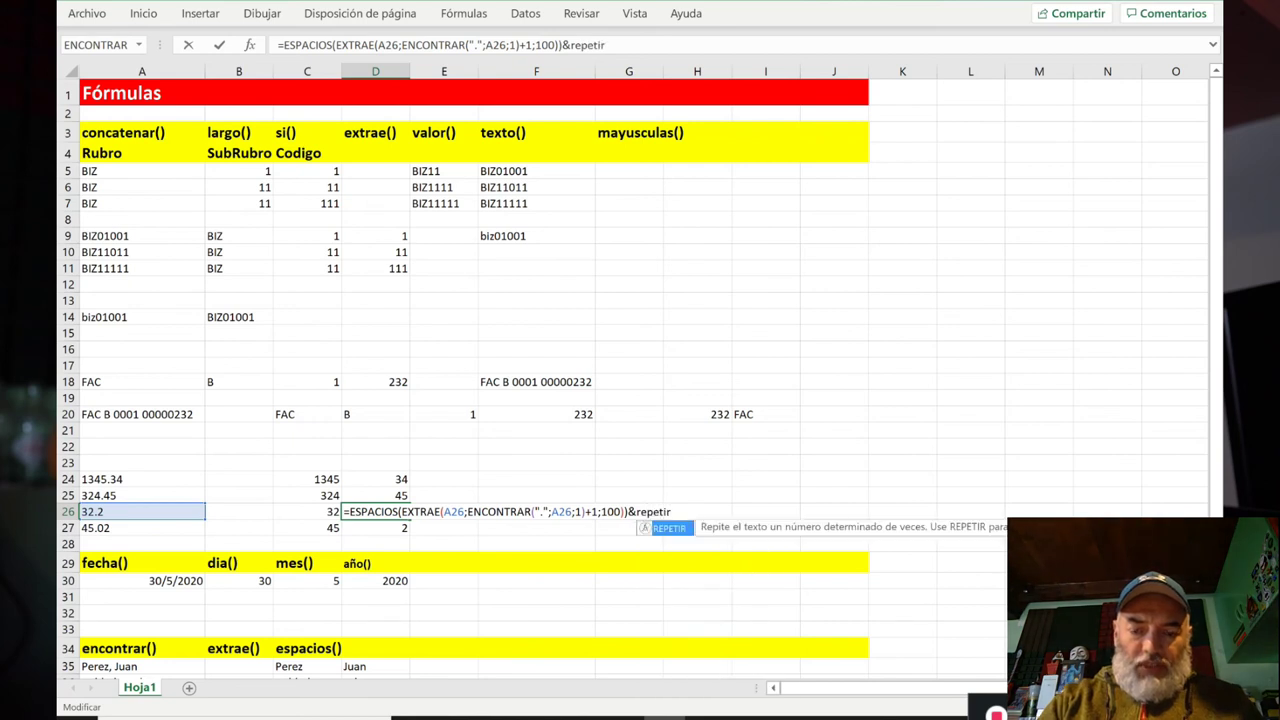
pyautogui.write('(')
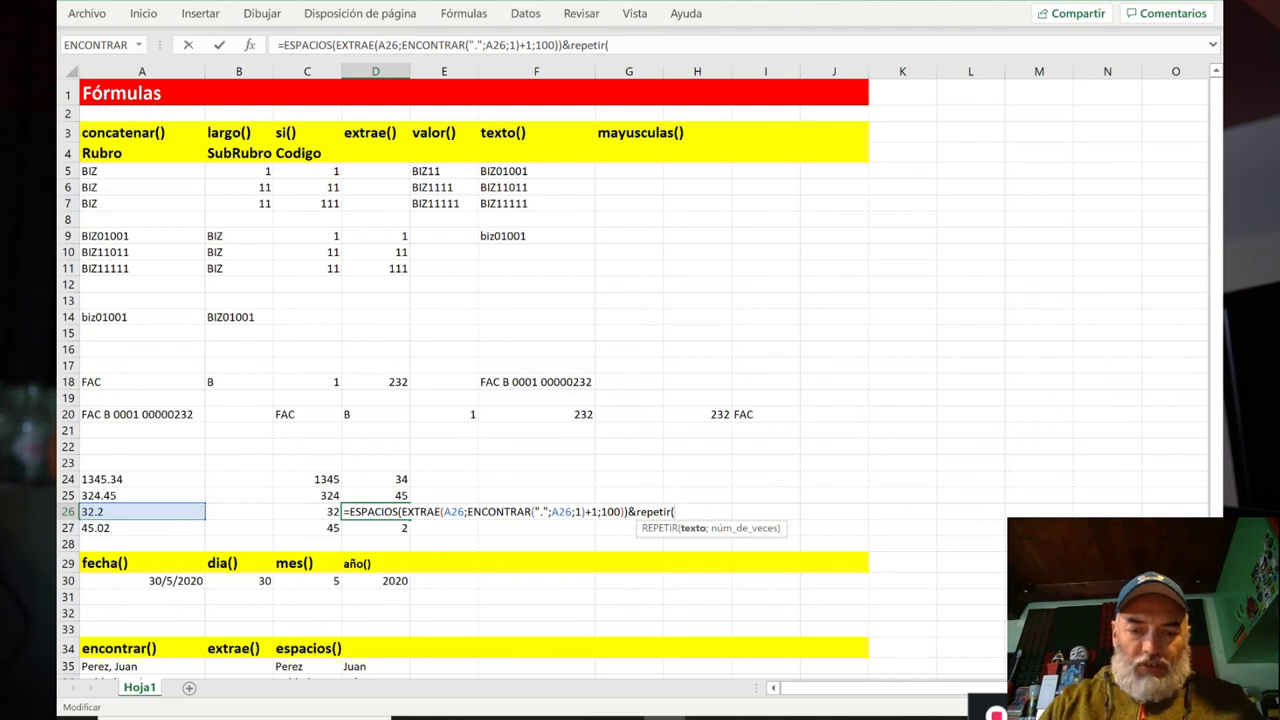
pyautogui.write('"')
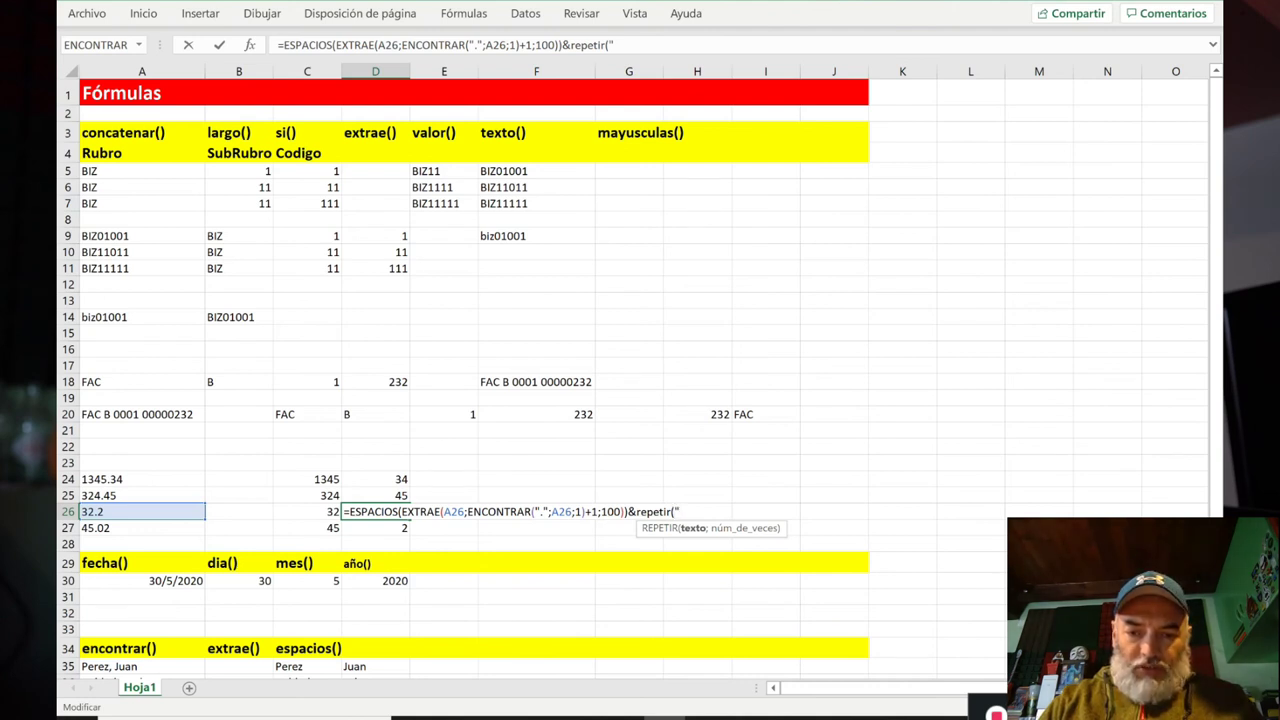
pyautogui.write('0"')
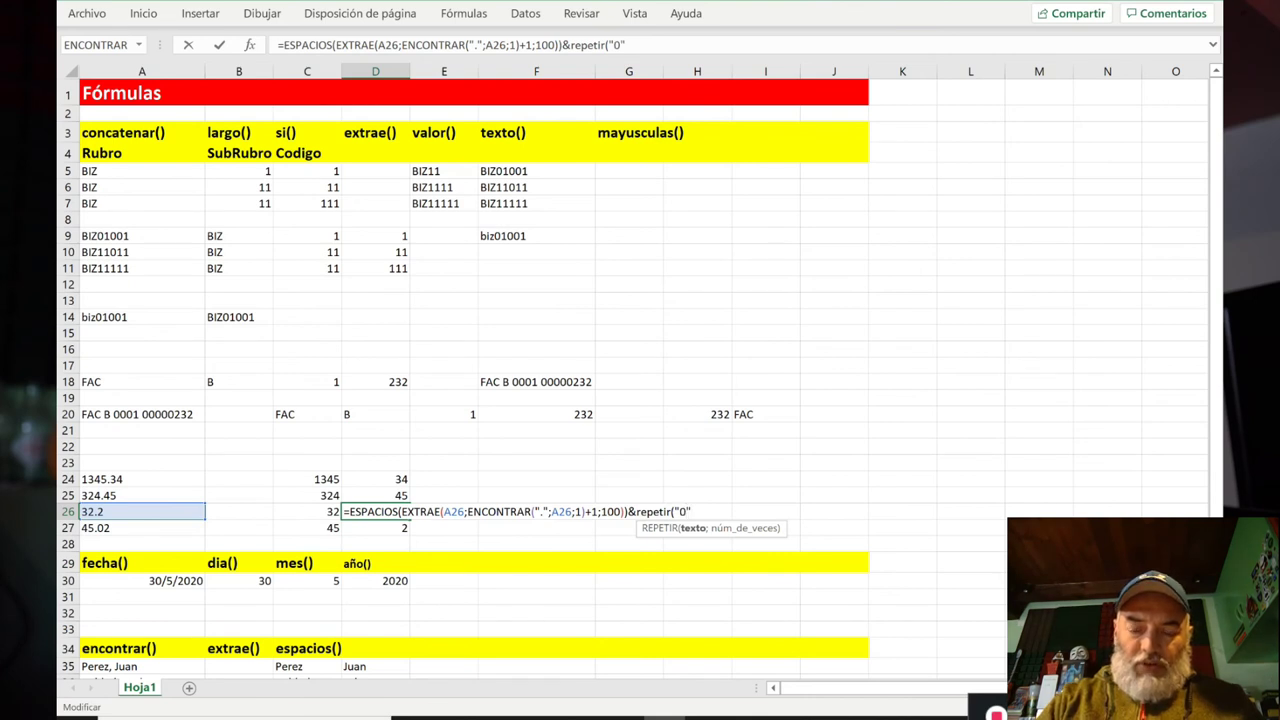
pyautogui.write(';la')
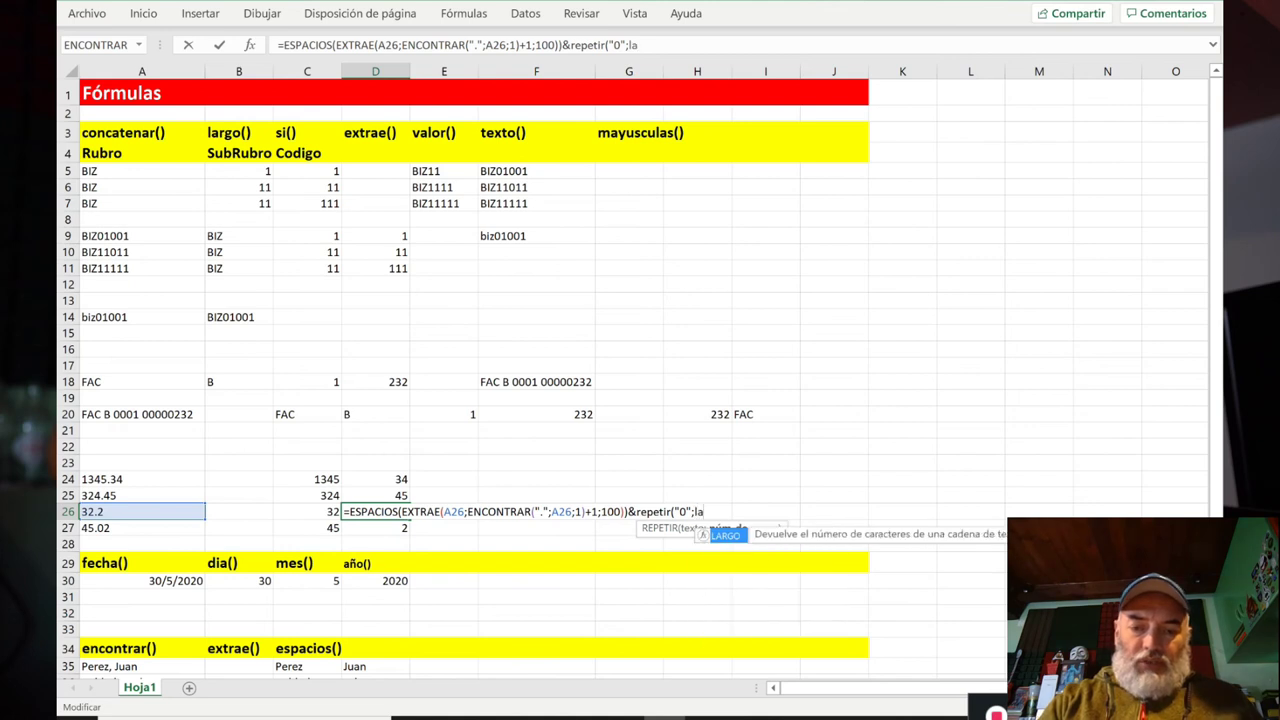
pyautogui.press('BackSpace')
pyautogui.press('BackSpace')
pyautogui.write('2')
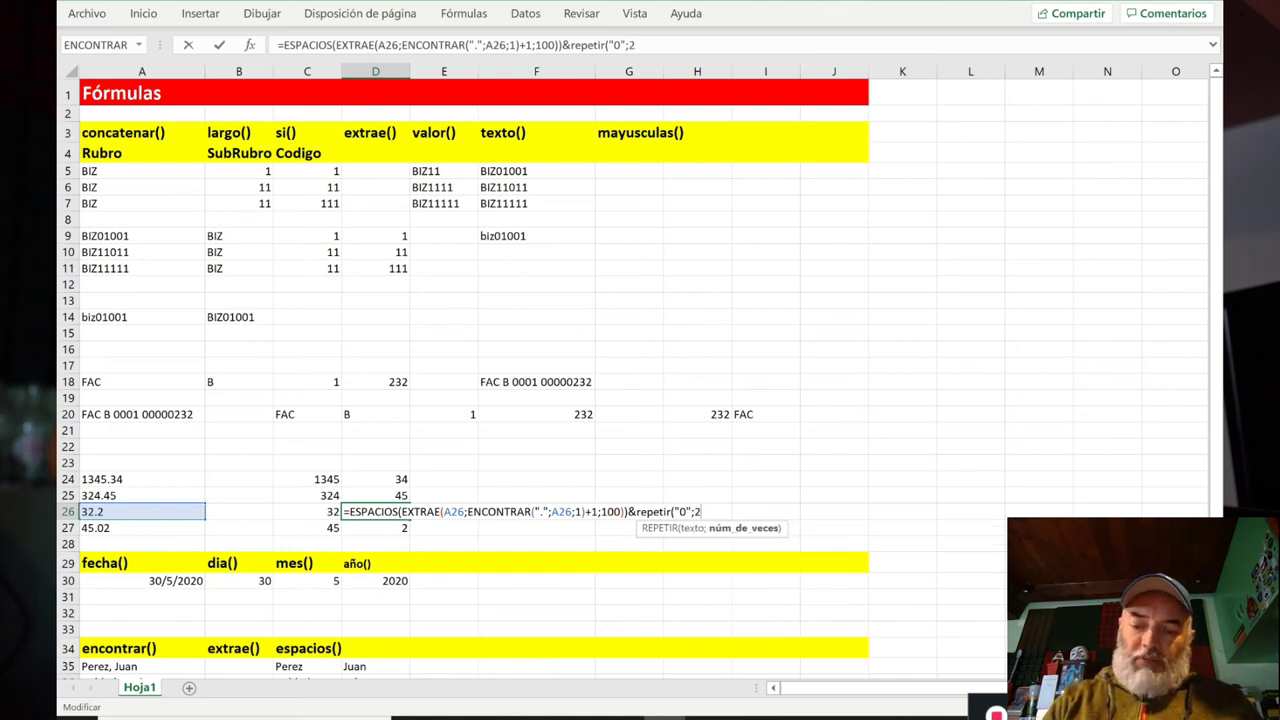
pyautogui.write('-largo(')
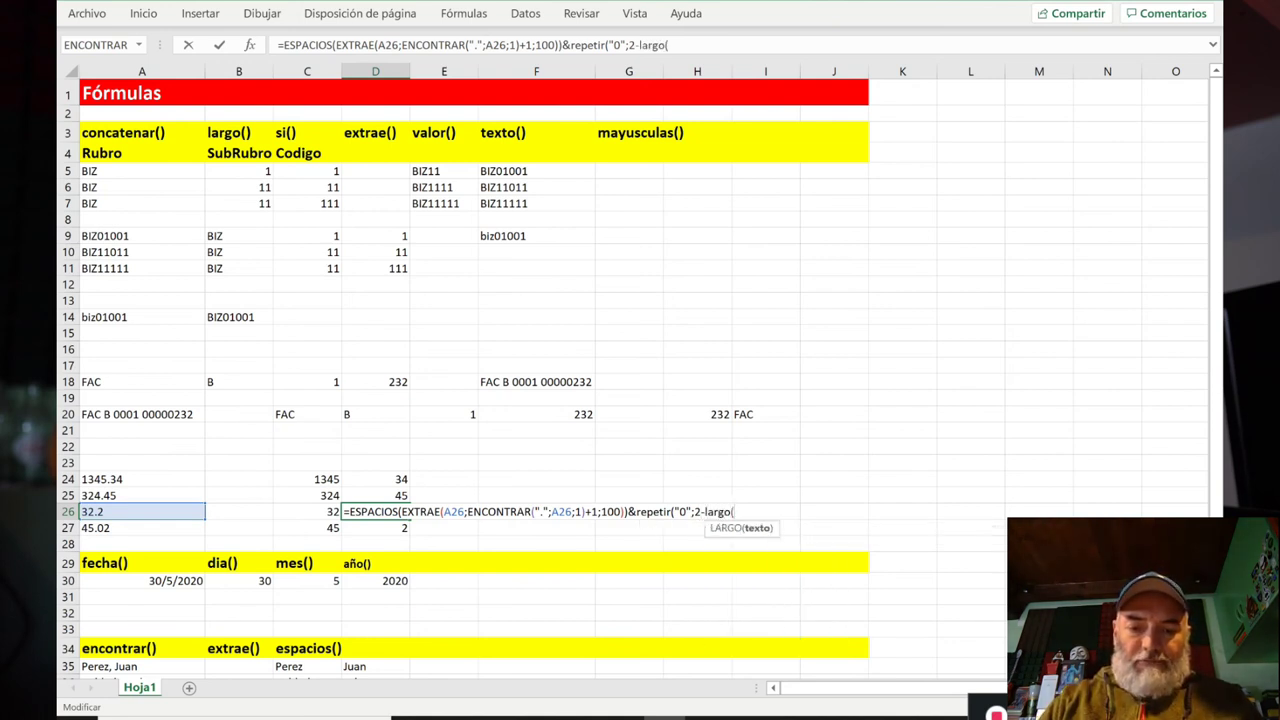
pyautogui.hotkey('ctrl', 'v')
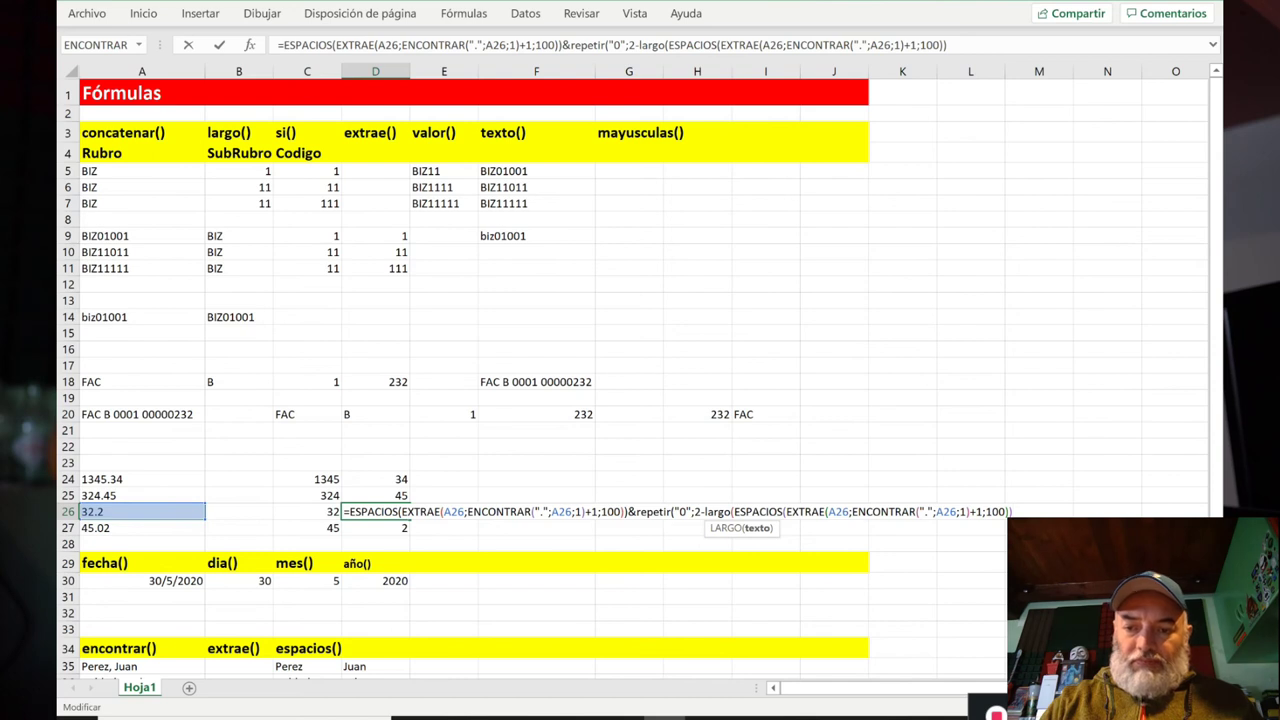
pyautogui.write(')')
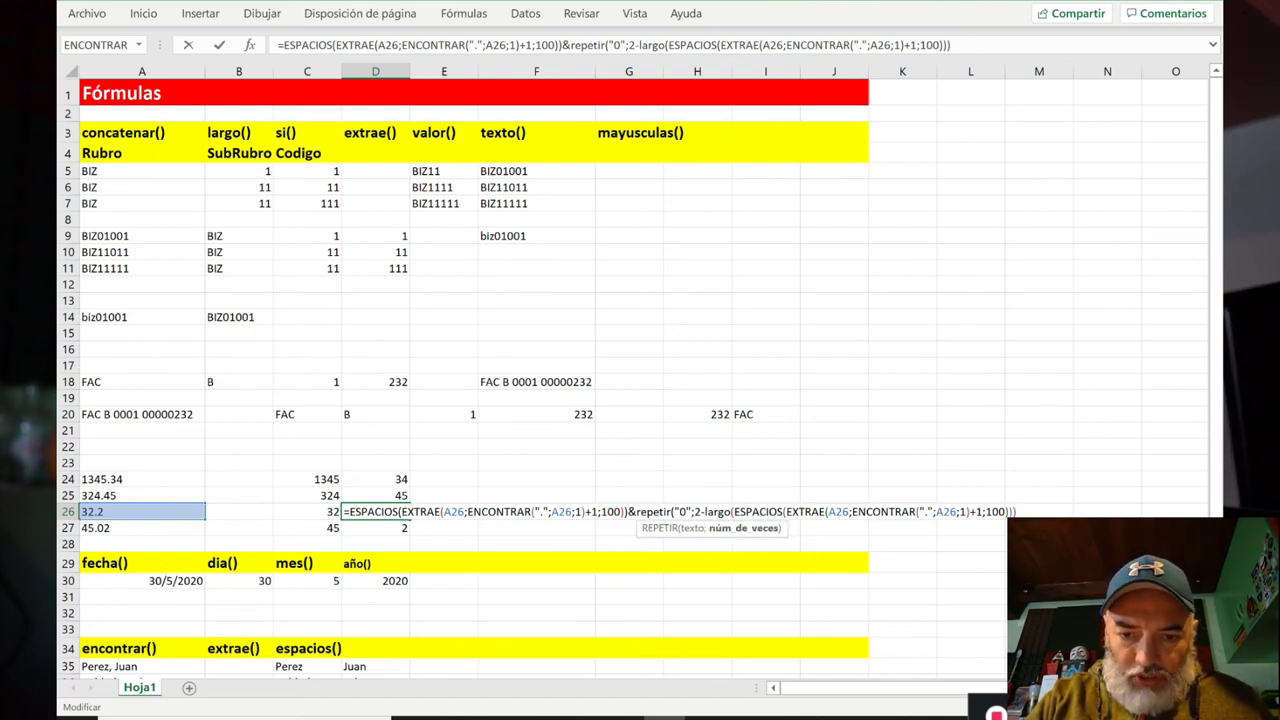
pyautogui.write(')')
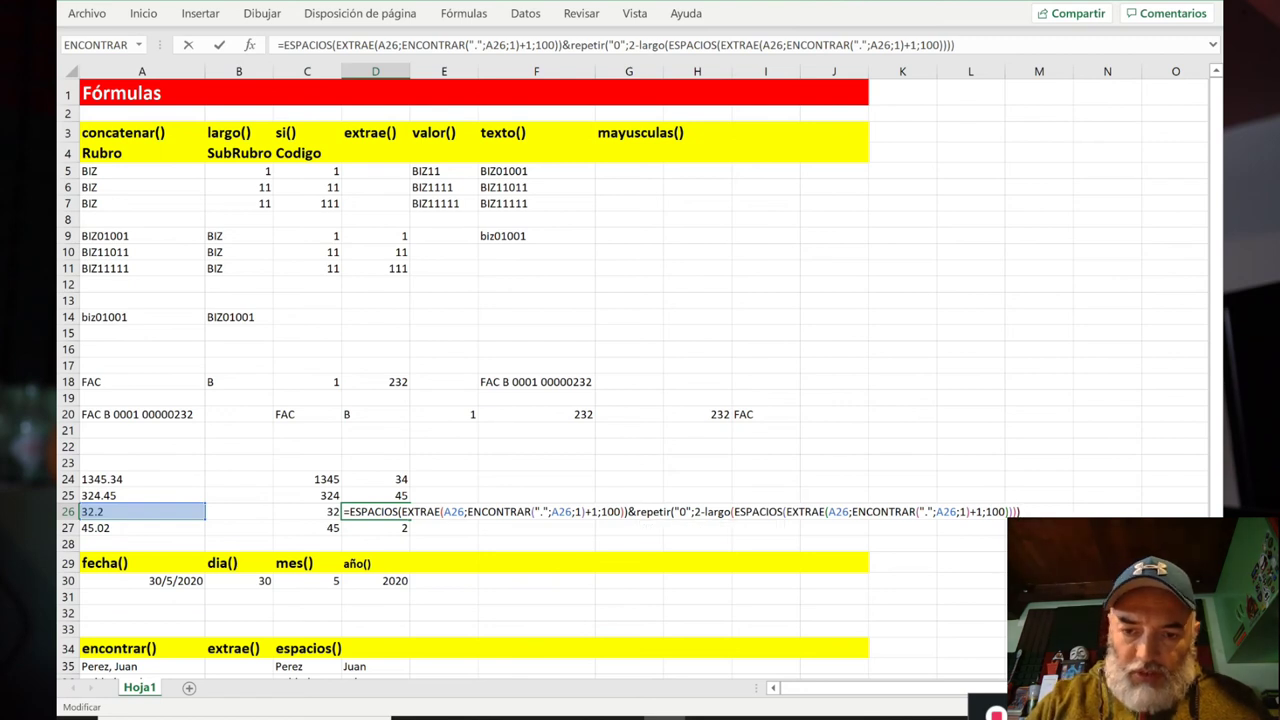
pyautogui.press('Return')
# Step: Copy D26's padding formula into D27, showing 20 and 02
pyautogui.press('Up')
pyautogui.hotkey('ctrl', 'c')
pyautogui.press('Down')
pyautogui.hotkey('ctrl', 'v')
pyautogui.press('Up')
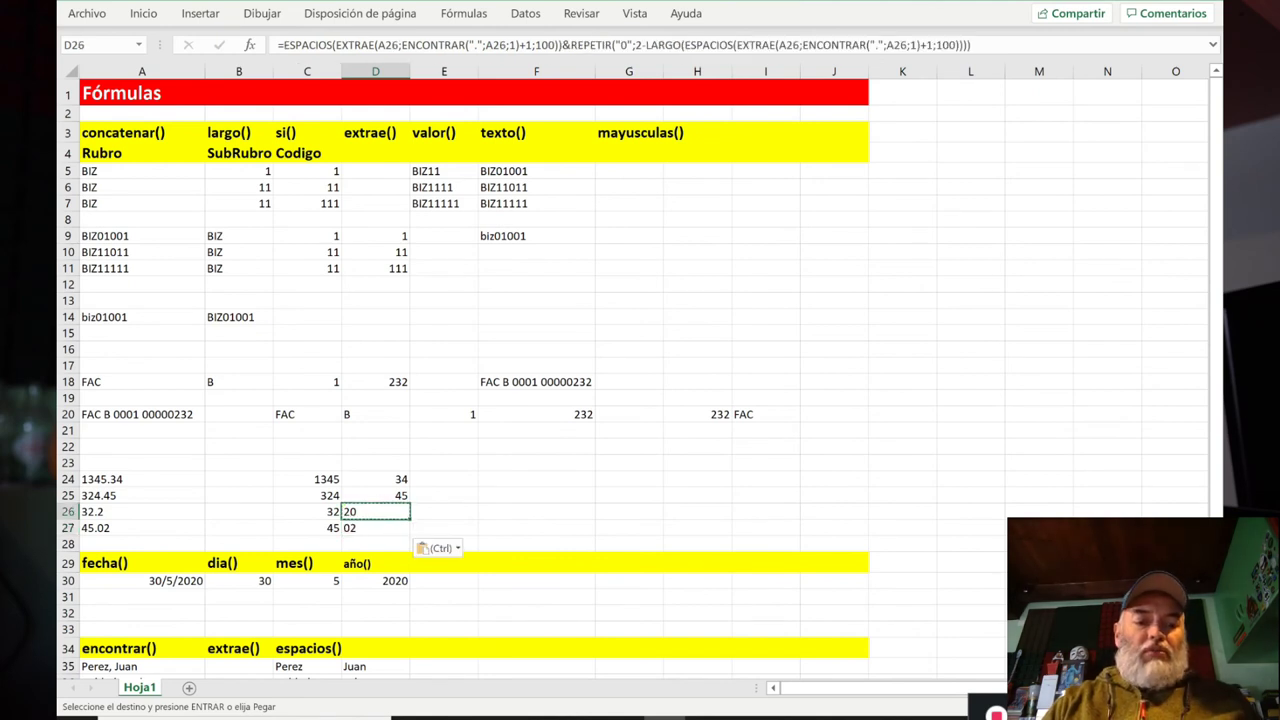
pyautogui.press('Escape')
pyautogui.press('F2')
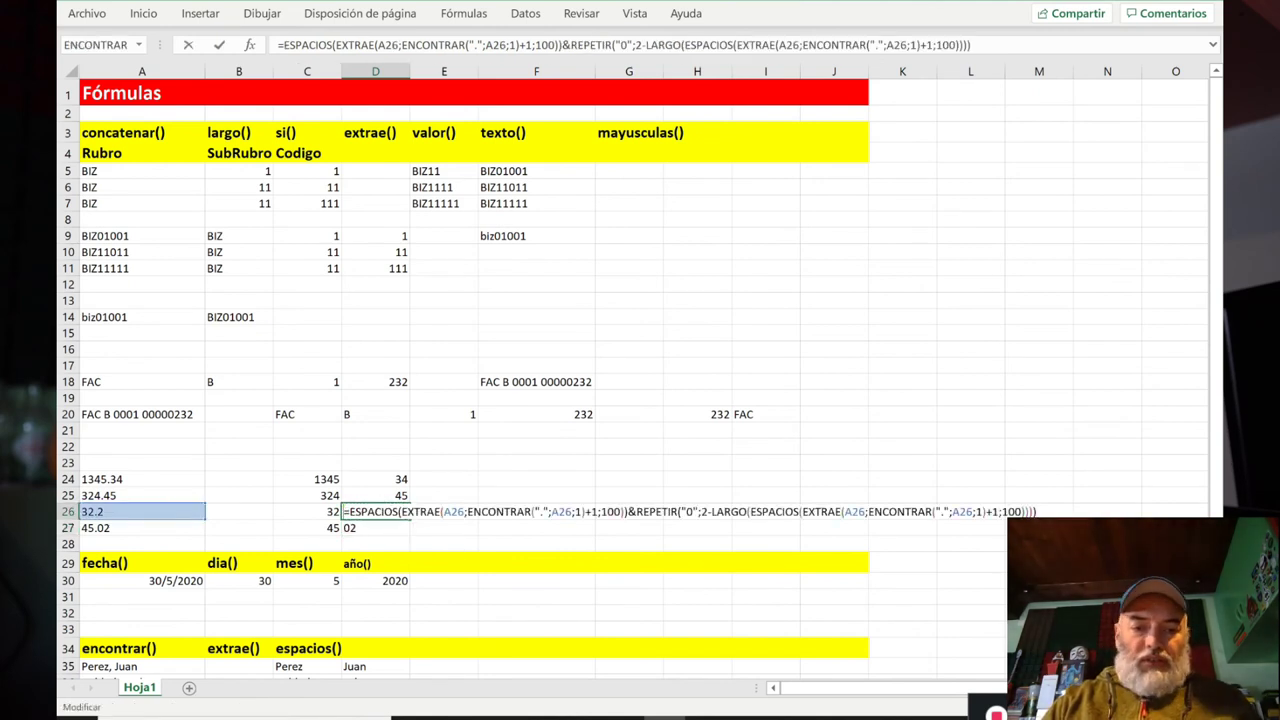
# Step: Wrap D26's padded text in VALOR(...)/(100), replacing Excel's suggested * with /, showing 0,2
pyautogui.write('Valor(')
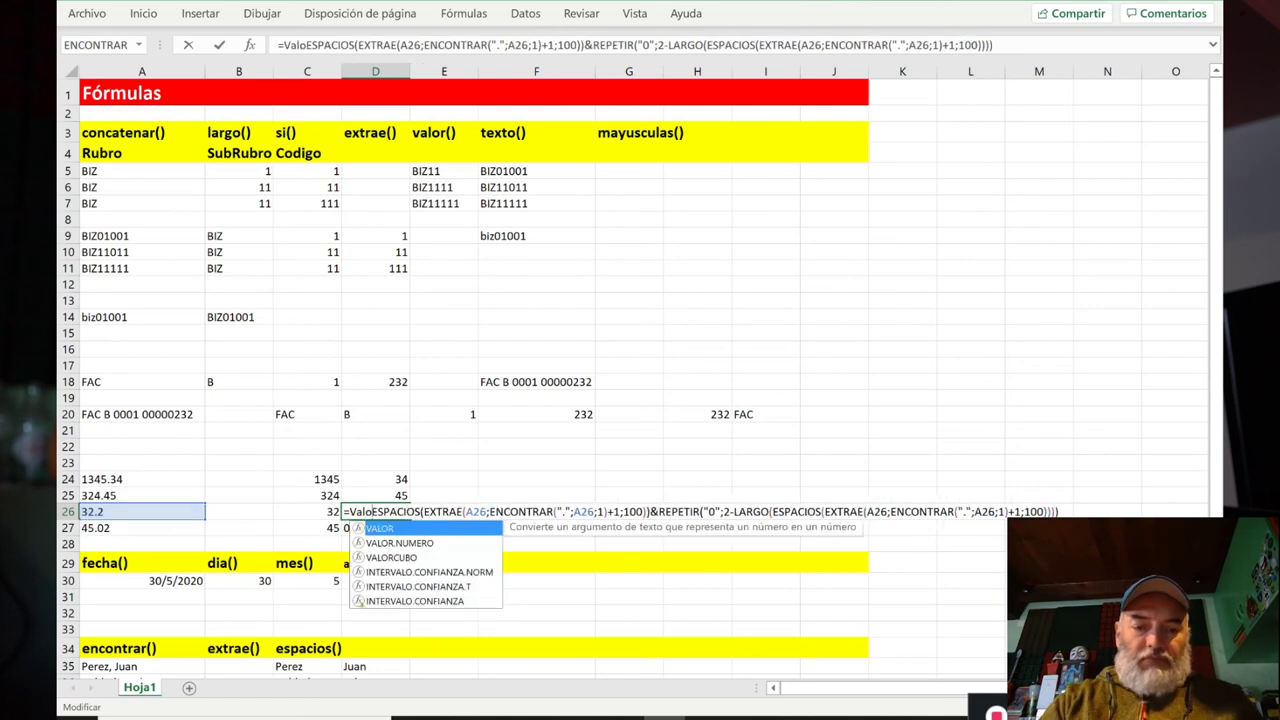
pyautogui.press('End')
pyautogui.write(')(100')
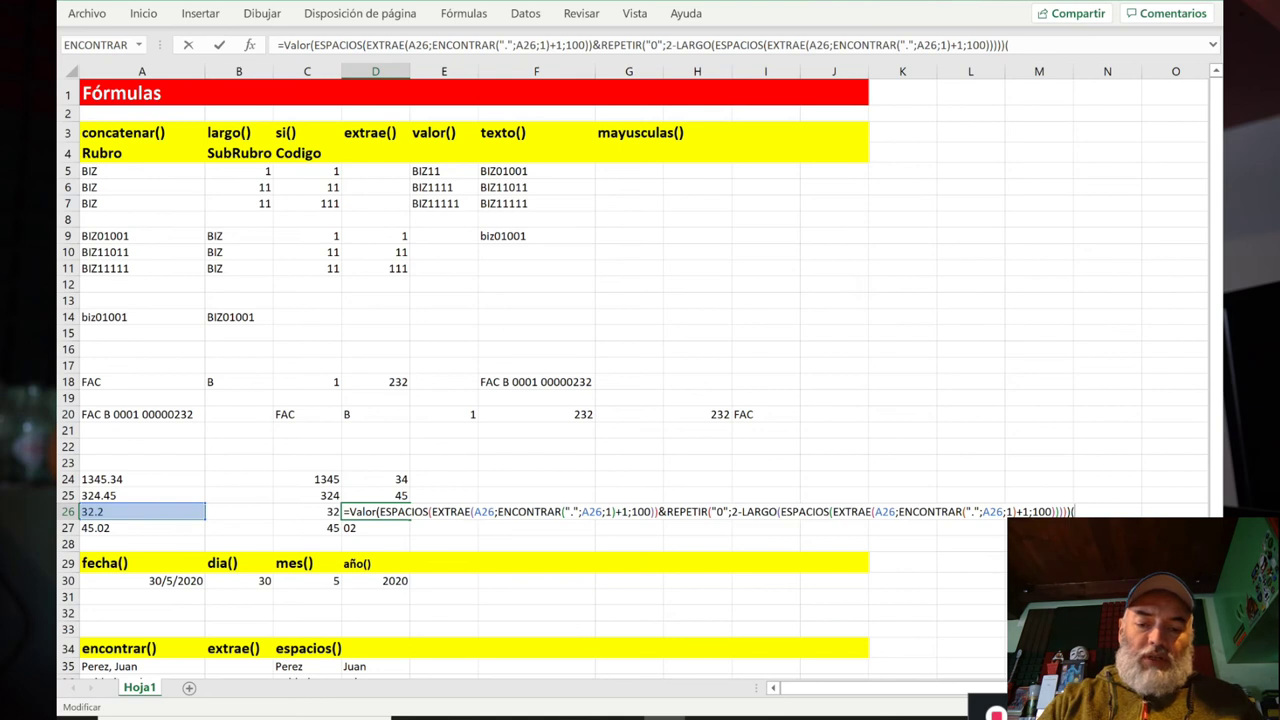
pyautogui.press('Return')
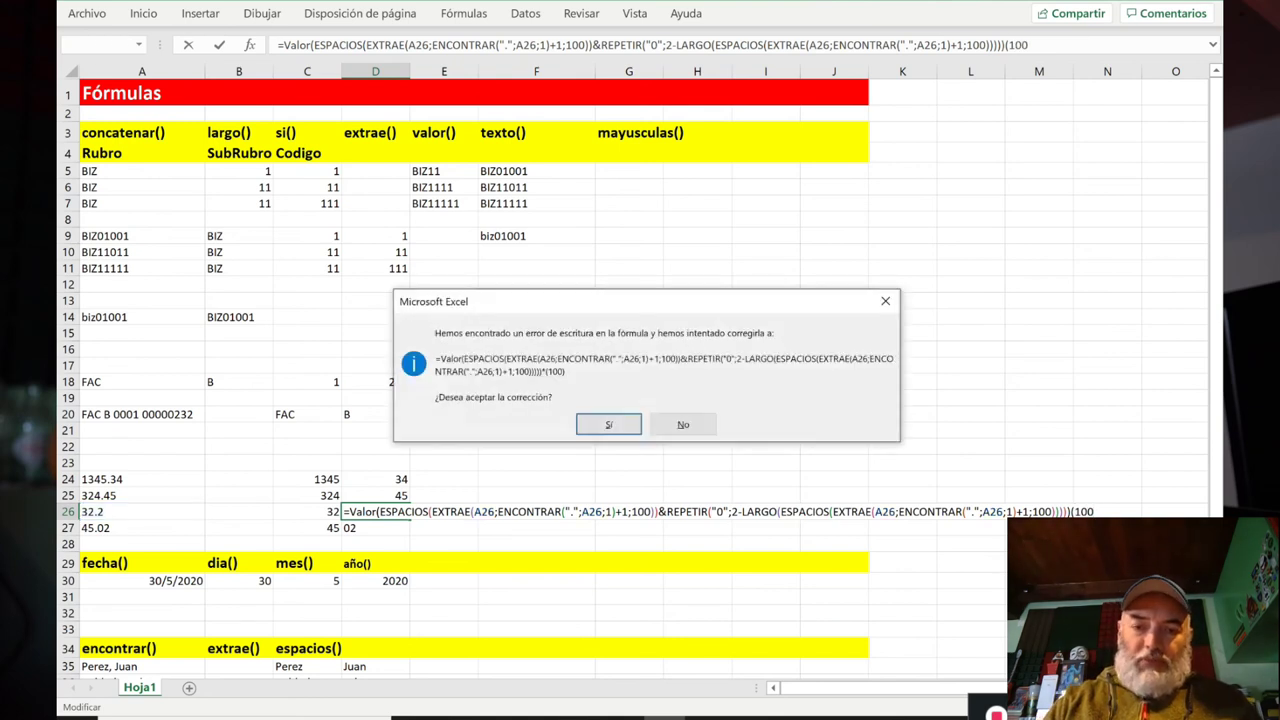
pyautogui.press('Return')
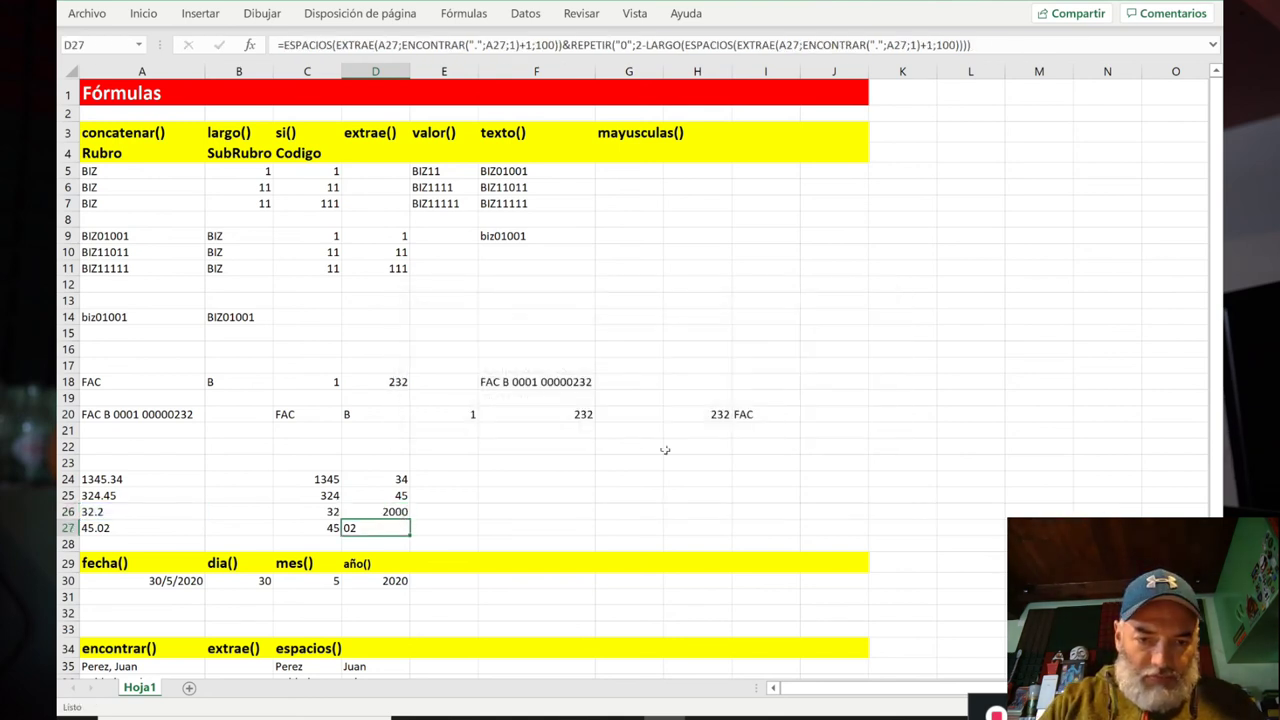
pyautogui.press('F2')
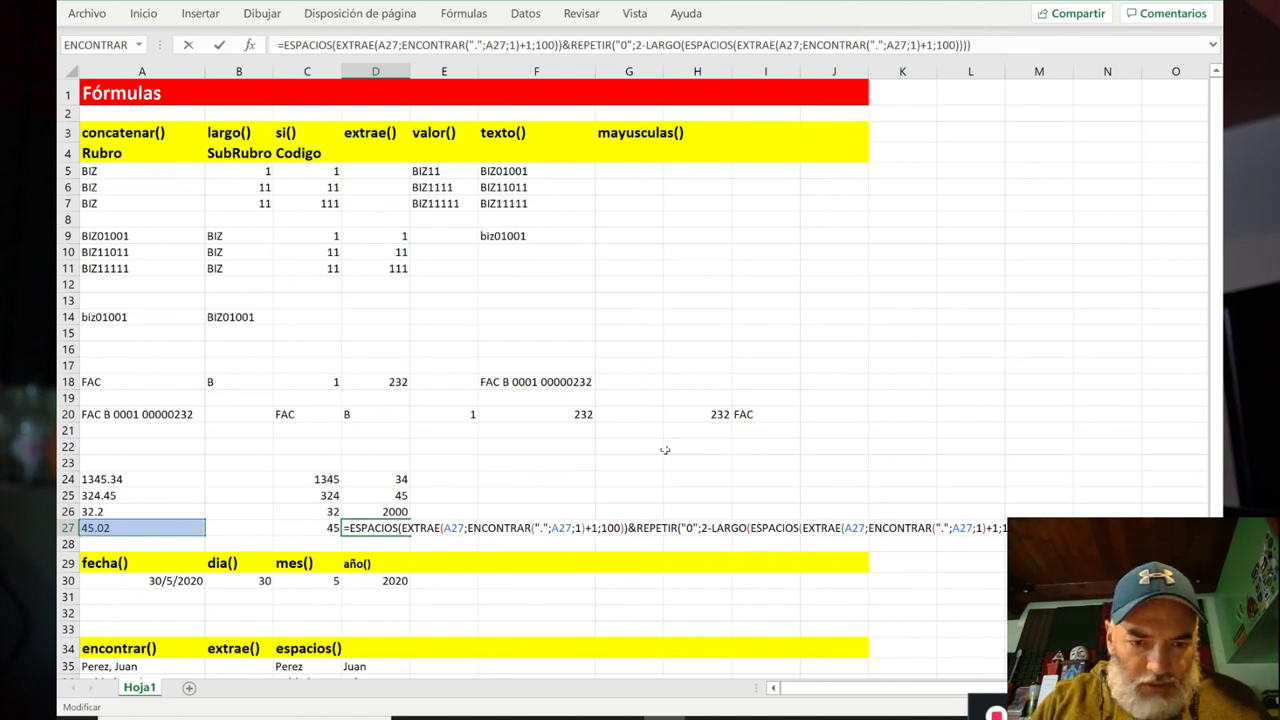
pyautogui.hotkey('shift', 'Return')
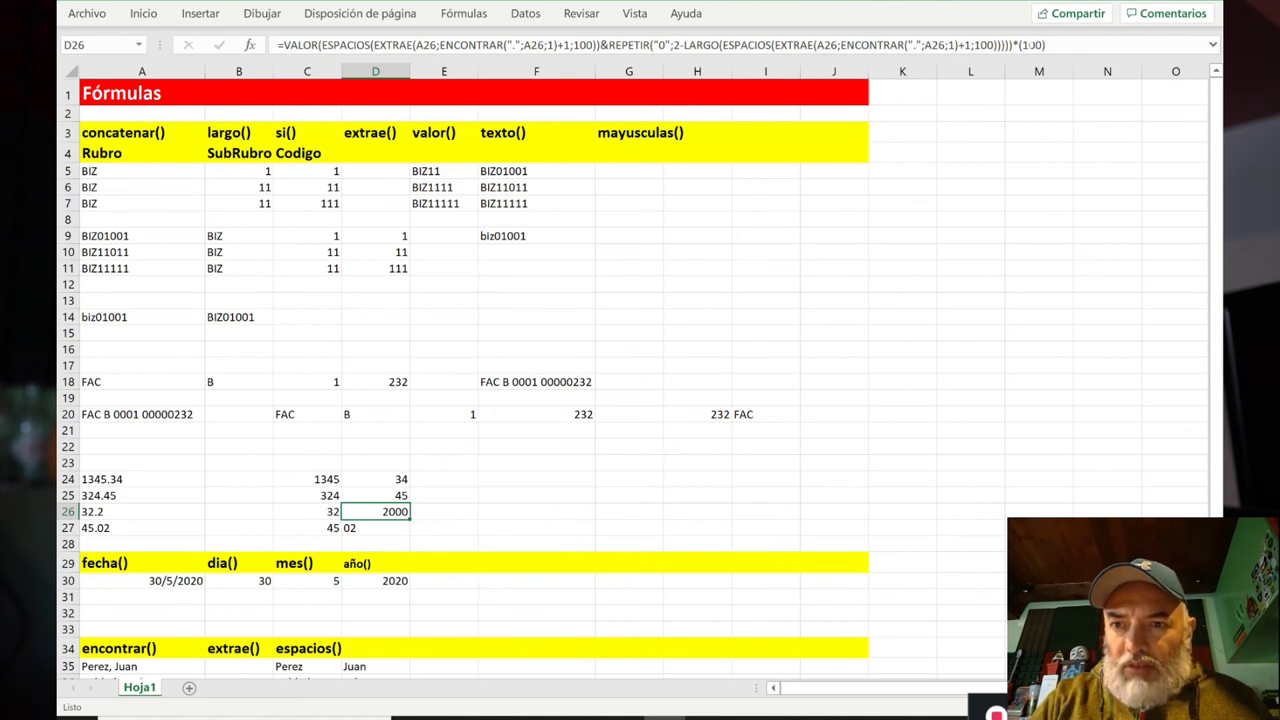
pyautogui.press('F2')
pyautogui.press('BackSpace')
pyautogui.write('/')
pyautogui.press('Return')
pyautogui.hotkey('shift', 'Return')
# Step: Copy D26's formula into D27, which shows 0,02
pyautogui.hotkey('ctrl', 'c')
pyautogui.press('Down')
pyautogui.hotkey('ctrl', 'v')
pyautogui.press('Up')
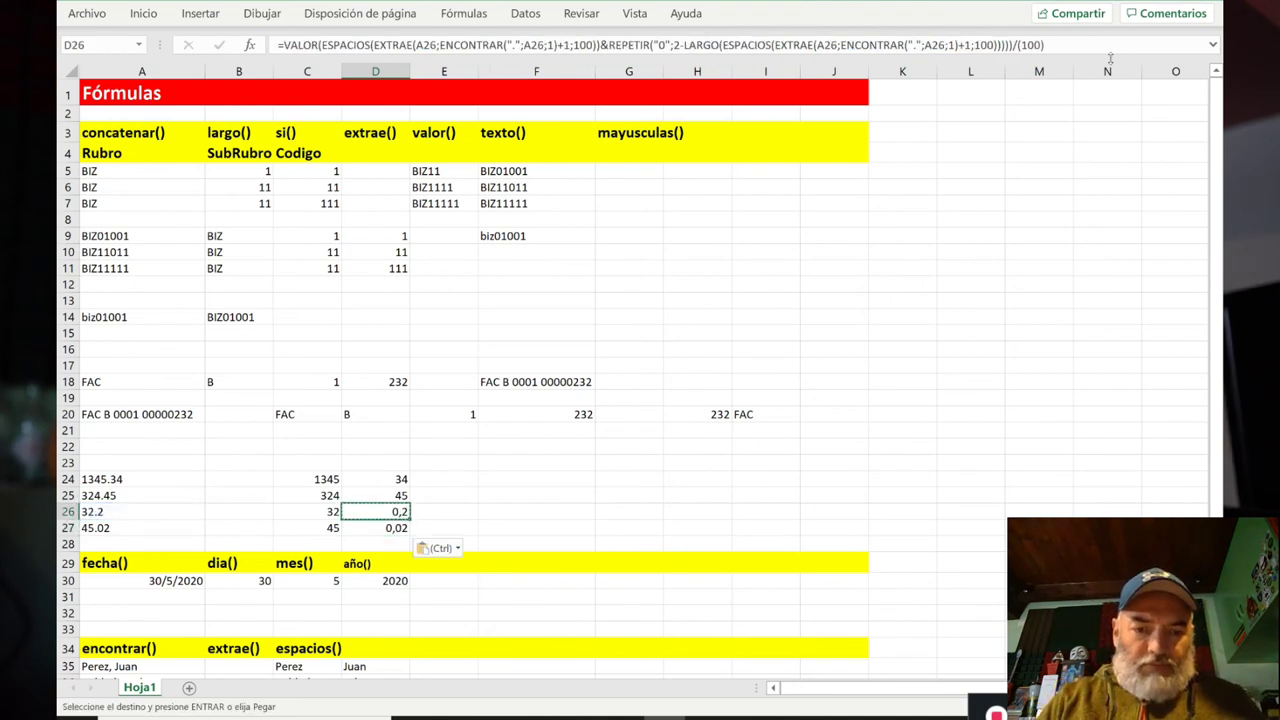
pyautogui.press('Escape')
pyautogui.press('Down')
# Step: Copy D26's decimal-part formula into D24:D25, making them 0,34 and 0,45
pyautogui.press('Up')
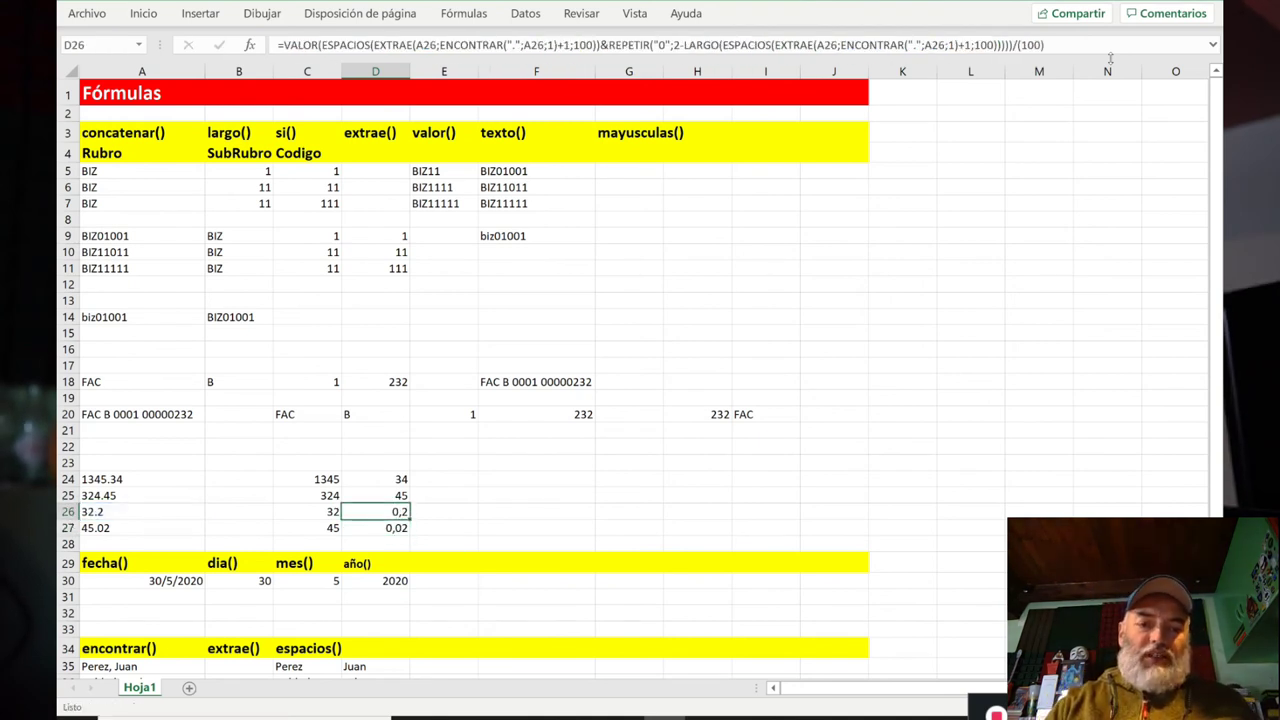
pyautogui.hotkey('ctrl', 'c')
pyautogui.press('Up')
pyautogui.hotkey('shift', 'Up')
pyautogui.hotkey('ctrl', 'v')
pyautogui.press('Escape')
# Step: Enter =+C24+D24 in E24 to add the integer and decimal parts back together
pyautogui.press('Right')
pyautogui.press('Up')
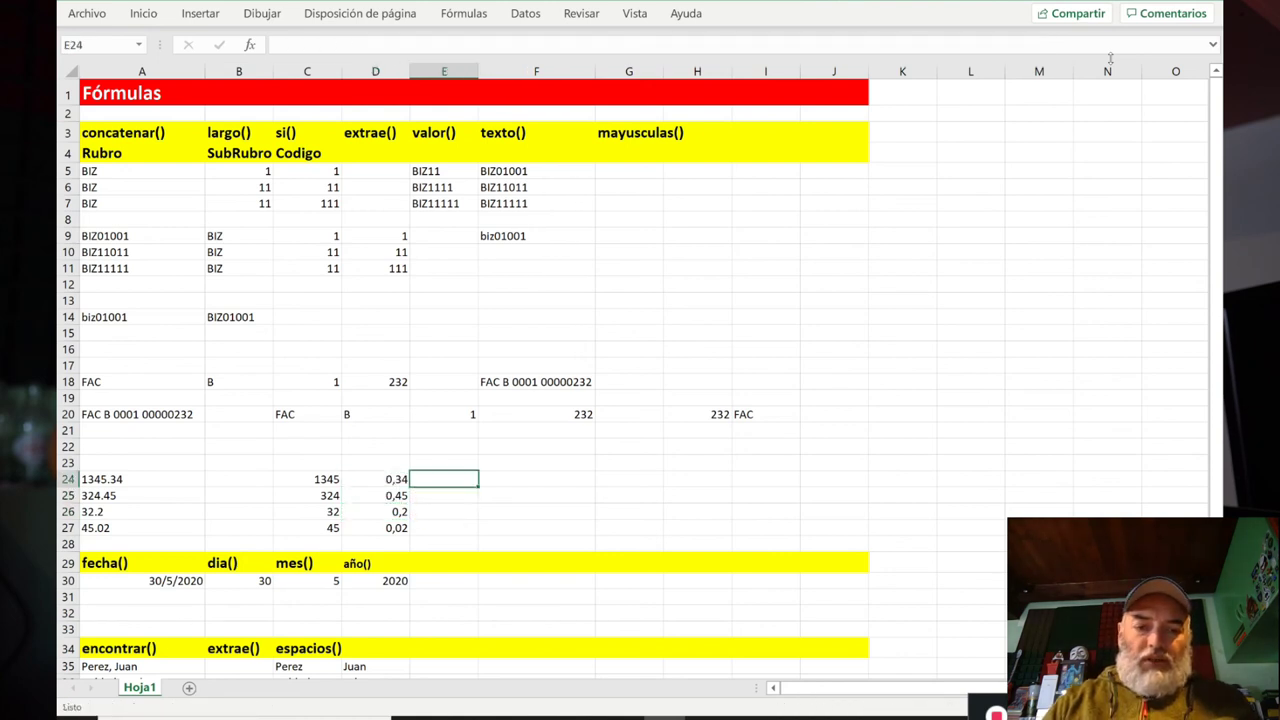
pyautogui.write('+')
pyautogui.press('Left')
pyautogui.press('Left')
pyautogui.write('+')
pyautogui.press('Left')
pyautogui.press('Return')
pyautogui.press('Up')
# Step: Fill the E24 sum into E25:E27 and compare it with the original numbers in A24:A27
pyautogui.hotkey('ctrl', 'c')
pyautogui.press('Down')
pyautogui.hotkey('shift', 'Down')
pyautogui.hotkey('shift', 'Down')
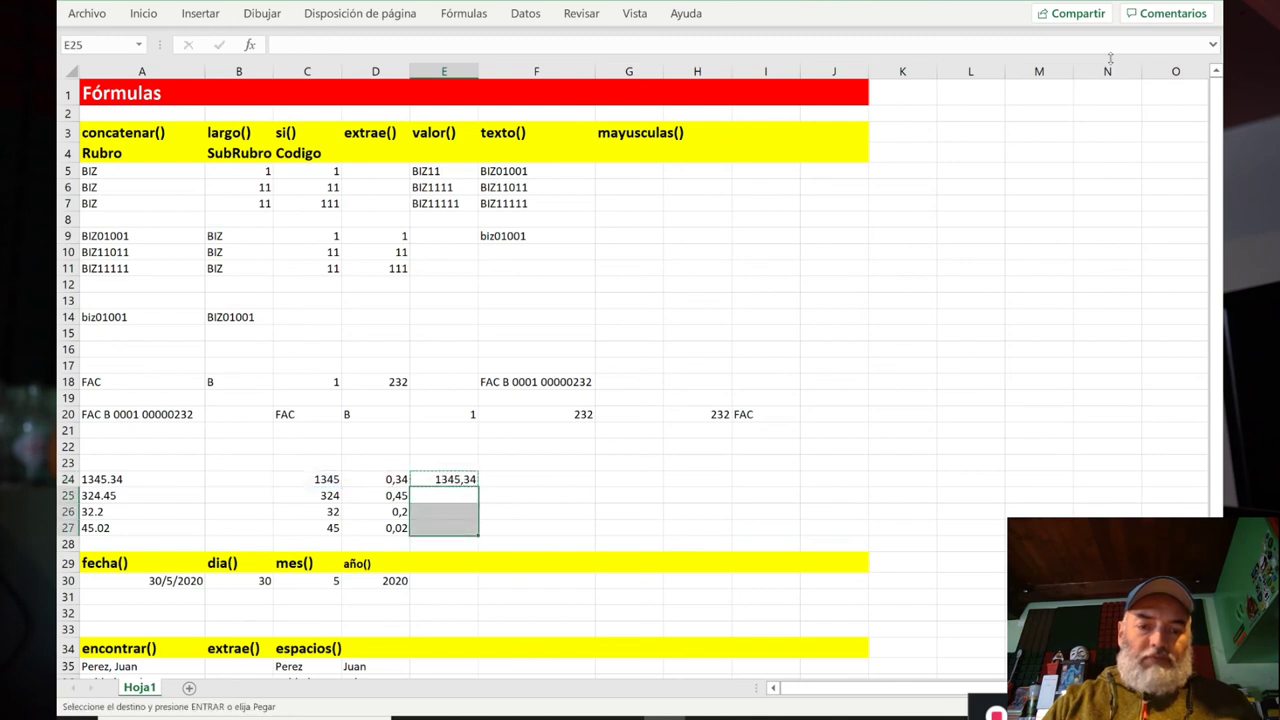
pyautogui.hotkey('ctrl', 'v')
pyautogui.press('Escape')
pyautogui.press('Up')
pyautogui.press('Down')
pyautogui.press('Down')
pyautogui.press('Down')
pyautogui.press('Up')
pyautogui.press('Up')
pyautogui.press('Up')
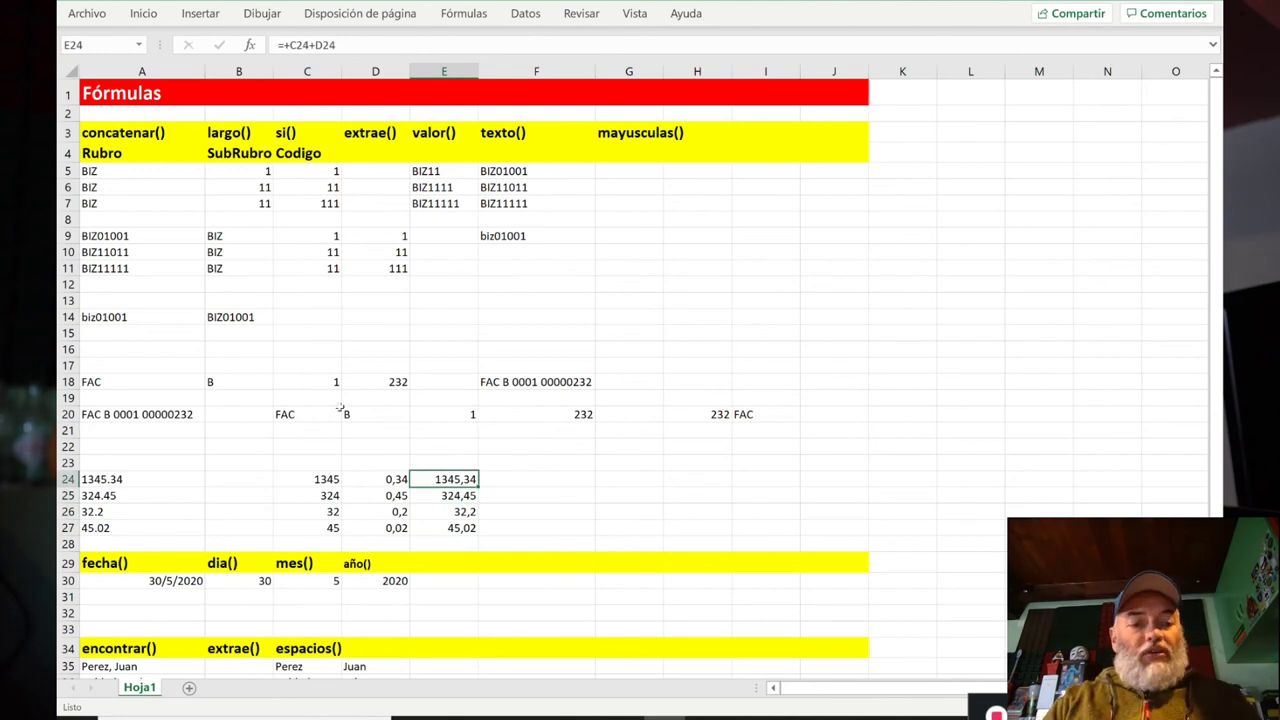
pyautogui.moveTo(142, 479); pyautogui.dragTo(131, 528)
pyautogui.press('Left')
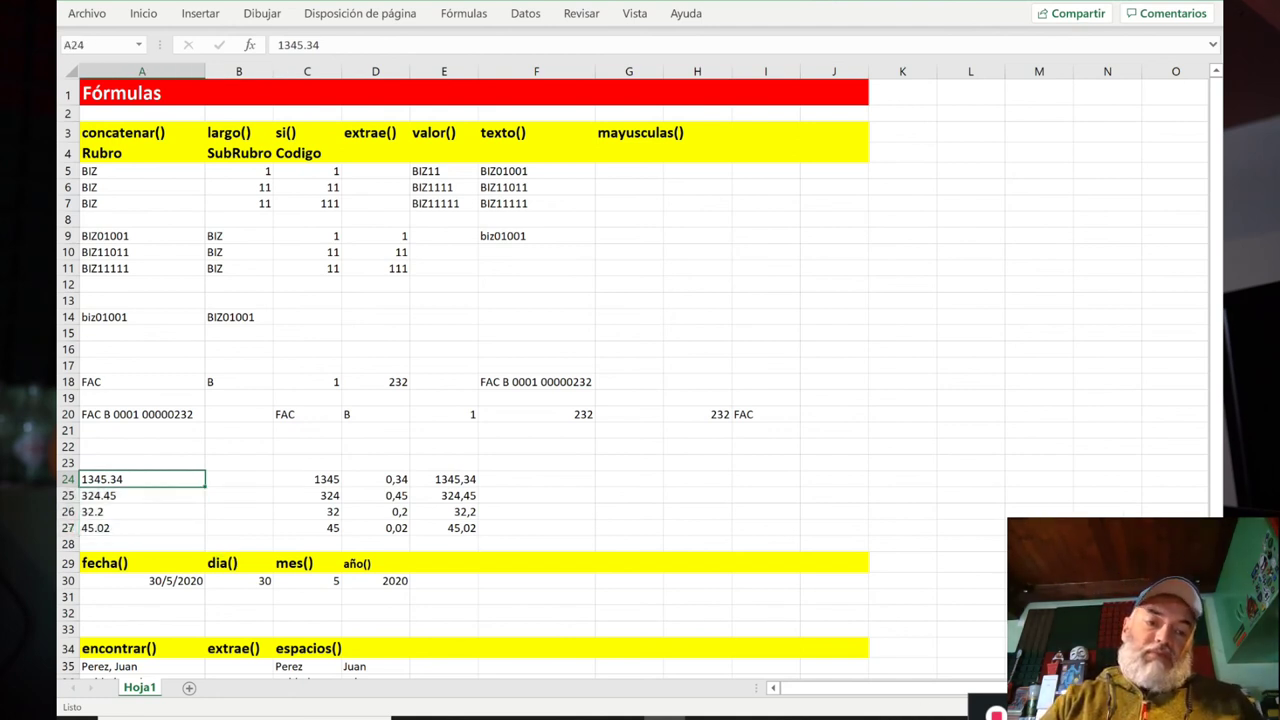
pyautogui.click(376, 495)
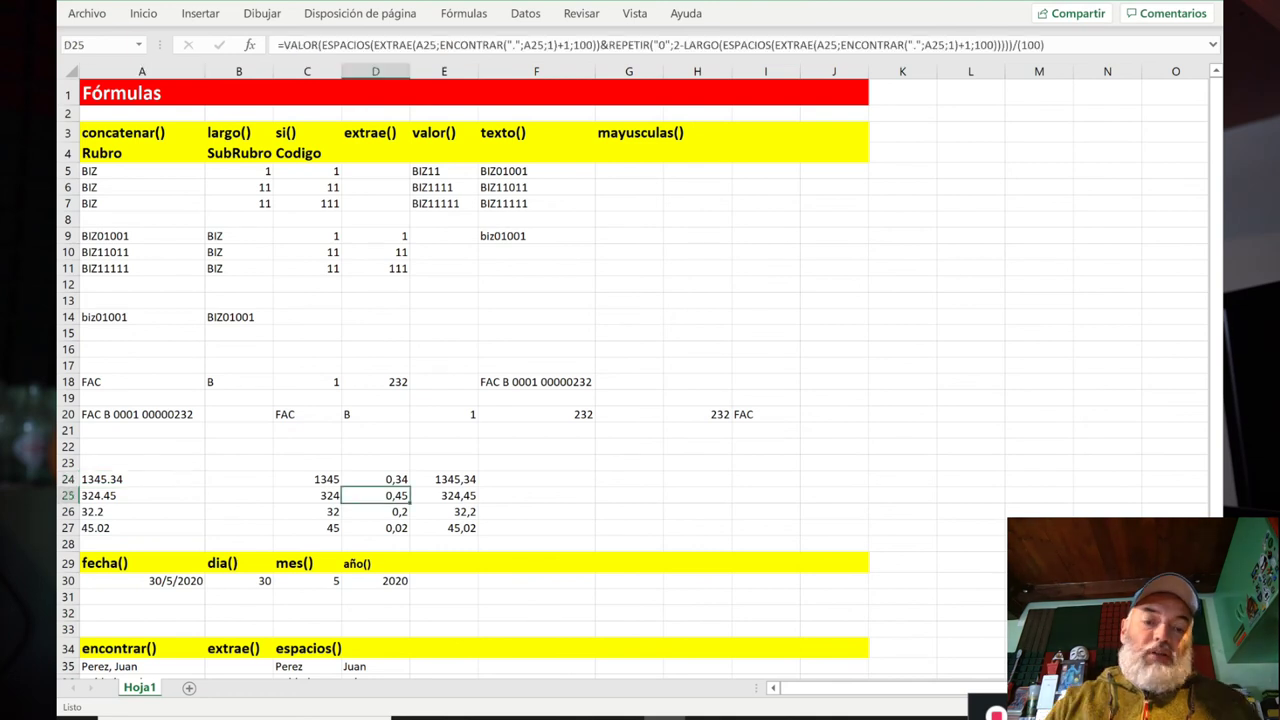
pyautogui.click(307, 479)
pyautogui.click(376, 479)
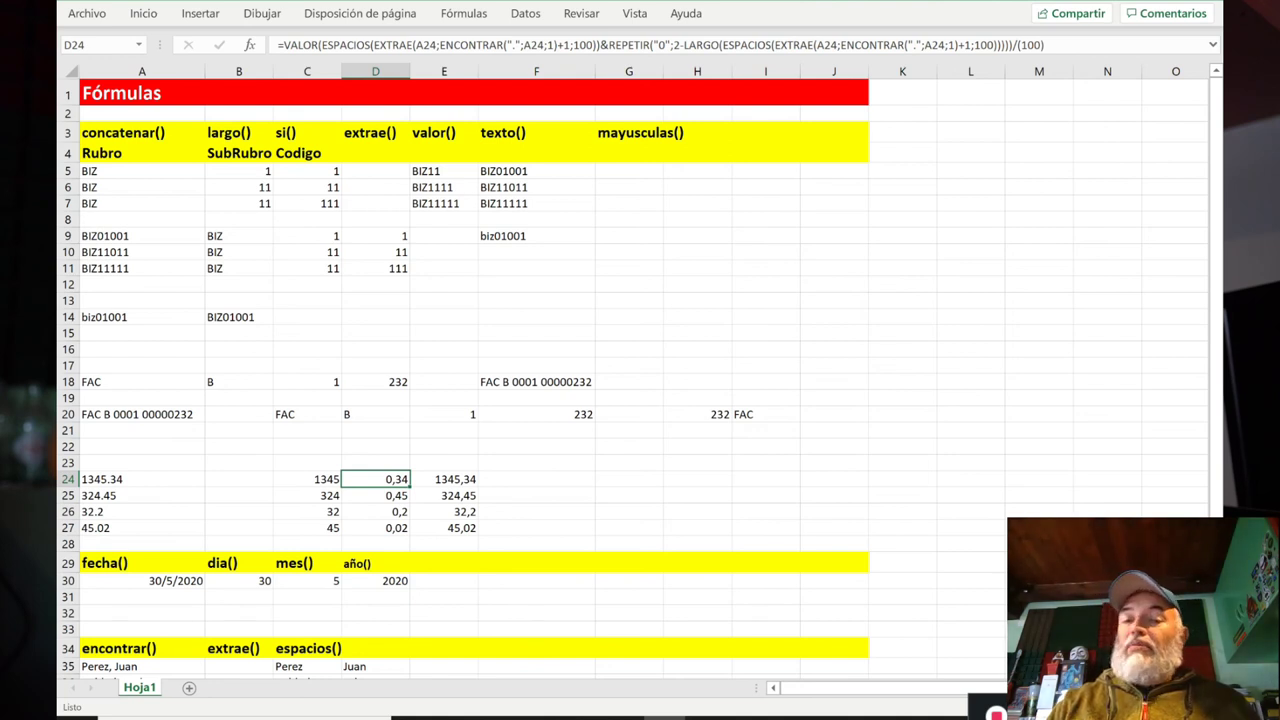
pyautogui.press('Down')
pyautogui.press('Down')
pyautogui.press('Down')
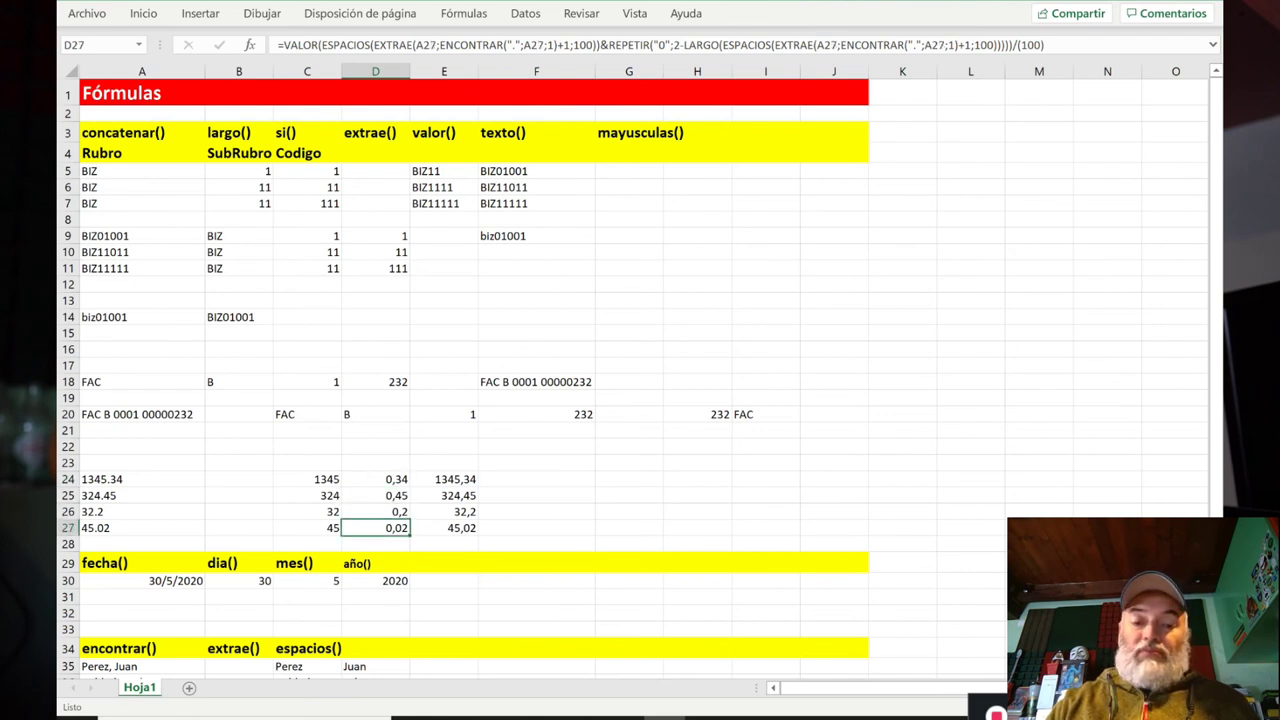
pyautogui.press('Down')
pyautogui.press('Down')
pyautogui.press('Down')
pyautogui.press('Down')
pyautogui.press('Down')
pyautogui.press('Down')
pyautogui.press('Down')
pyautogui.press('Down')
pyautogui.press('Down')
pyautogui.press('Down')
pyautogui.press('Down')
pyautogui.press('Down')
pyautogui.press('Down')
pyautogui.press('Down')
pyautogui.press('Down')
pyautogui.press('Down')
pyautogui.press('Down')
pyautogui.press('Down')
pyautogui.press('Down')
pyautogui.press('Down')
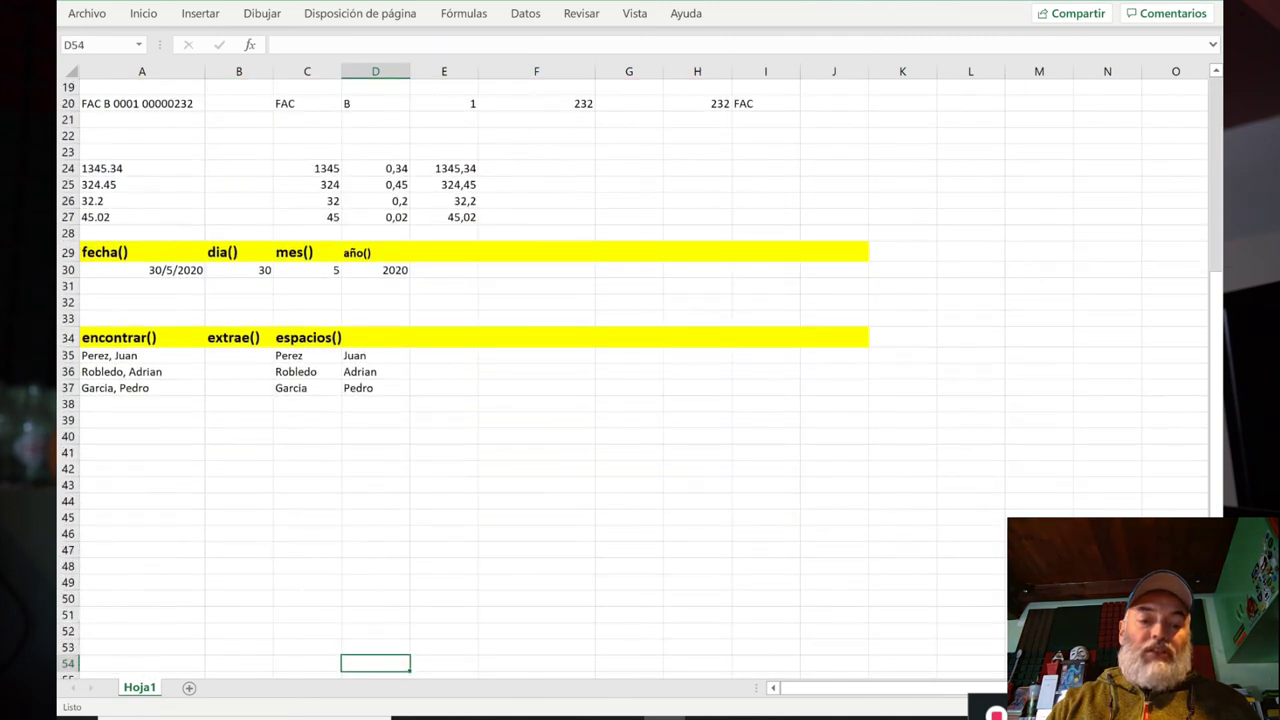
pyautogui.press('Up')
pyautogui.press('Up')
pyautogui.press('Up')
pyautogui.press('Up')
pyautogui.press('Up')
pyautogui.press('Up')
pyautogui.press('Up')
pyautogui.press('Up')
pyautogui.press('Up')
pyautogui.press('Up')
pyautogui.press('Up')
pyautogui.press('Up')
pyautogui.press('Up')
pyautogui.press('Up')
pyautogui.press('Up')
pyautogui.press('Up')
pyautogui.press('Up')
pyautogui.press('Up')
pyautogui.press('Up')
pyautogui.press('Down')
pyautogui.press('Down')
pyautogui.press('Down')
pyautogui.press('Up')
pyautogui.press('Up')
pyautogui.press('Left')
pyautogui.press('Left')
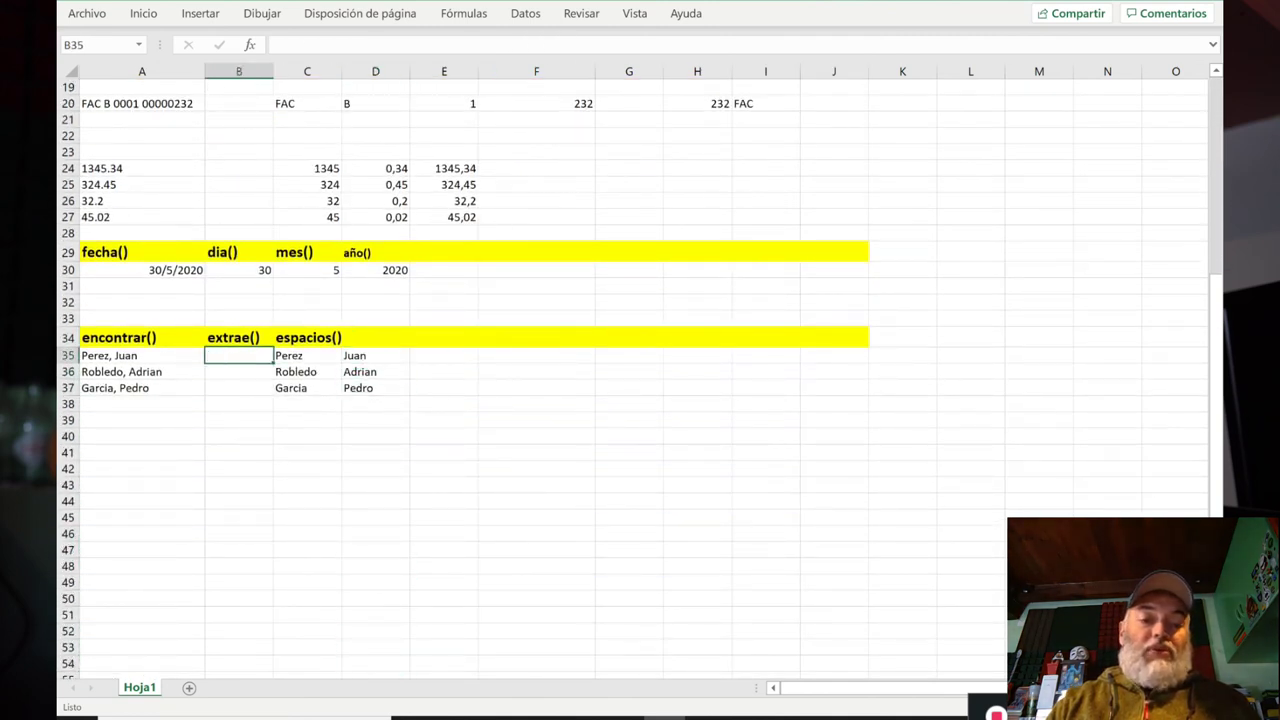
pyautogui.press('Left')
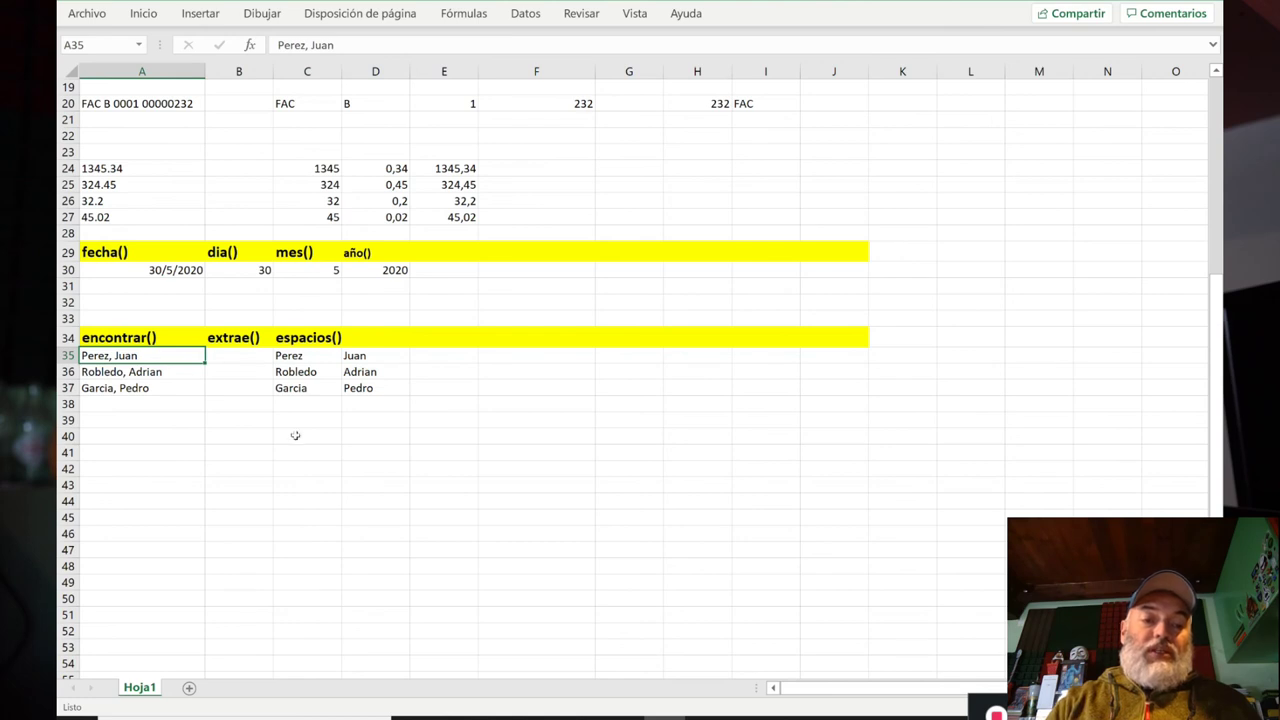
# Step: Move the split-name formulas from C35:D37 over to G35:H37
pyautogui.moveTo(158, 356); pyautogui.dragTo(160, 390)
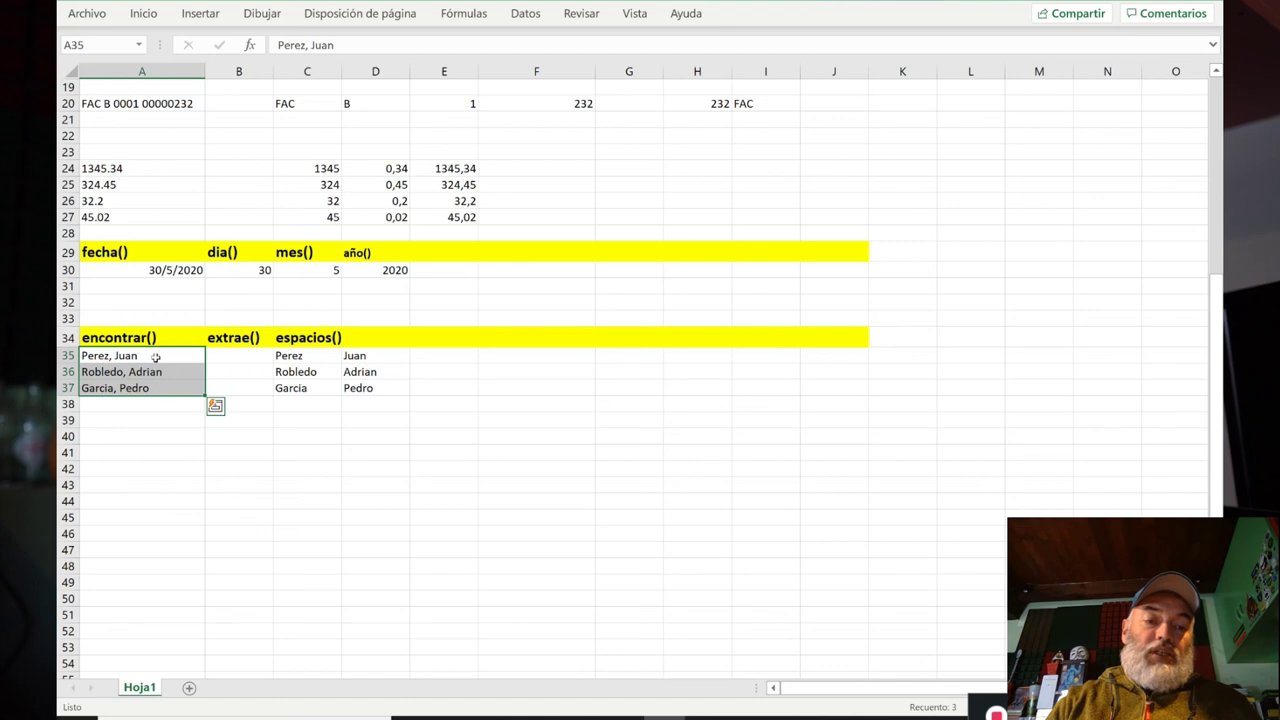
pyautogui.click(156, 358)
pyautogui.click(525, 14)
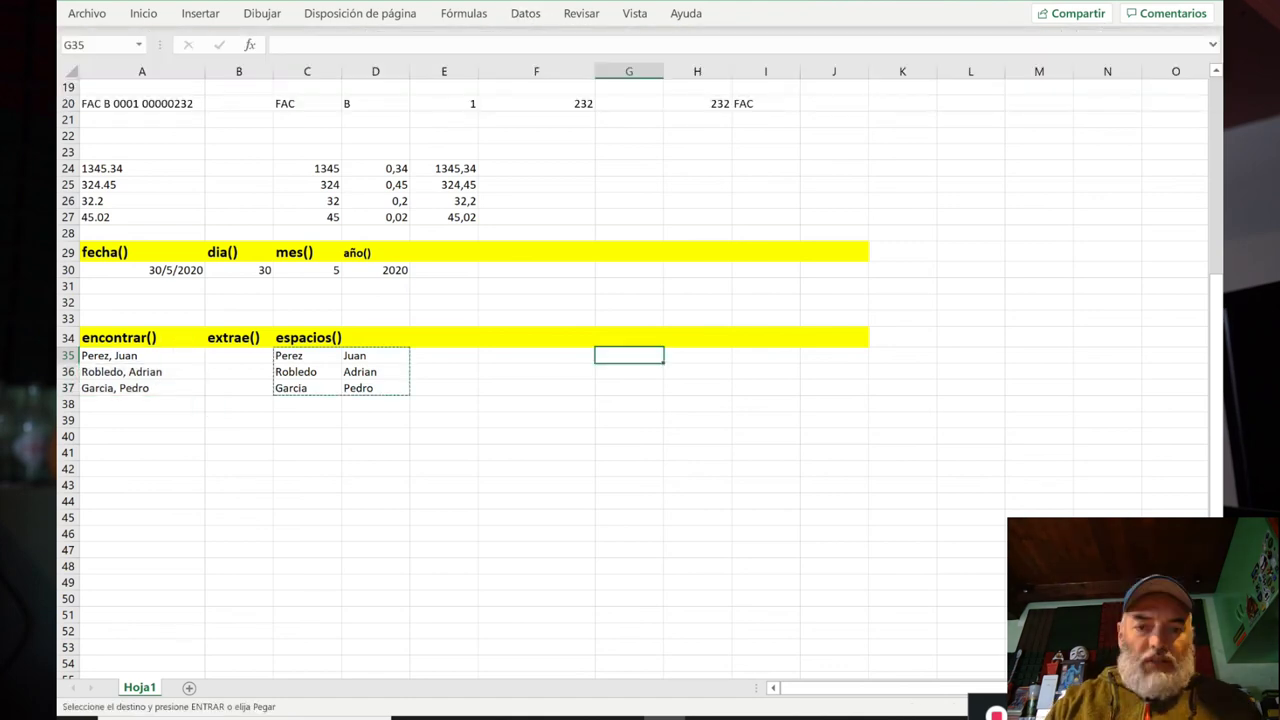
pyautogui.press('Return')
# Step: Split the names in A35:A37 with Text to Columns, using Delimited and Comma
pyautogui.press('Left')
pyautogui.press('Left')
pyautogui.press('Left')
pyautogui.press('Left')
pyautogui.press('Left')
pyautogui.press('Left')
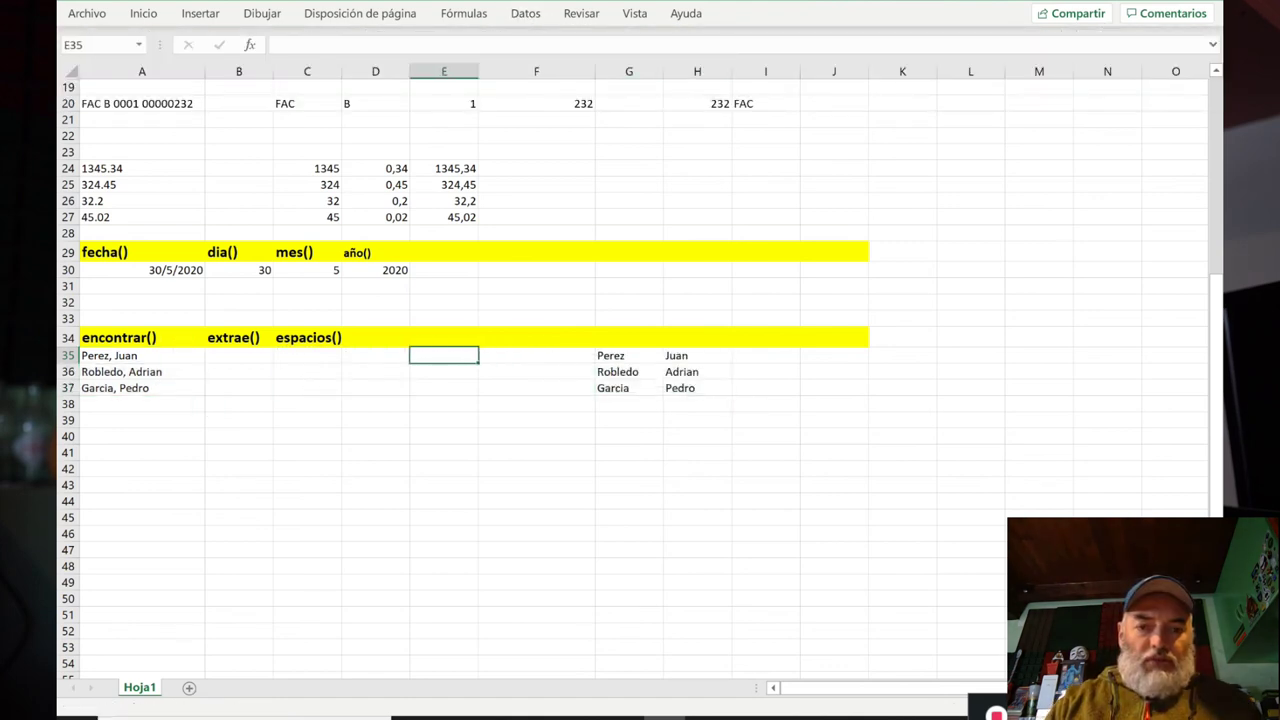
pyautogui.hotkey('shift', 'Down')
pyautogui.hotkey('shift', 'Down')
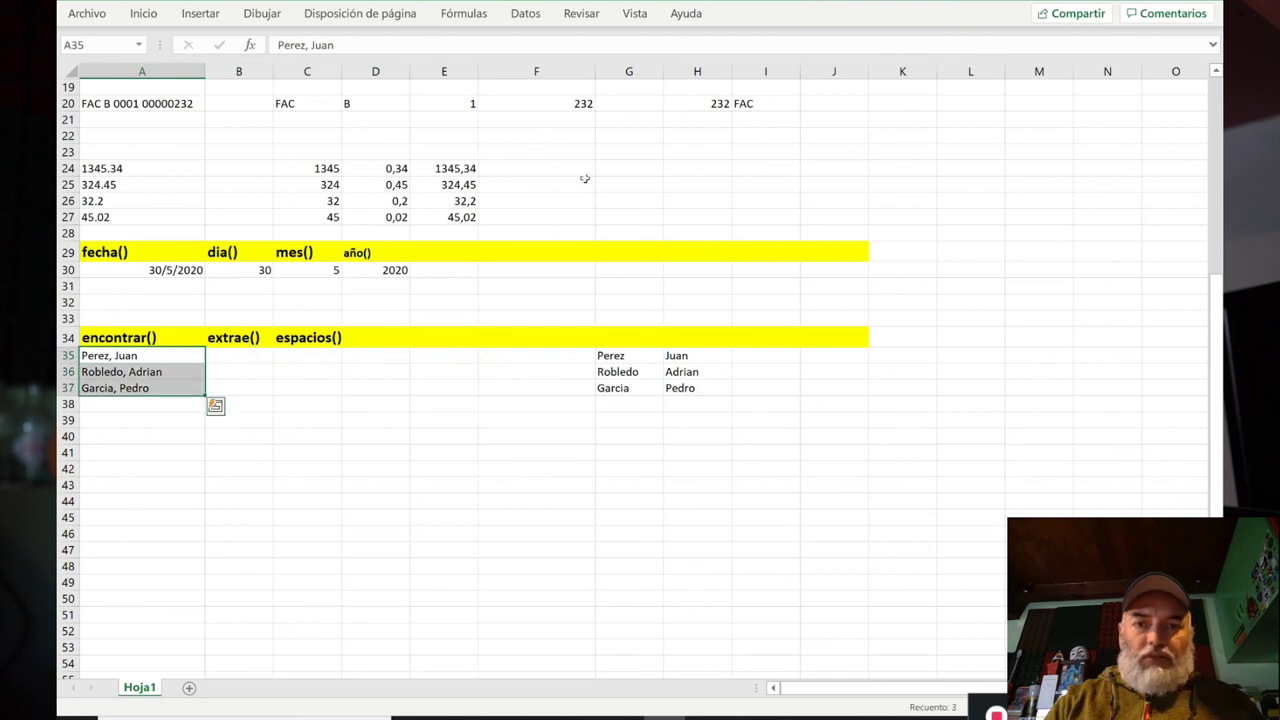
pyautogui.click(525, 14)
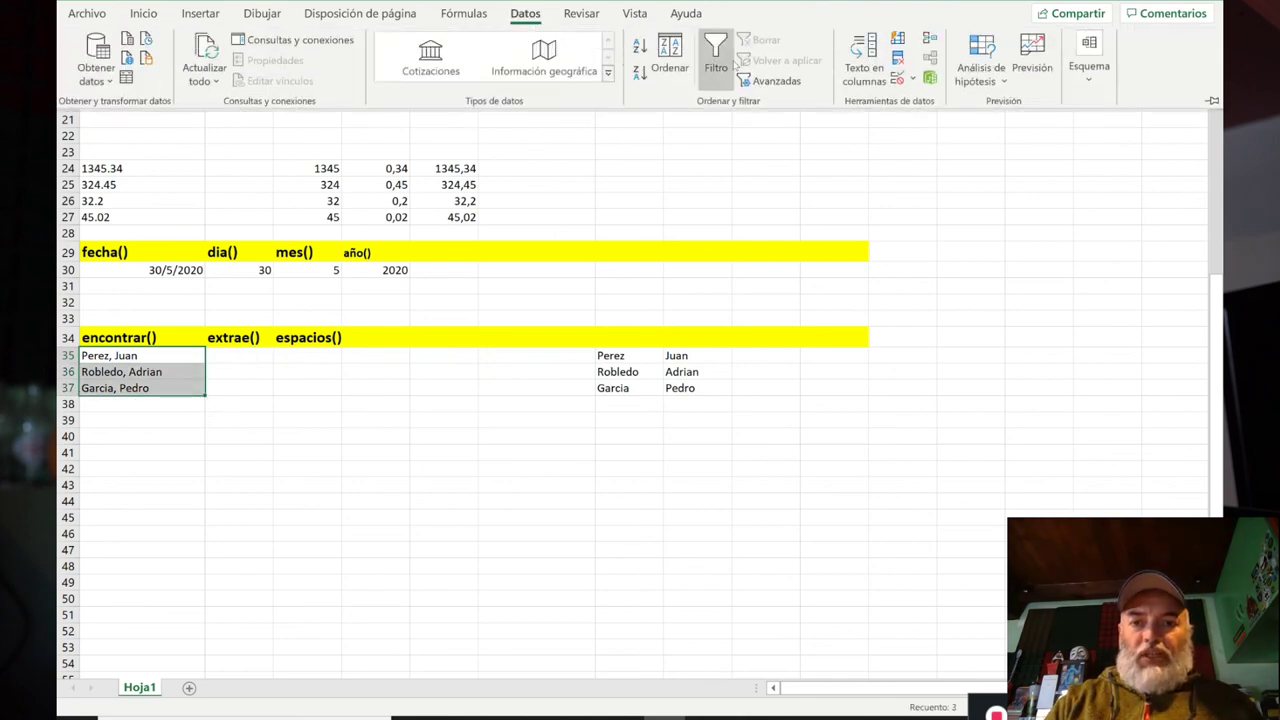
pyautogui.click(862, 68)
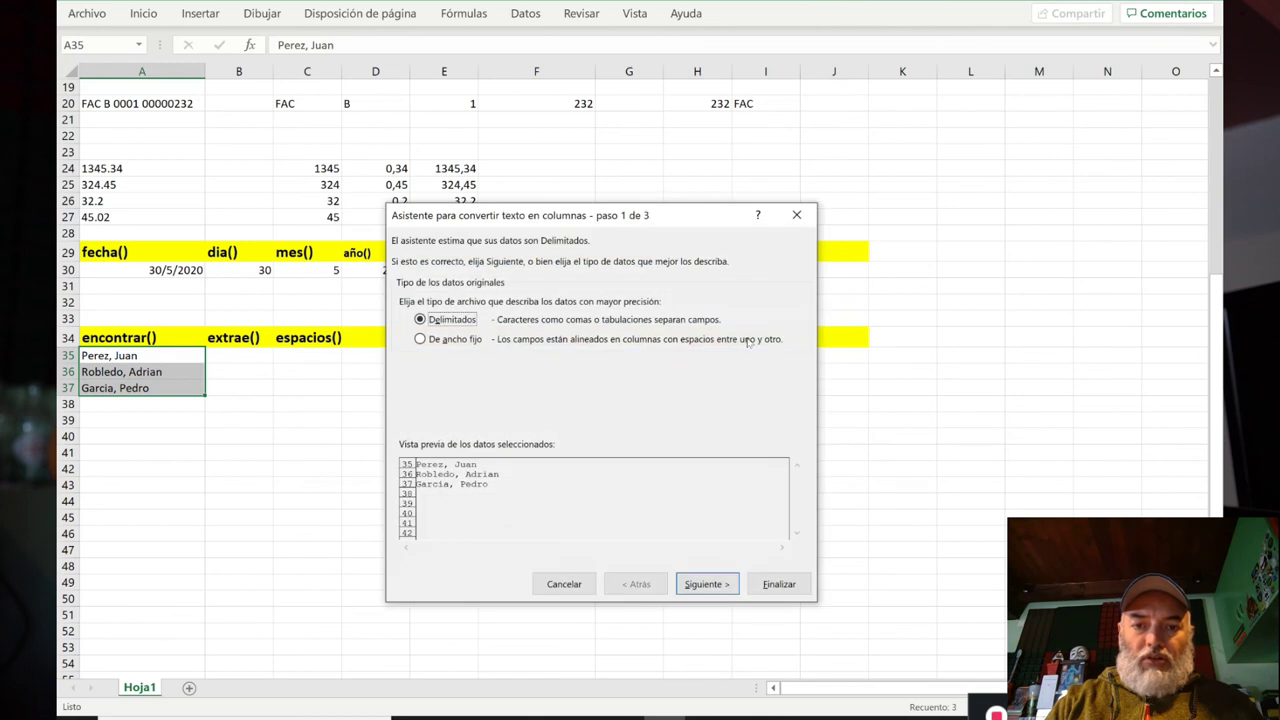
pyautogui.click(707, 585)
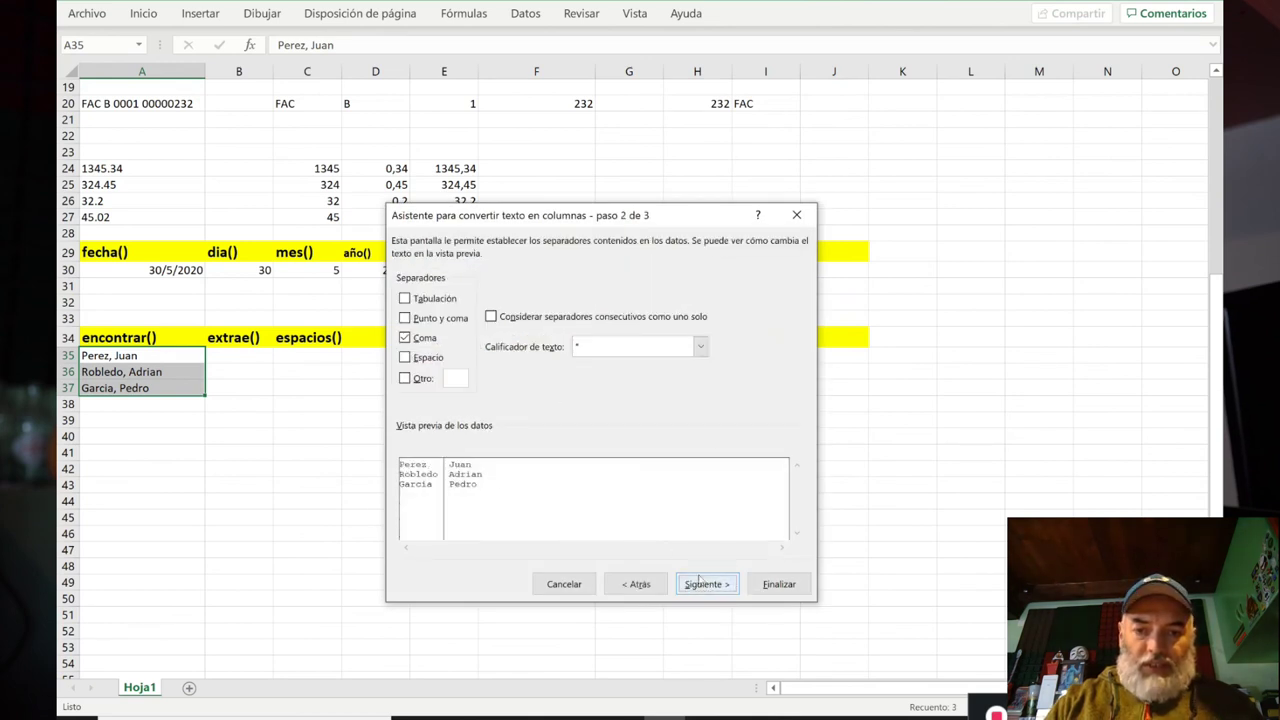
pyautogui.click(704, 586)
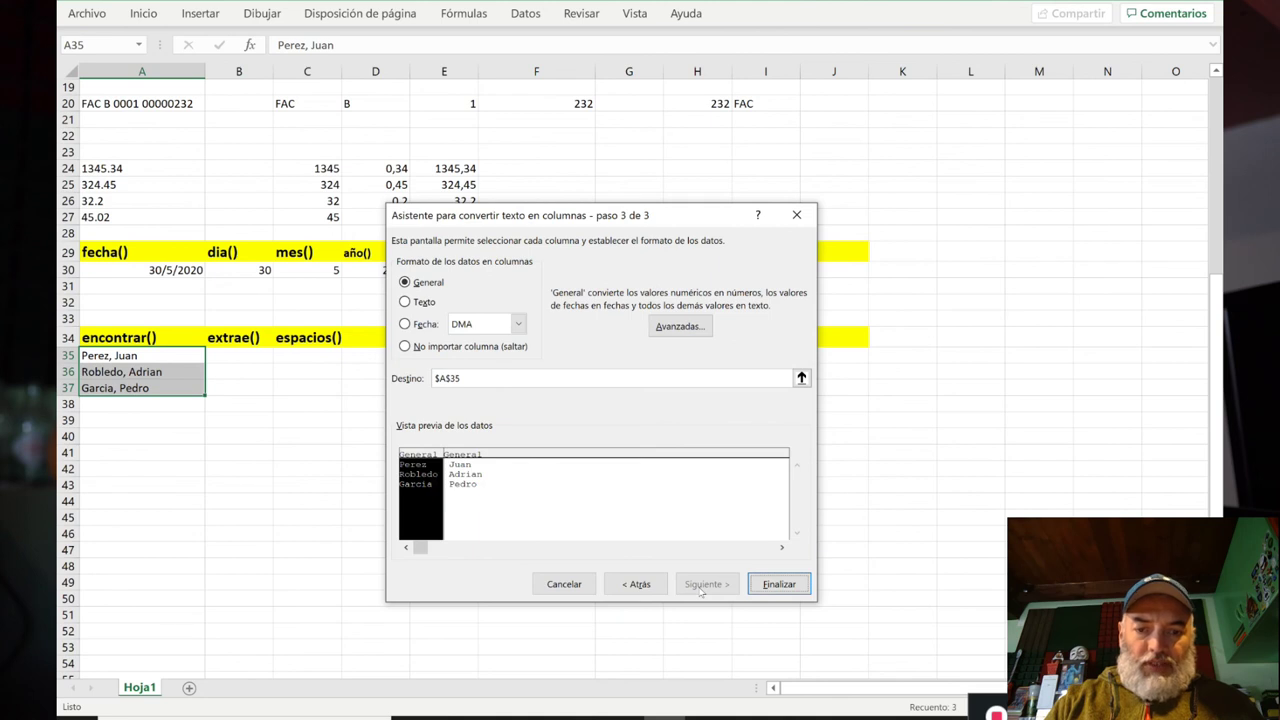
pyautogui.click(772, 586)
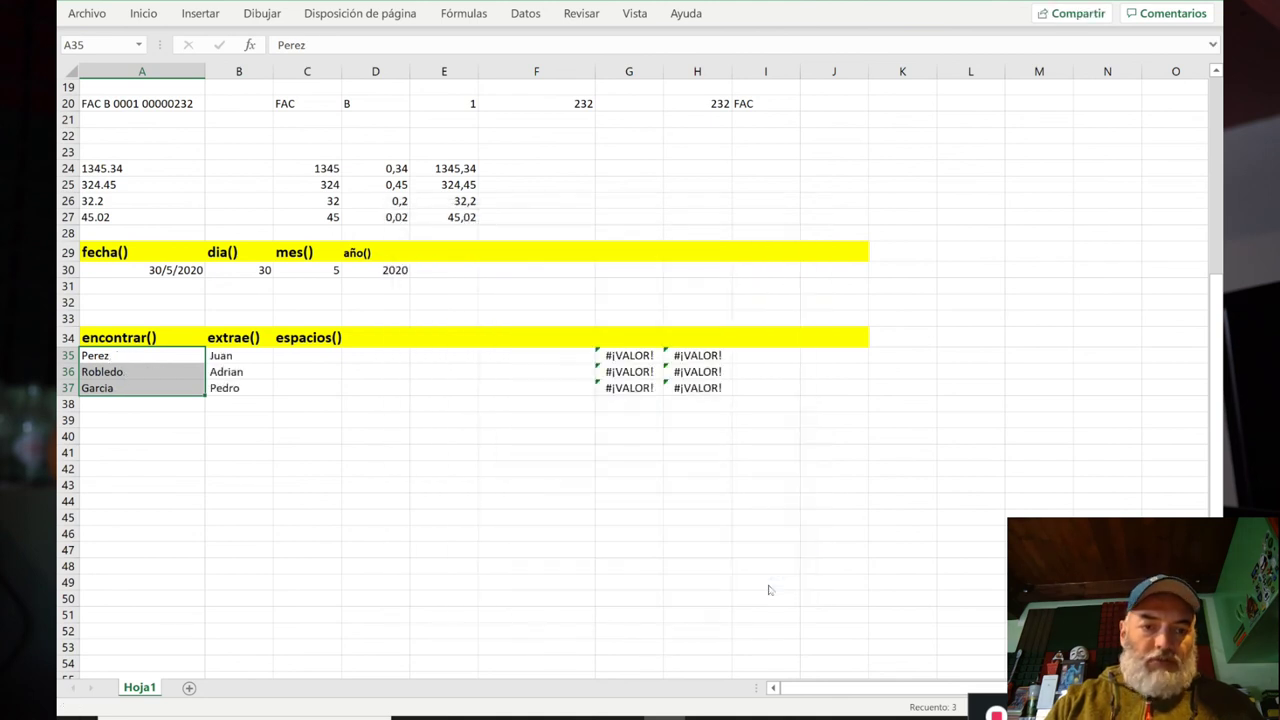
# Step: Review the surnames now in column A and the first names in column B
pyautogui.press('Right')
pyautogui.press('Left')
pyautogui.press('Down')
pyautogui.press('Up')
pyautogui.press('Right')
pyautogui.press('Left')
pyautogui.press('Down')
pyautogui.press('Right')
pyautogui.press('Up')
pyautogui.press('Left')
pyautogui.press('Down')
pyautogui.press('Down')
pyautogui.press('Up')
pyautogui.press('Up')
# Step: Undo Text to Columns and review the surname and first-name formulas in G35:H37
pyautogui.hotkey('ctrl', 'e')
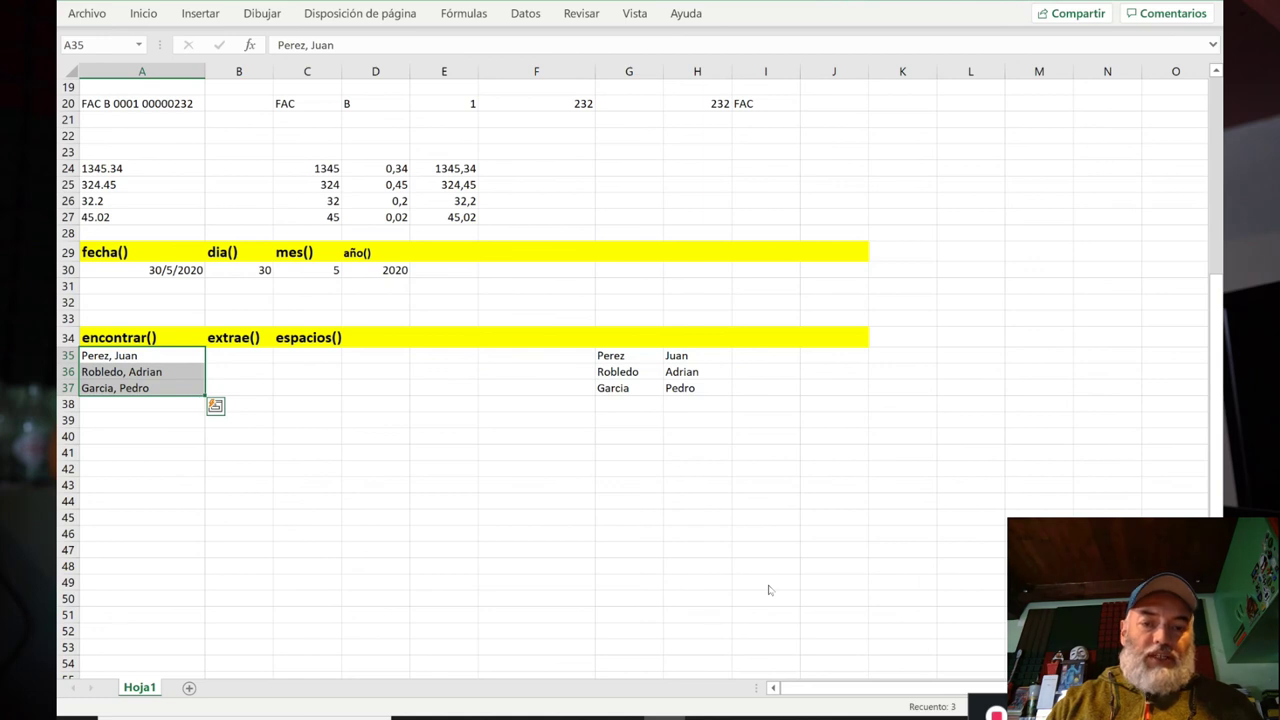
pyautogui.press('Up')
pyautogui.press('Down')
pyautogui.press('Right')
pyautogui.press('Right')
pyautogui.press('Right')
pyautogui.press('Right')
pyautogui.press('Right')
pyautogui.press('Right')
pyautogui.press('Right')
pyautogui.press('Left')
pyautogui.press('Right')
pyautogui.press('Down')
pyautogui.press('Up')
pyautogui.press('Down')
pyautogui.press('Down')
pyautogui.press('Up')
pyautogui.press('Left')
pyautogui.press('Up')
pyautogui.press('Down')
pyautogui.press('Down')
pyautogui.press('Up')
pyautogui.press('Up')
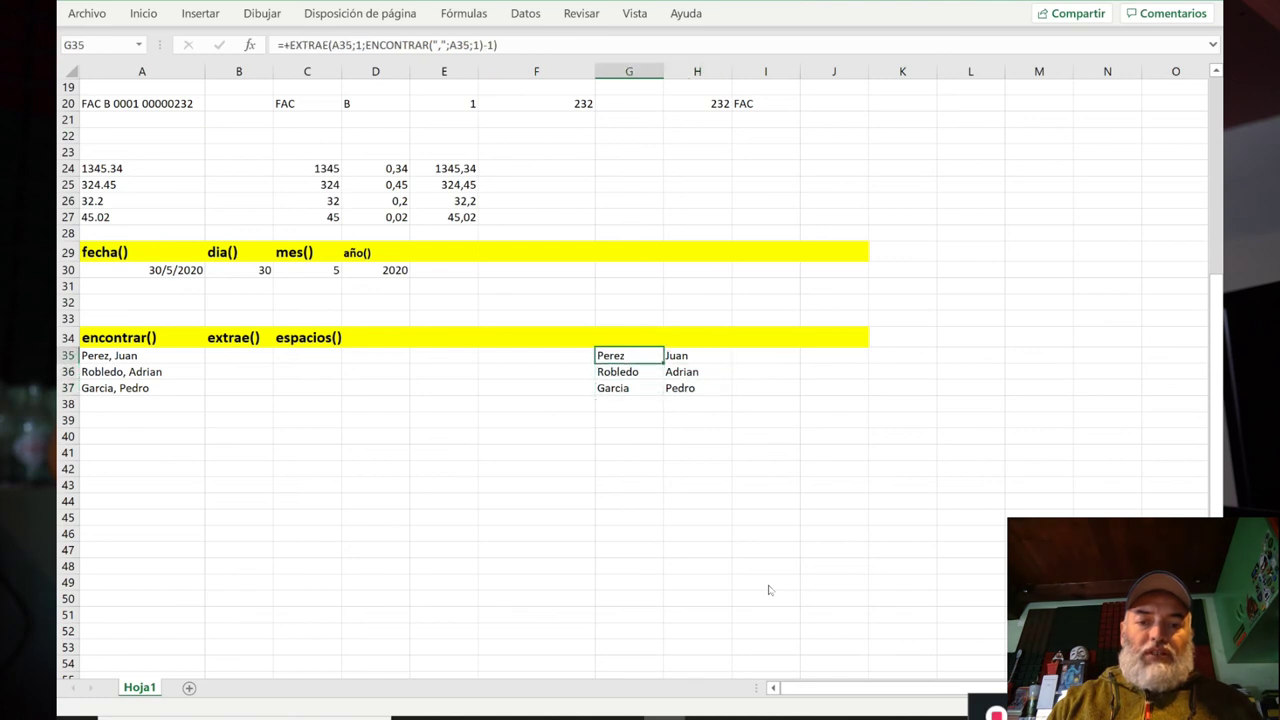
pyautogui.press('Left')
pyautogui.press('Left')
pyautogui.press('Left')
pyautogui.press('Left')
pyautogui.press('Left')
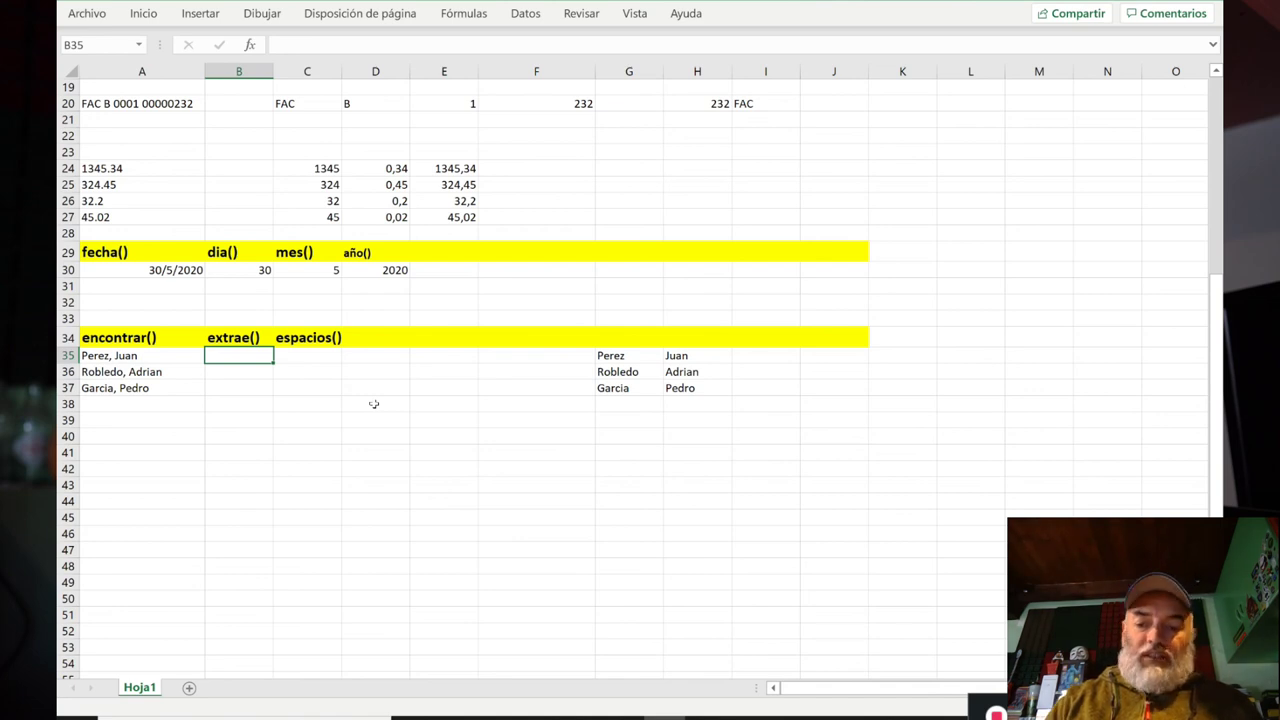
# Step: Enter =+EXTRAE(A35;1;ENCONTRAR(",";A35;1)-1) in B35 to extract the surname Perez
pyautogui.write('+')
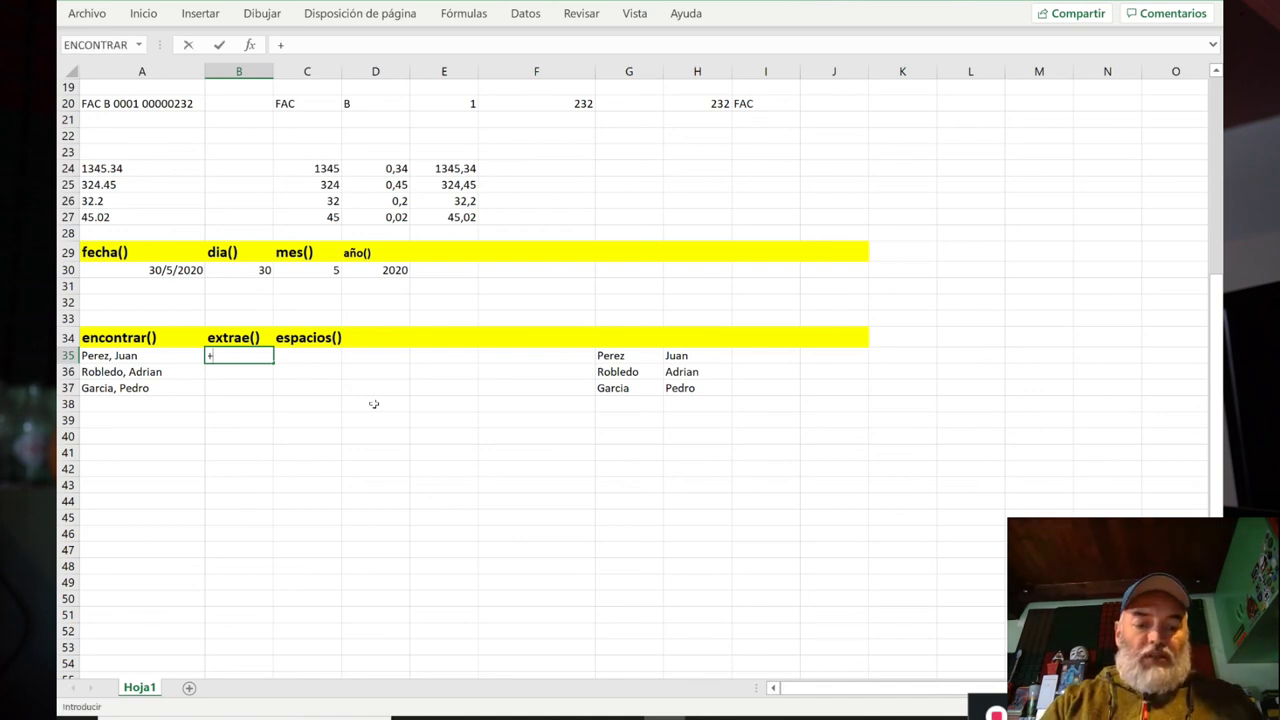
pyautogui.write('extrae(')
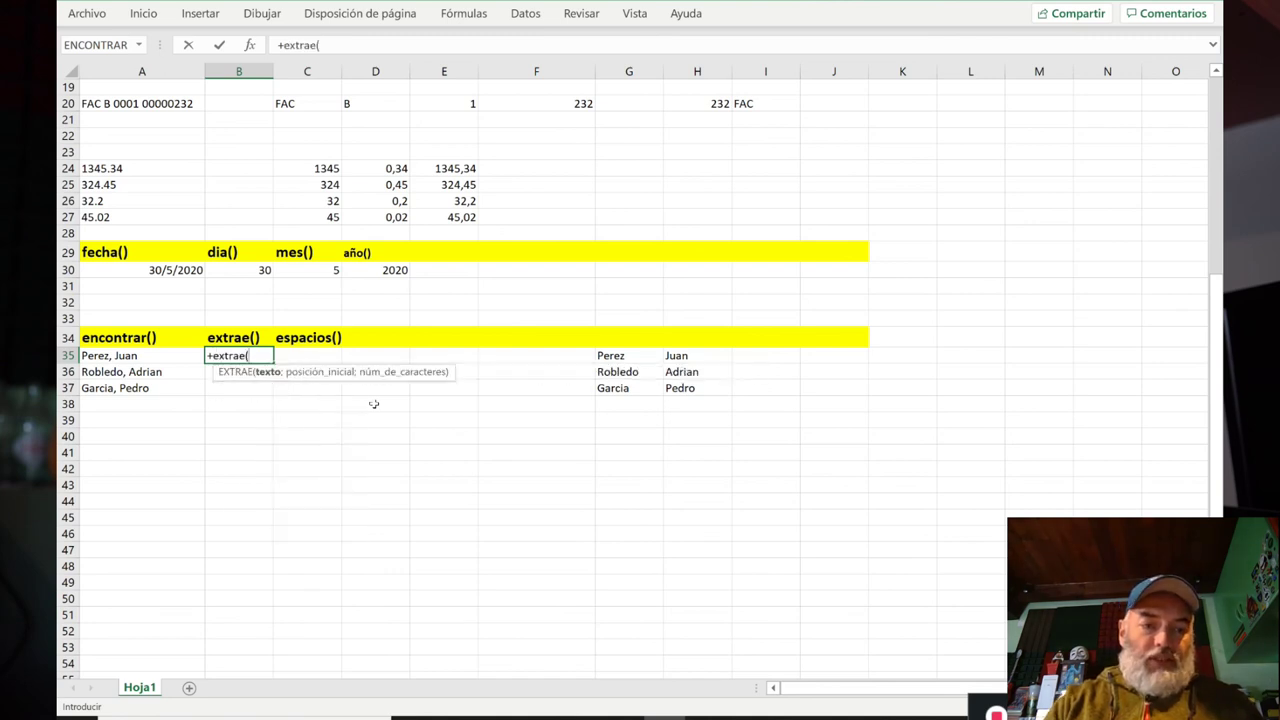
pyautogui.click(148, 358)
pyautogui.write(';1;')
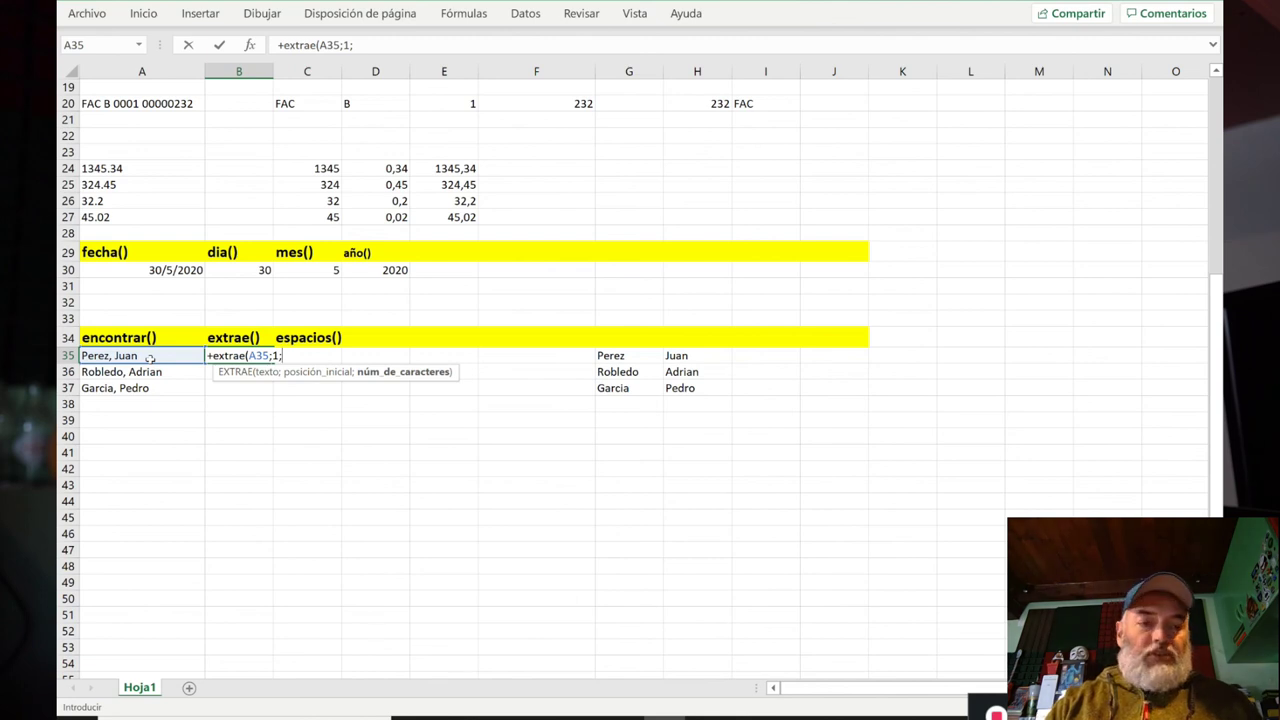
pyautogui.write('encon')
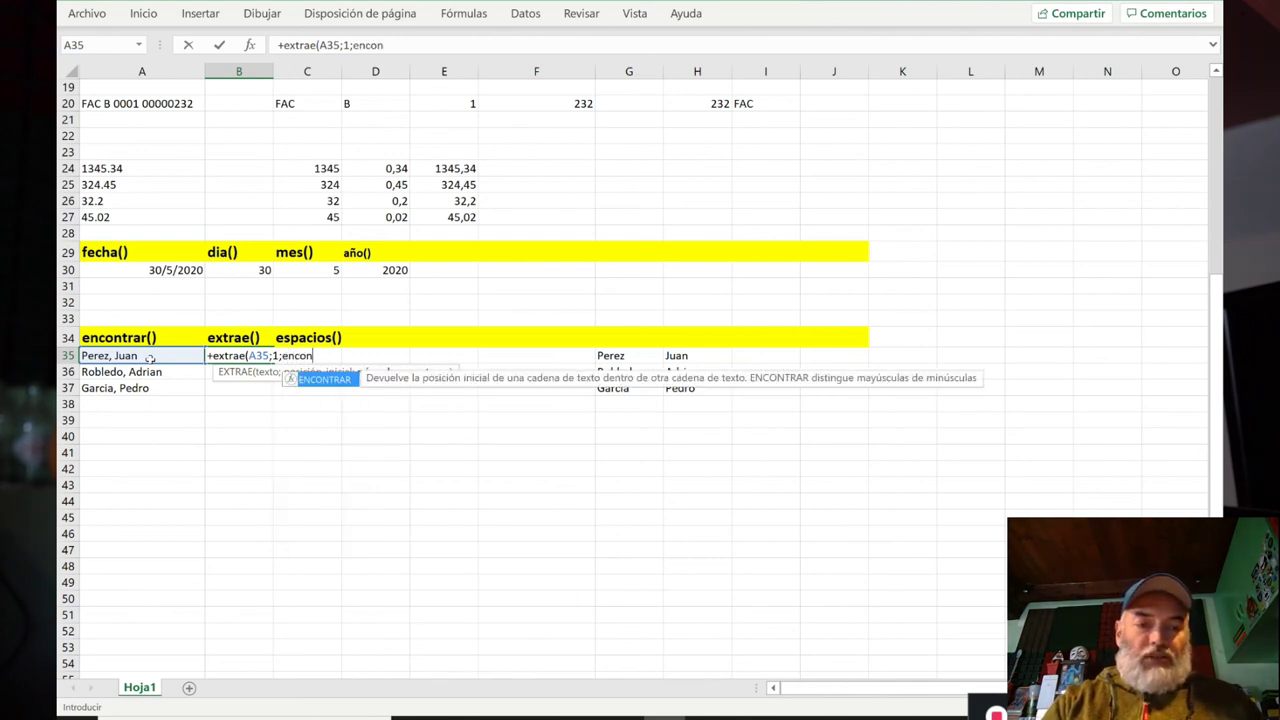
pyautogui.write('gtrar')
pyautogui.press('BackSpace')
pyautogui.press('BackSpace')
pyautogui.press('BackSpace')
pyautogui.press('BackSpace')
pyautogui.press('BackSpace')
pyautogui.write('tr')
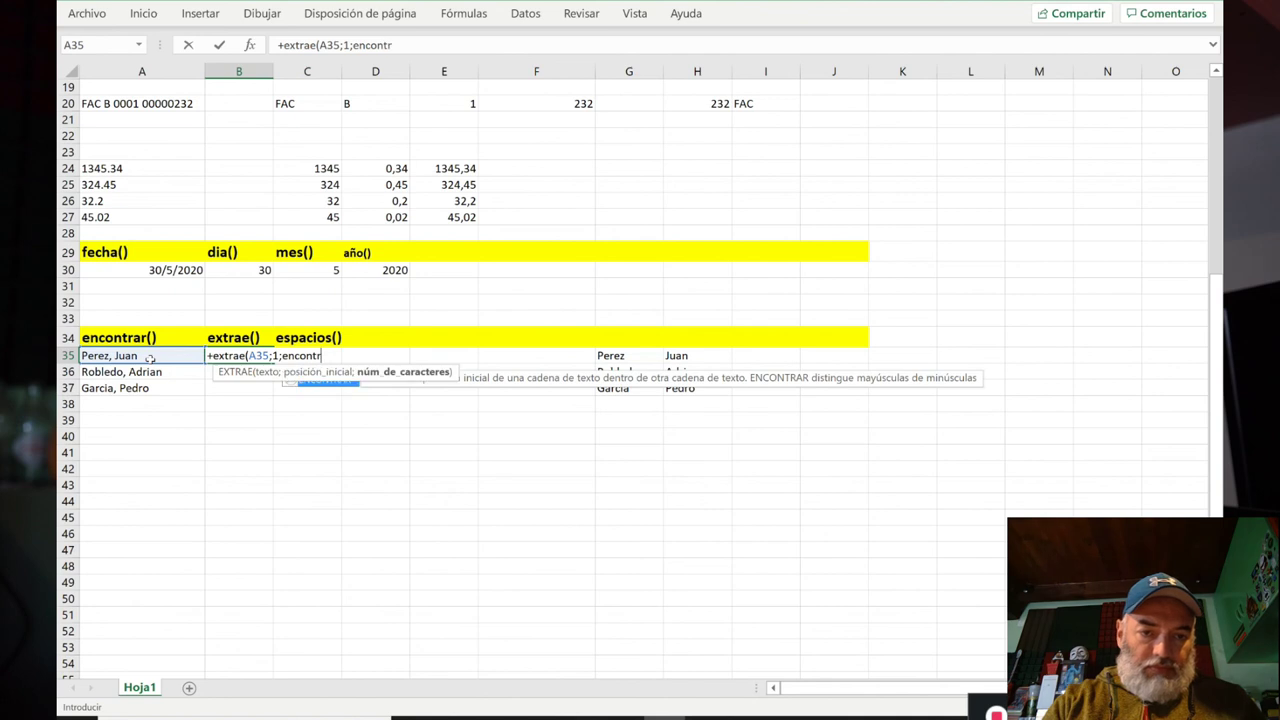
pyautogui.write('ar(","')
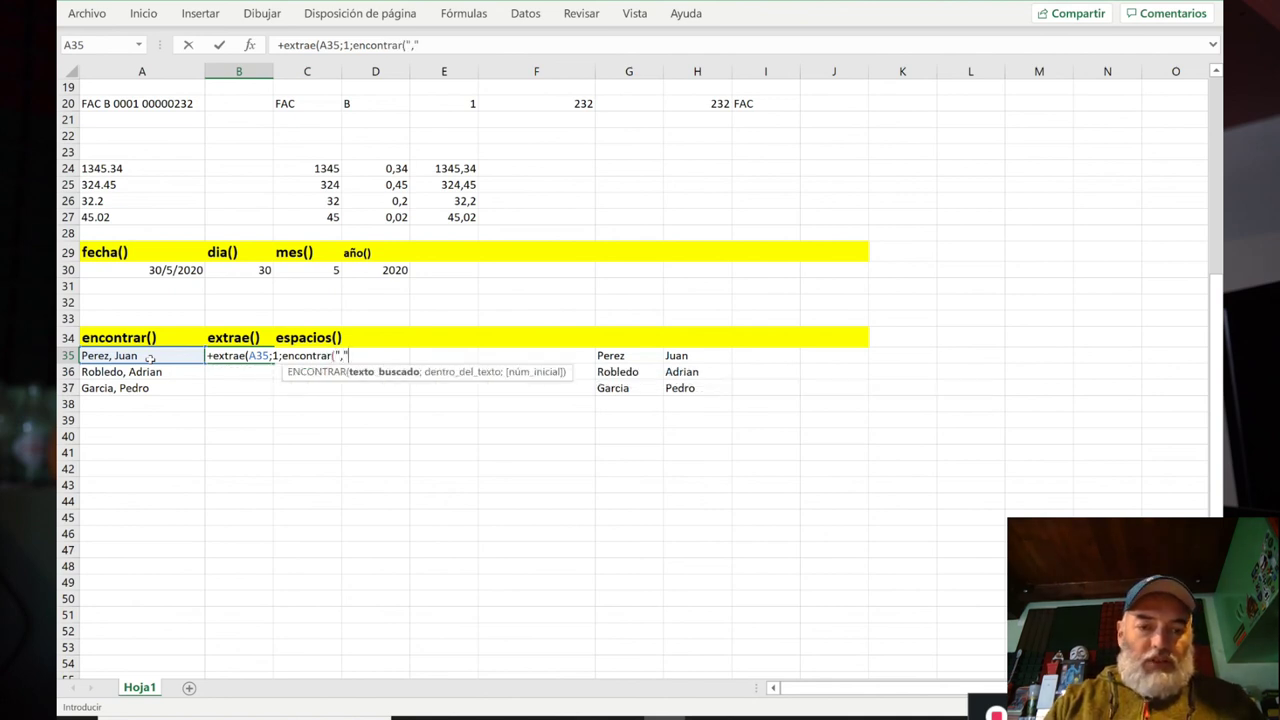
pyautogui.write(';')
pyautogui.click(145, 355)
pyautogui.write(';1)')
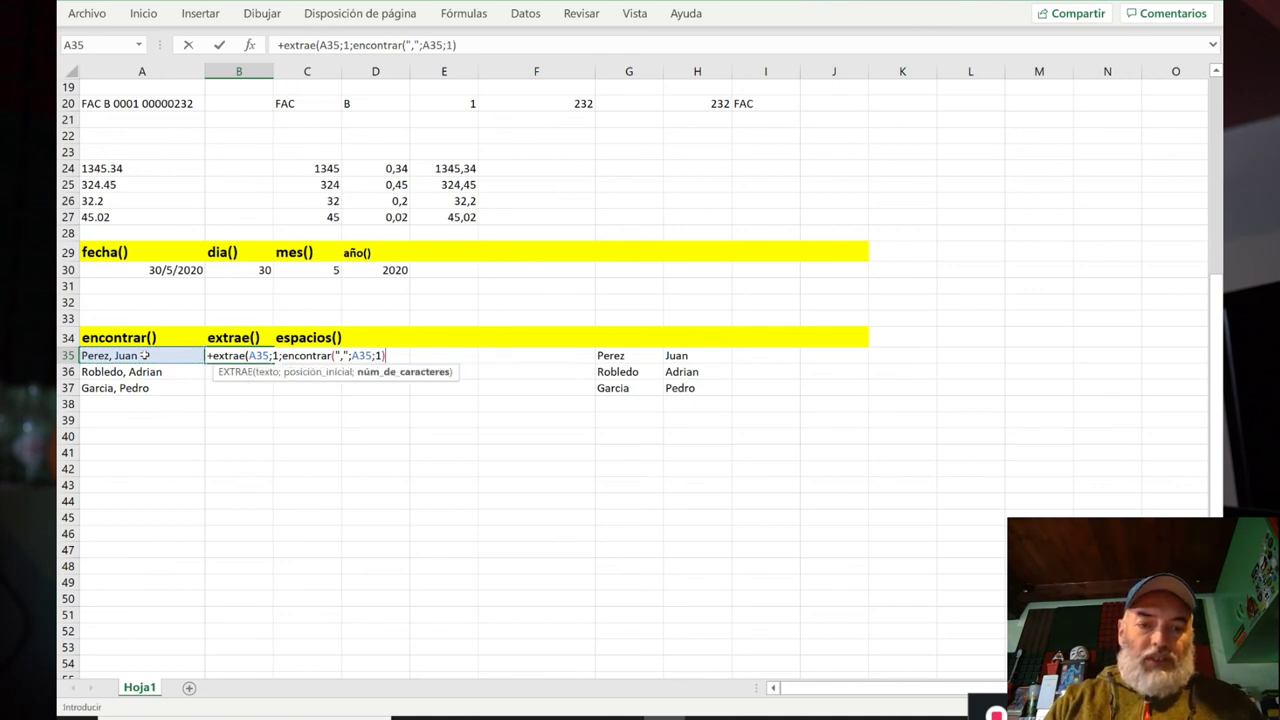
pyautogui.write('-1')
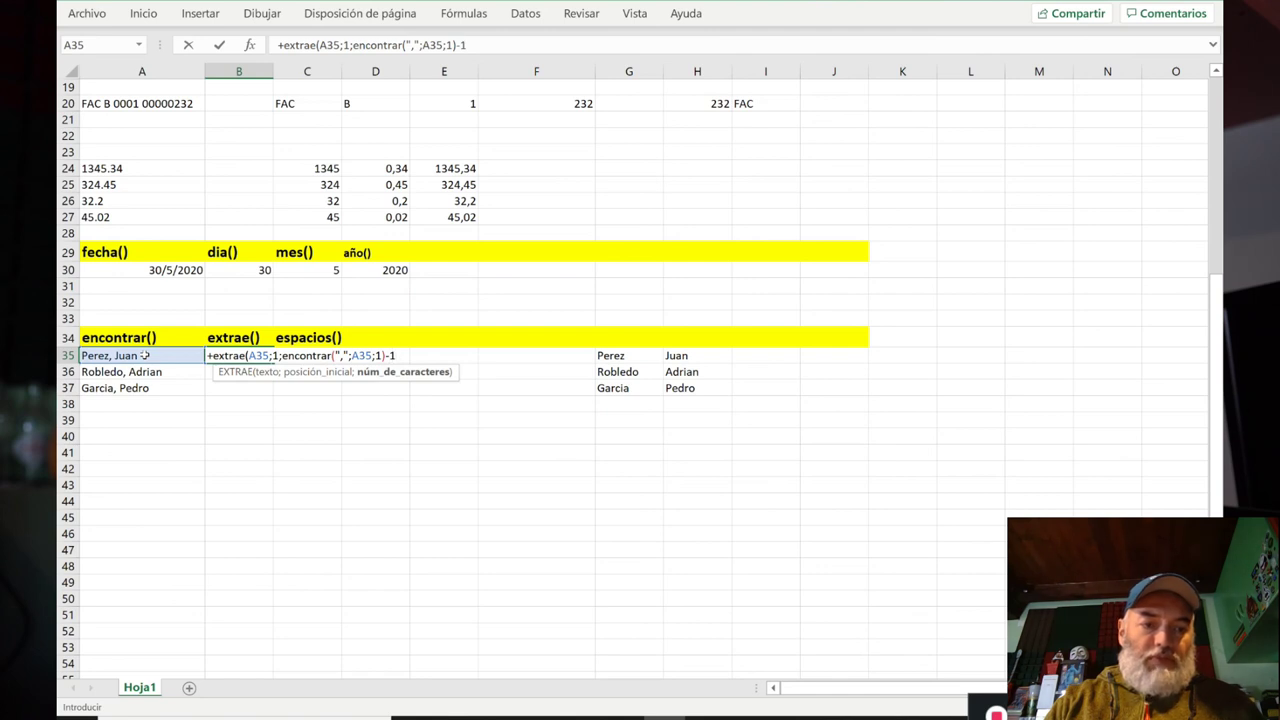
pyautogui.write(')')
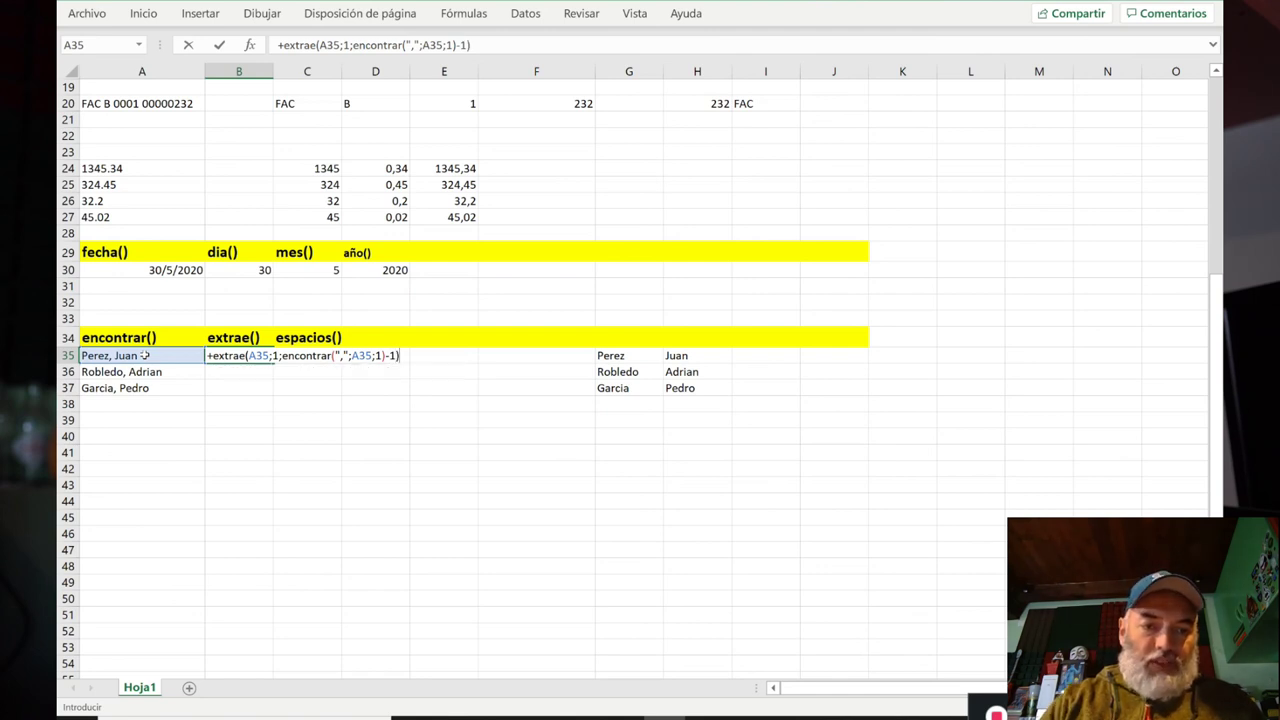
pyautogui.press('Return')
pyautogui.press('Up')
pyautogui.hotkey('ctrl', 'c')
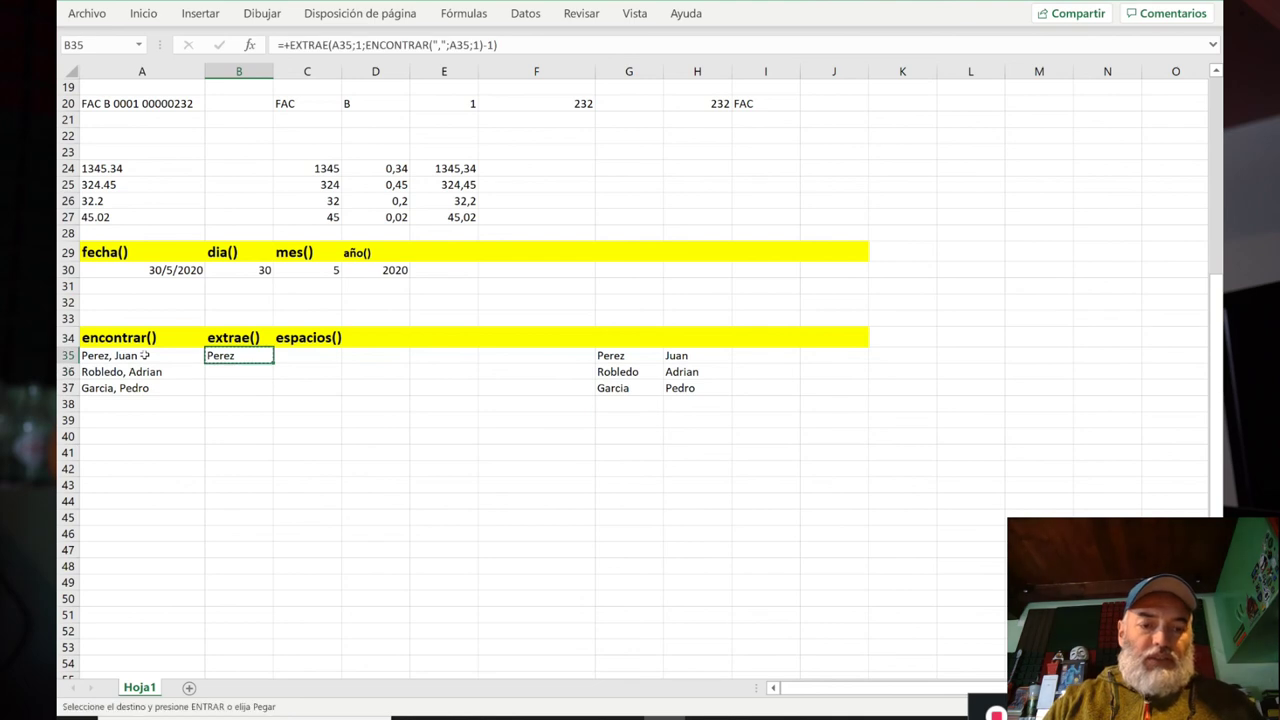
pyautogui.press('Down')
pyautogui.hotkey('shift', 'Down')
pyautogui.hotkey('ctrl', 'v')
pyautogui.press('Escape')
pyautogui.press('Up')
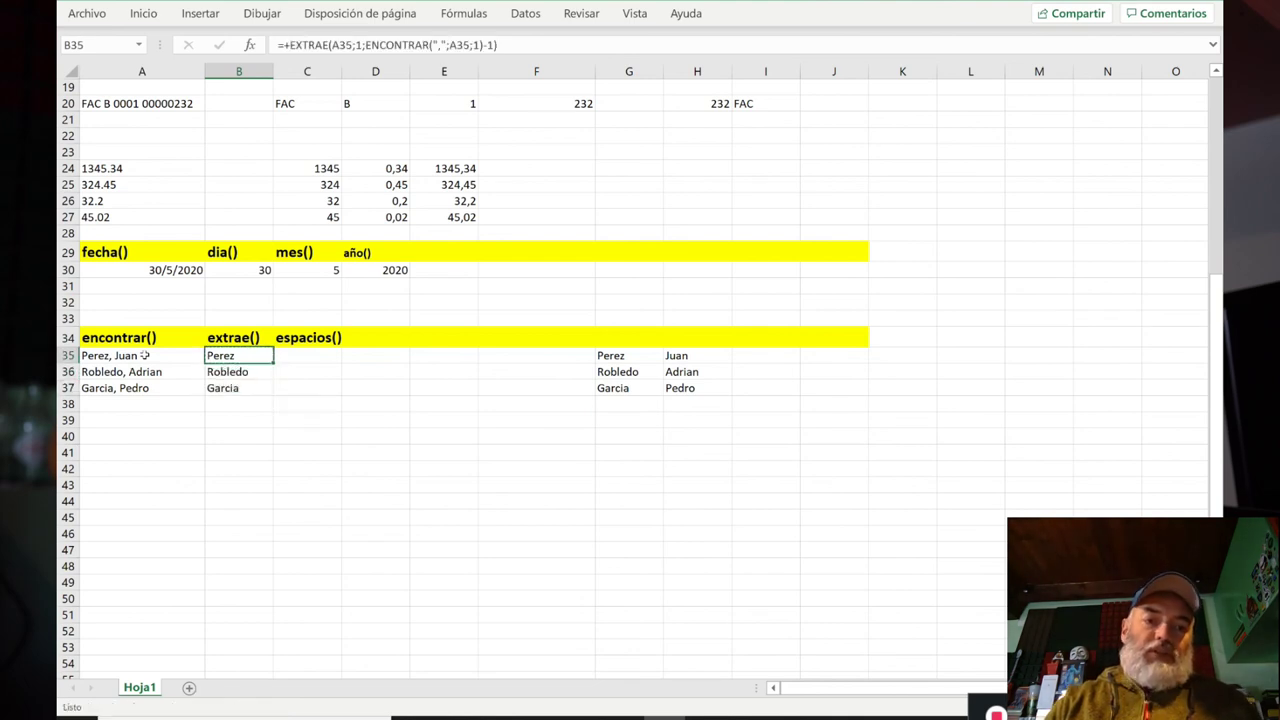
pyautogui.press('Right')
pyautogui.press('Left')
pyautogui.press('Right')
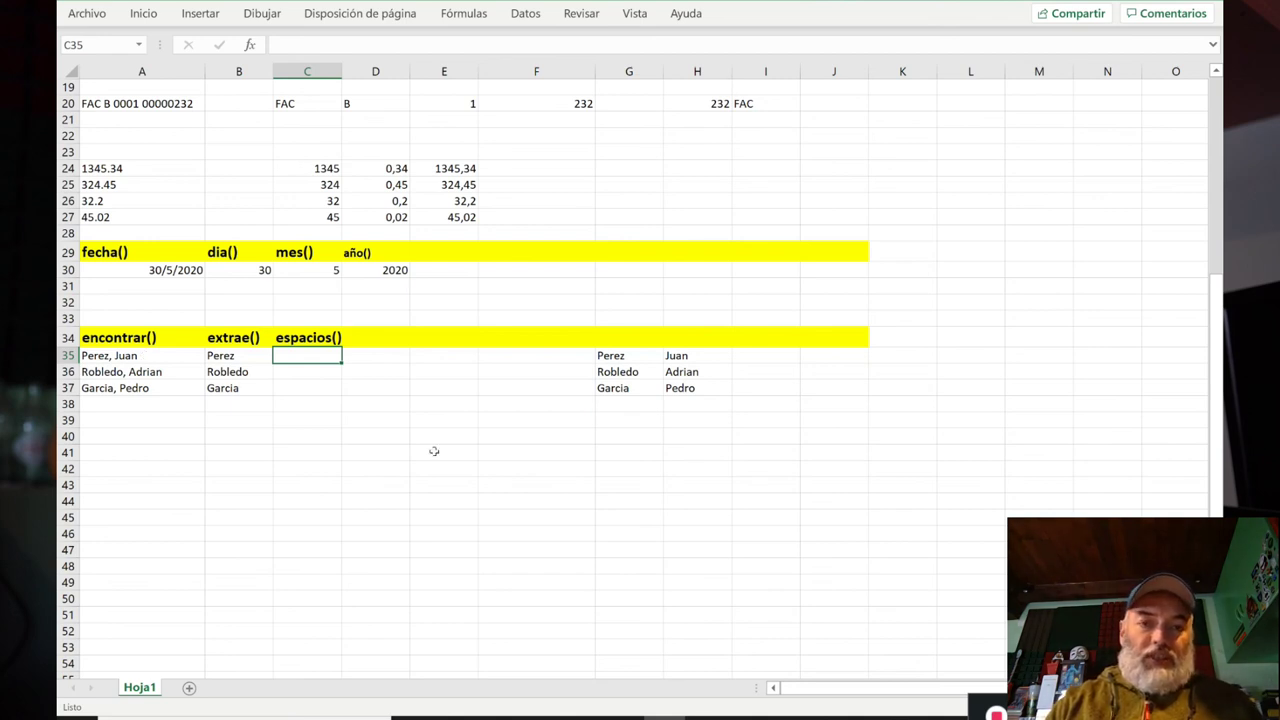
# Step: Enter =+ESPACIOS(EXTRAE(A35;ENCONTRAR(",";A35;1)+1;200)) in C35 to get the first name Juan
pyautogui.write('+')
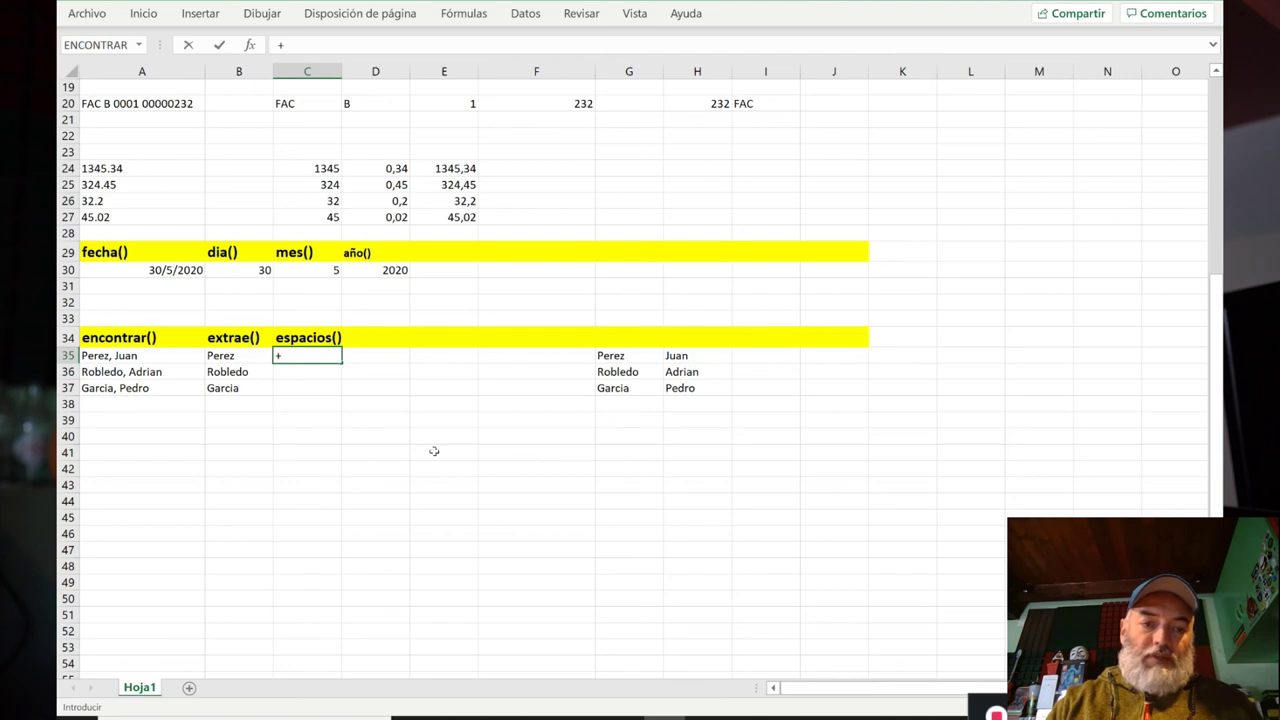
pyautogui.write('espacios(')
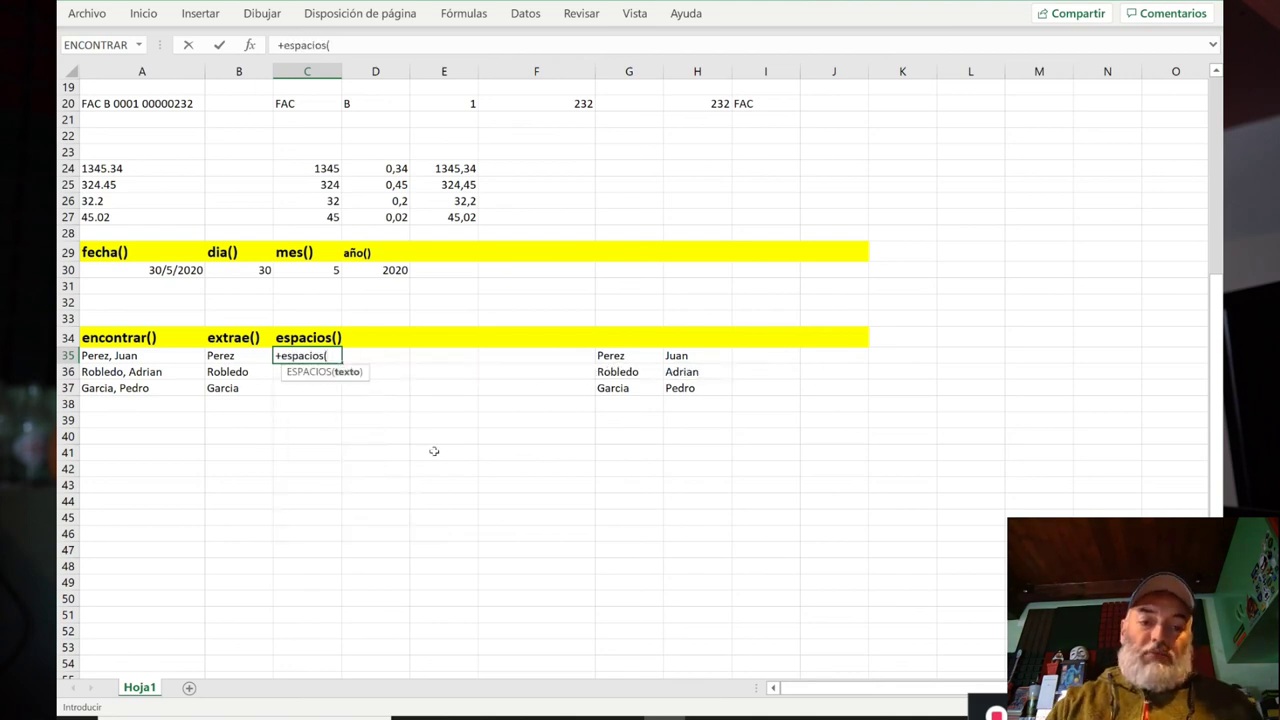
pyautogui.write('extrae(')
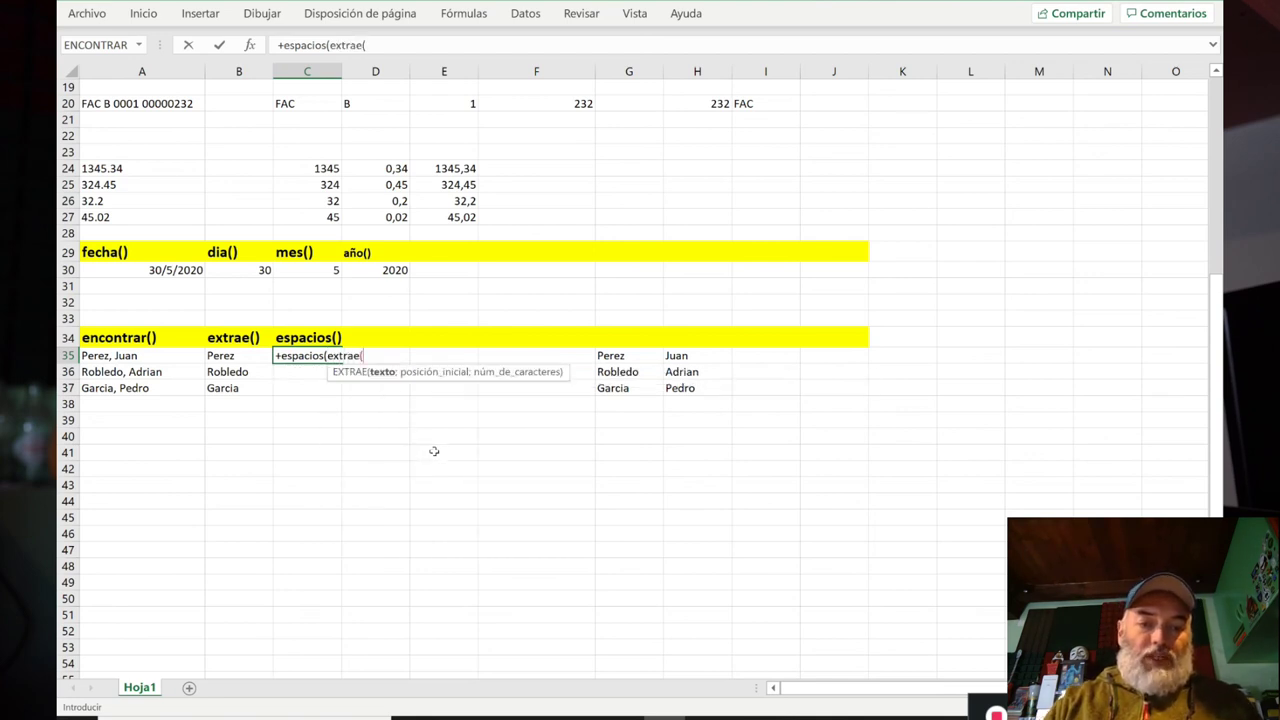
pyautogui.click(147, 358)
pyautogui.write(';')
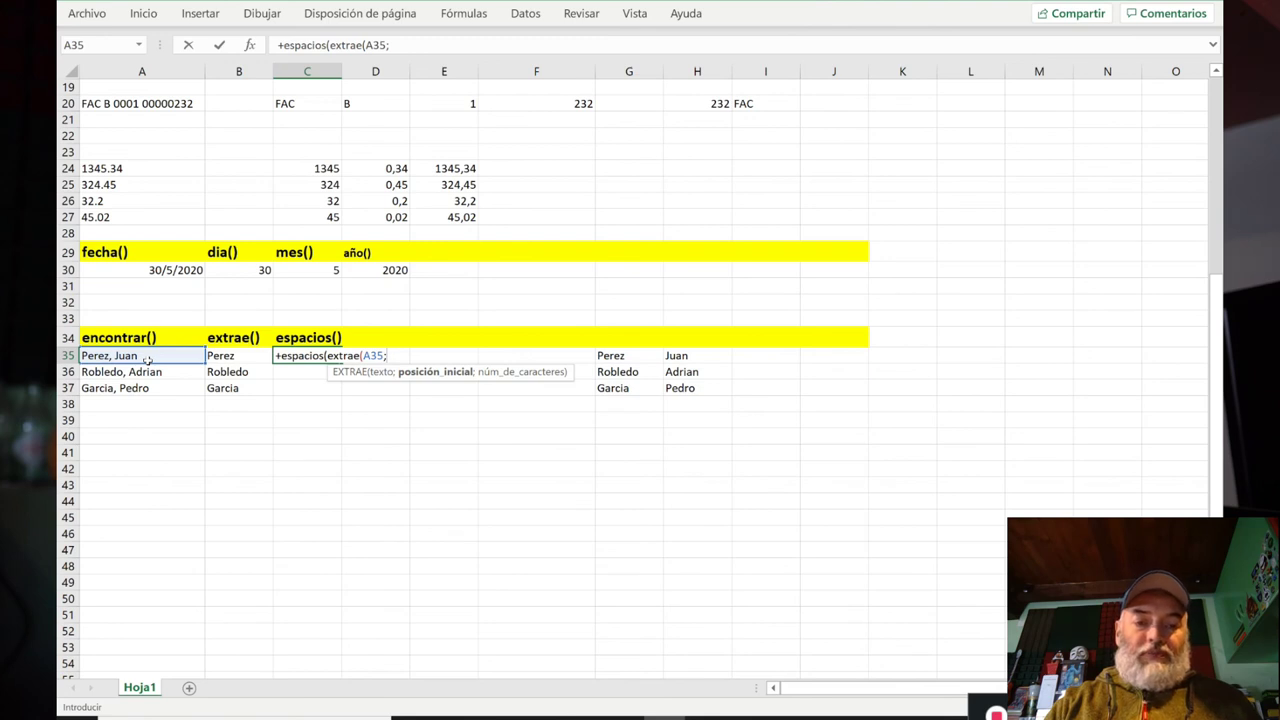
pyautogui.write('en')
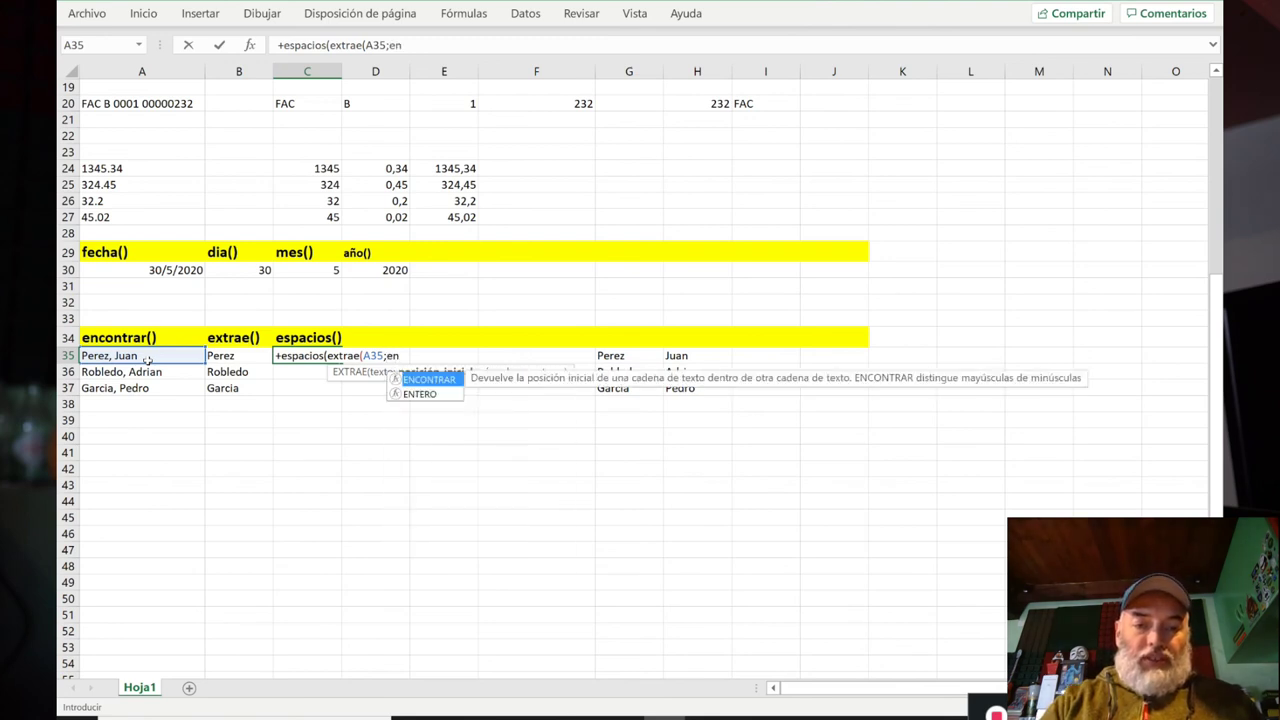
pyautogui.write('contrar(",";')
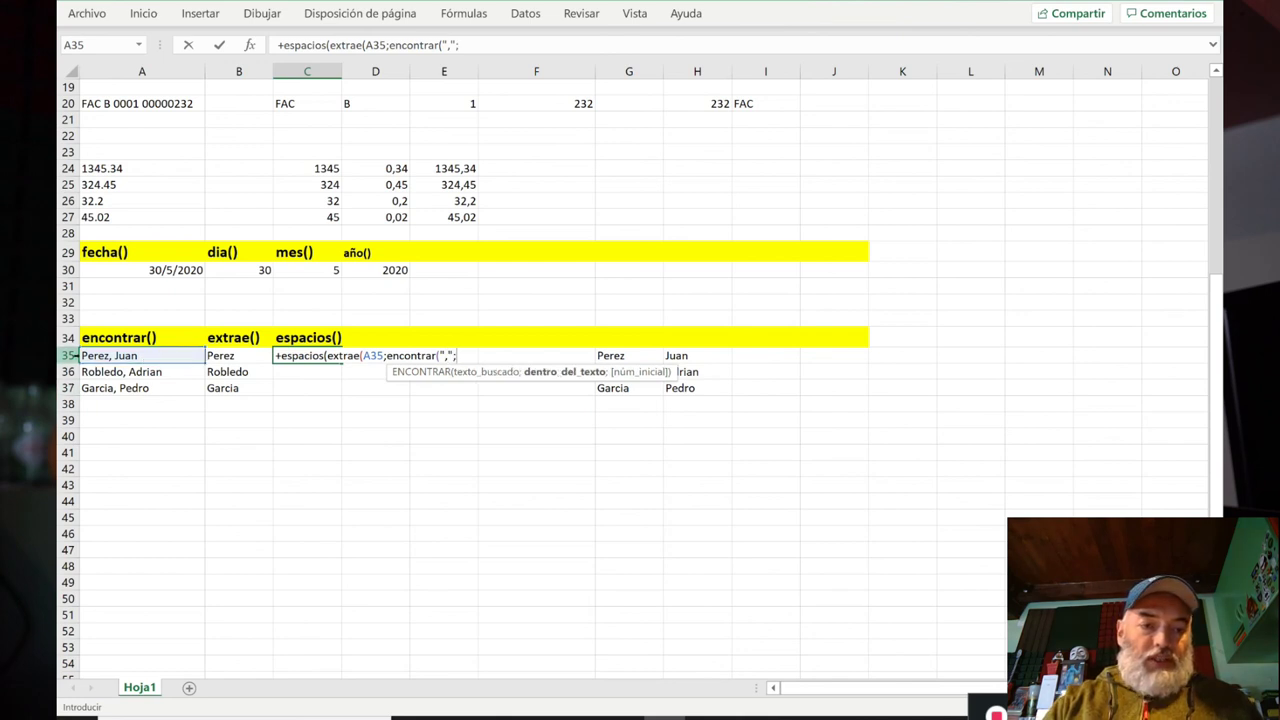
pyautogui.click(98, 355)
pyautogui.write(';')
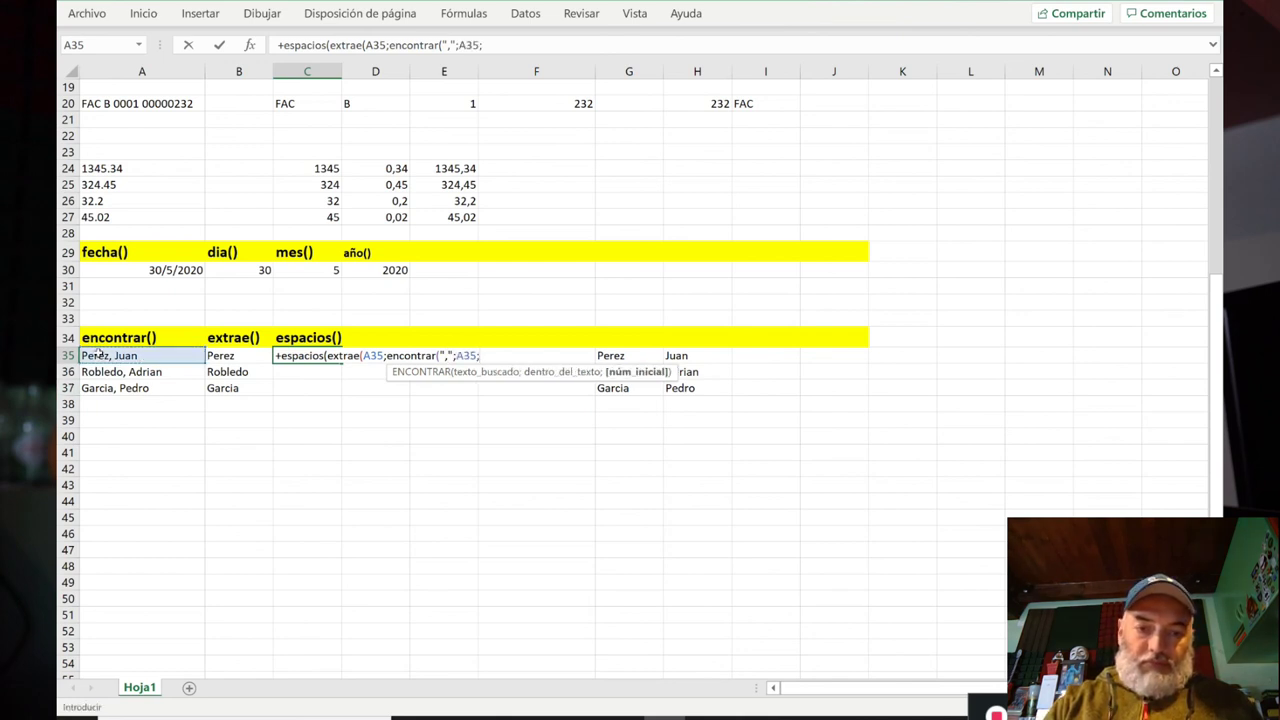
pyautogui.write('1')
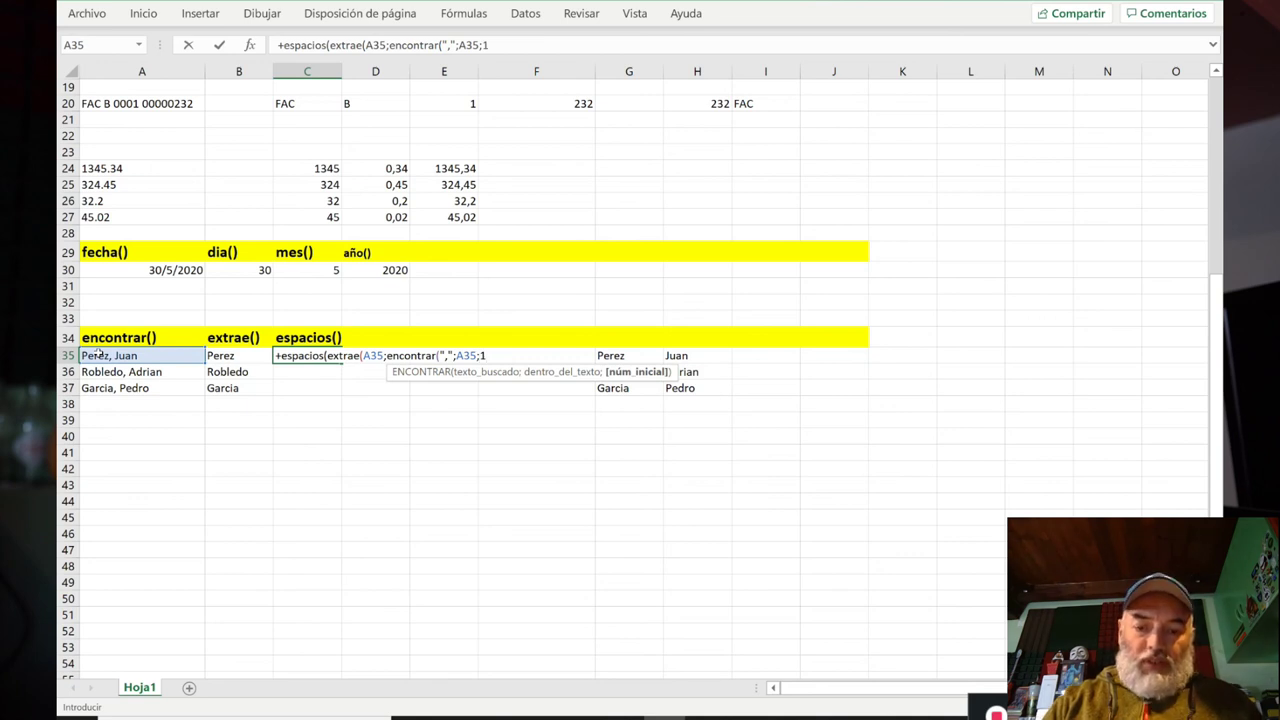
pyautogui.write(')+1')
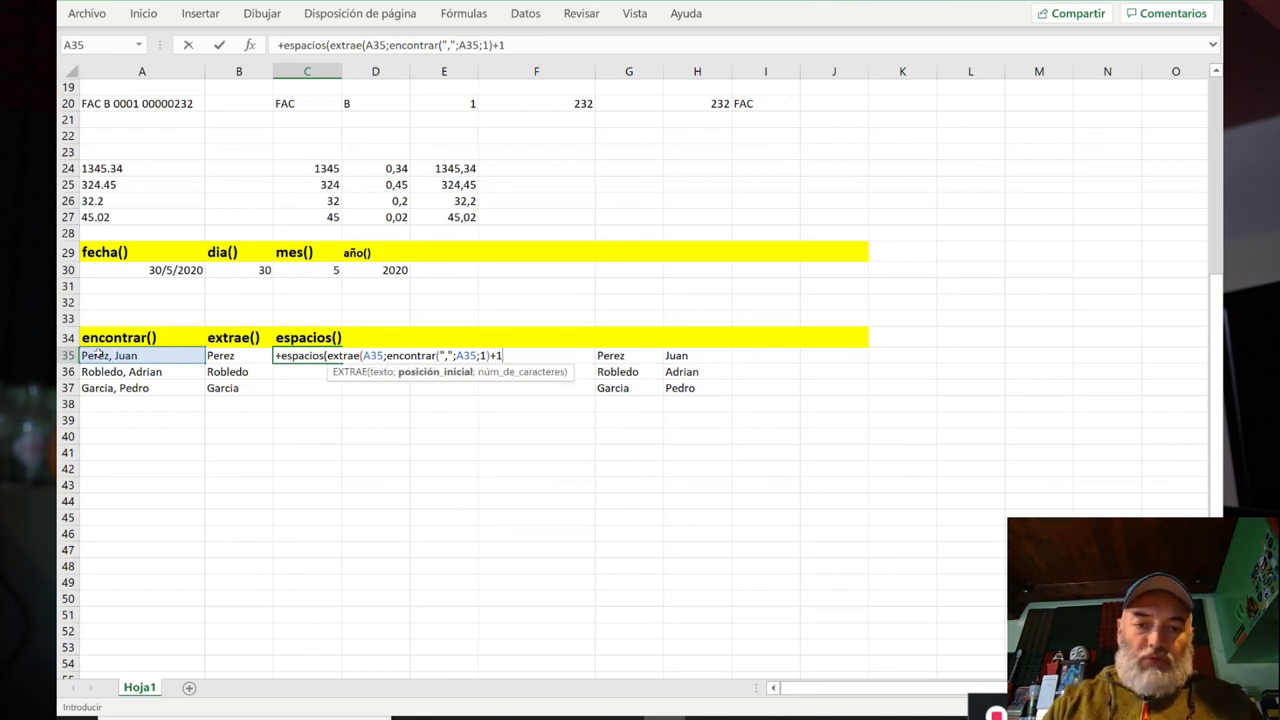
pyautogui.write(')')
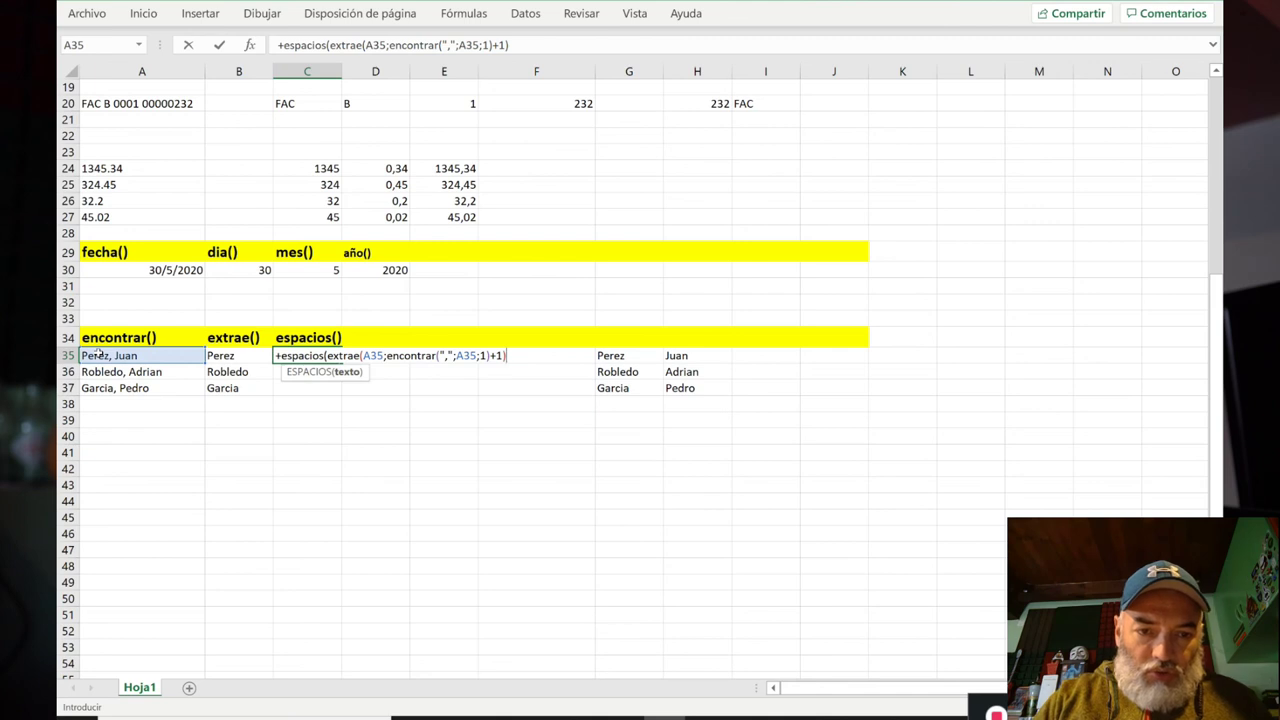
pyautogui.press('BackSpace')
pyautogui.write(';200)')
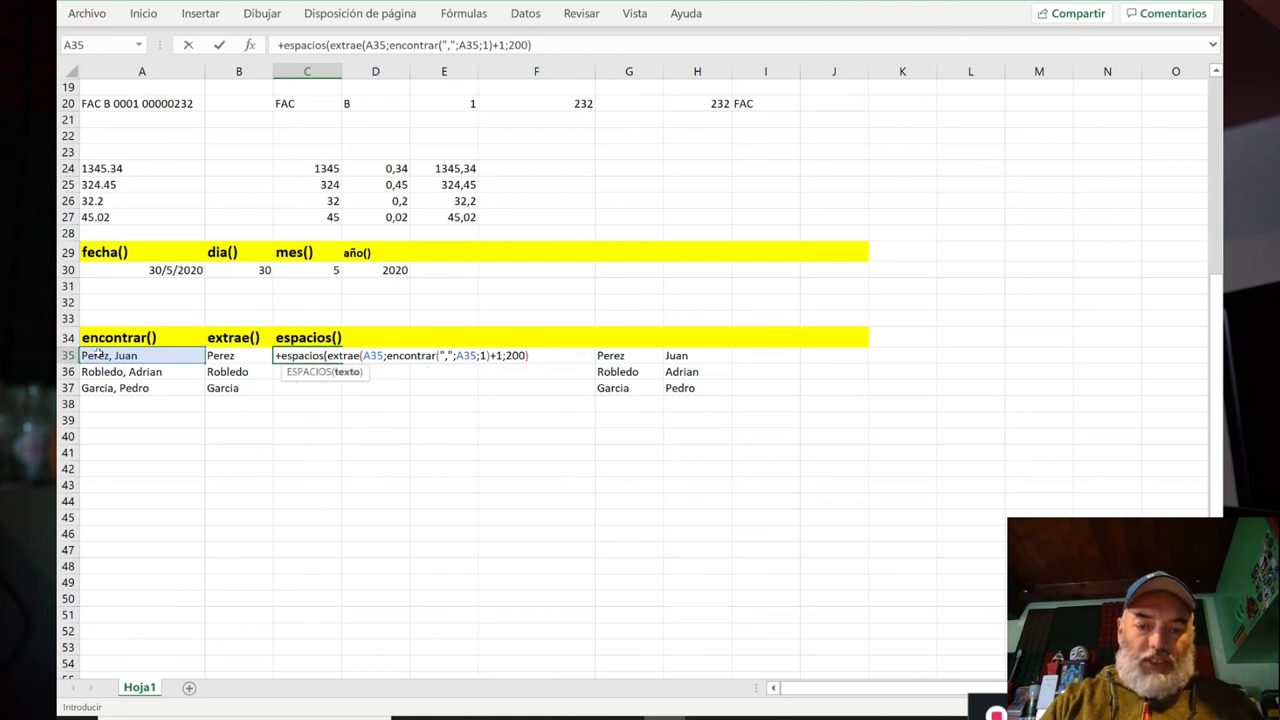
pyautogui.write(')')
pyautogui.press('Return')
pyautogui.press('Up')
pyautogui.hotkey('ctrl', 'c')
pyautogui.press('Down')
pyautogui.hotkey('shift', 'Down')
pyautogui.hotkey('ctrl', 'v')
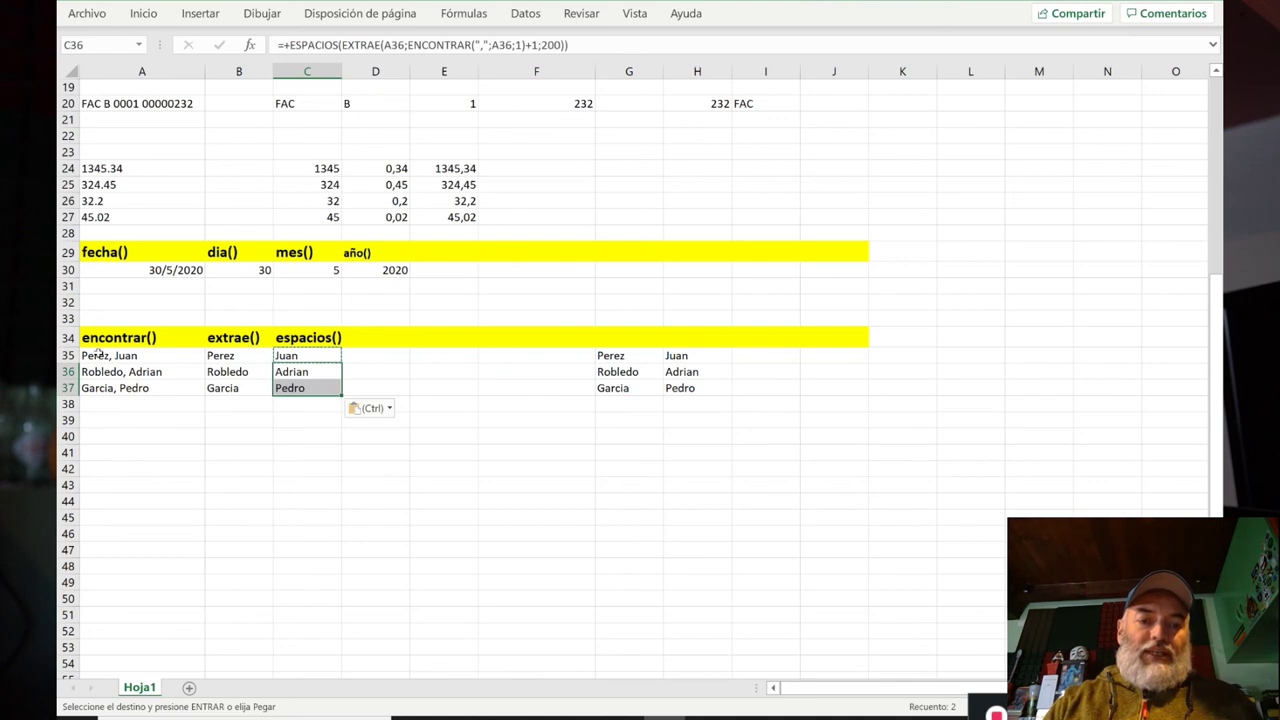
pyautogui.press('Escape')
pyautogui.press('Up')
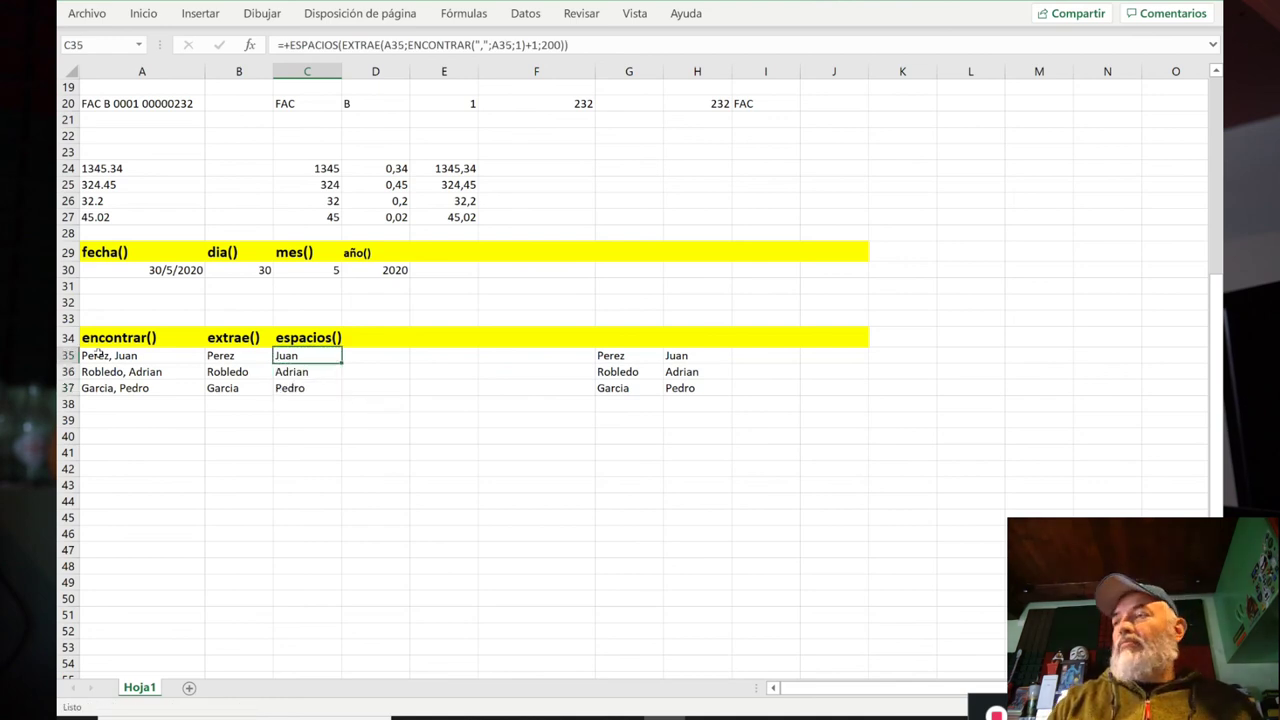
pyautogui.press('Left')
pyautogui.press('Right')
pyautogui.press('Right')
pyautogui.press('Right')
pyautogui.press('Right')
pyautogui.press('Right')
pyautogui.press('Right')
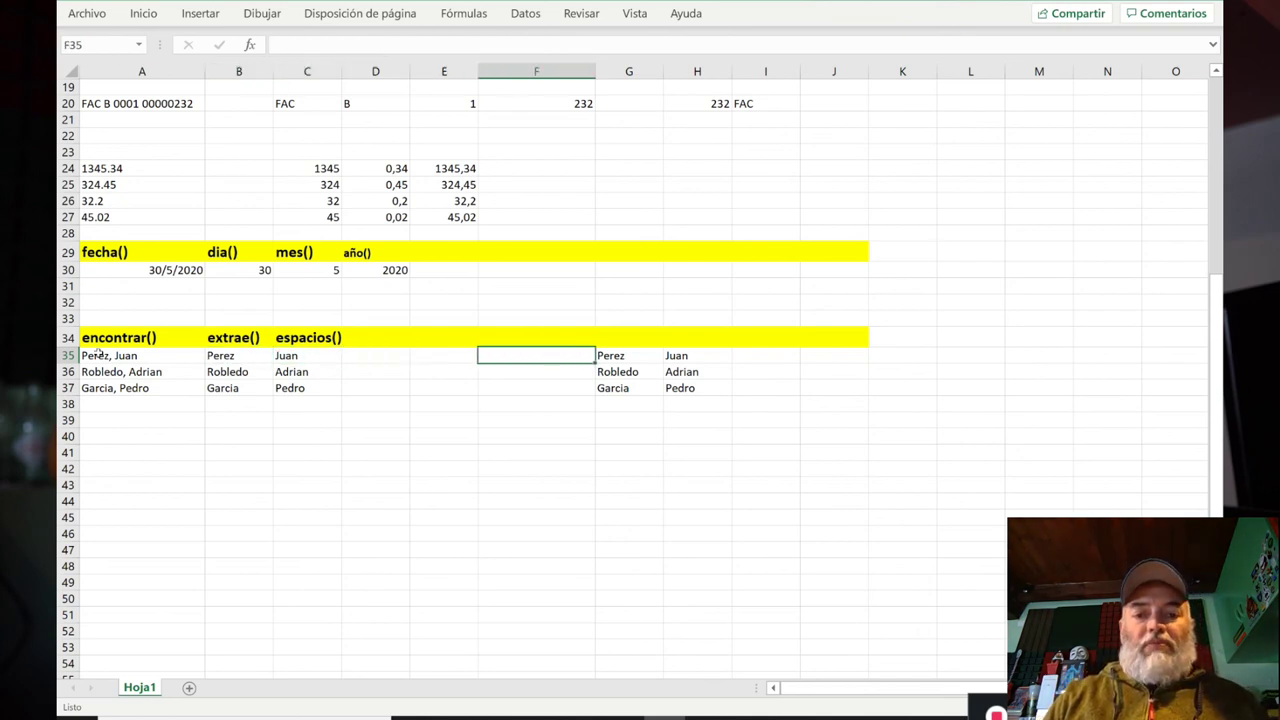
pyautogui.press('Left')
pyautogui.press('Left')
pyautogui.press('Left')
pyautogui.press('Left')
pyautogui.press('Left')
pyautogui.press('Left')
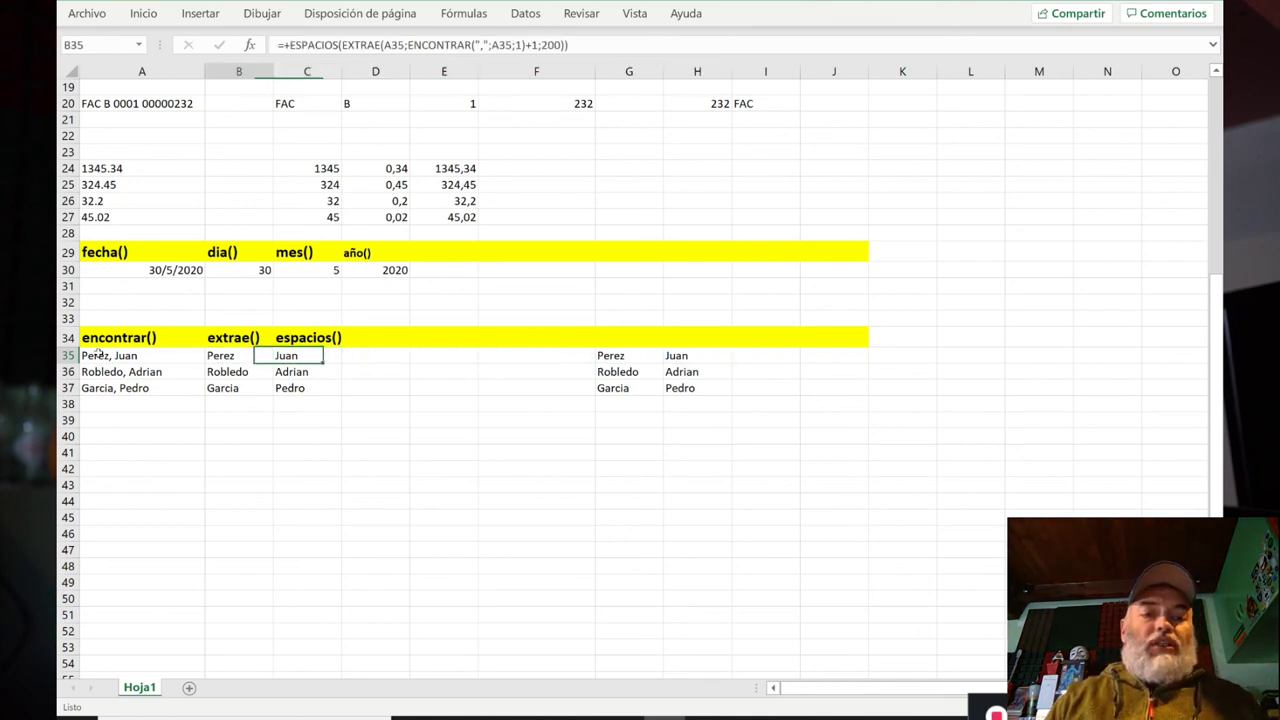
pyautogui.press('Right')
pyautogui.press('Left')
pyautogui.press('Down')
pyautogui.press('Down')
pyautogui.press('Down')
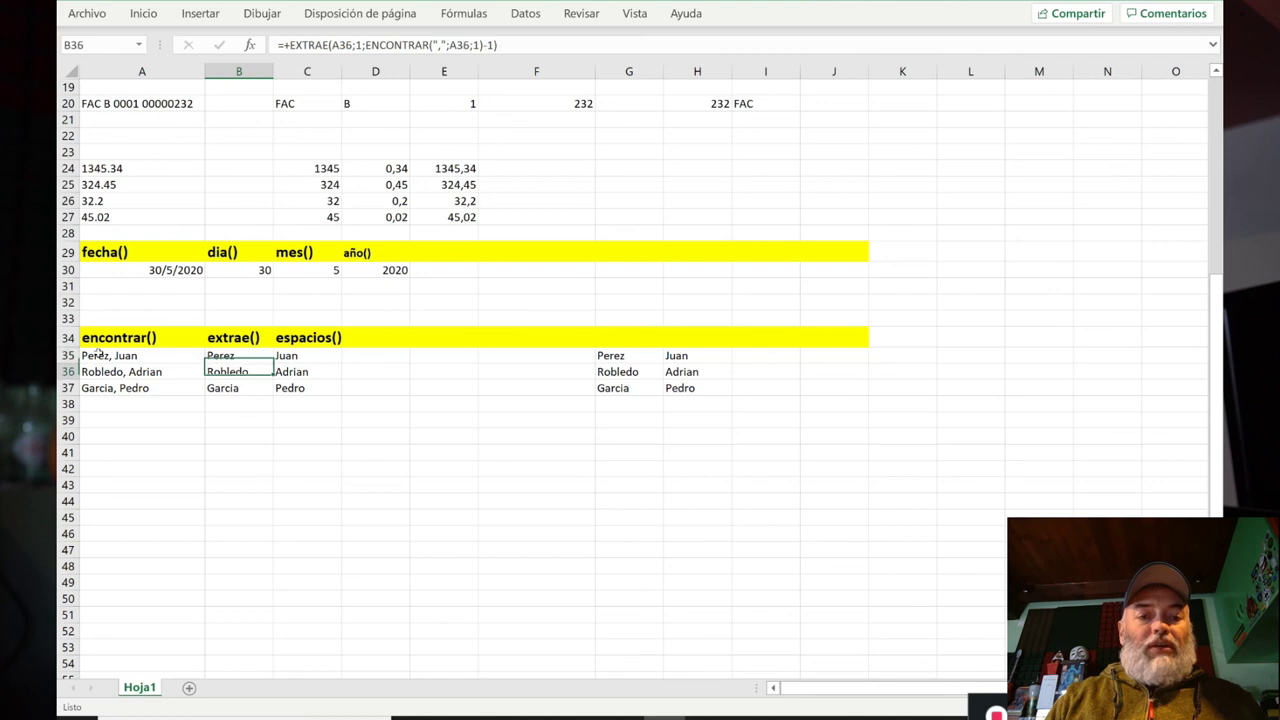
pyautogui.press('Up')
pyautogui.press('Up')
pyautogui.press('Up')
pyautogui.press('Right')
pyautogui.press('Right')
pyautogui.press('Right')
pyautogui.press('Right')
pyautogui.press('Right')
pyautogui.press('Right')
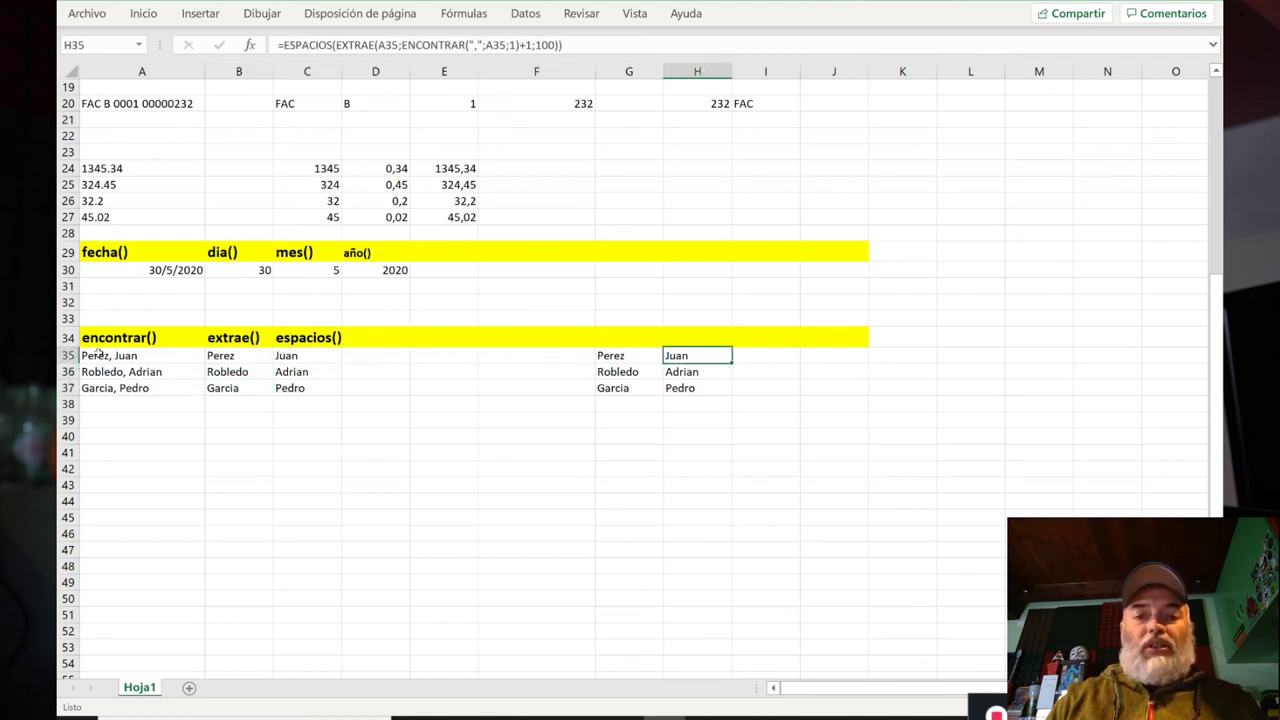
pyautogui.press('Left')
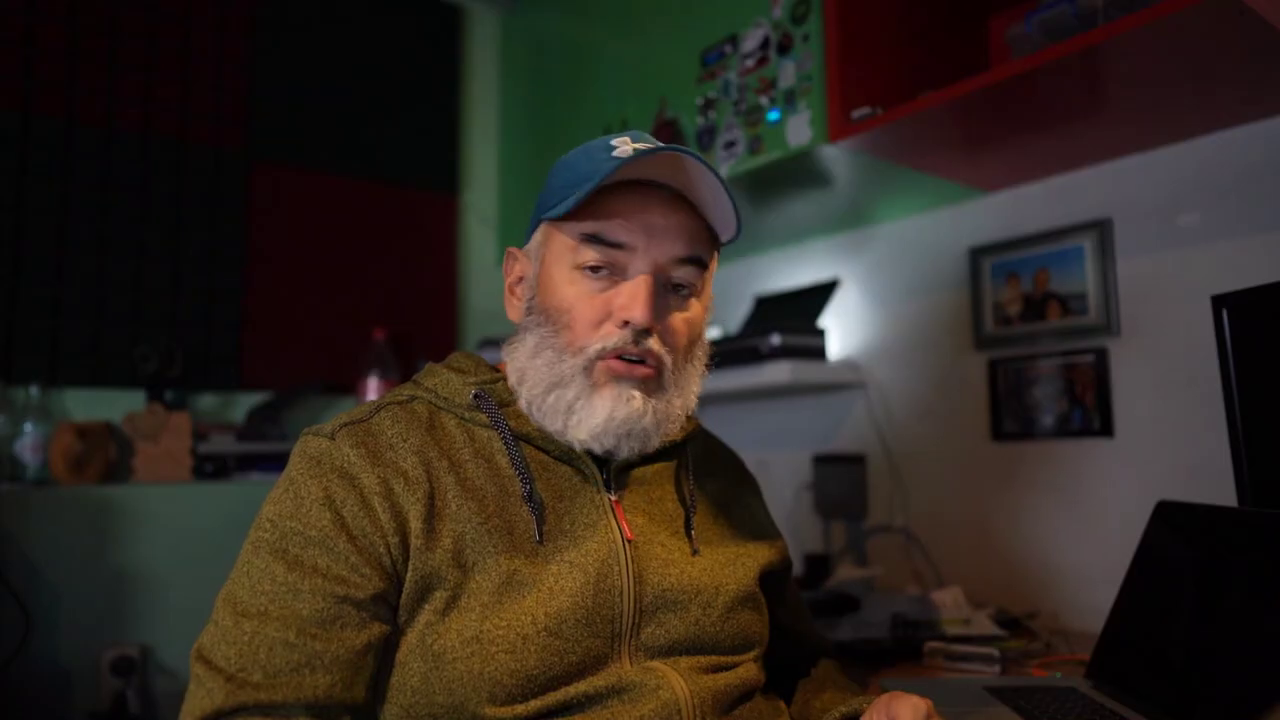